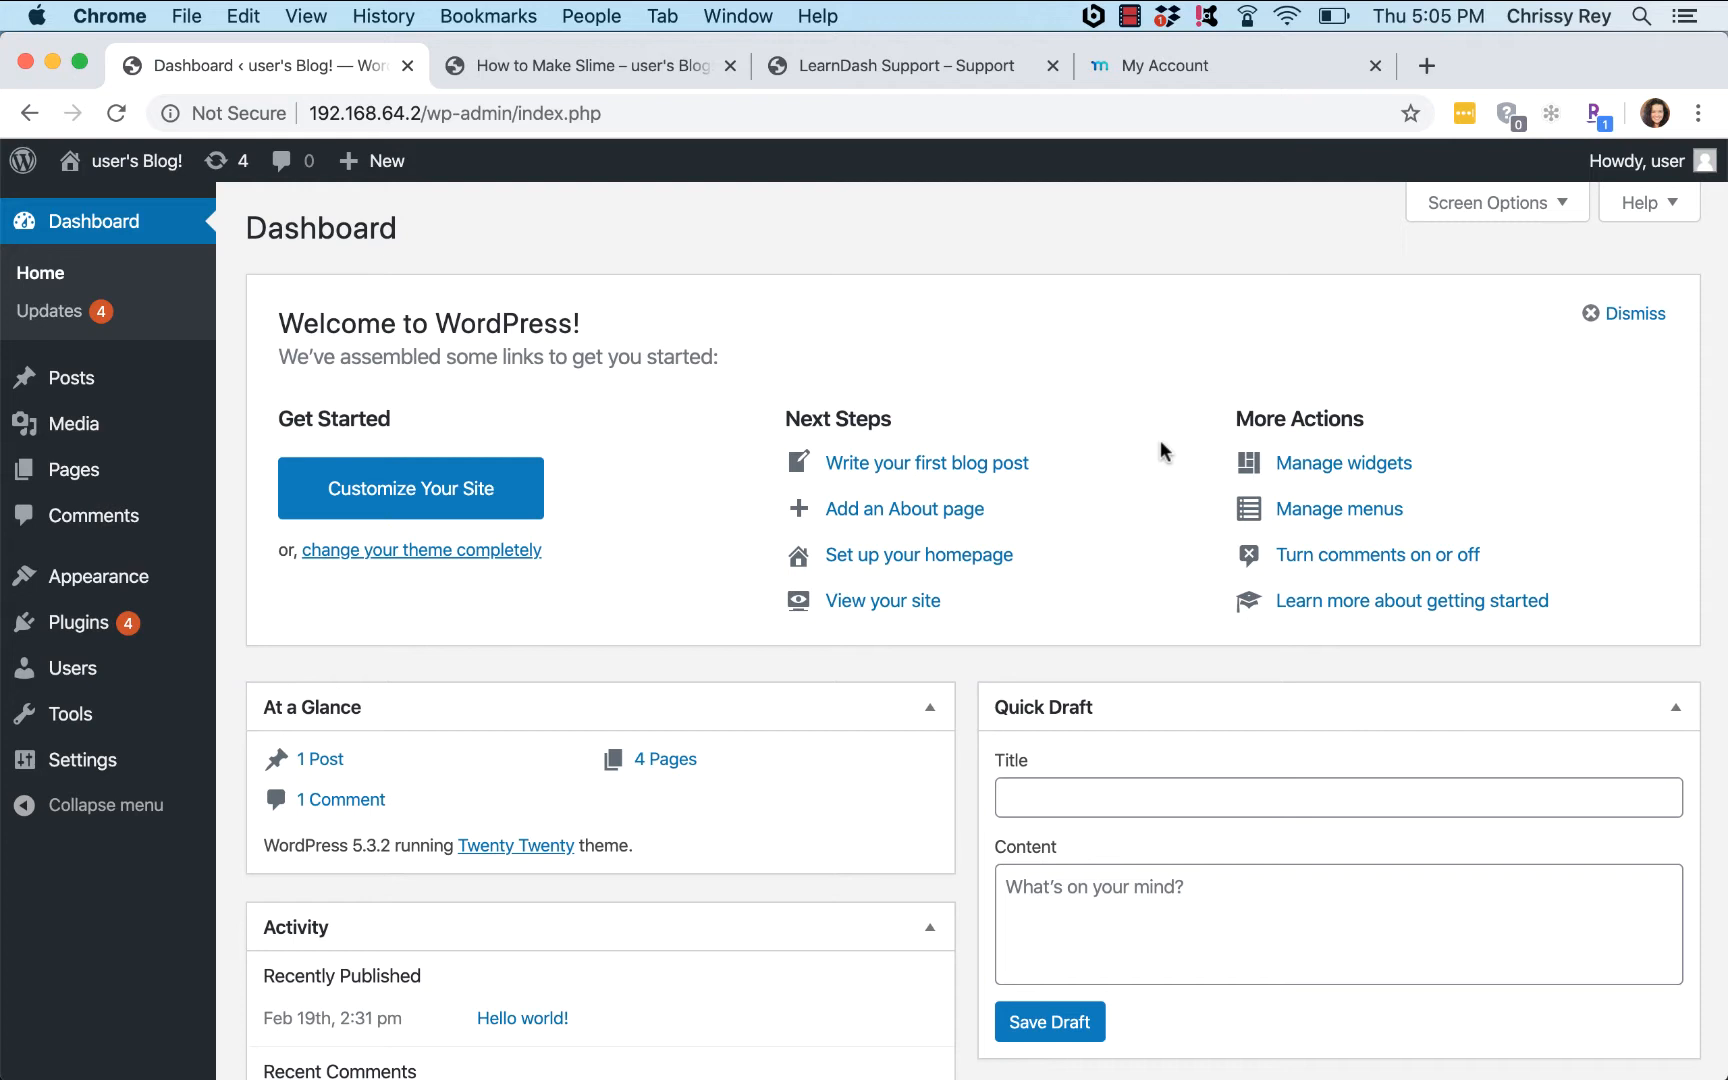
Step: Upload and install learndash-v3.1.4.zip from Development/Pongos Online as a new plugin
{"action": "mouse_move", "coordinate": [82, 626]}
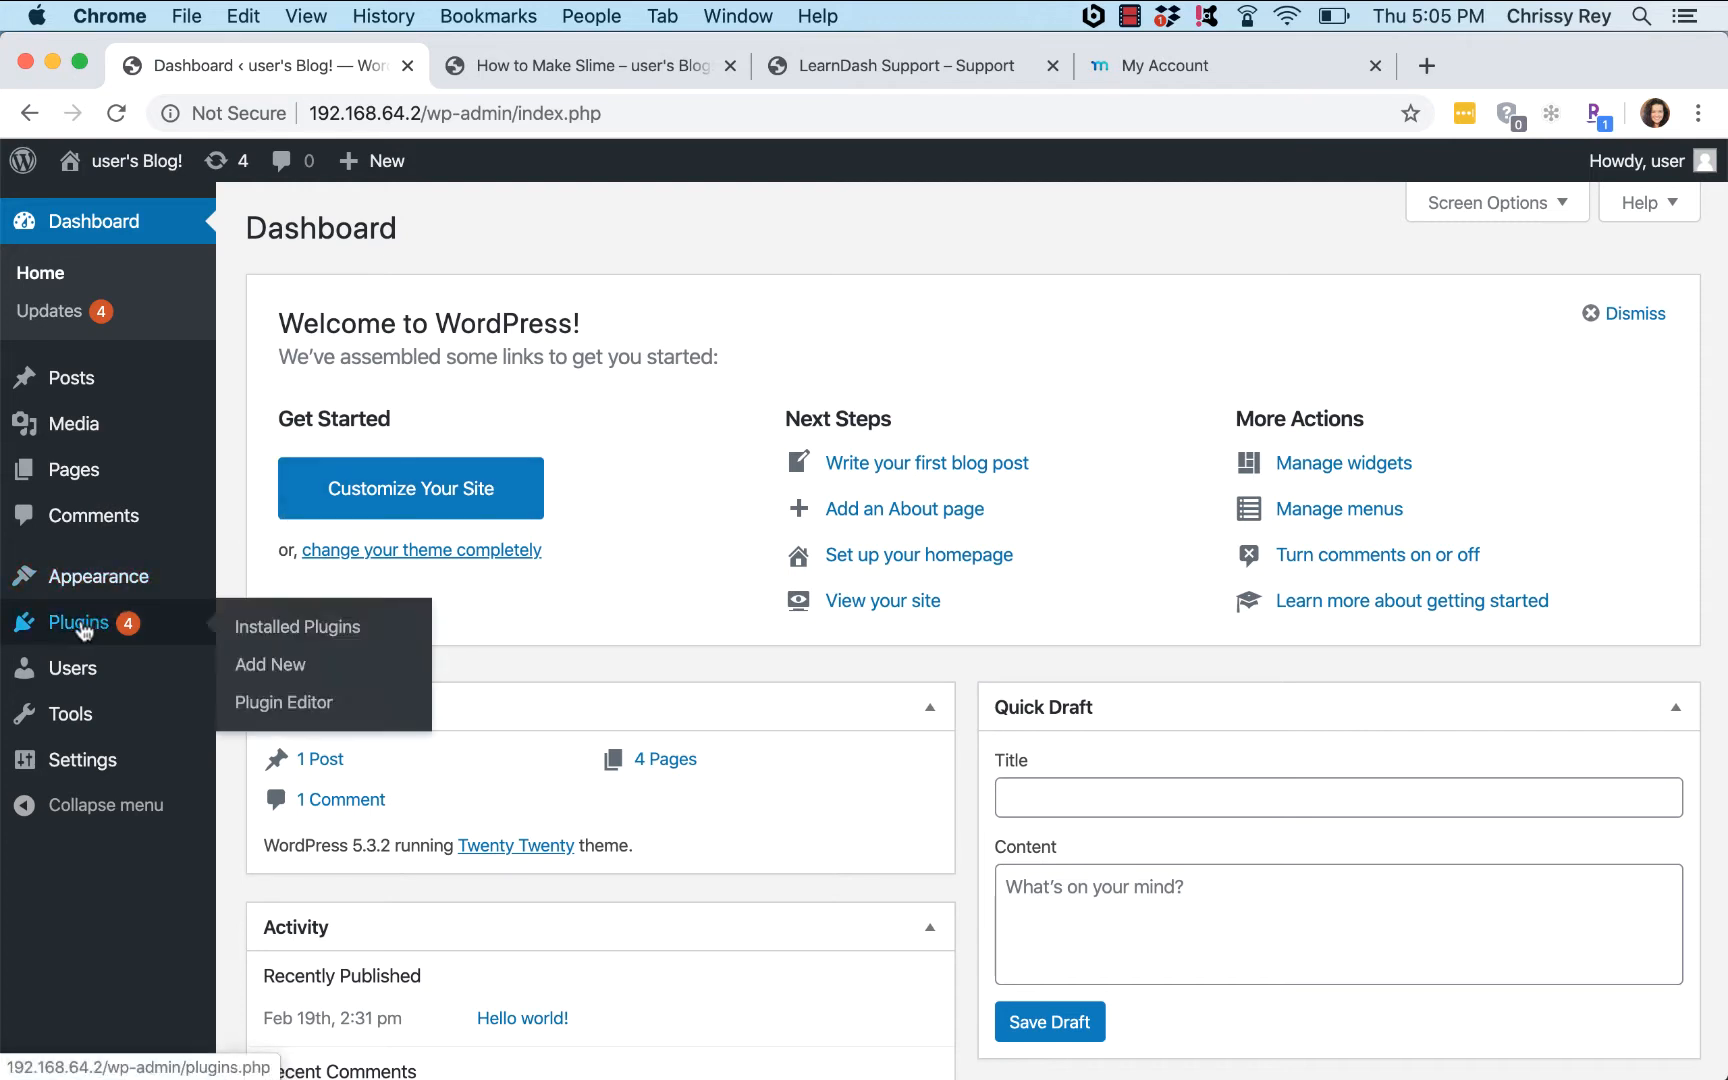
{"action": "left_click", "coordinate": [298, 666]}
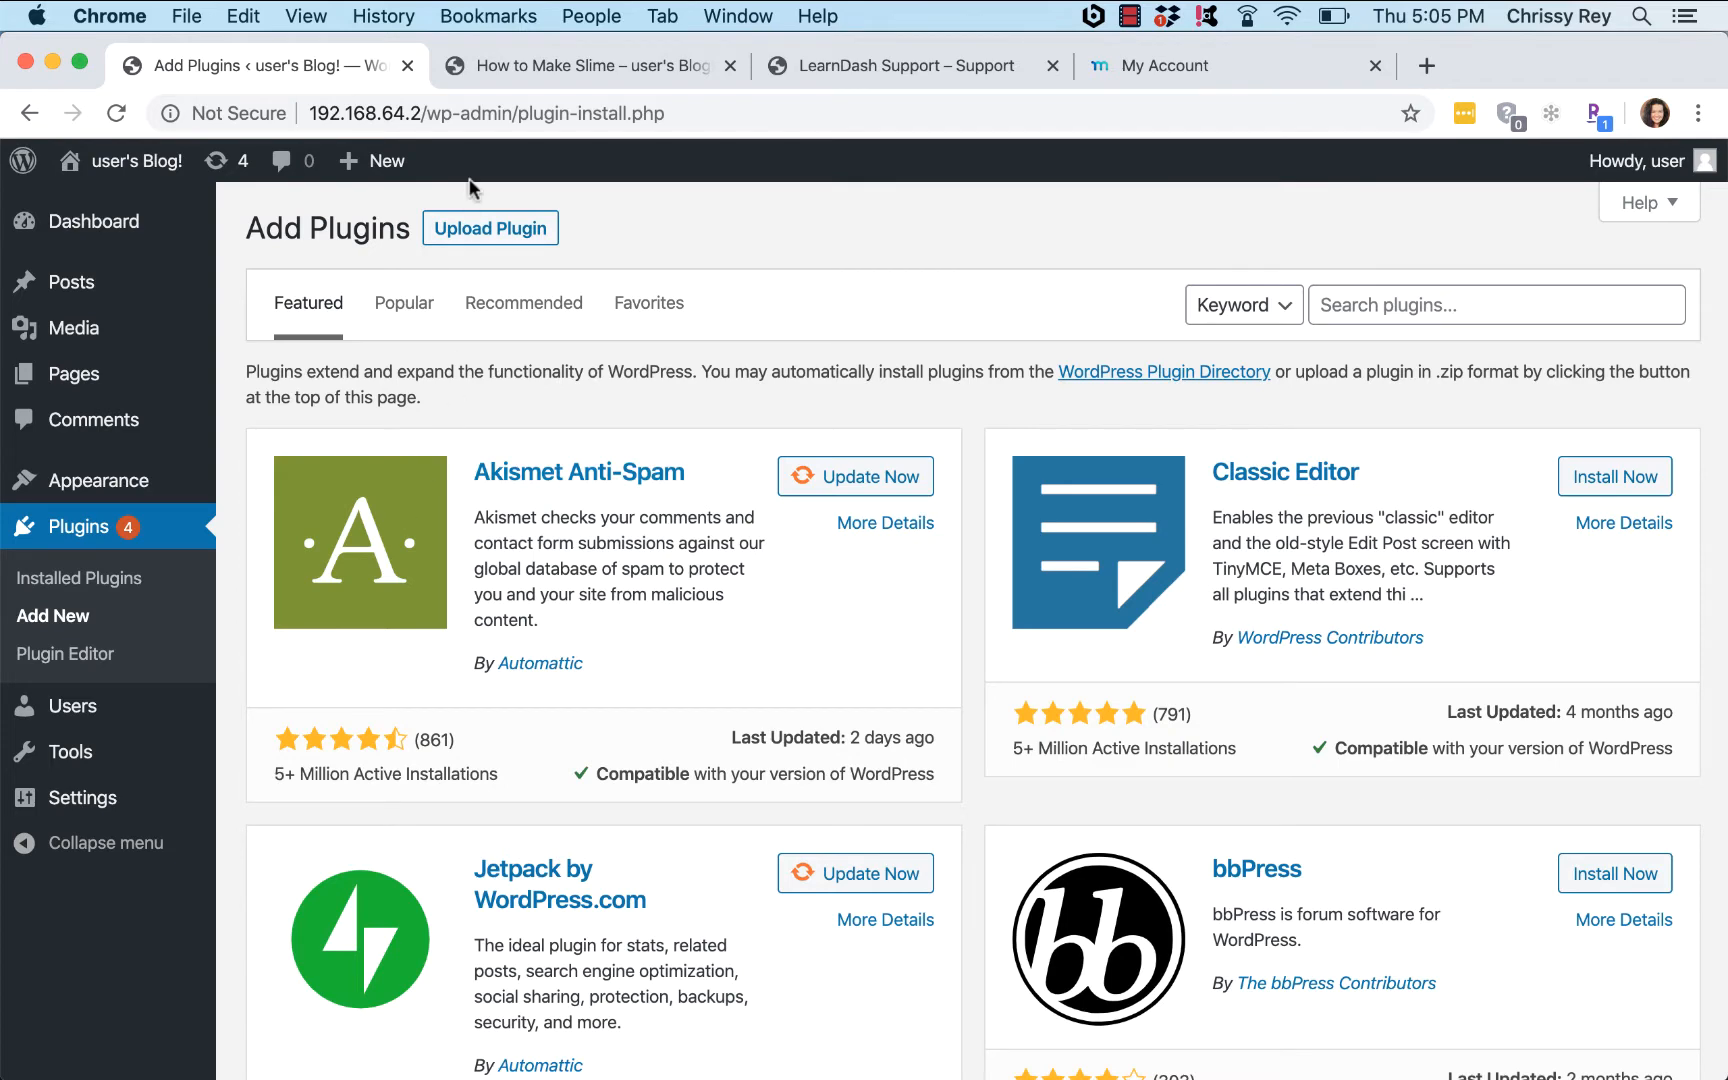
{"action": "left_click", "coordinate": [522, 236]}
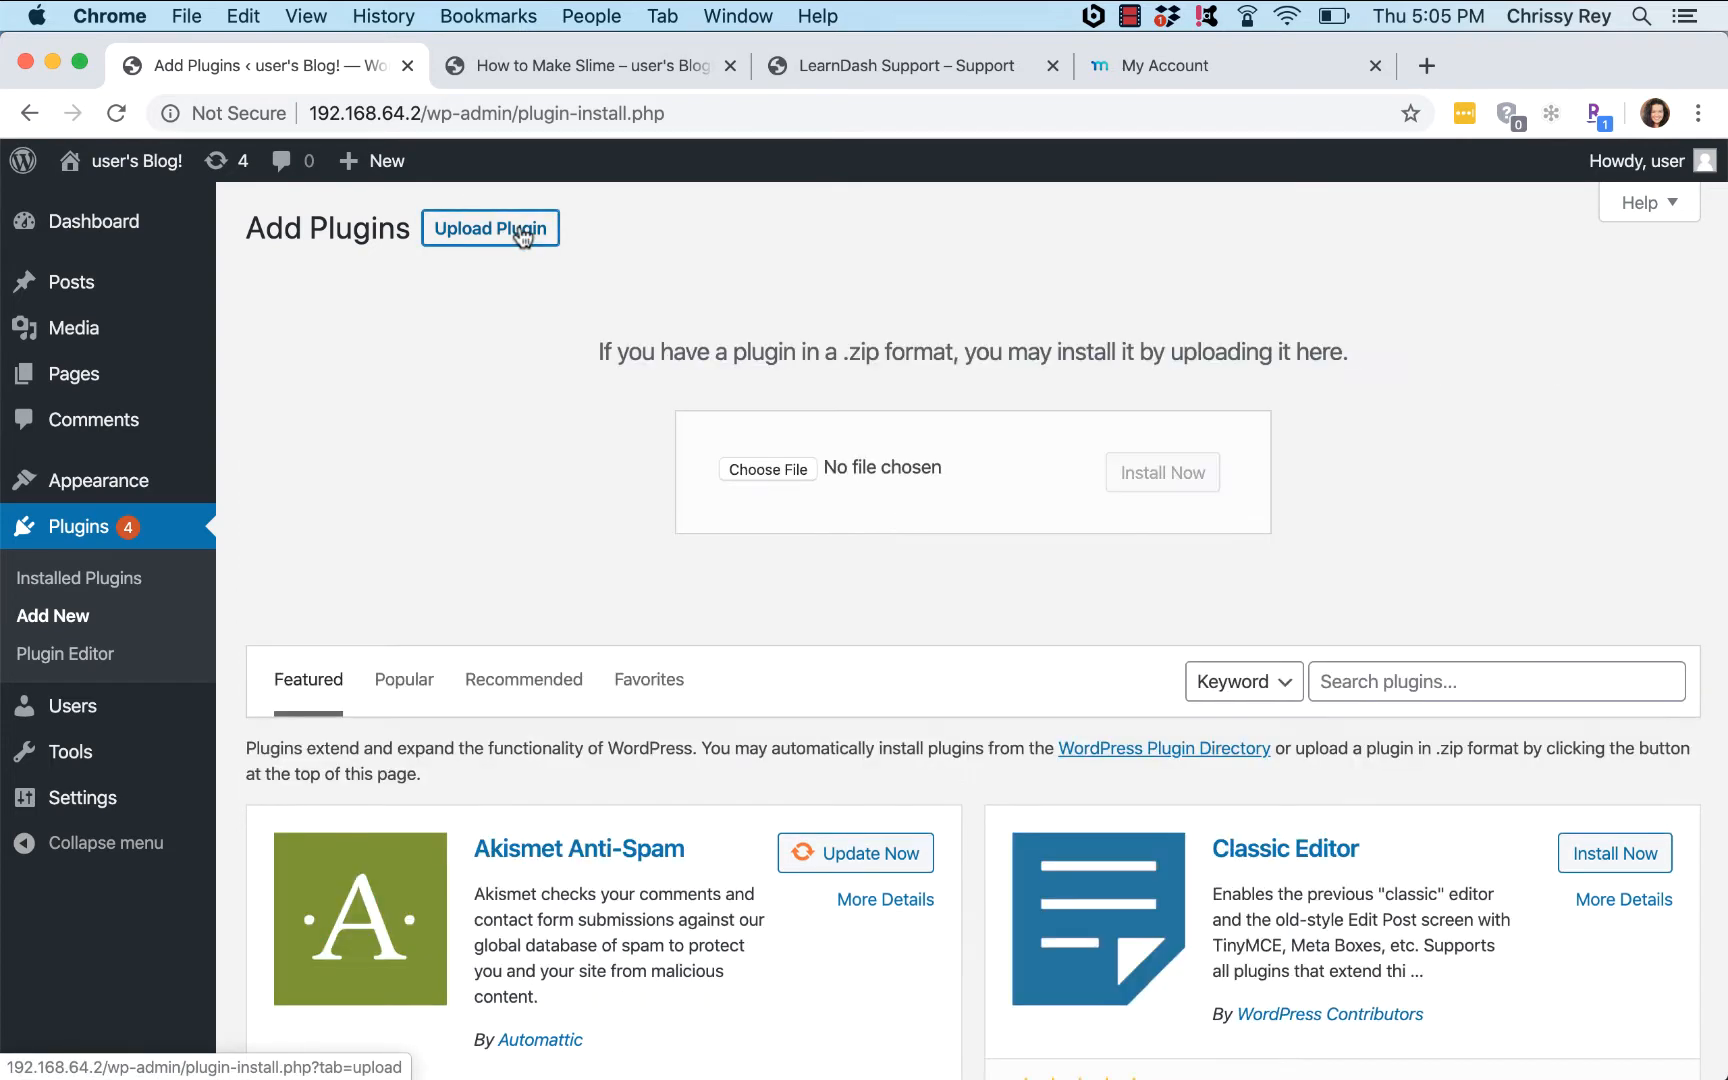
{"action": "left_click", "coordinate": [768, 470]}
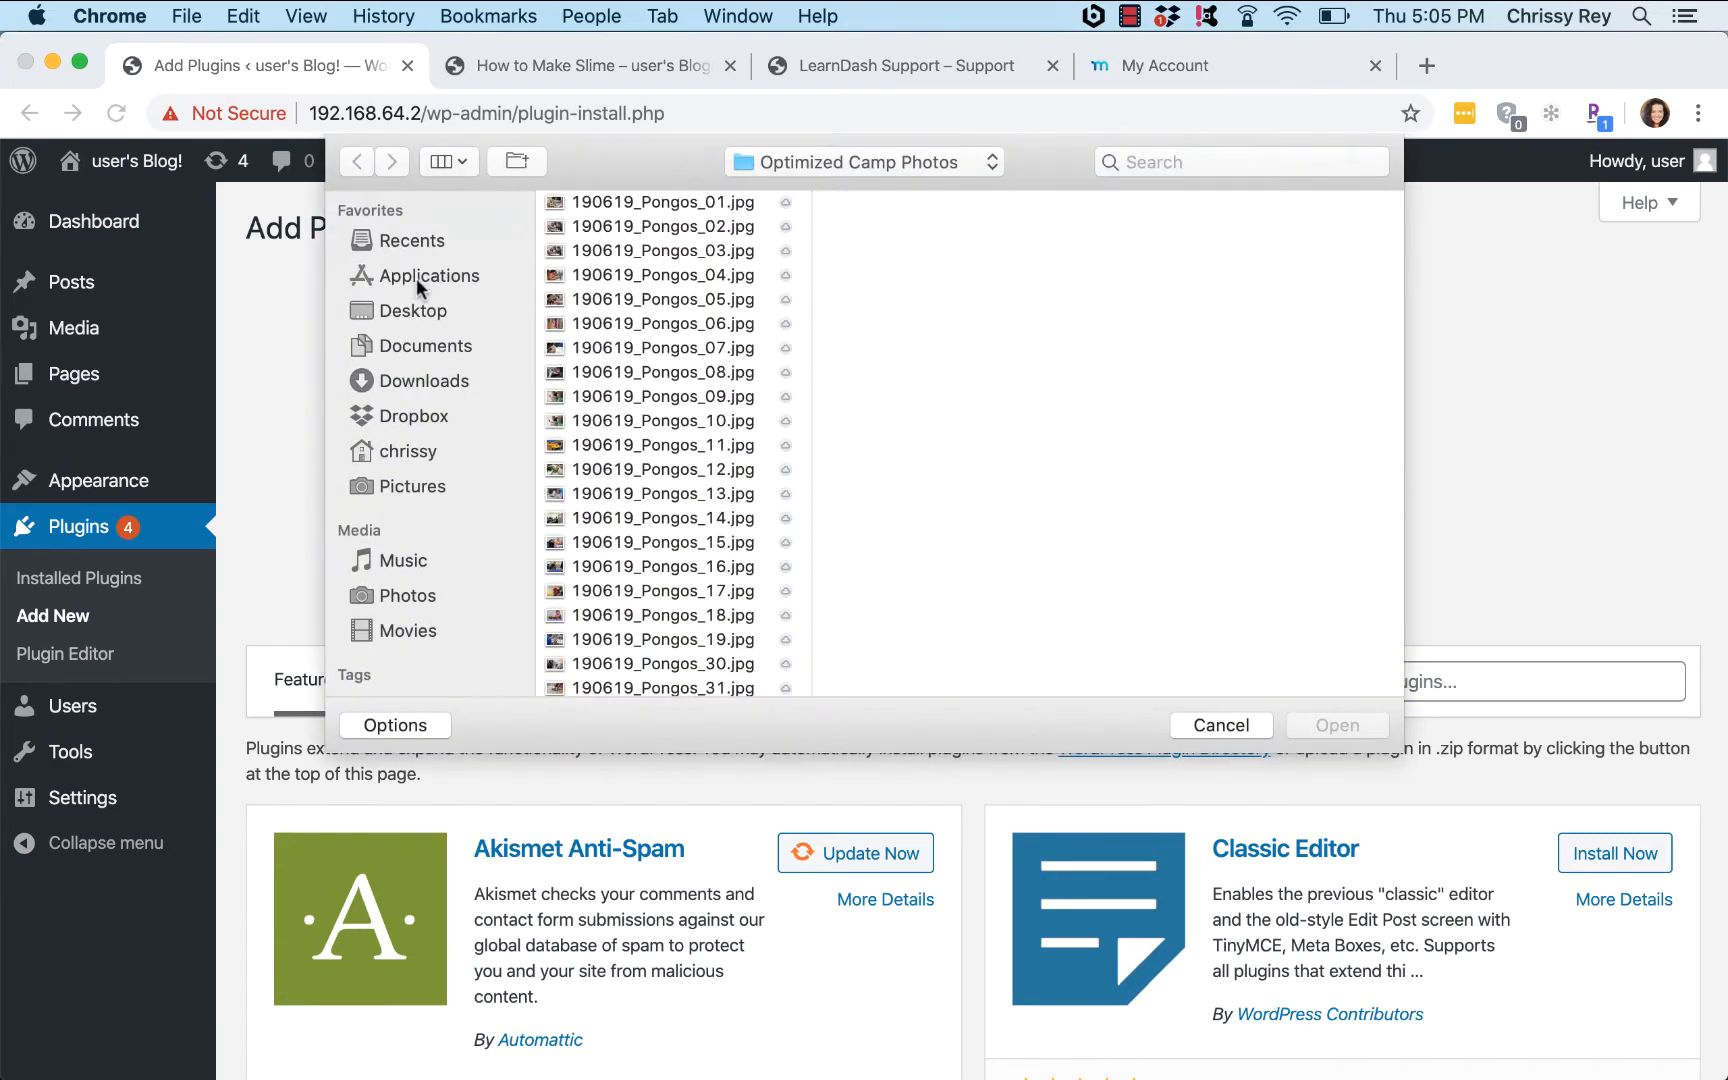
{"action": "left_click", "coordinate": [424, 452]}
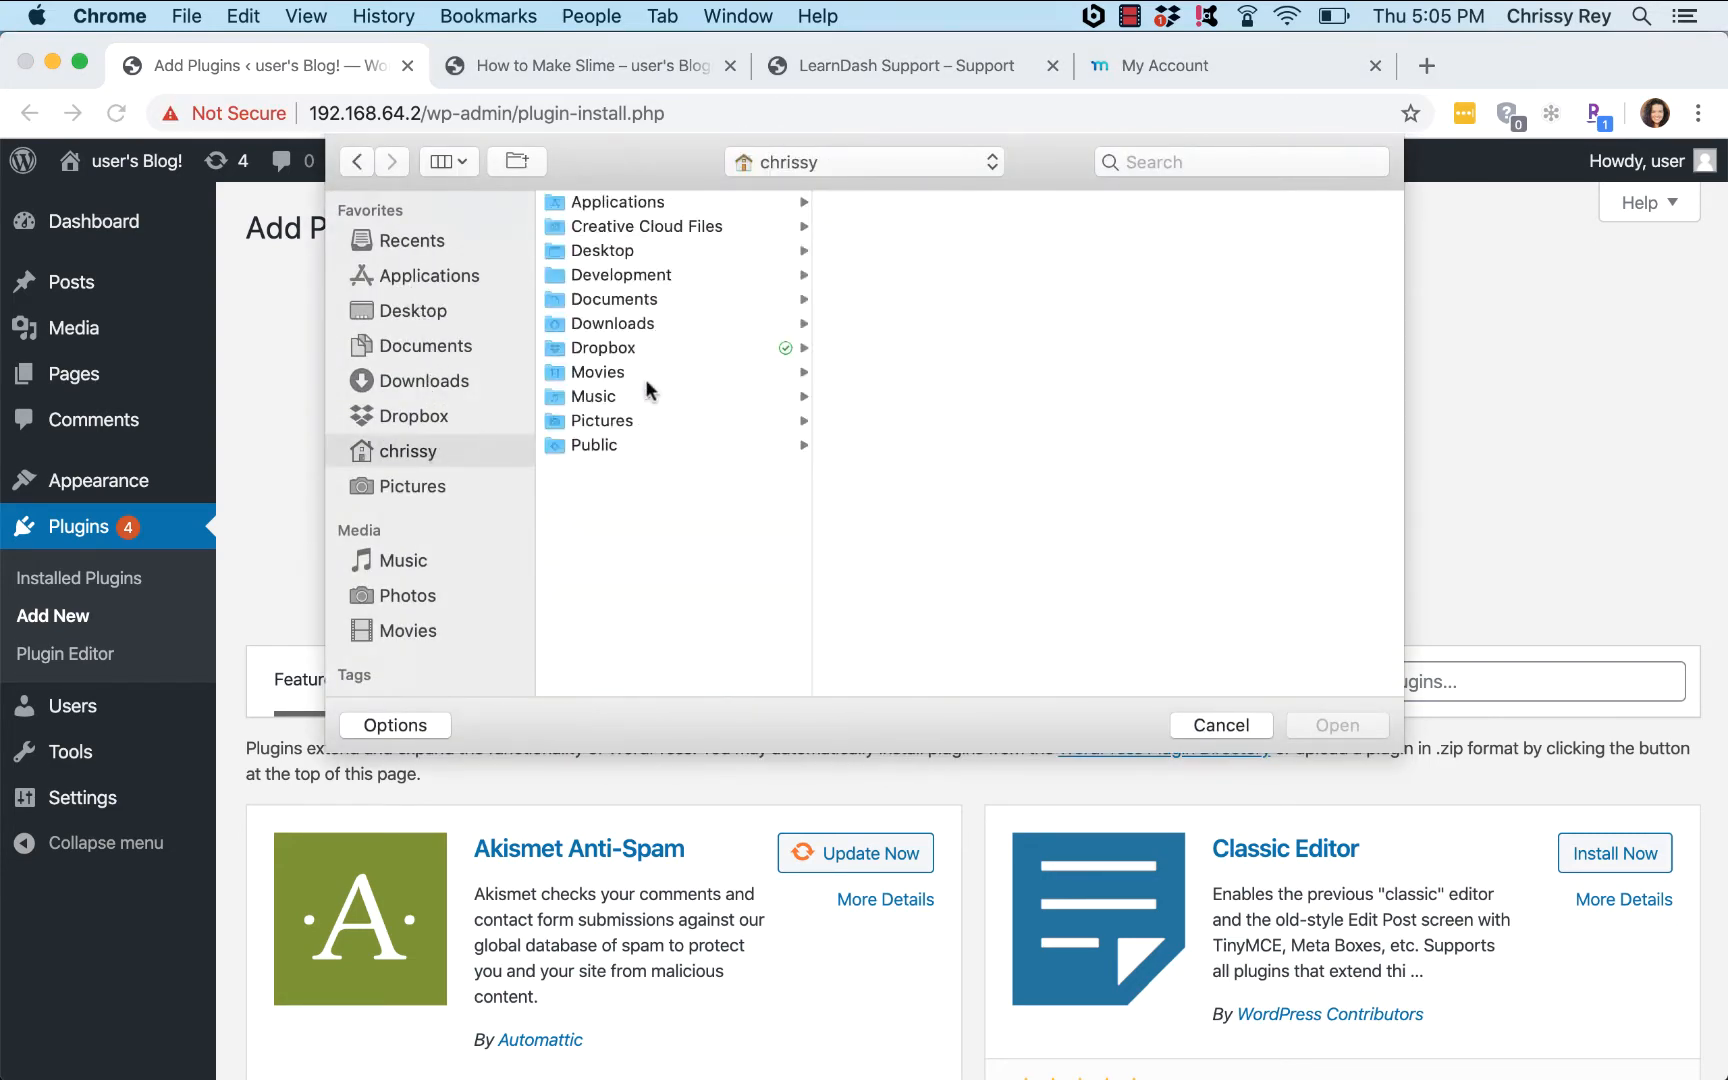
{"action": "left_click", "coordinate": [676, 270]}
{"action": "left_click", "coordinate": [891, 250]}
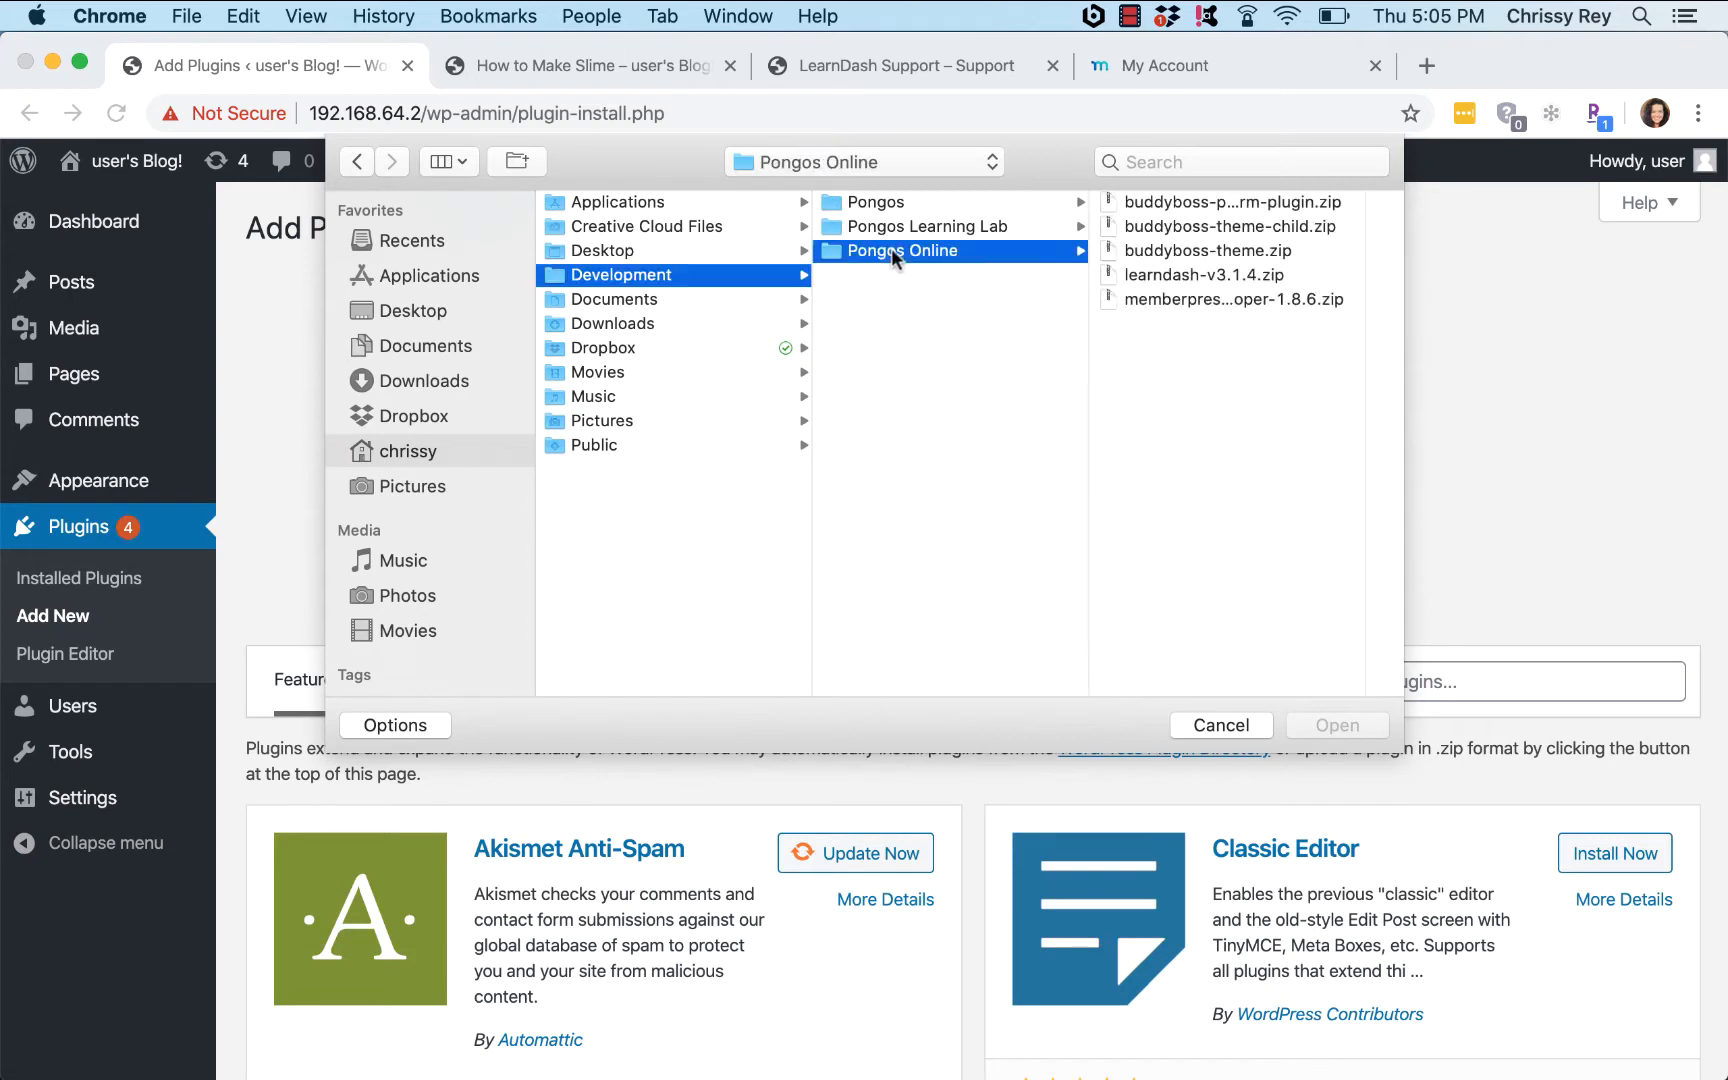
{"action": "double_click", "coordinate": [1191, 272]}
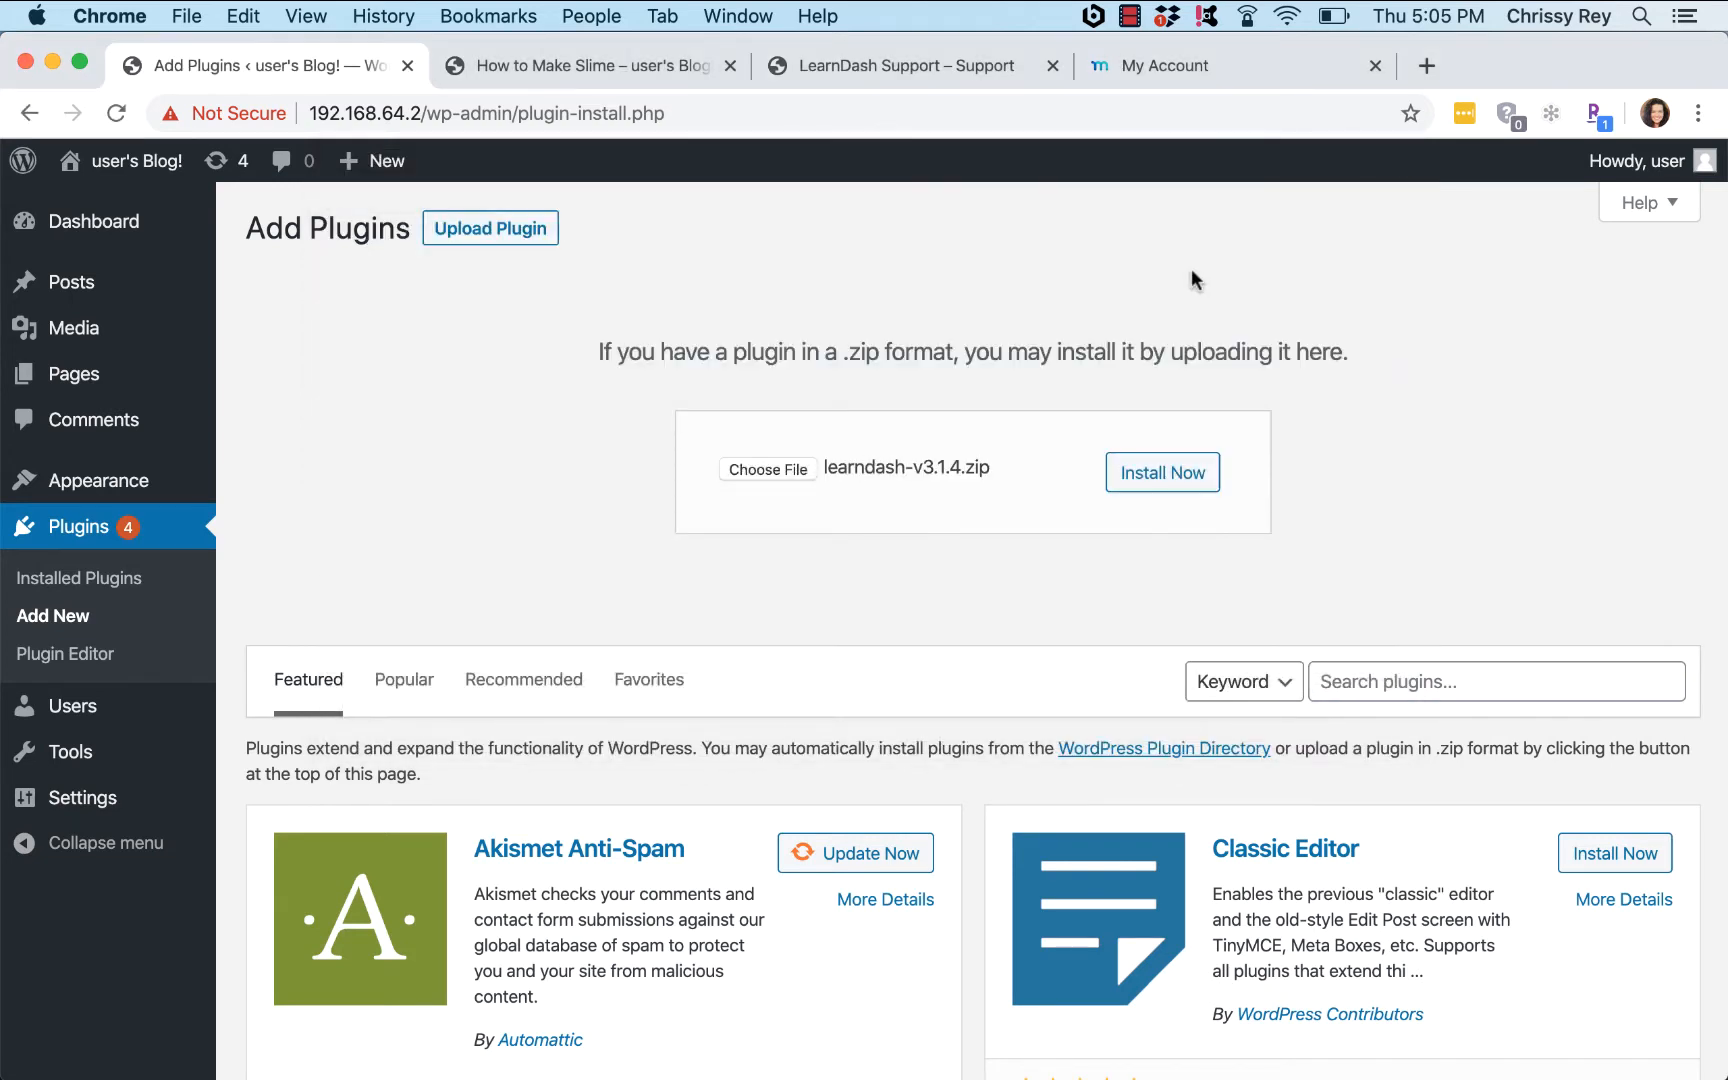
{"action": "left_click", "coordinate": [1155, 480]}
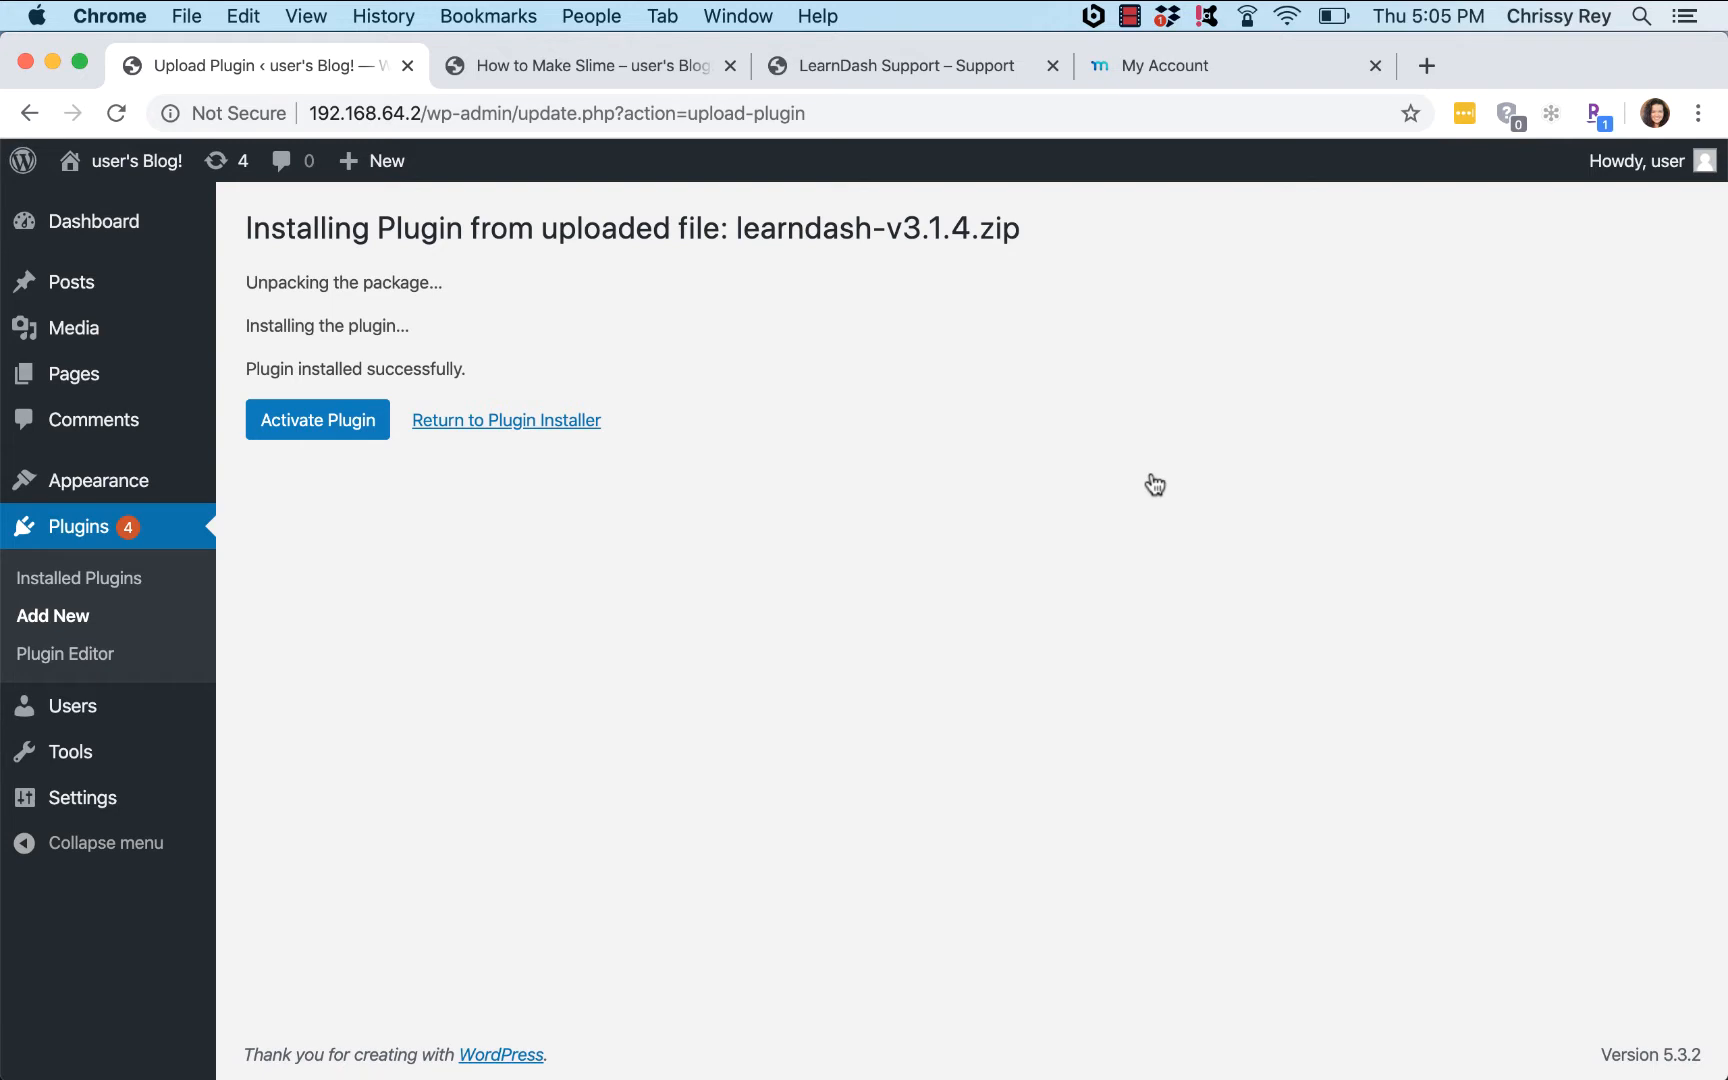
Step: Activate LearnDash and show the LearnDash LMS Courses list with How to Make Slime
{"action": "left_click", "coordinate": [290, 430]}
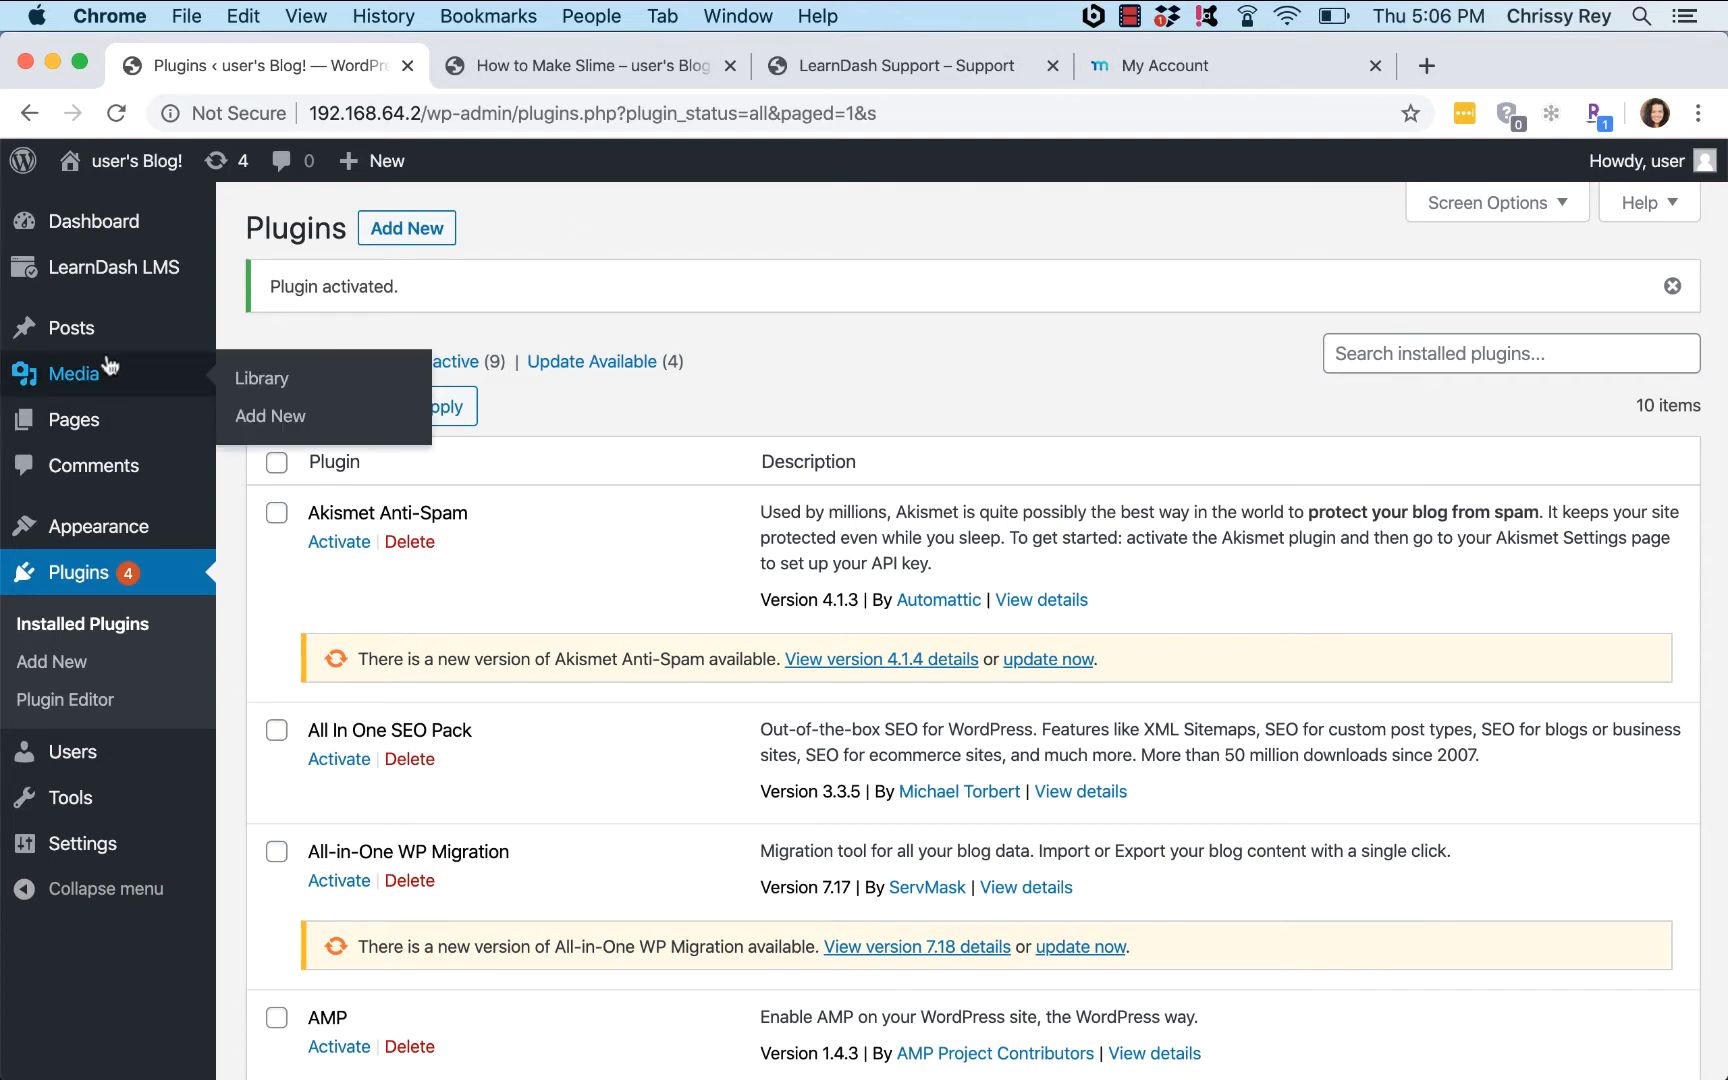
{"action": "mouse_move", "coordinate": [150, 267]}
{"action": "left_click", "coordinate": [279, 318]}
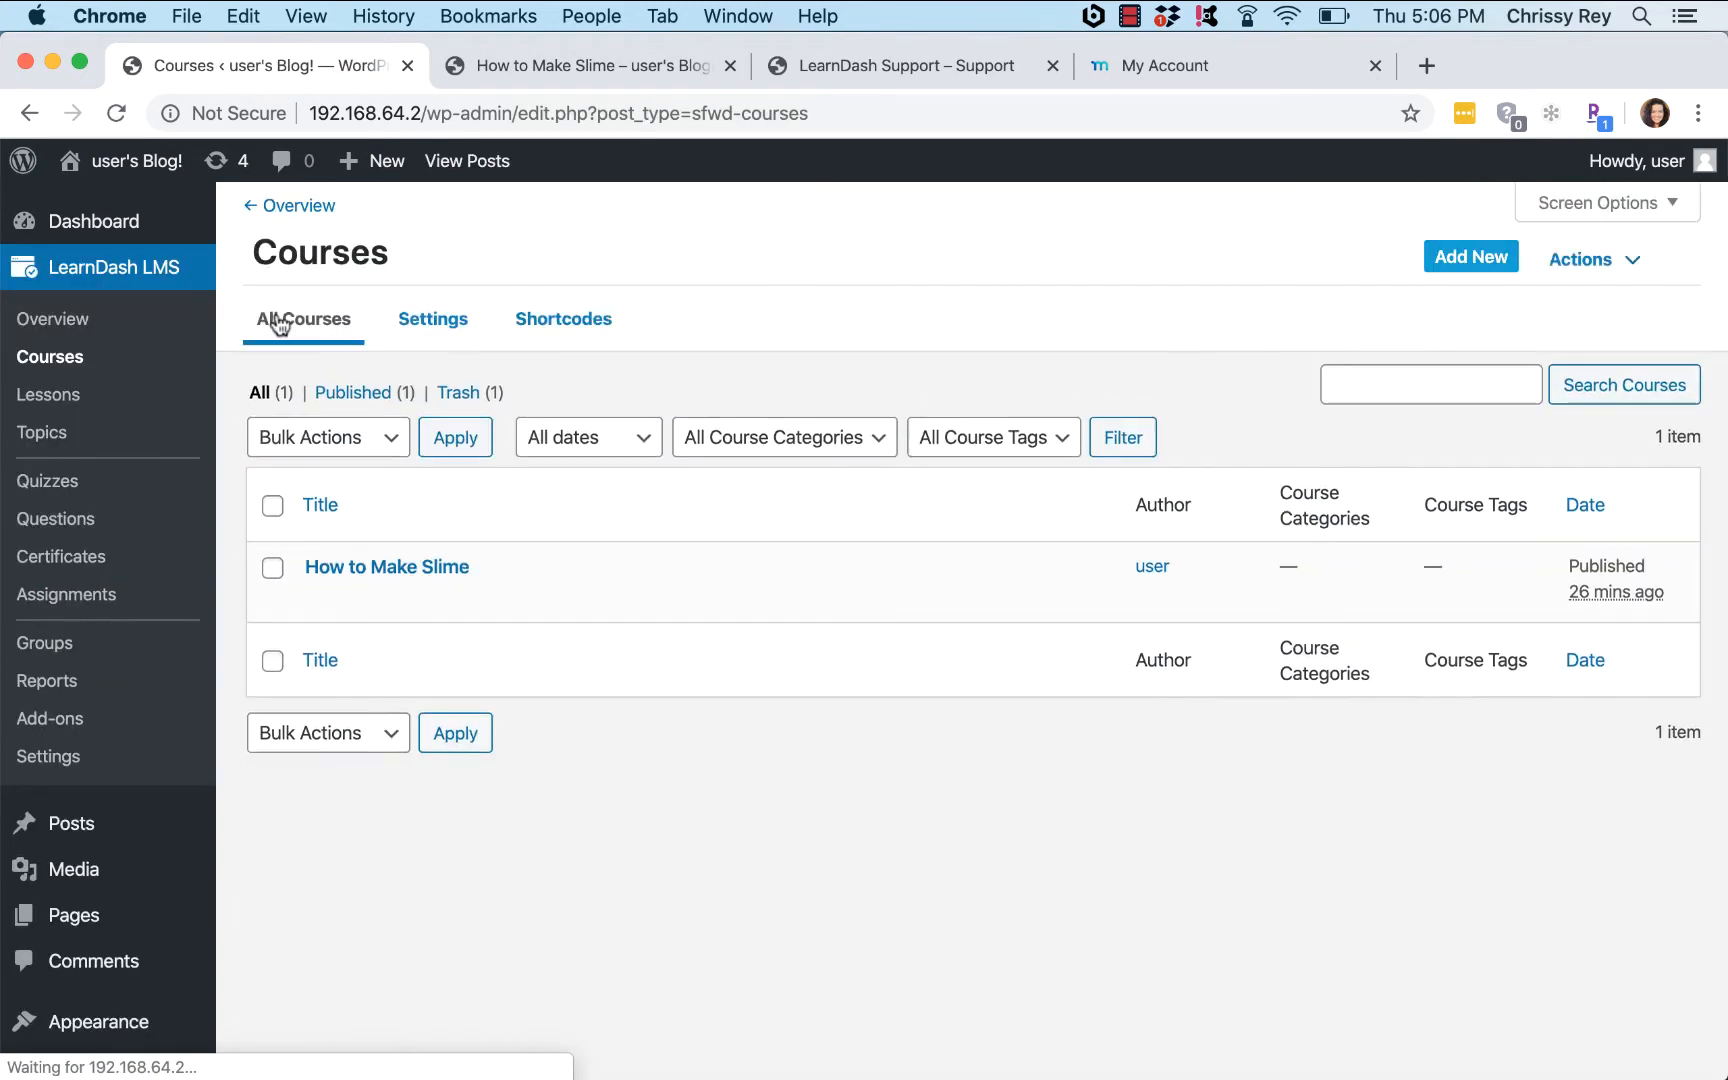
{"action": "mouse_move", "coordinate": [394, 578]}
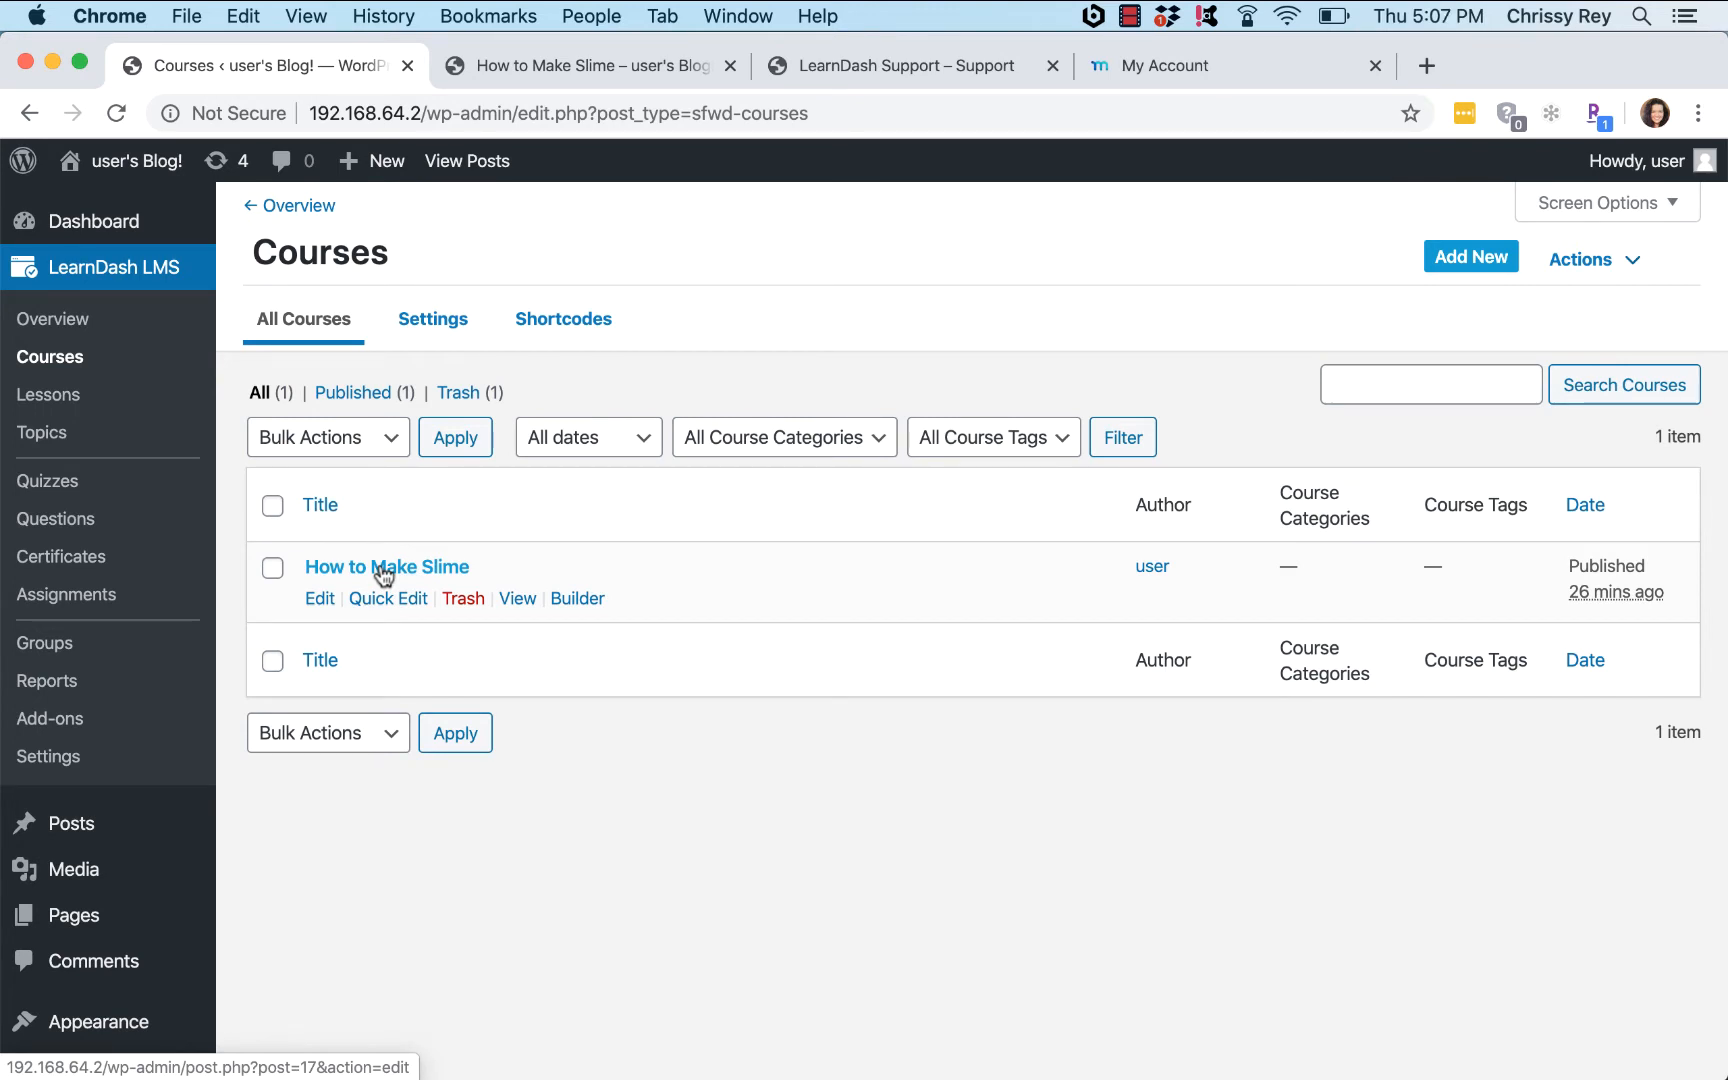
Step: Review How to Make Slime's three lessons in the Builder, expanding Making Fluffy Slime
{"action": "left_click", "coordinate": [384, 570]}
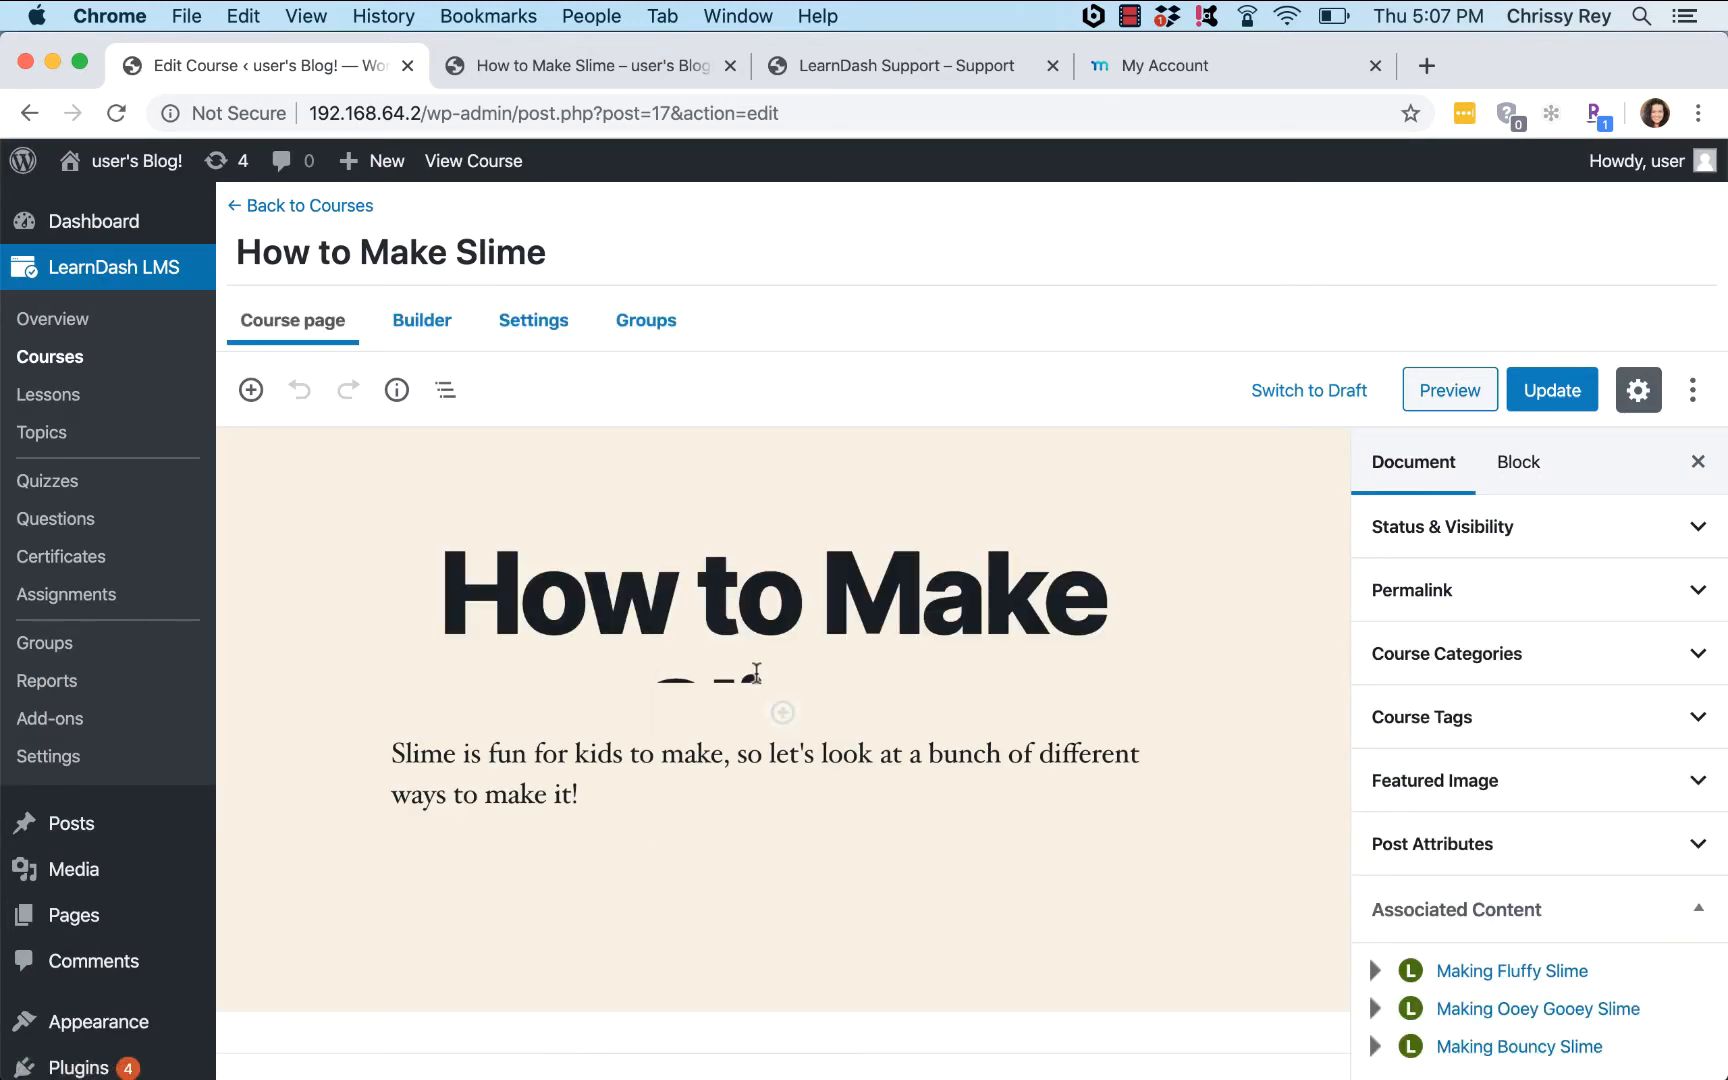
{"action": "left_click", "coordinate": [414, 328]}
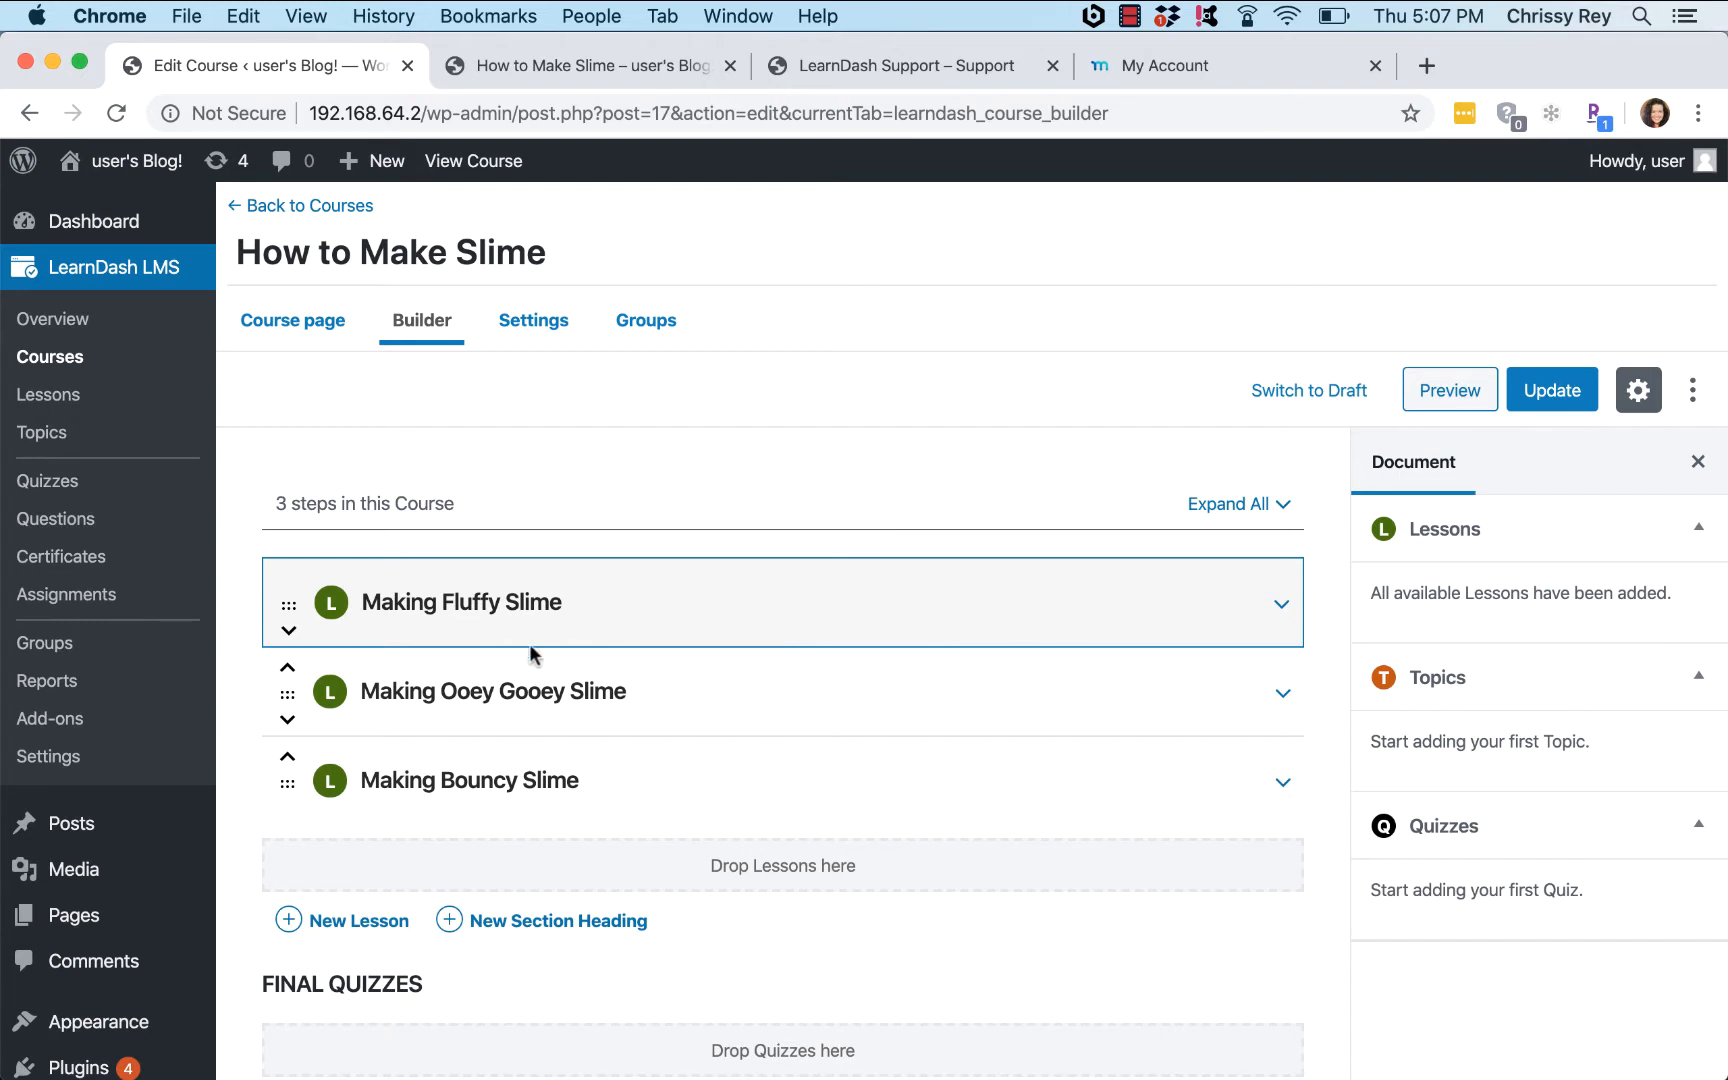
{"action": "left_click", "coordinate": [1281, 604]}
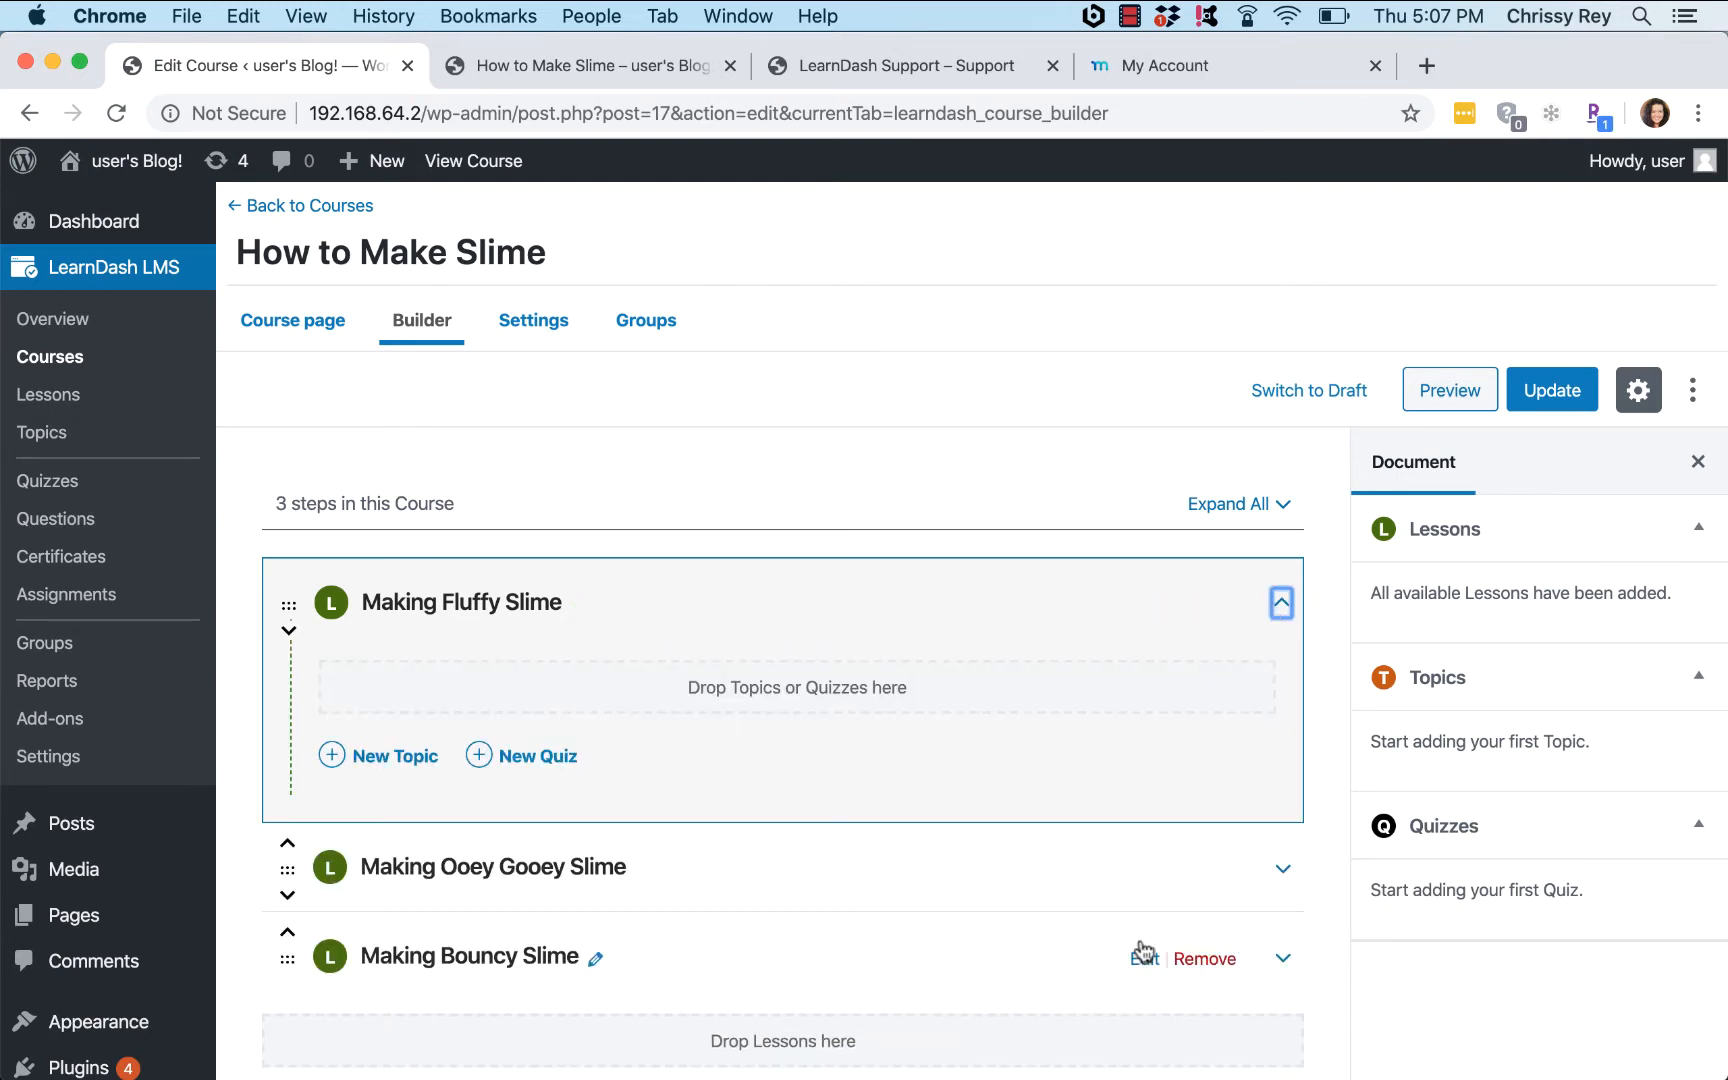
{"action": "scroll", "coordinate": [1323, 926], "scroll_direction": "down", "scroll_amount": 5}
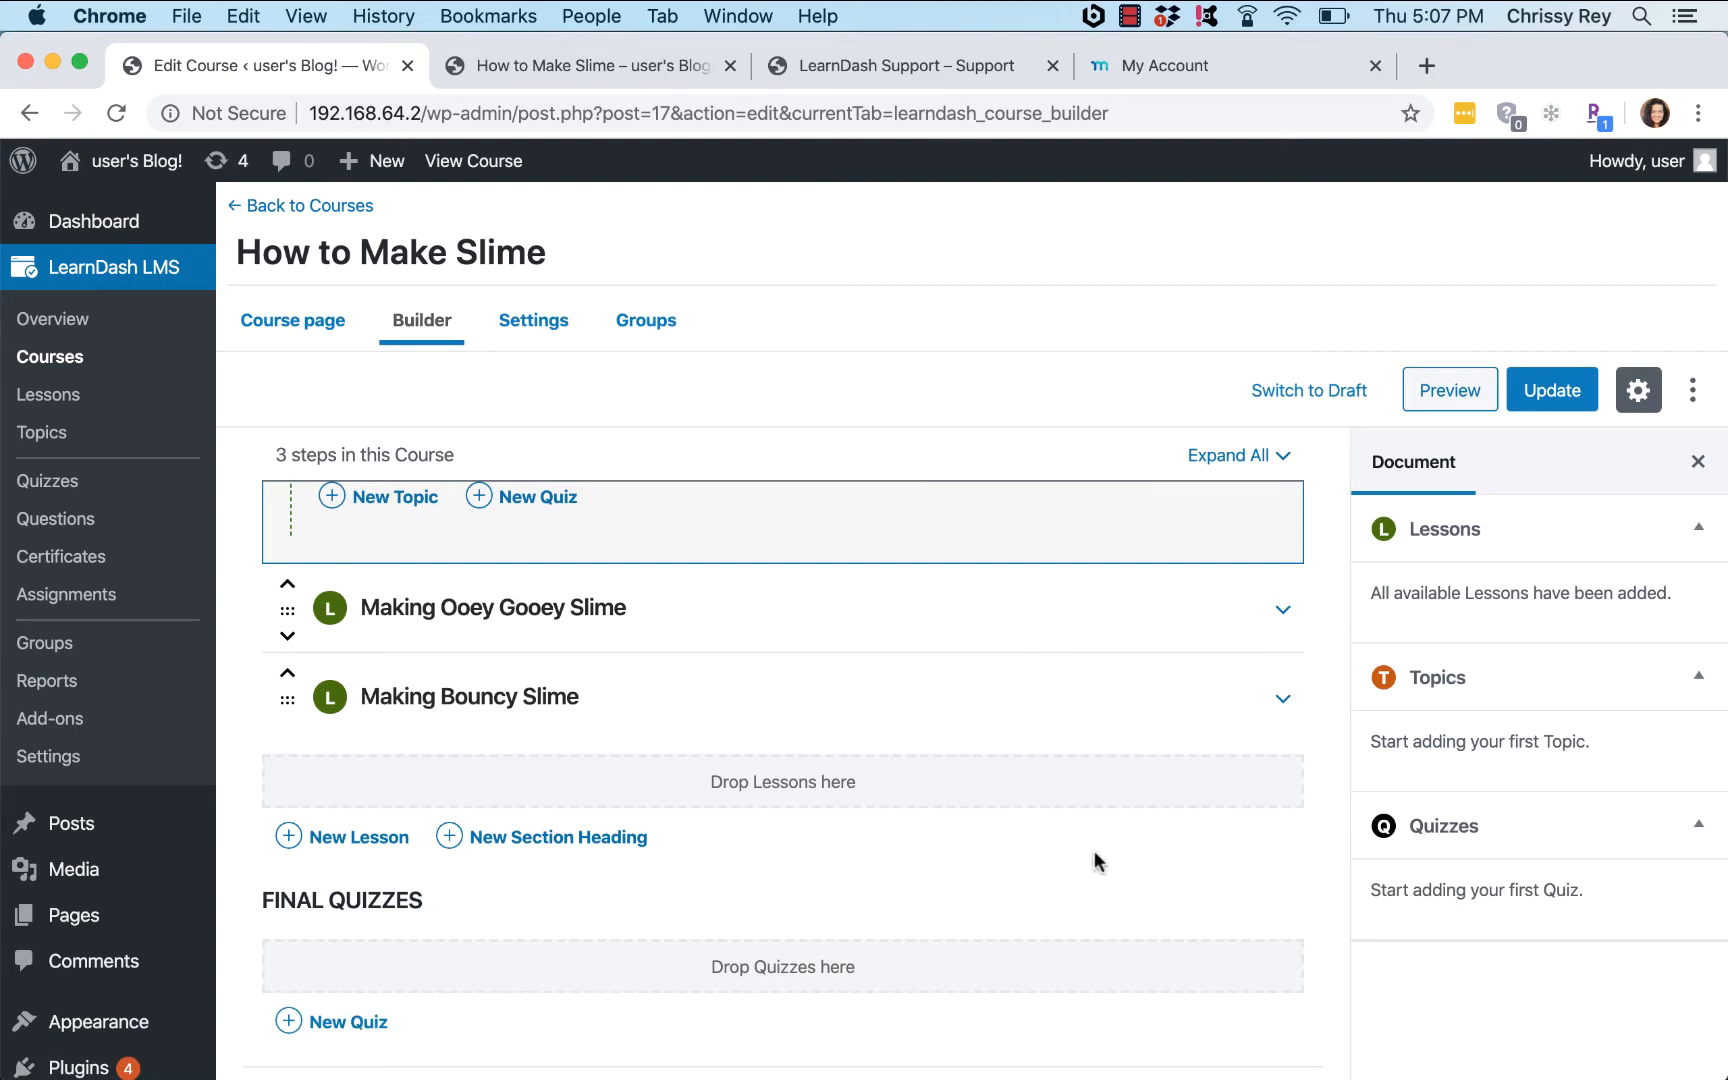
{"action": "scroll", "coordinate": [1331, 683], "scroll_direction": "up", "scroll_amount": 1}
{"action": "scroll", "coordinate": [1331, 680], "scroll_direction": "up", "scroll_amount": 5}
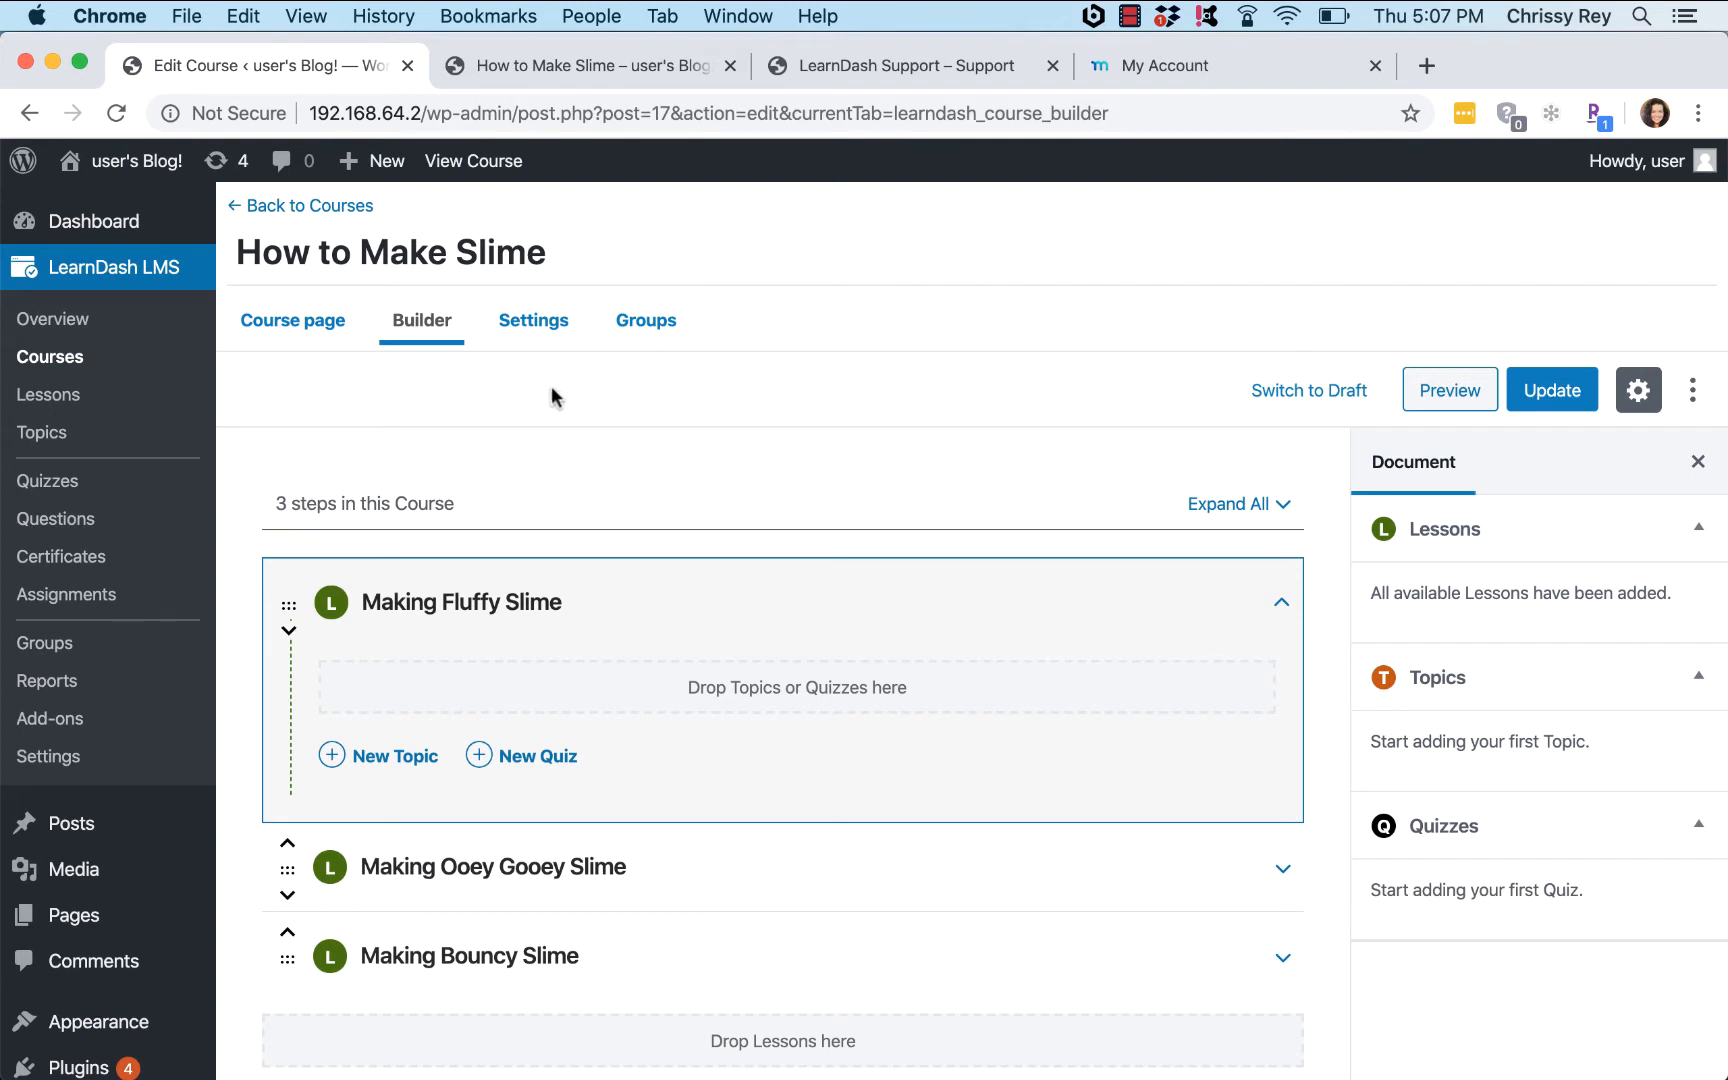
{"action": "left_click", "coordinate": [515, 325]}
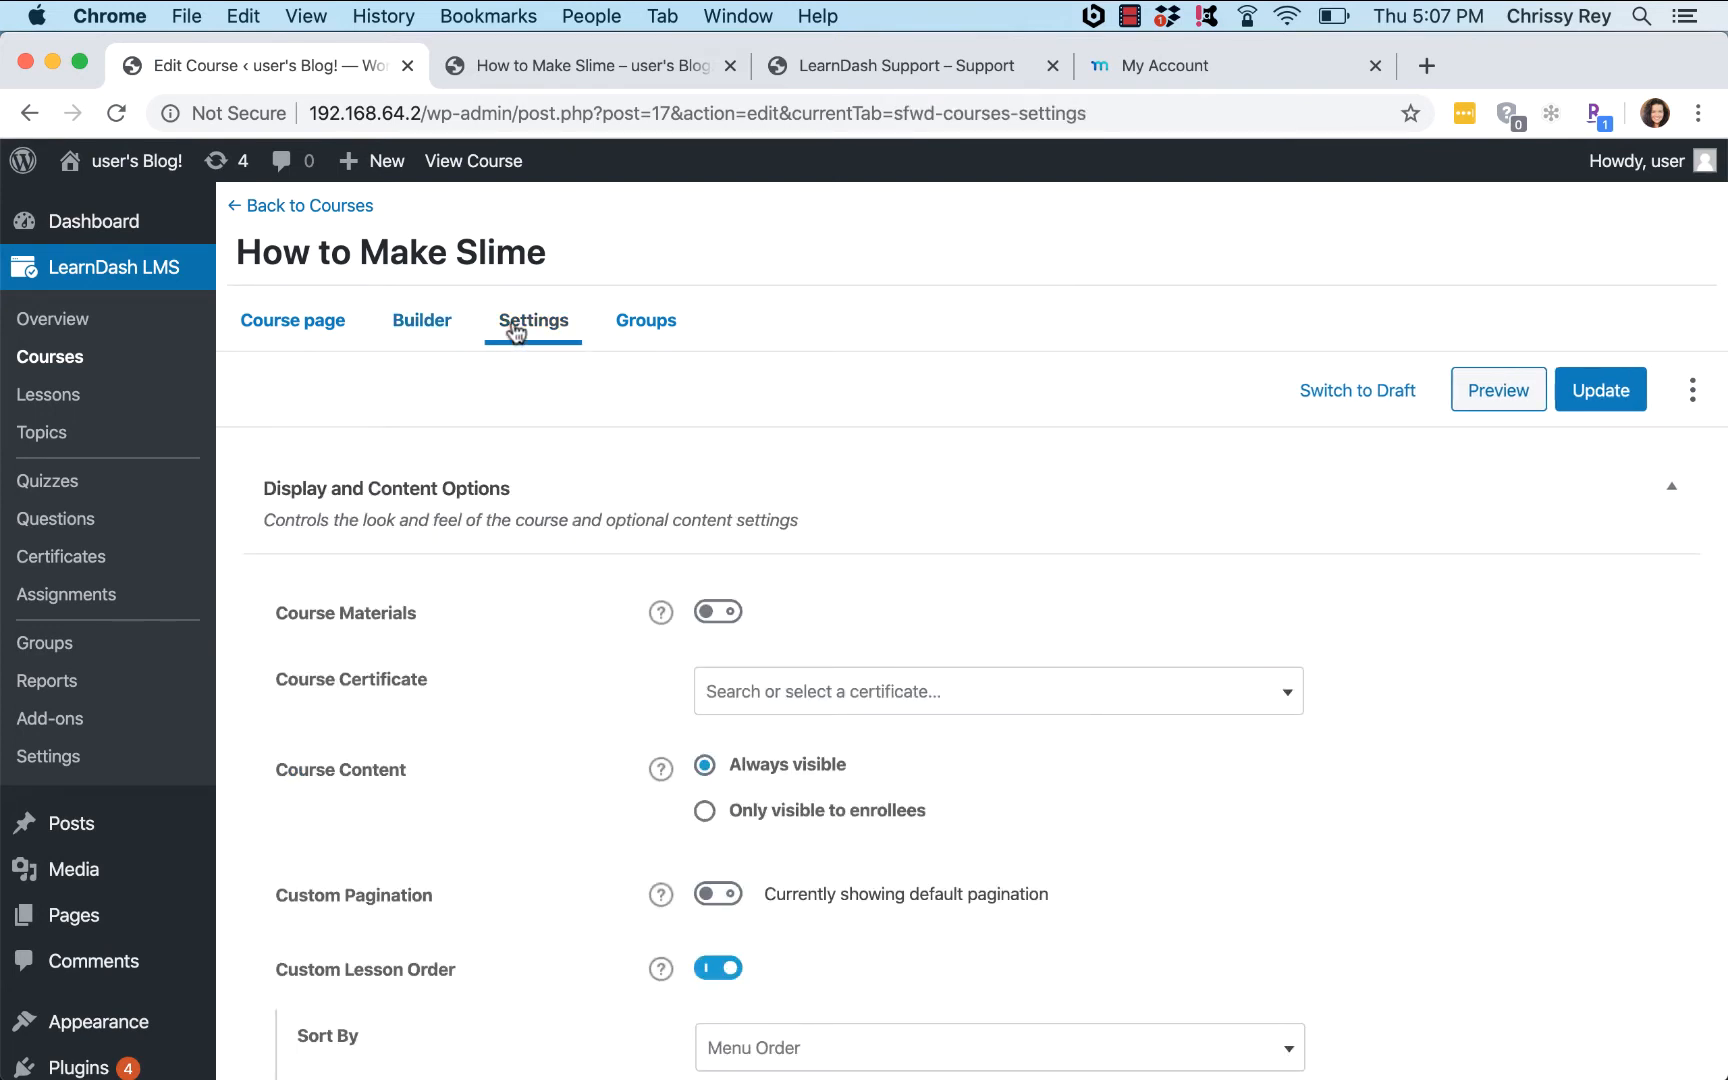
Step: Try Recurring access with a billing cycle of 1, changing units from month to year
{"action": "scroll", "coordinate": [1558, 779], "scroll_direction": "down", "scroll_amount": 3}
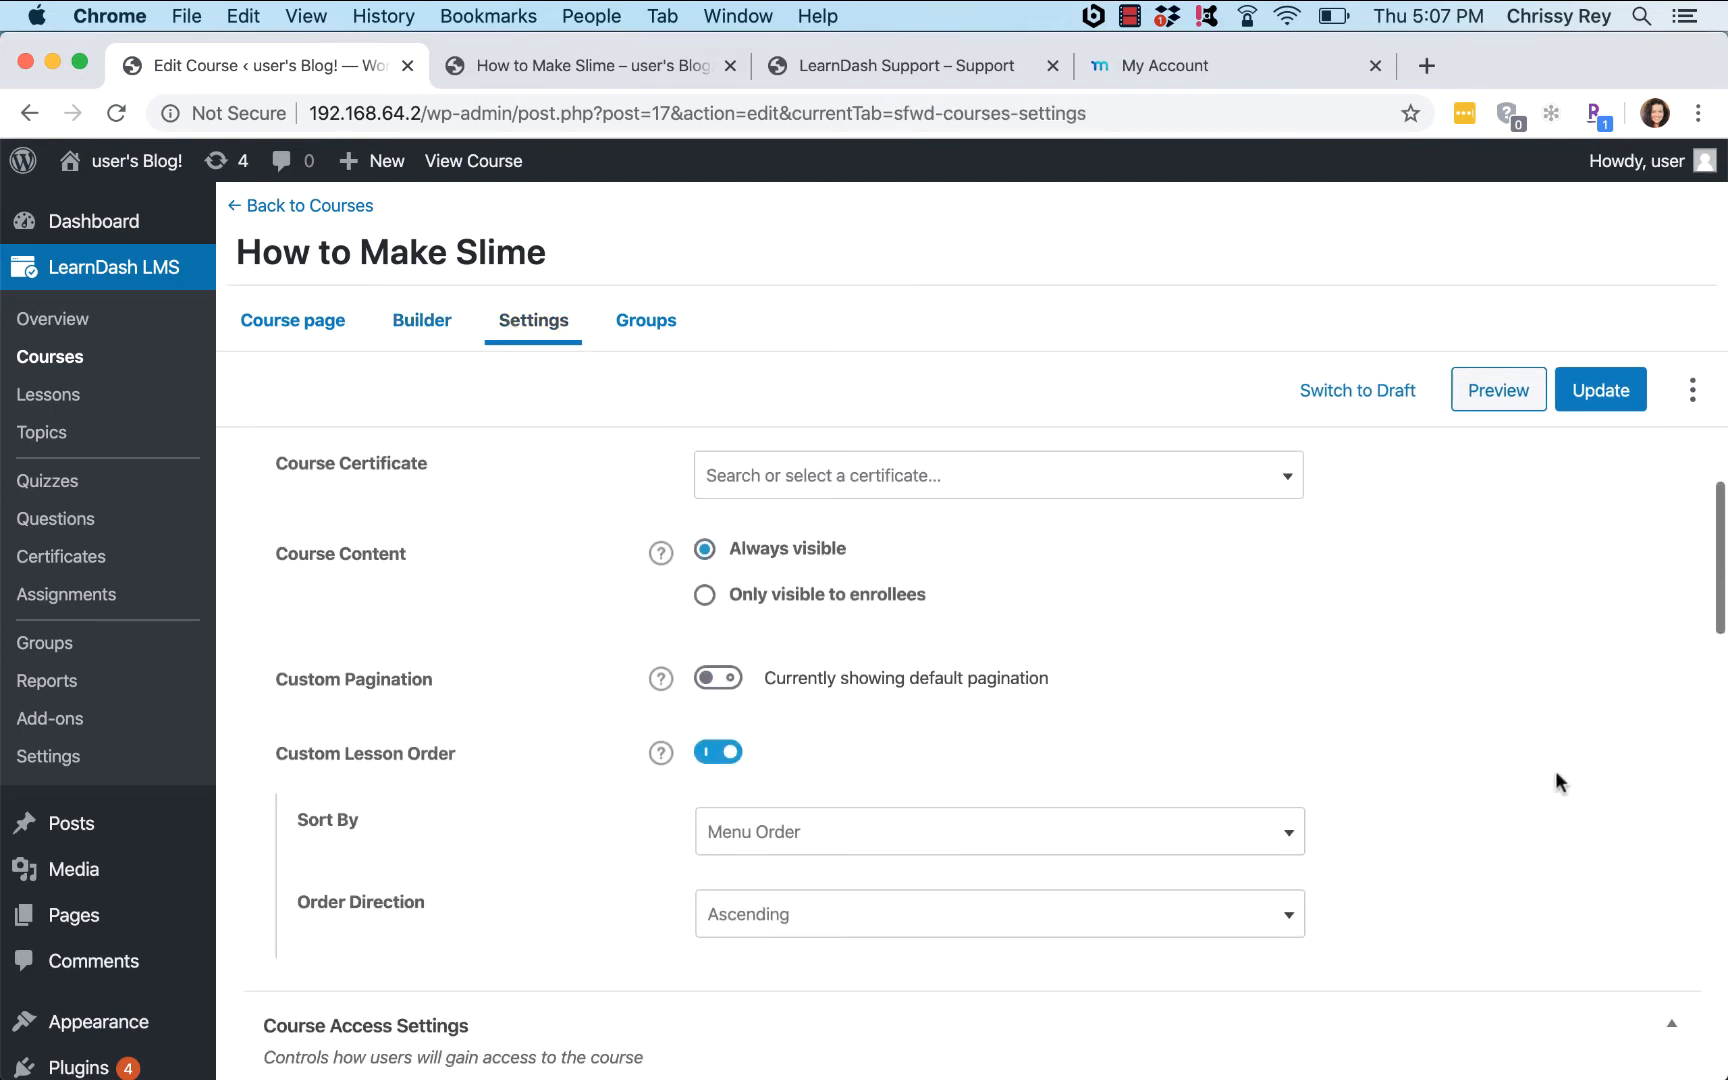
{"action": "scroll", "coordinate": [1557, 782], "scroll_direction": "down", "scroll_amount": 2}
{"action": "scroll", "coordinate": [1667, 726], "scroll_direction": "up", "scroll_amount": 2}
{"action": "scroll", "coordinate": [1667, 726], "scroll_direction": "down", "scroll_amount": 8}
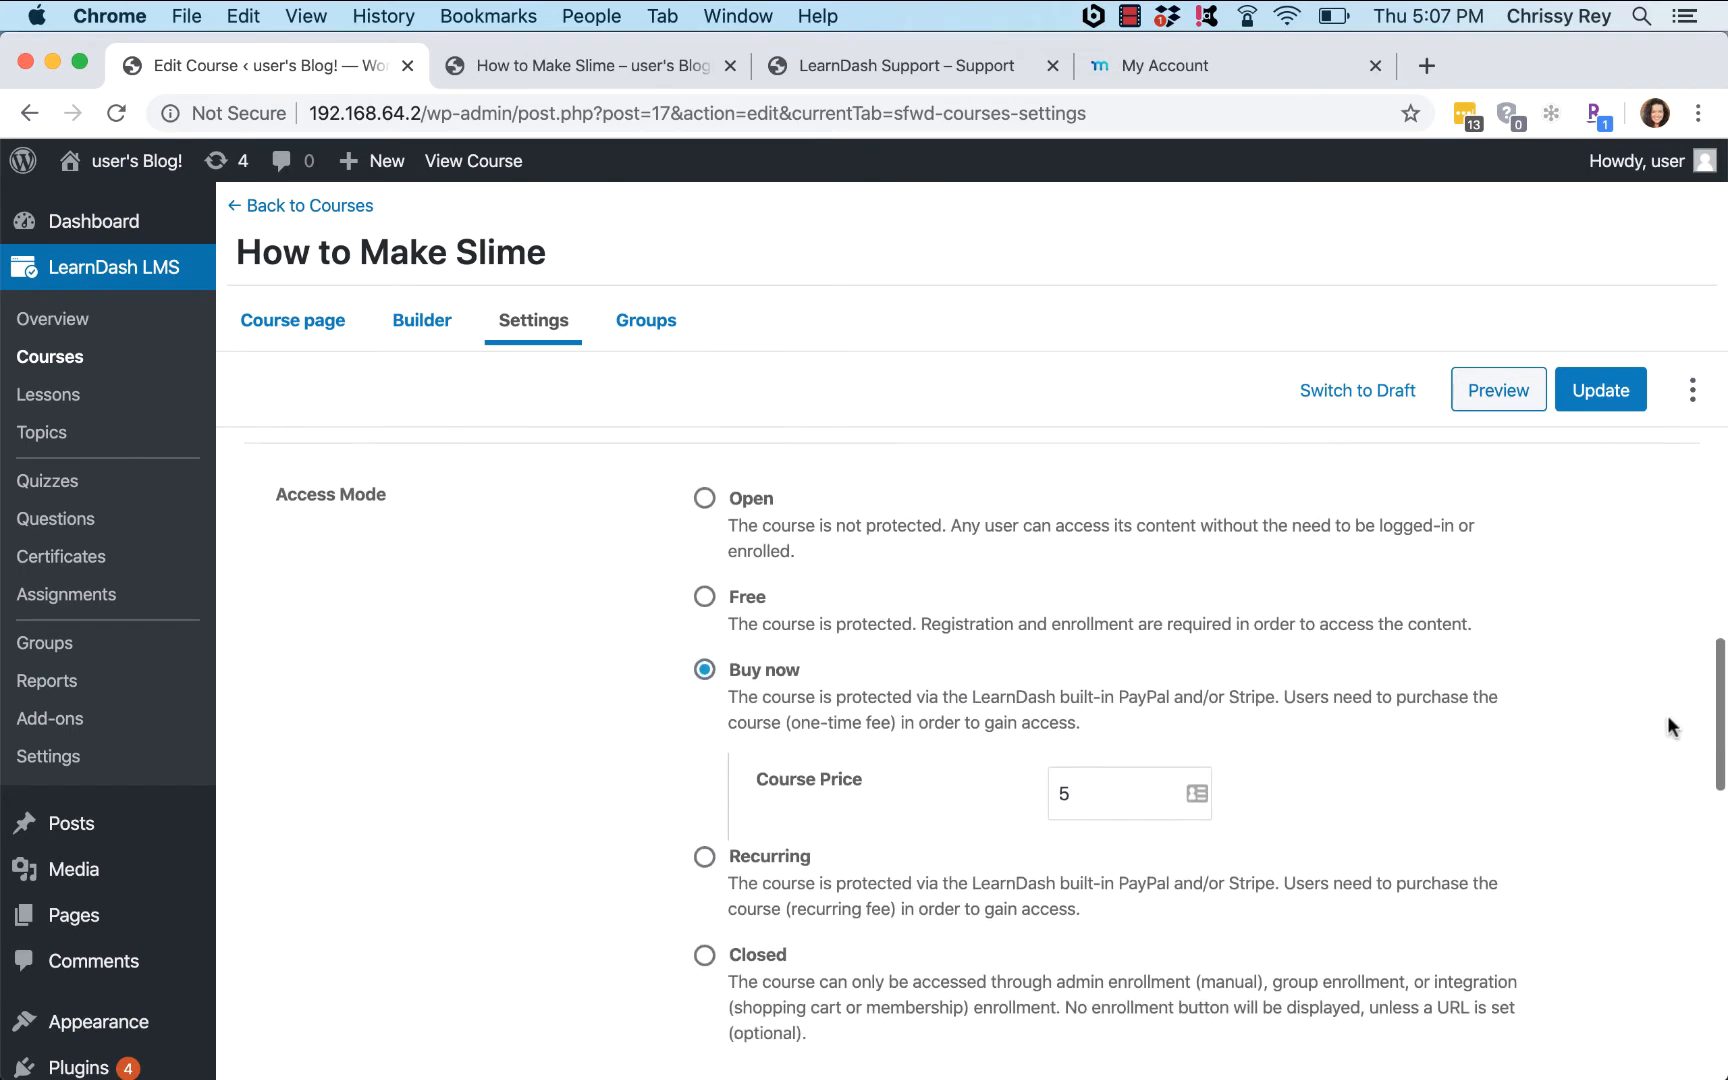
{"action": "scroll", "coordinate": [1668, 718], "scroll_direction": "down", "scroll_amount": 1}
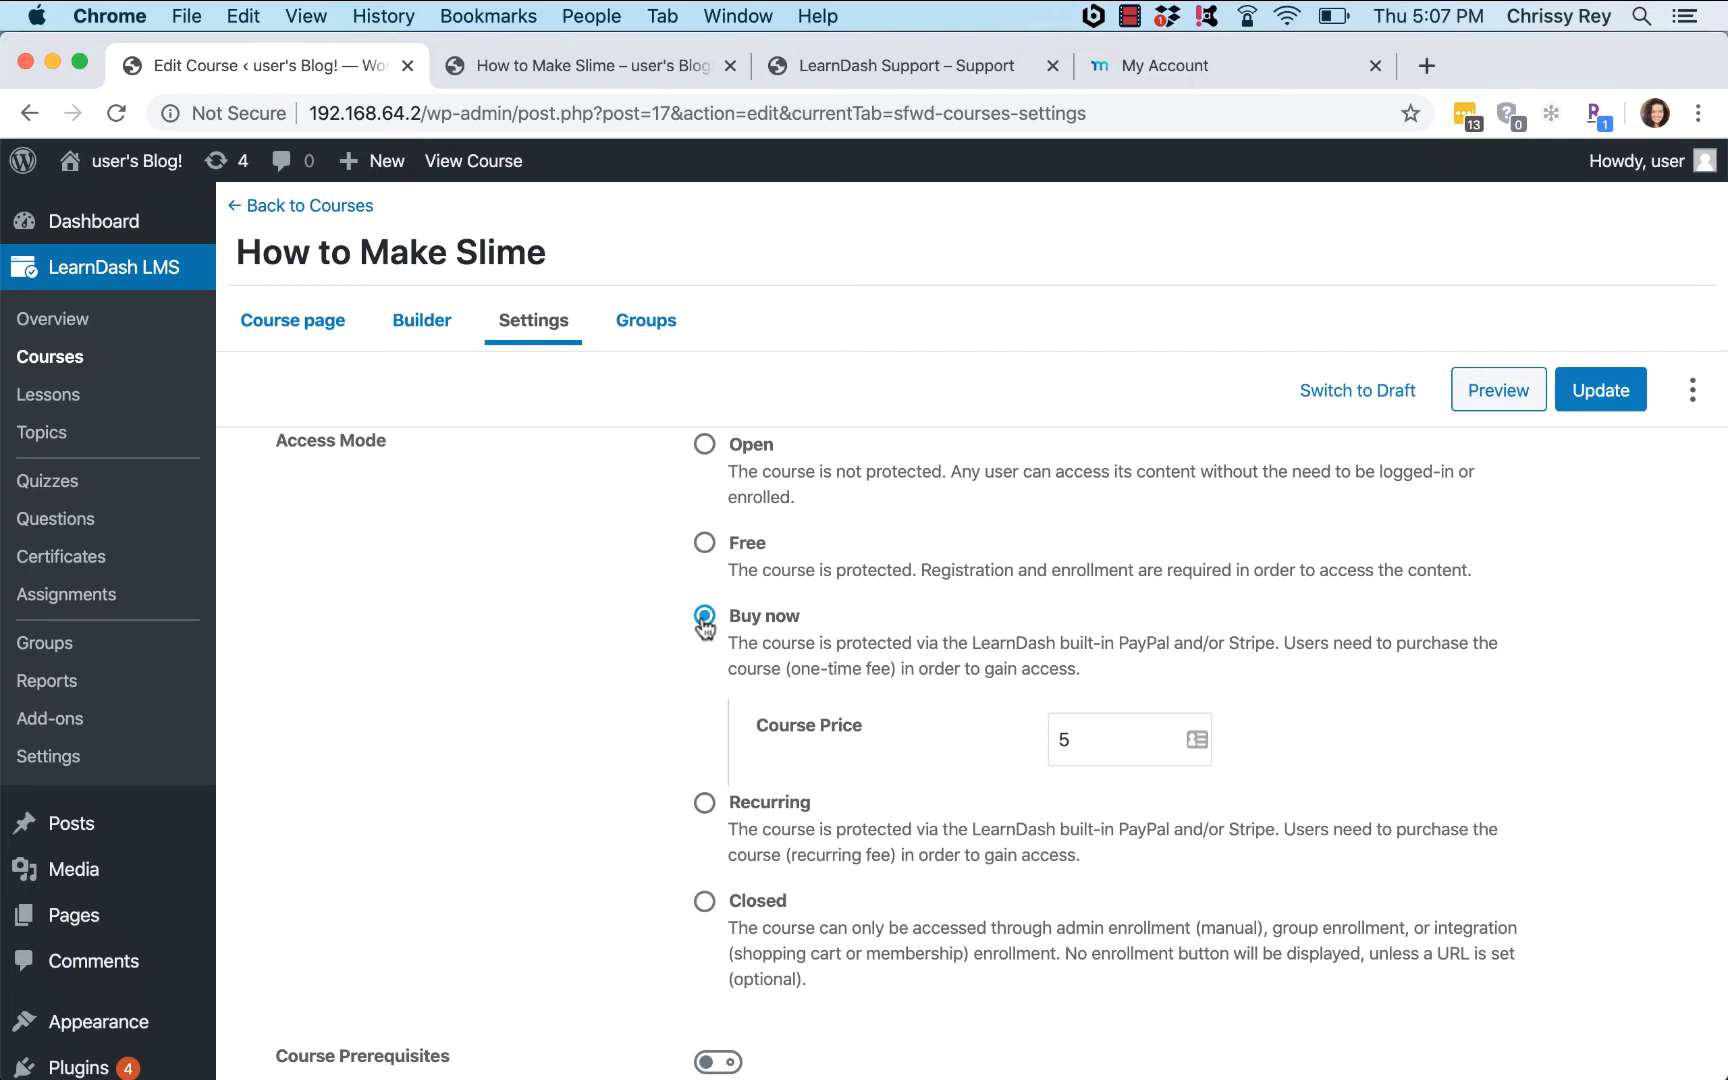
{"action": "left_click", "coordinate": [704, 803]}
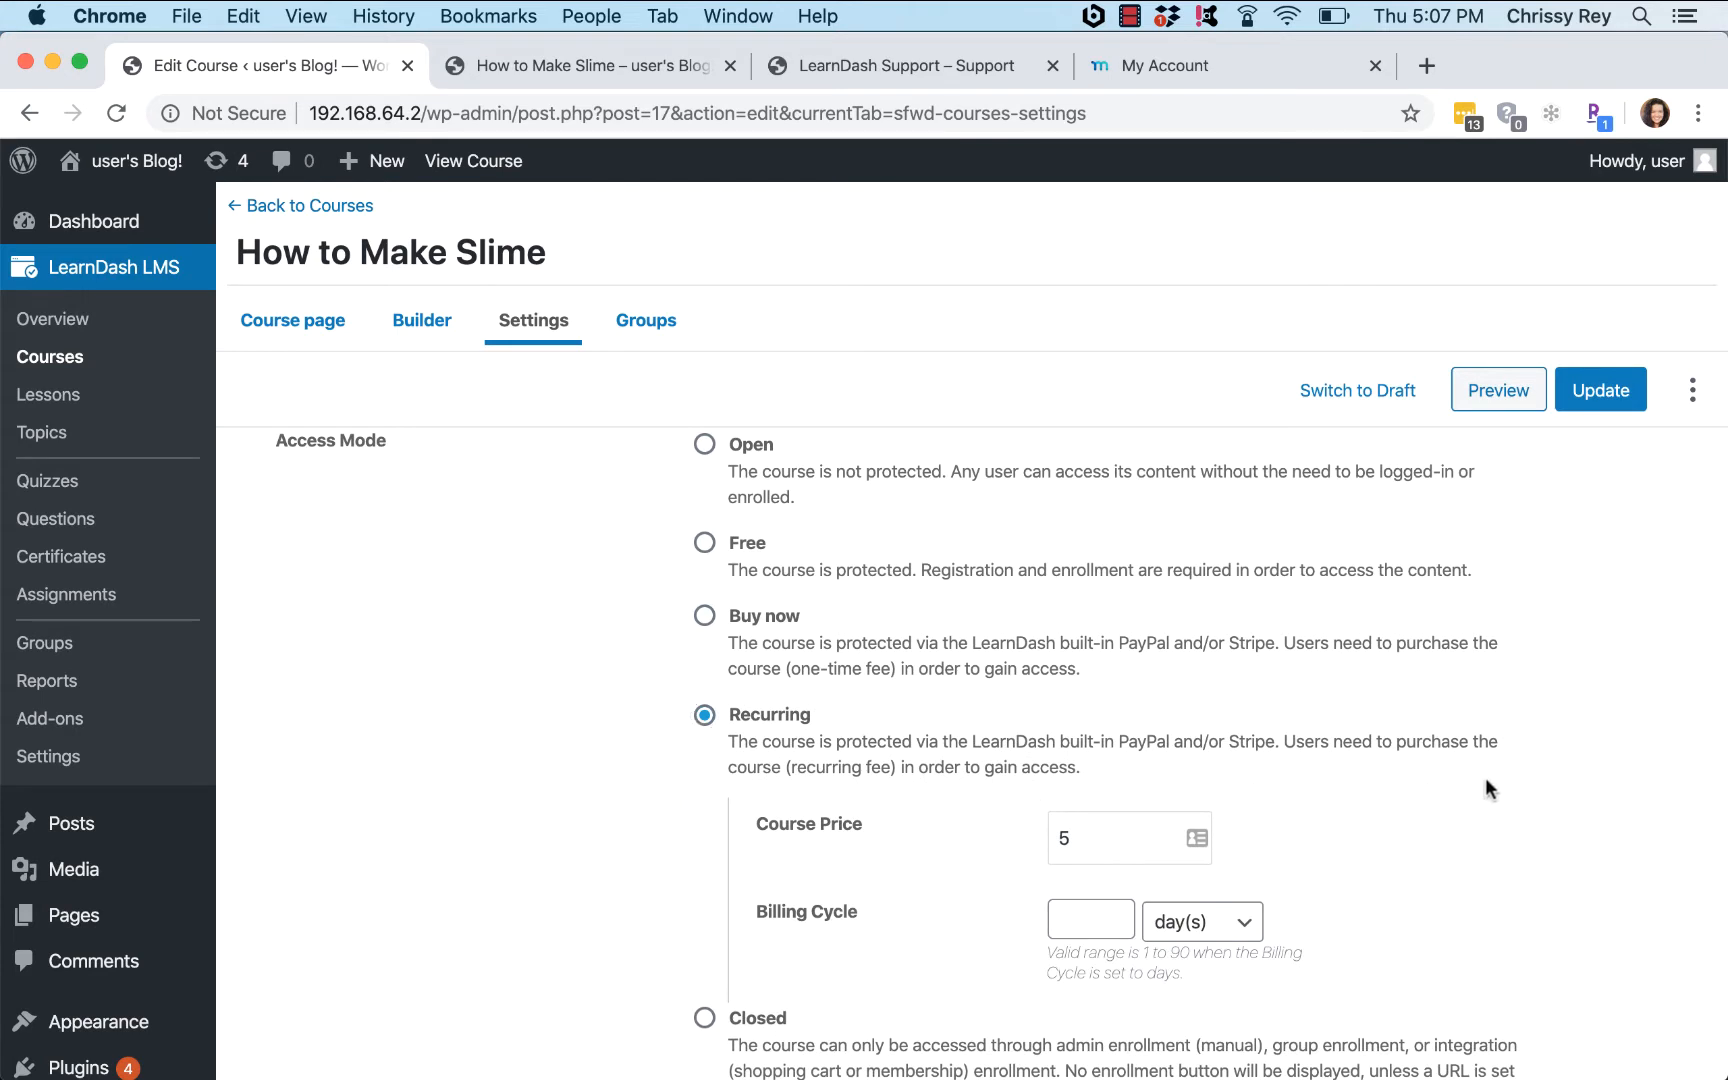
{"action": "scroll", "coordinate": [1486, 780], "scroll_direction": "down", "scroll_amount": 2}
{"action": "left_click", "coordinate": [1077, 810]}
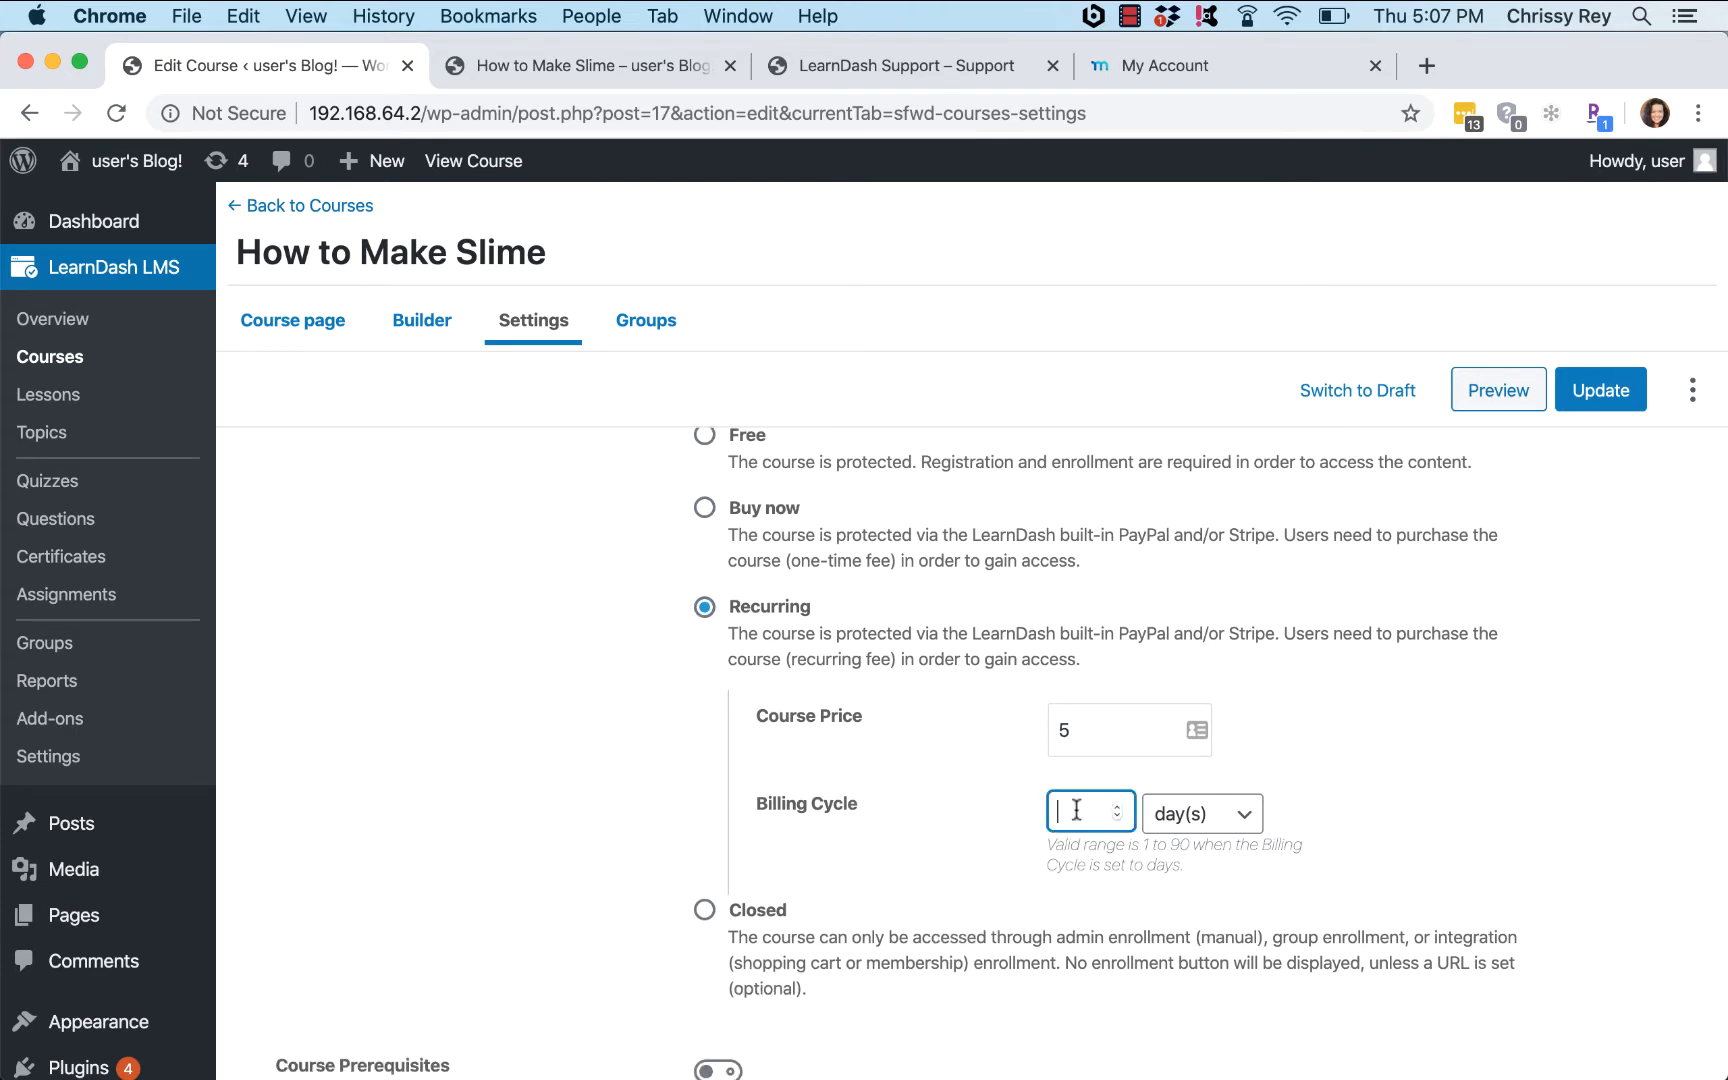
{"action": "type", "text": "1"}
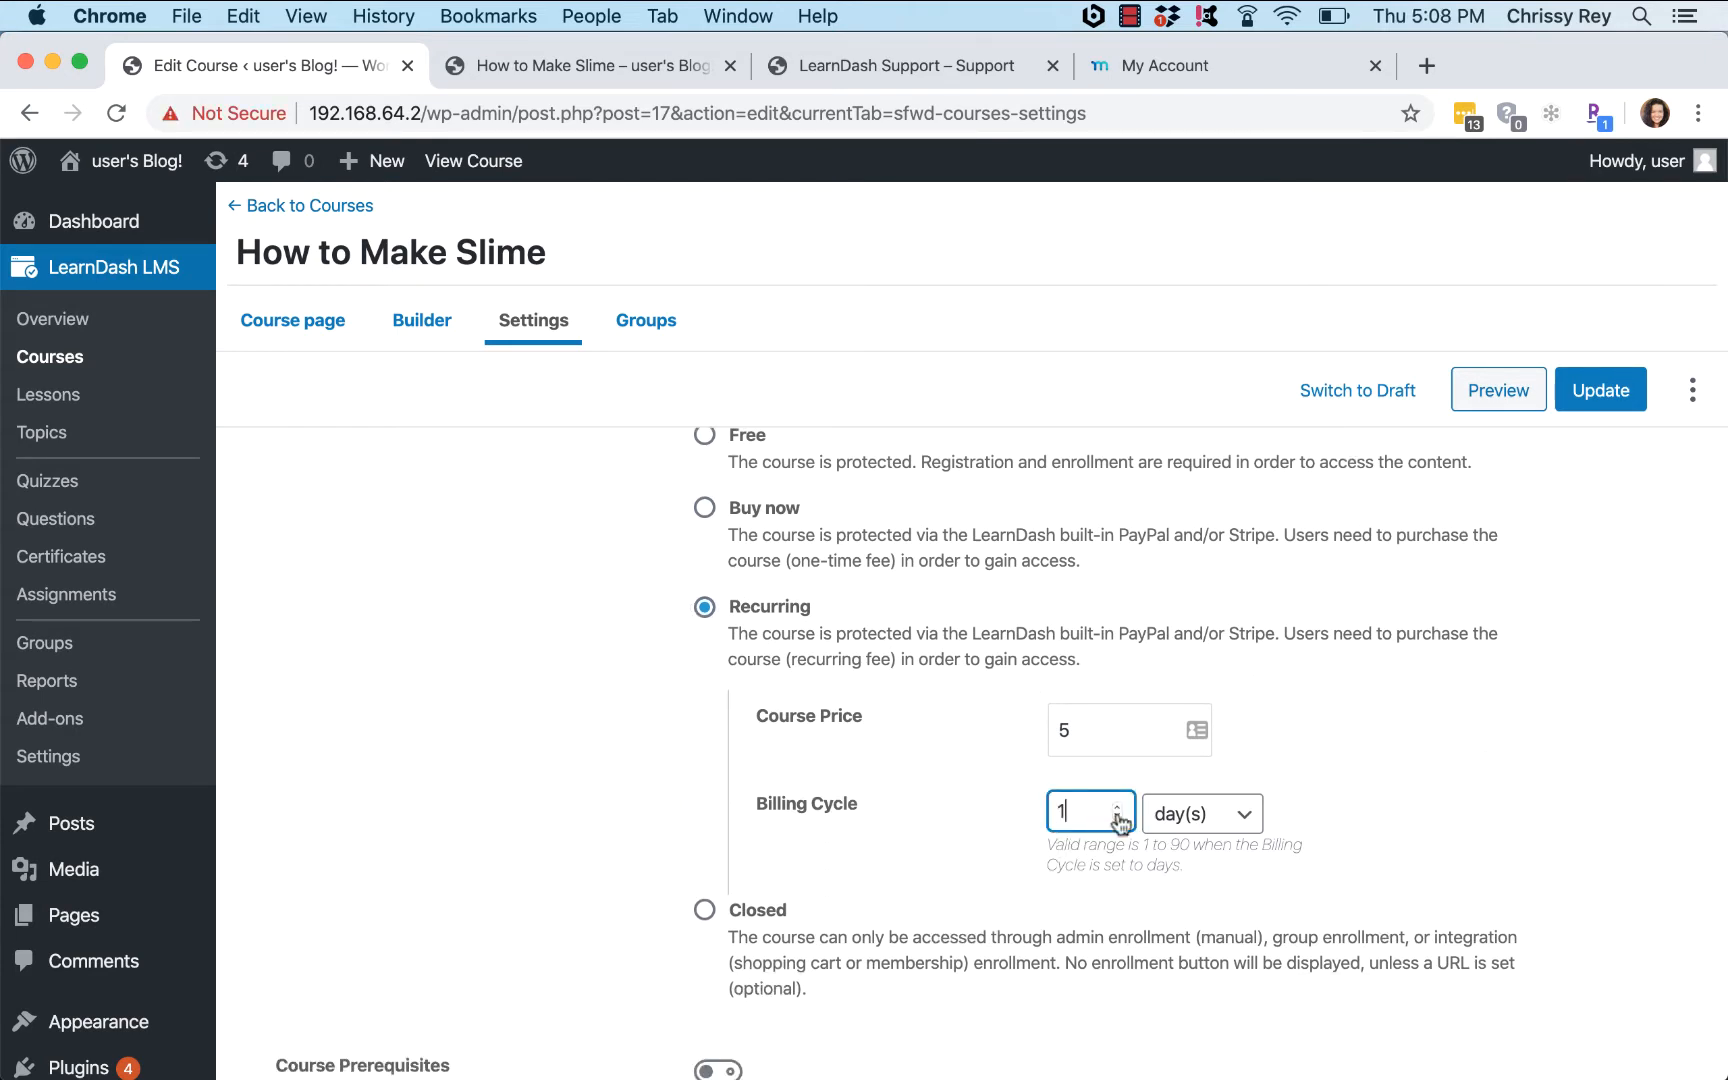
{"action": "left_click", "coordinate": [1195, 815]}
{"action": "left_click", "coordinate": [1197, 862]}
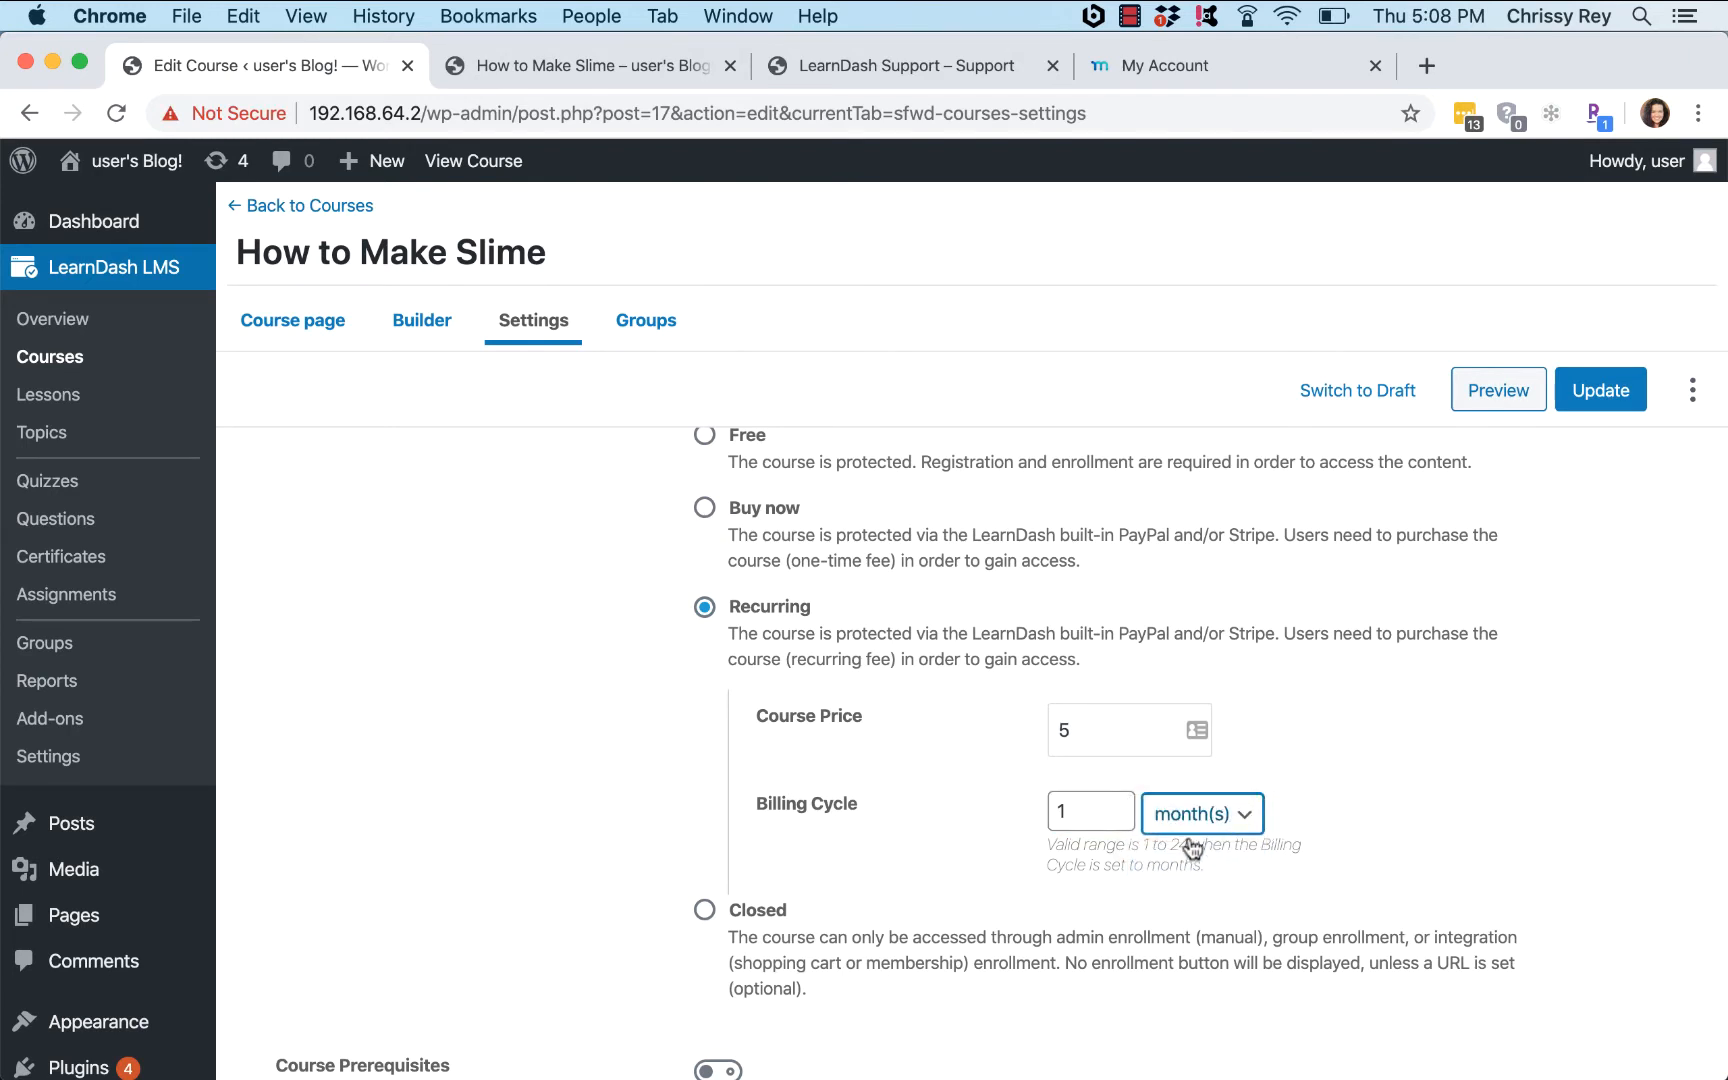
{"action": "left_click", "coordinate": [1192, 812]}
{"action": "left_click", "coordinate": [1185, 843]}
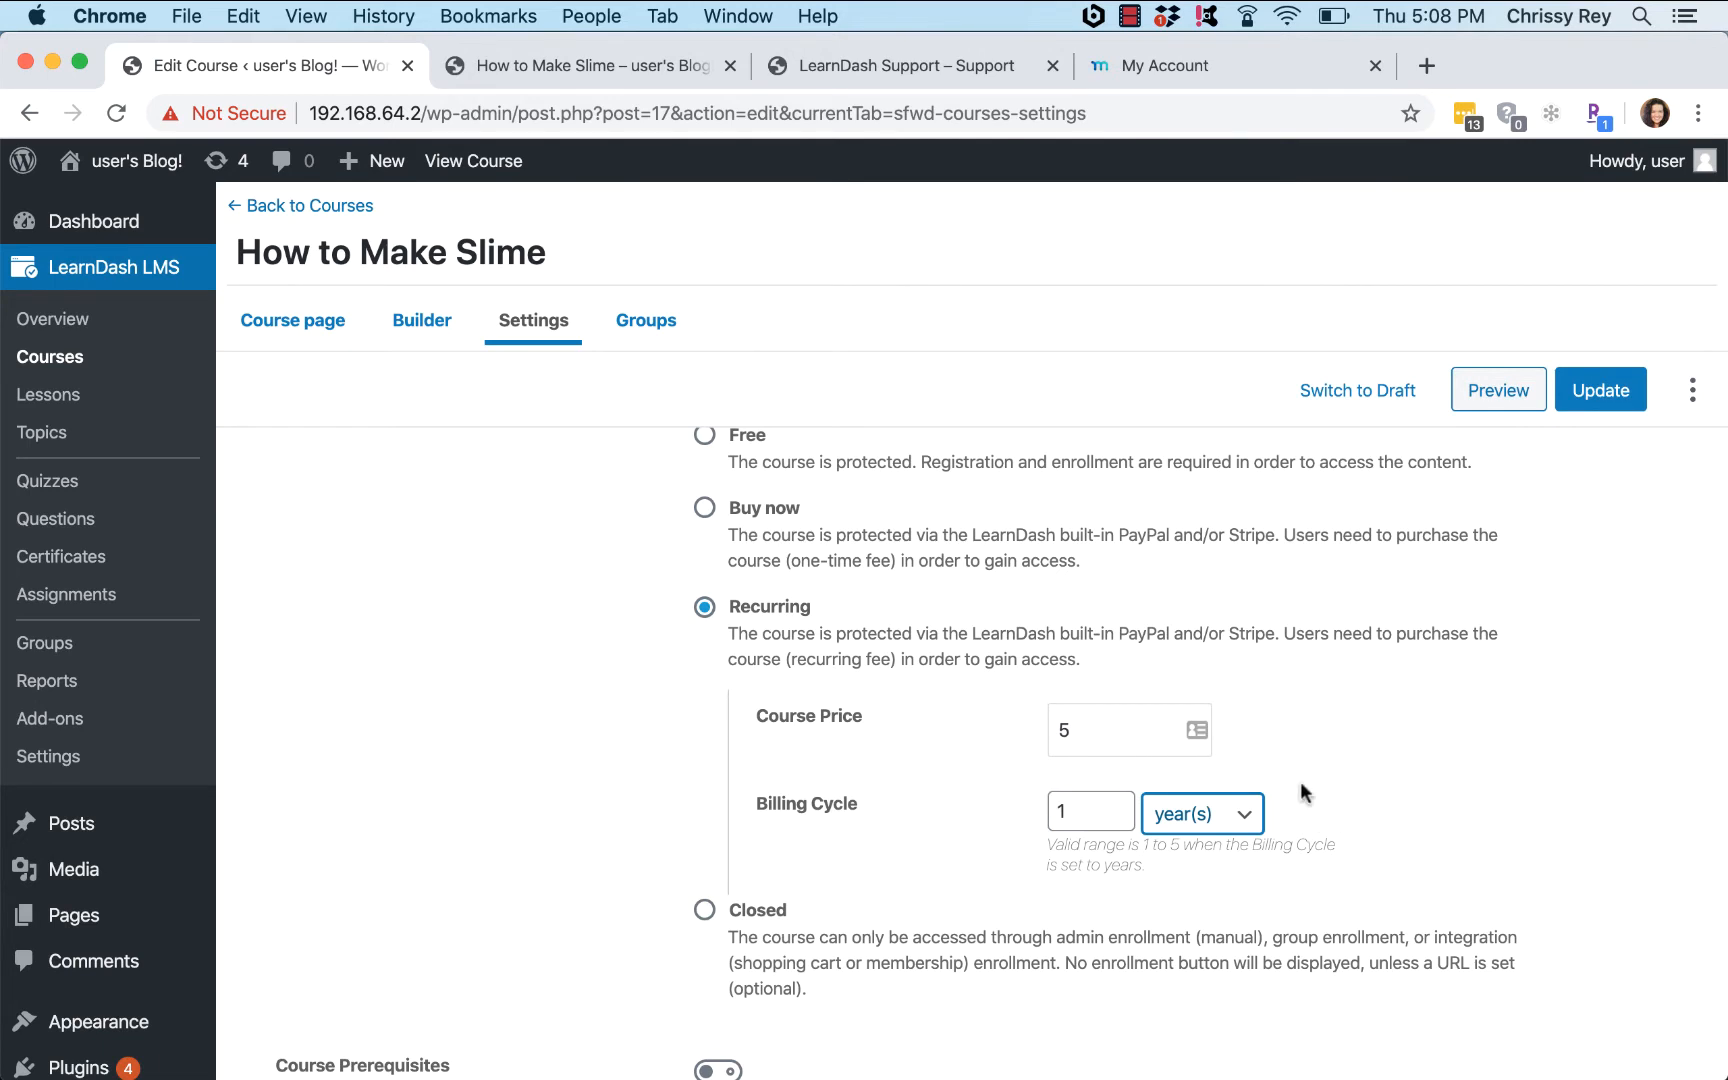
Step: Switch the course access mode to Free, then to Open
{"action": "left_click", "coordinate": [706, 437]}
{"action": "scroll", "coordinate": [697, 600], "scroll_direction": "up", "scroll_amount": 2}
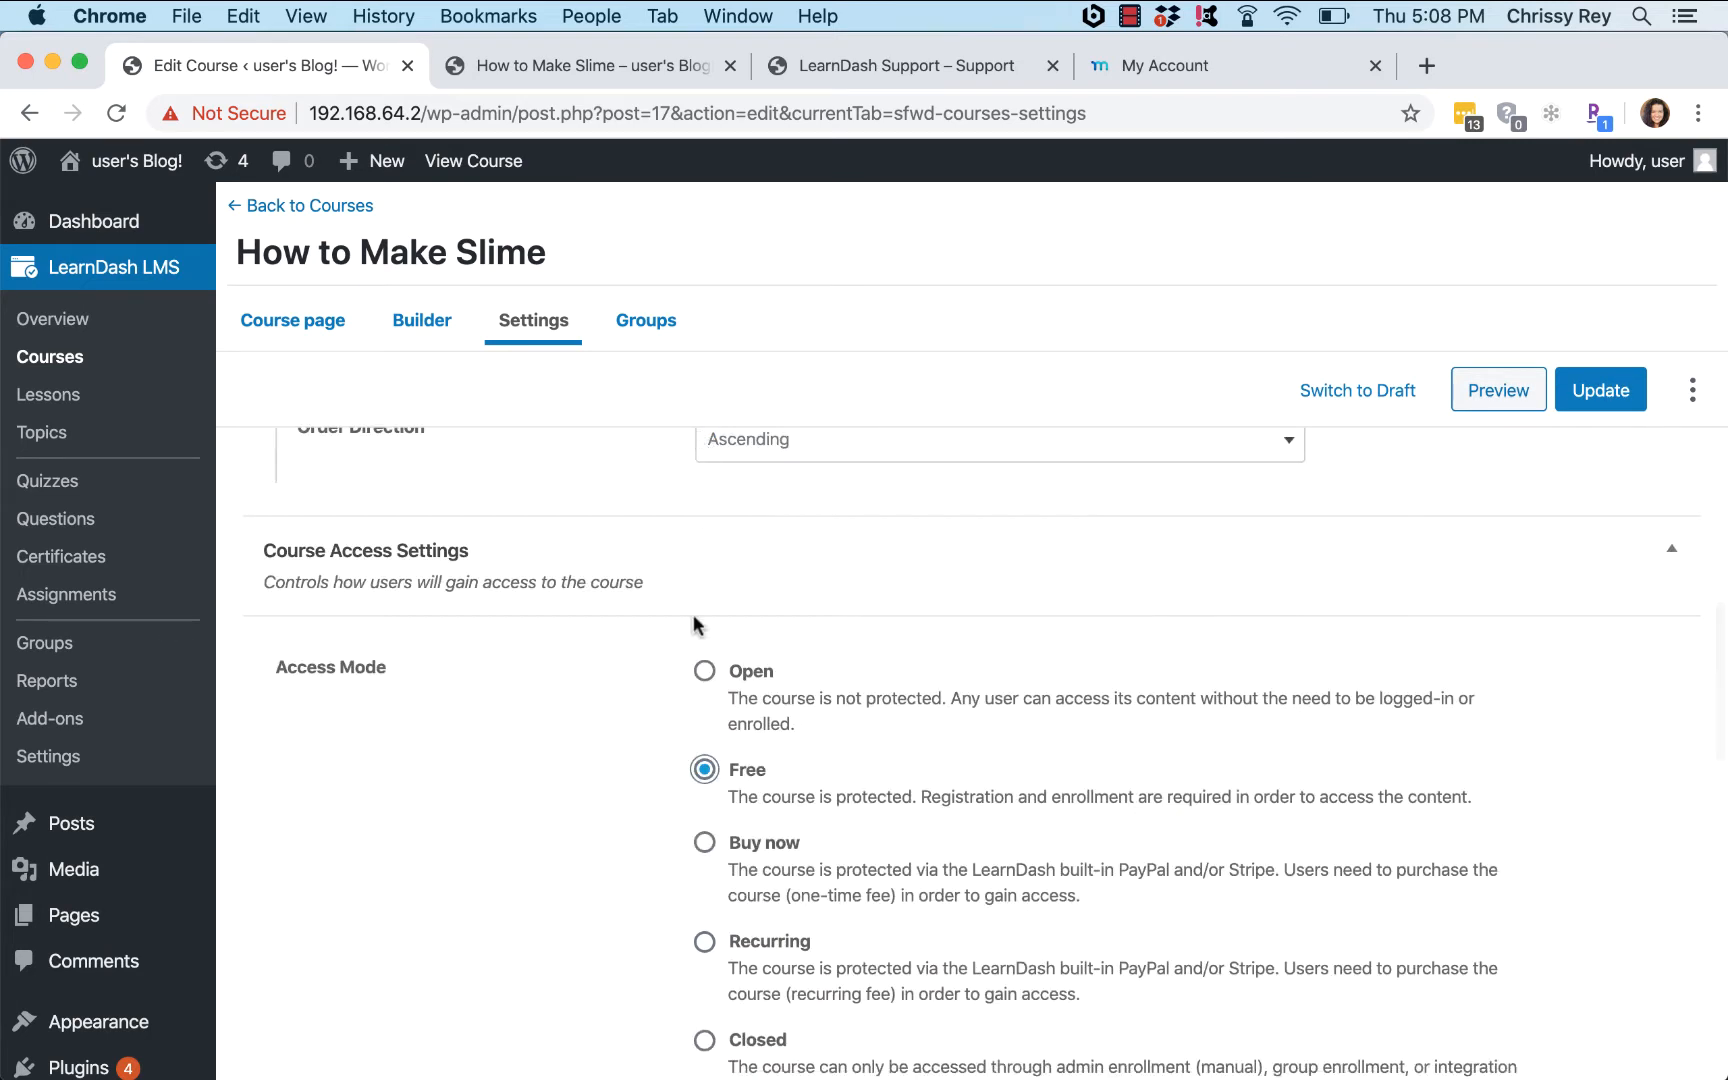
{"action": "left_click", "coordinate": [704, 680]}
{"action": "key", "text": "Down"}
{"action": "key", "text": "Down"}
{"action": "key", "text": "Down"}
{"action": "key", "text": "Down"}
{"action": "key", "text": "Down"}
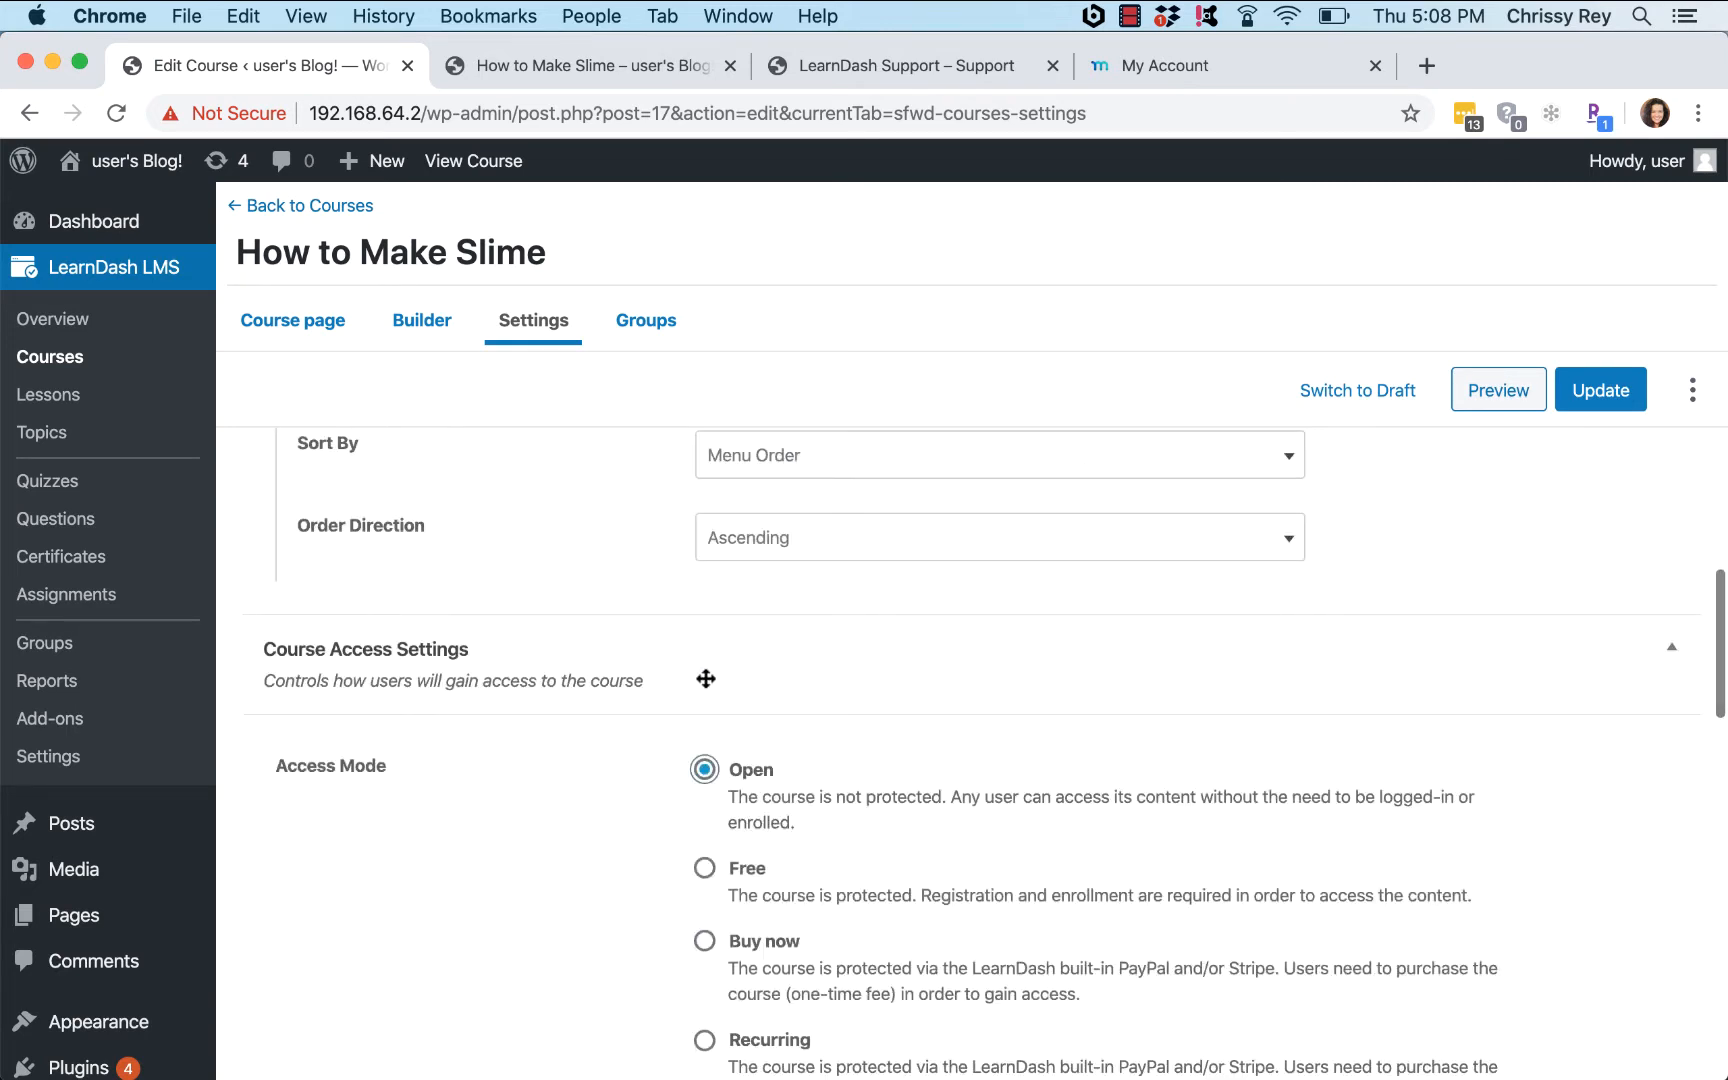
{"action": "left_click", "coordinate": [1561, 830]}
{"action": "scroll", "coordinate": [1561, 830], "scroll_direction": "down", "scroll_amount": 3}
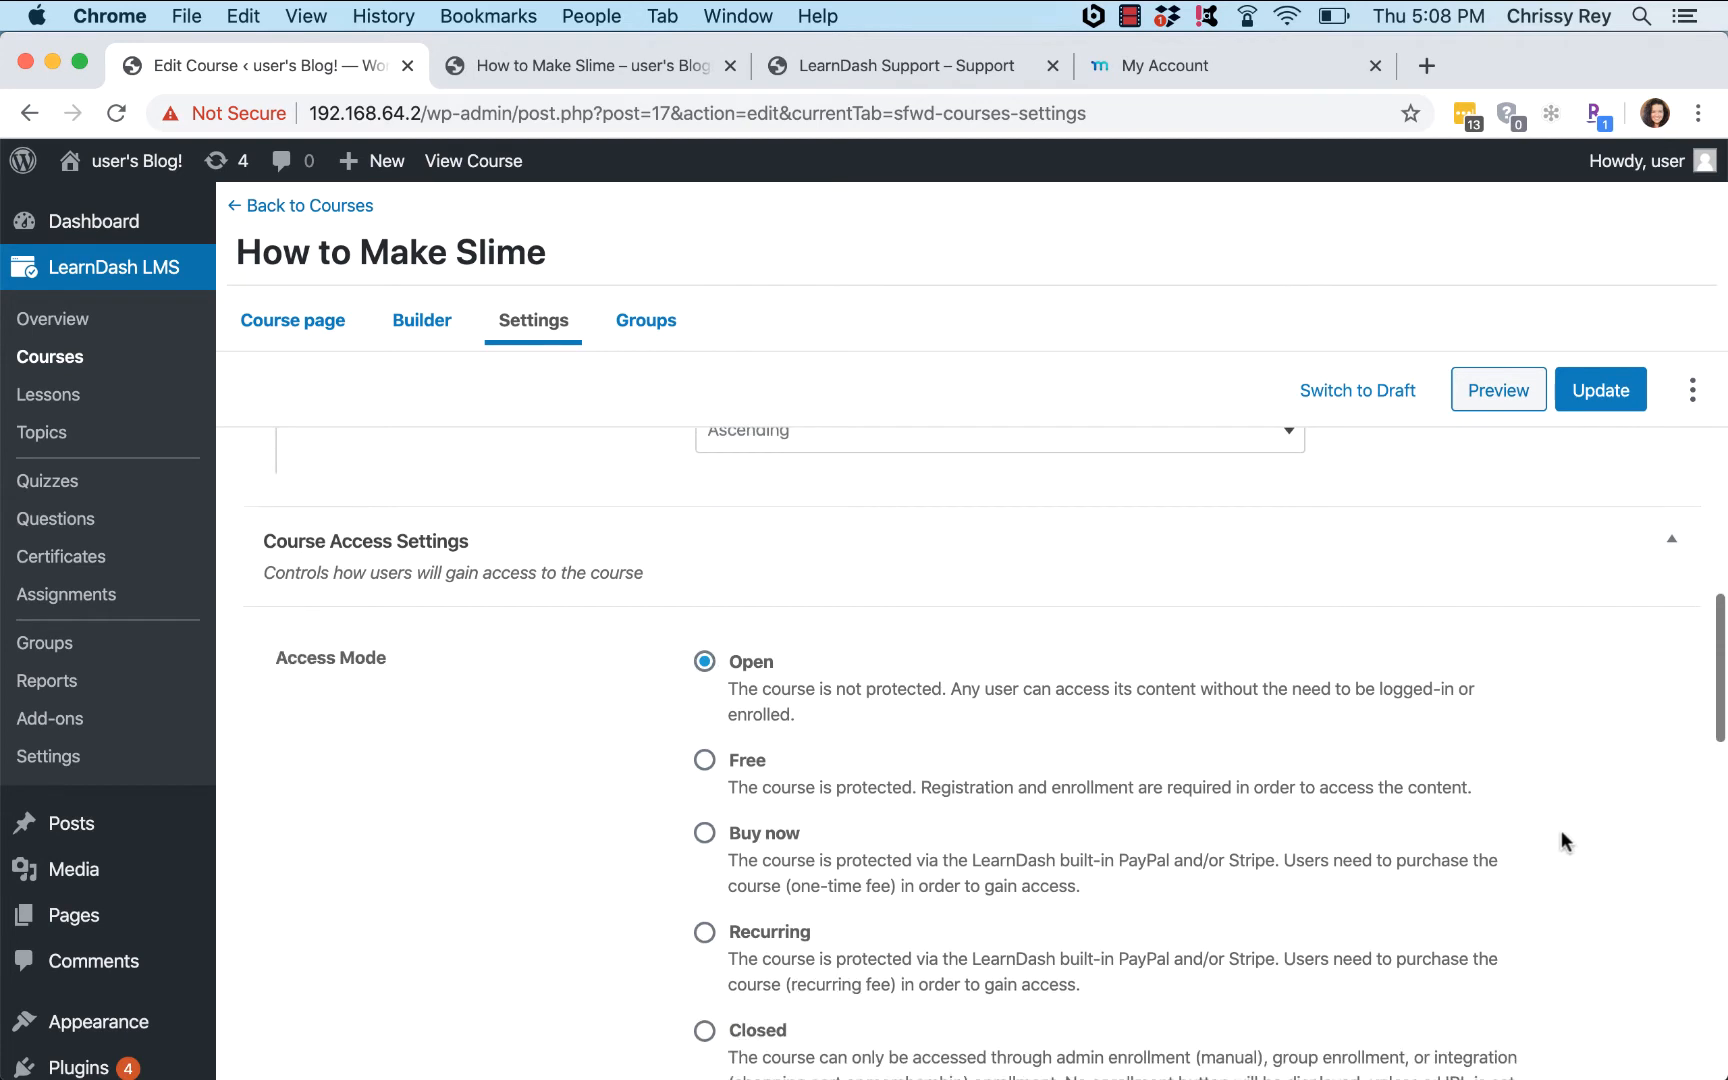
{"action": "scroll", "coordinate": [1561, 833], "scroll_direction": "down", "scroll_amount": 3}
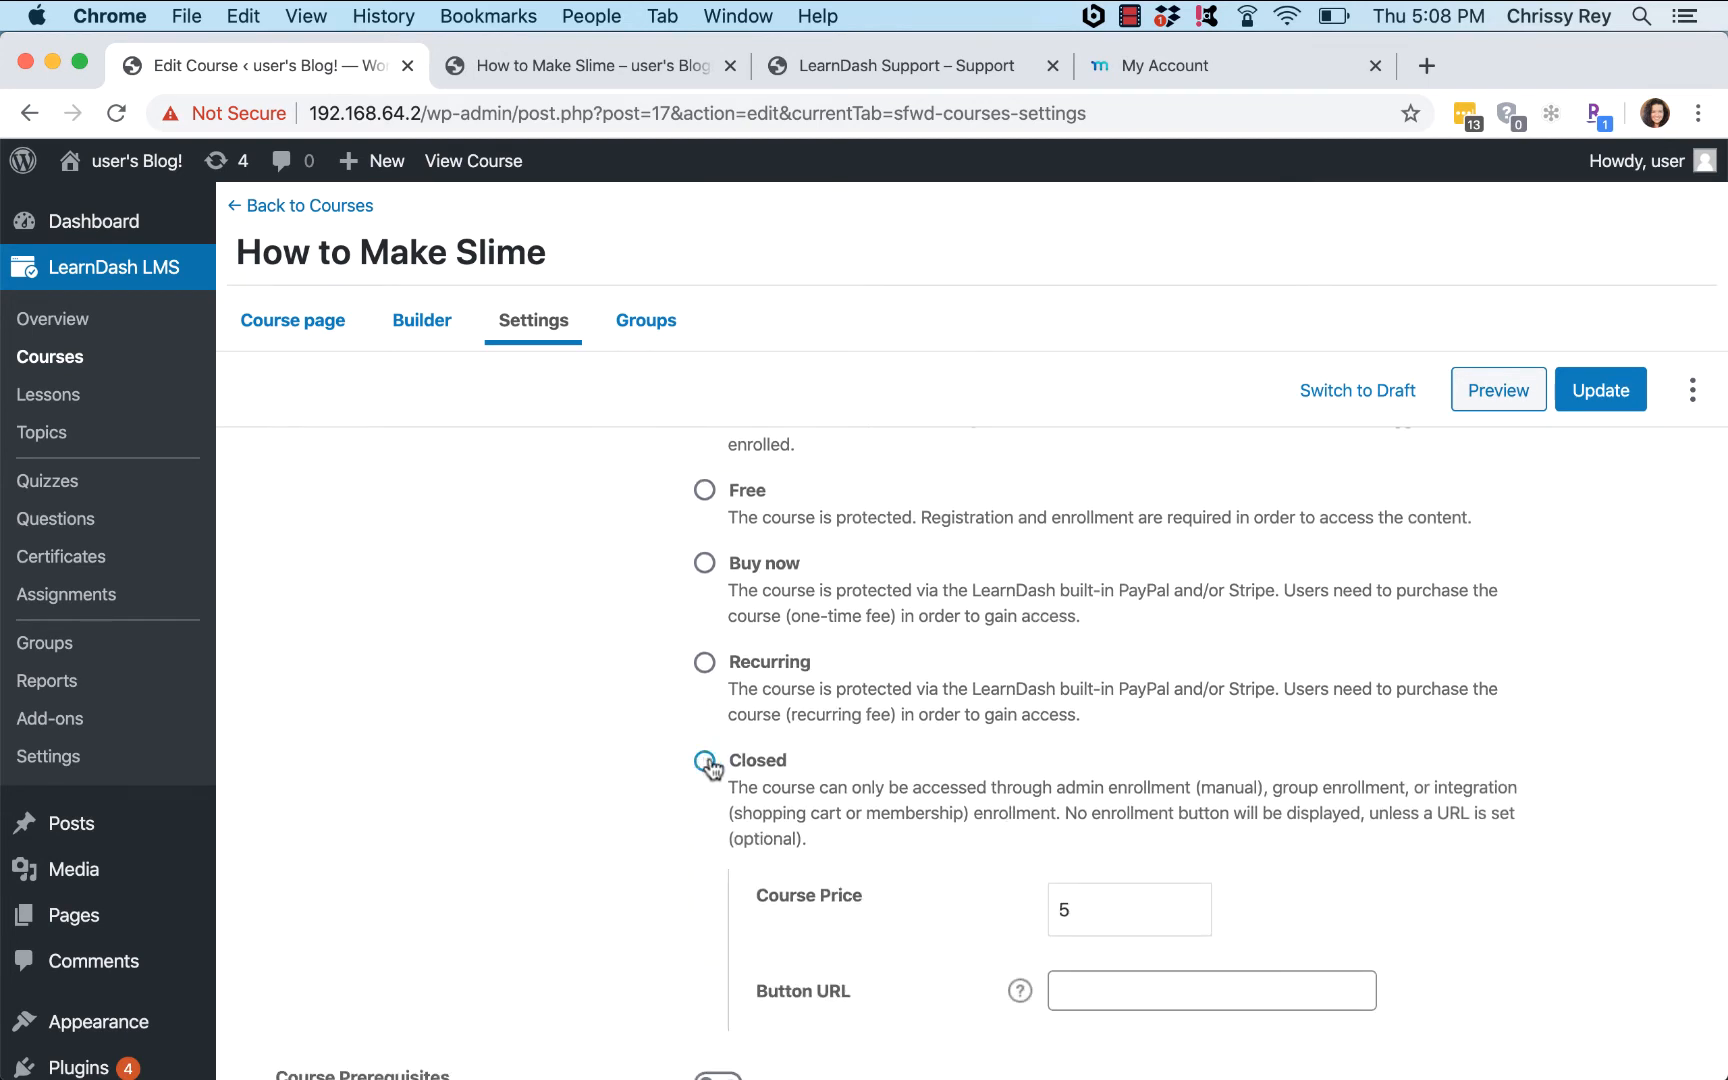
Step: Choose Closed as the course access mode, keeping the Course Price at 5
{"action": "left_click", "coordinate": [706, 763]}
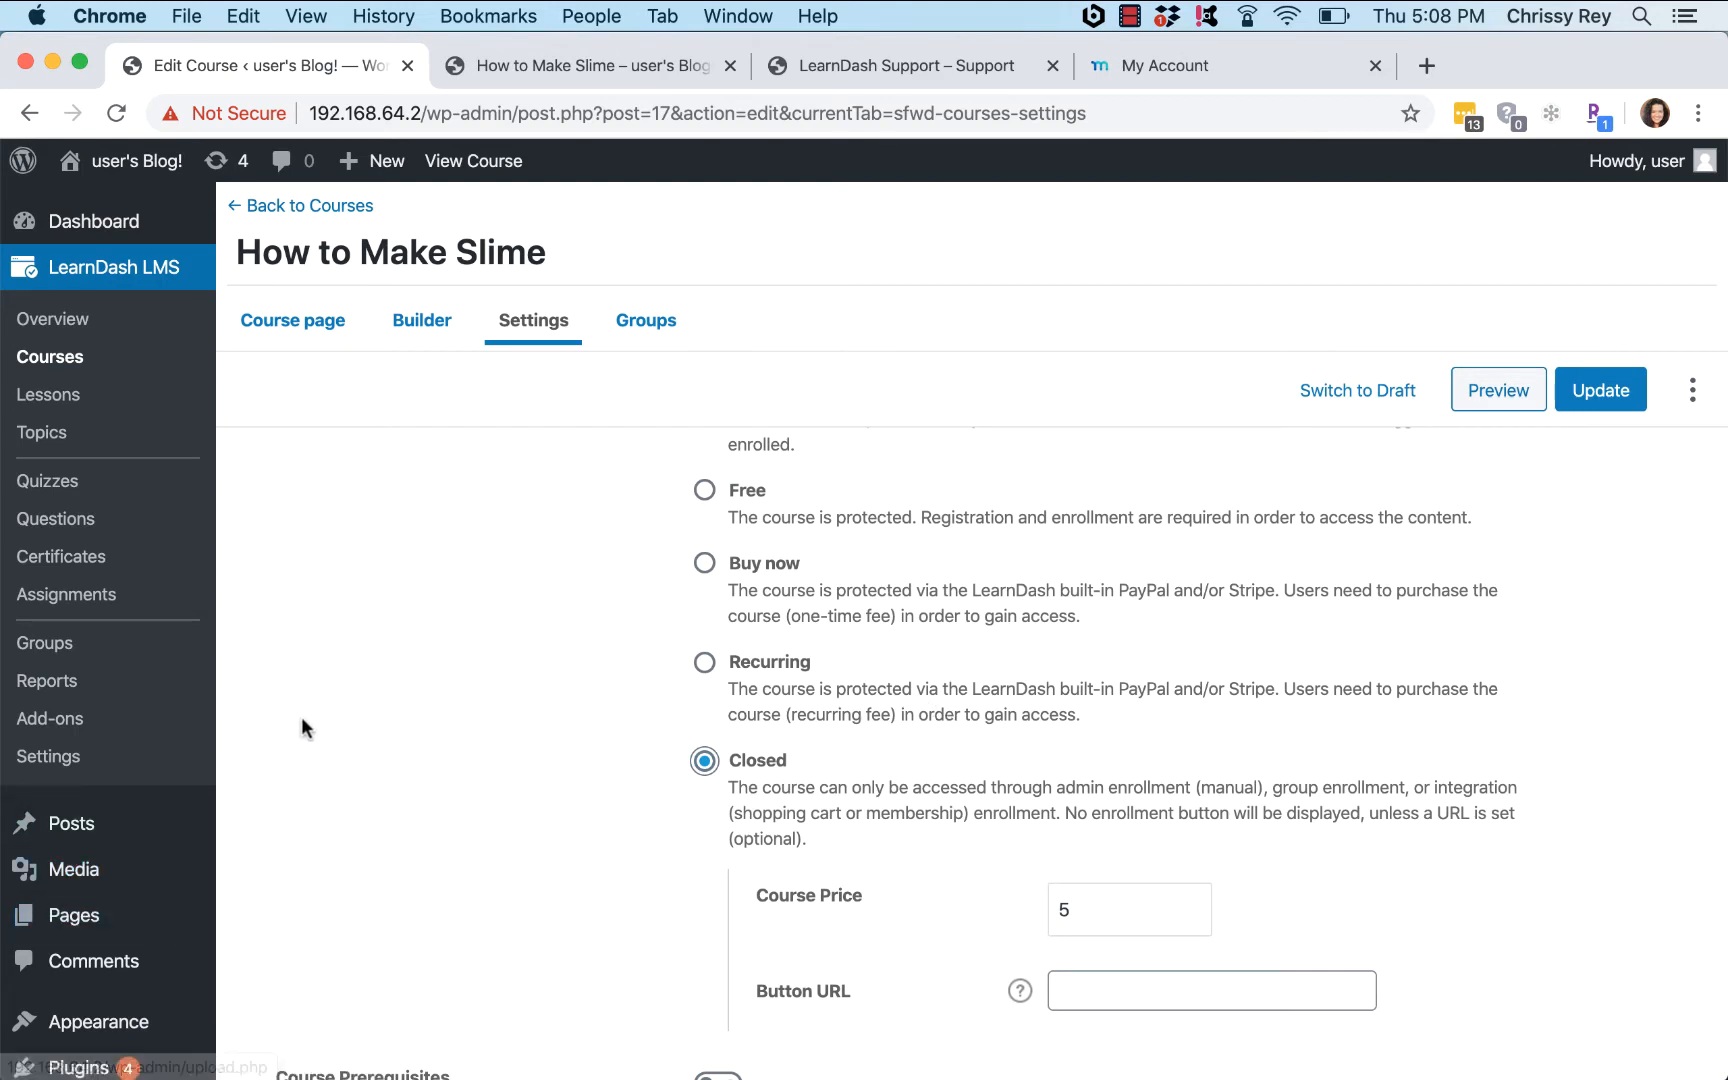
{"action": "scroll", "coordinate": [280, 745], "scroll_direction": "down", "scroll_amount": 4}
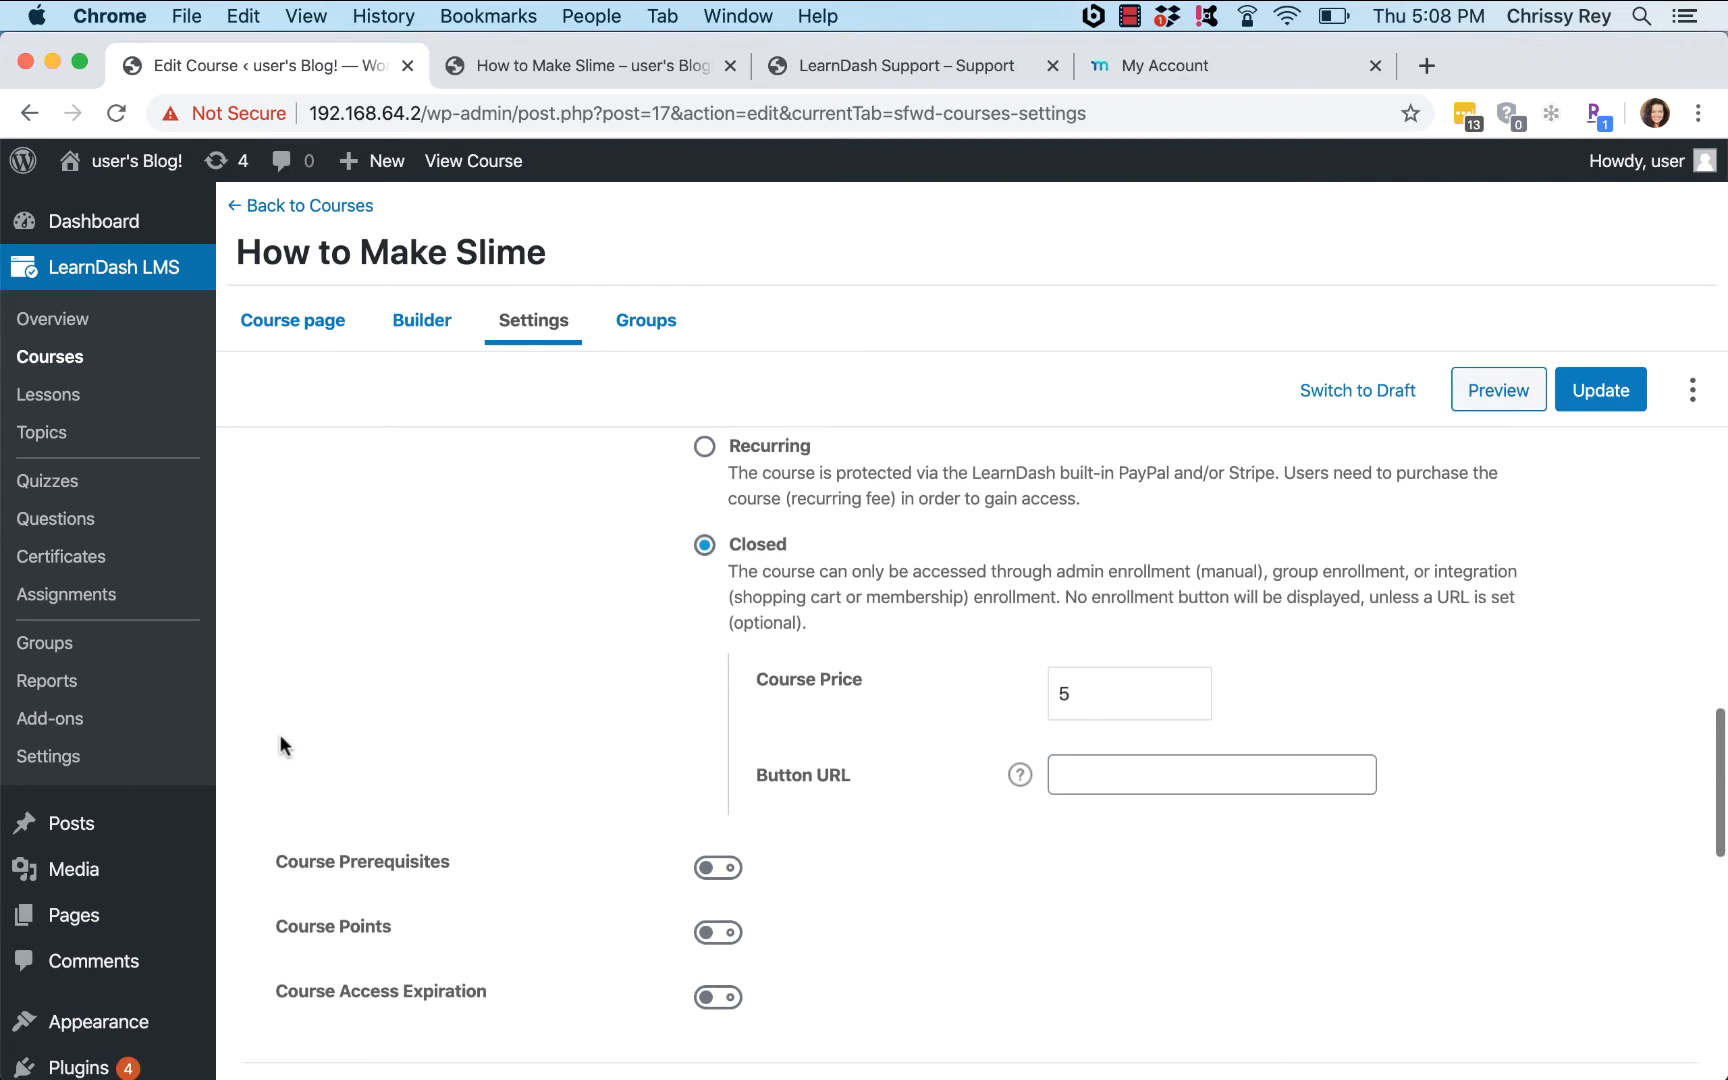
{"action": "mouse_move", "coordinate": [80, 1068]}
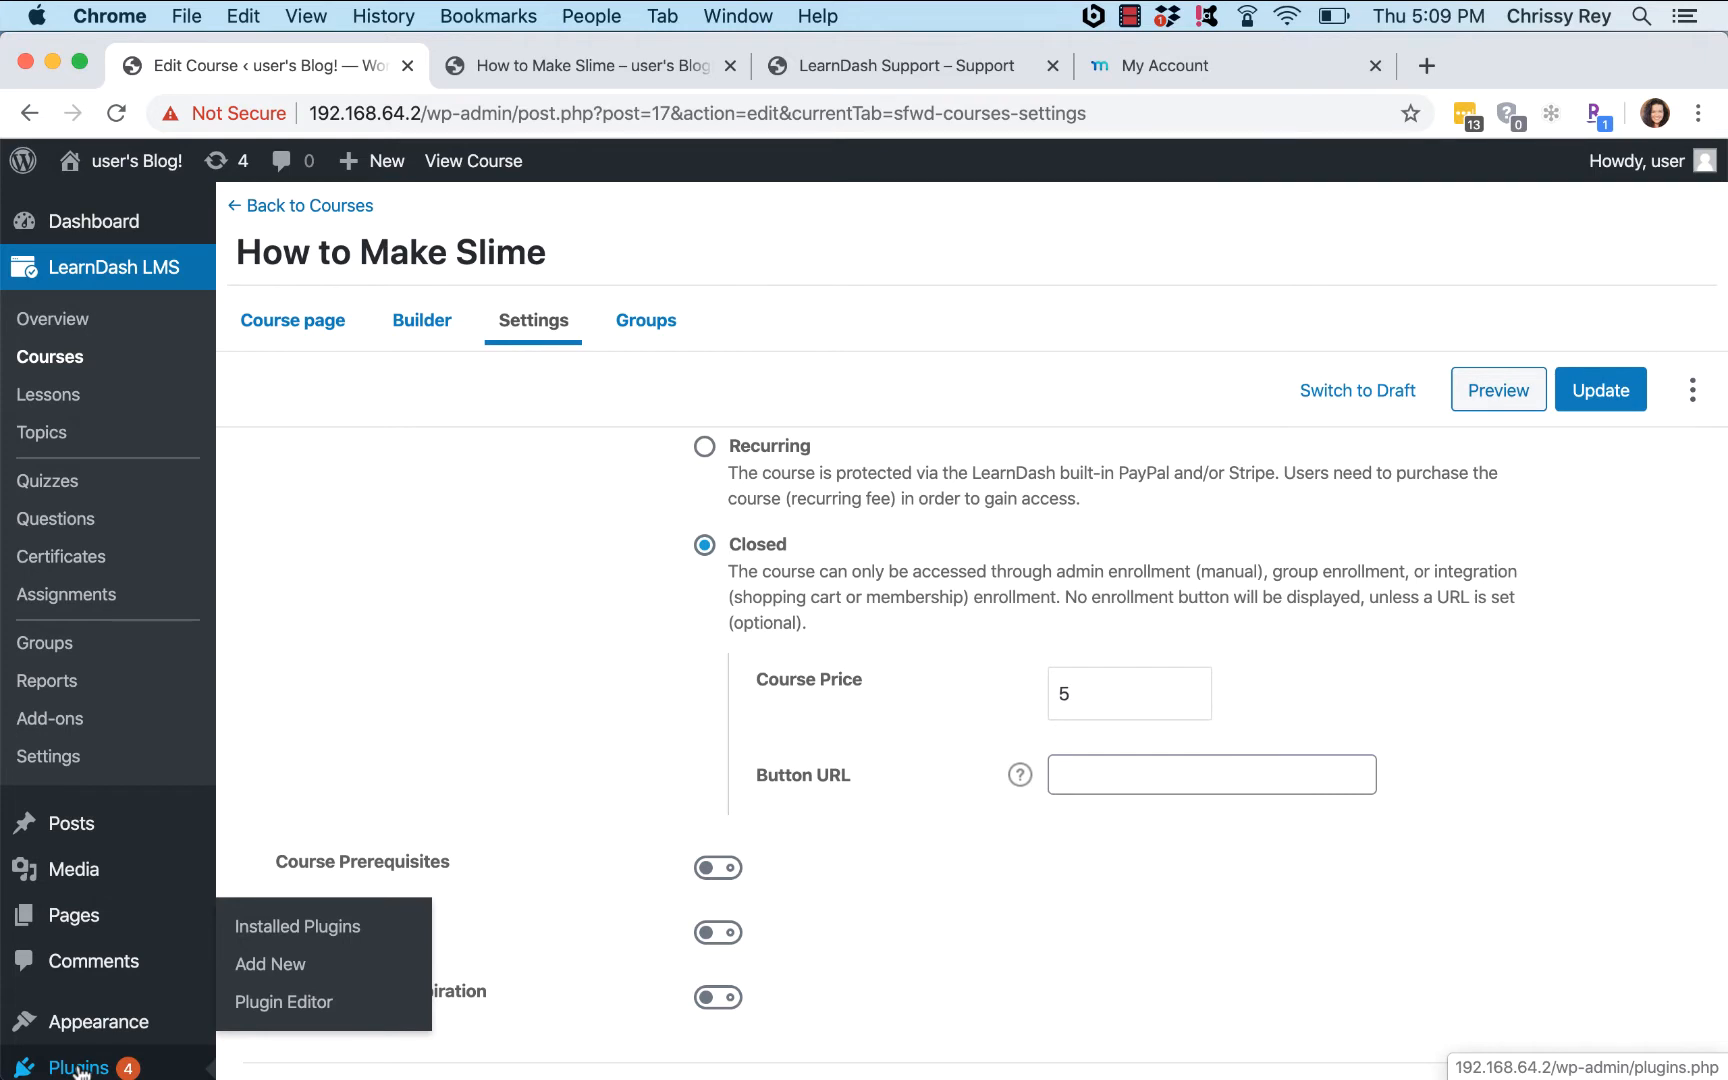
Step: Stay on the course and Update it to save the Closed access setting
{"action": "left_click", "coordinate": [280, 965]}
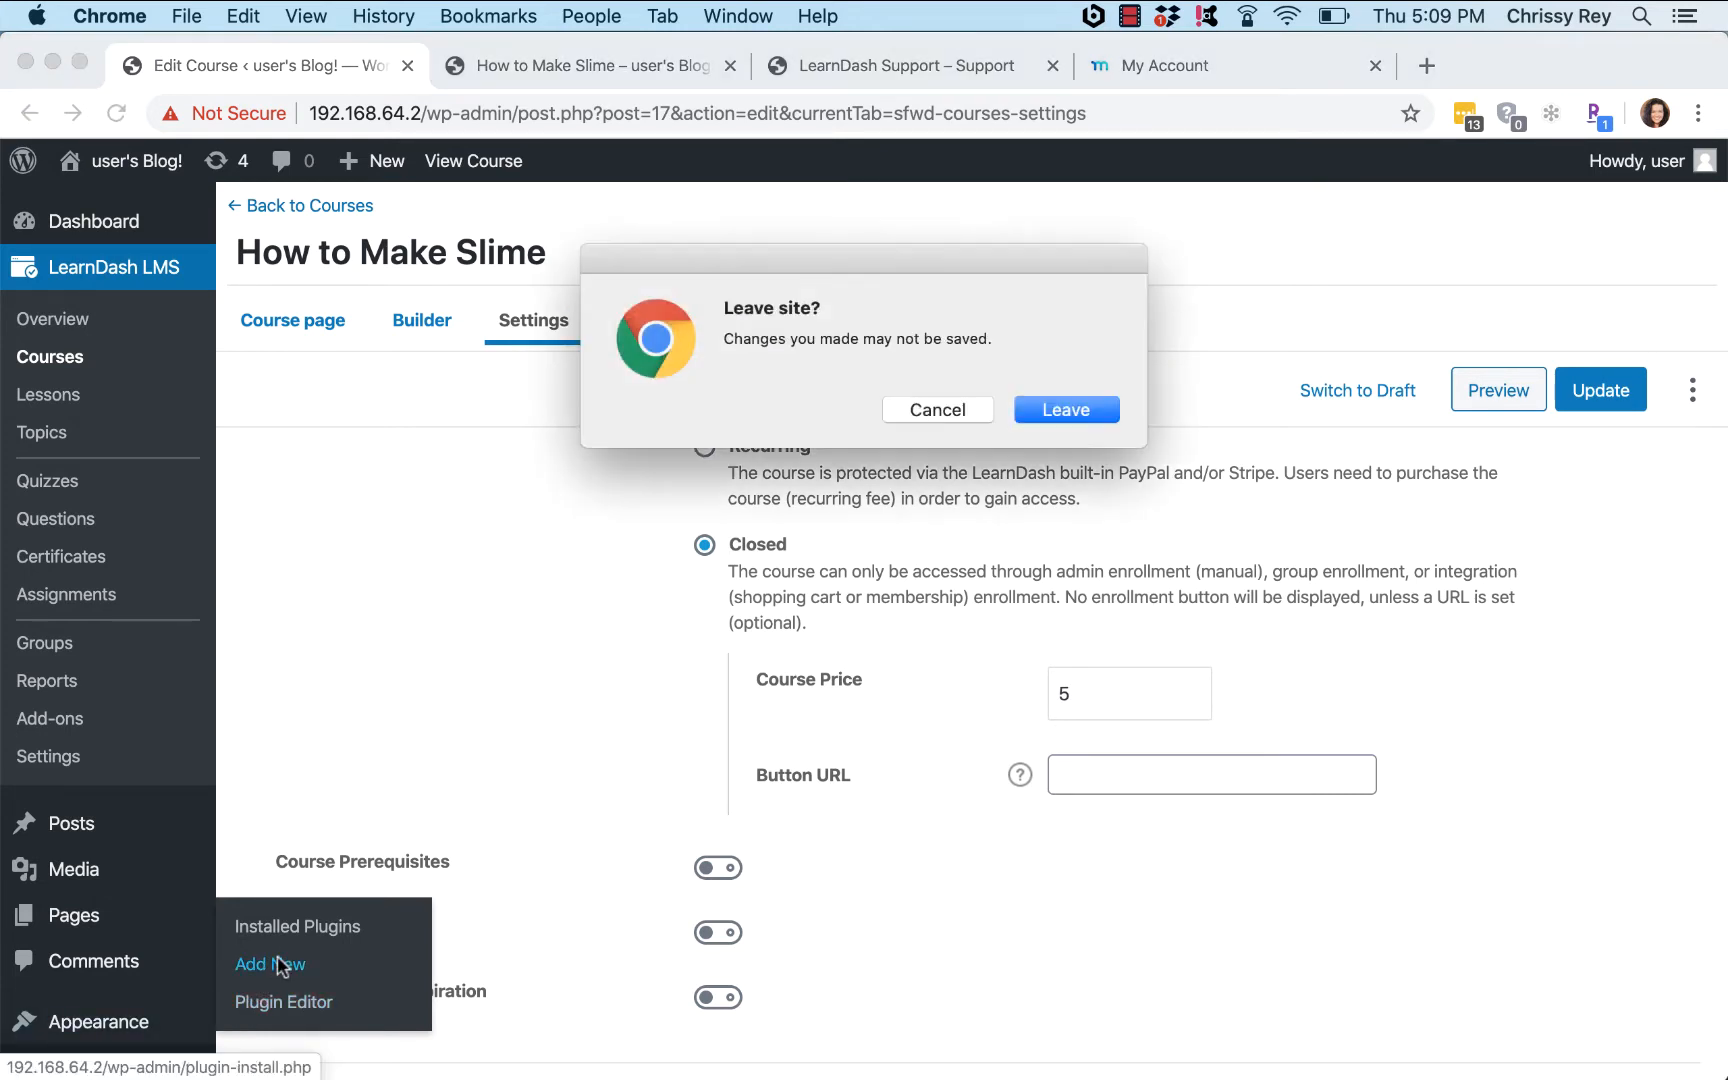
{"action": "left_click", "coordinate": [937, 407]}
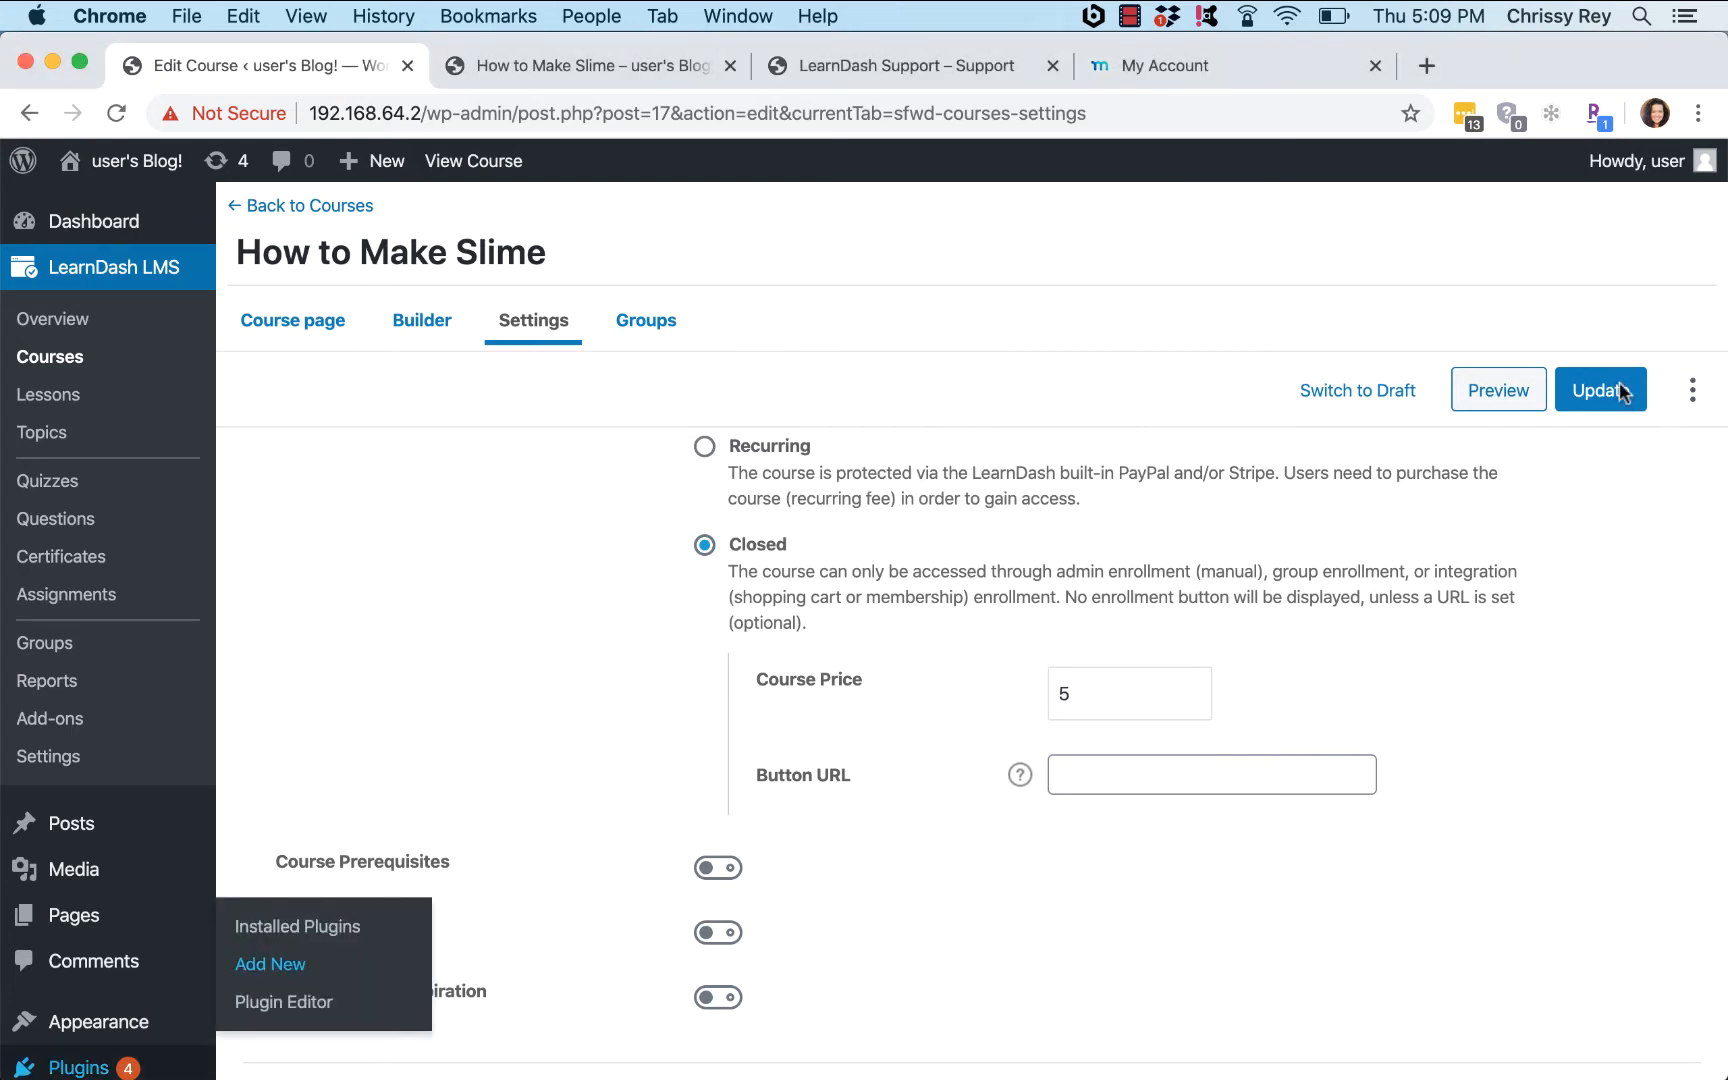
{"action": "left_click", "coordinate": [1620, 391]}
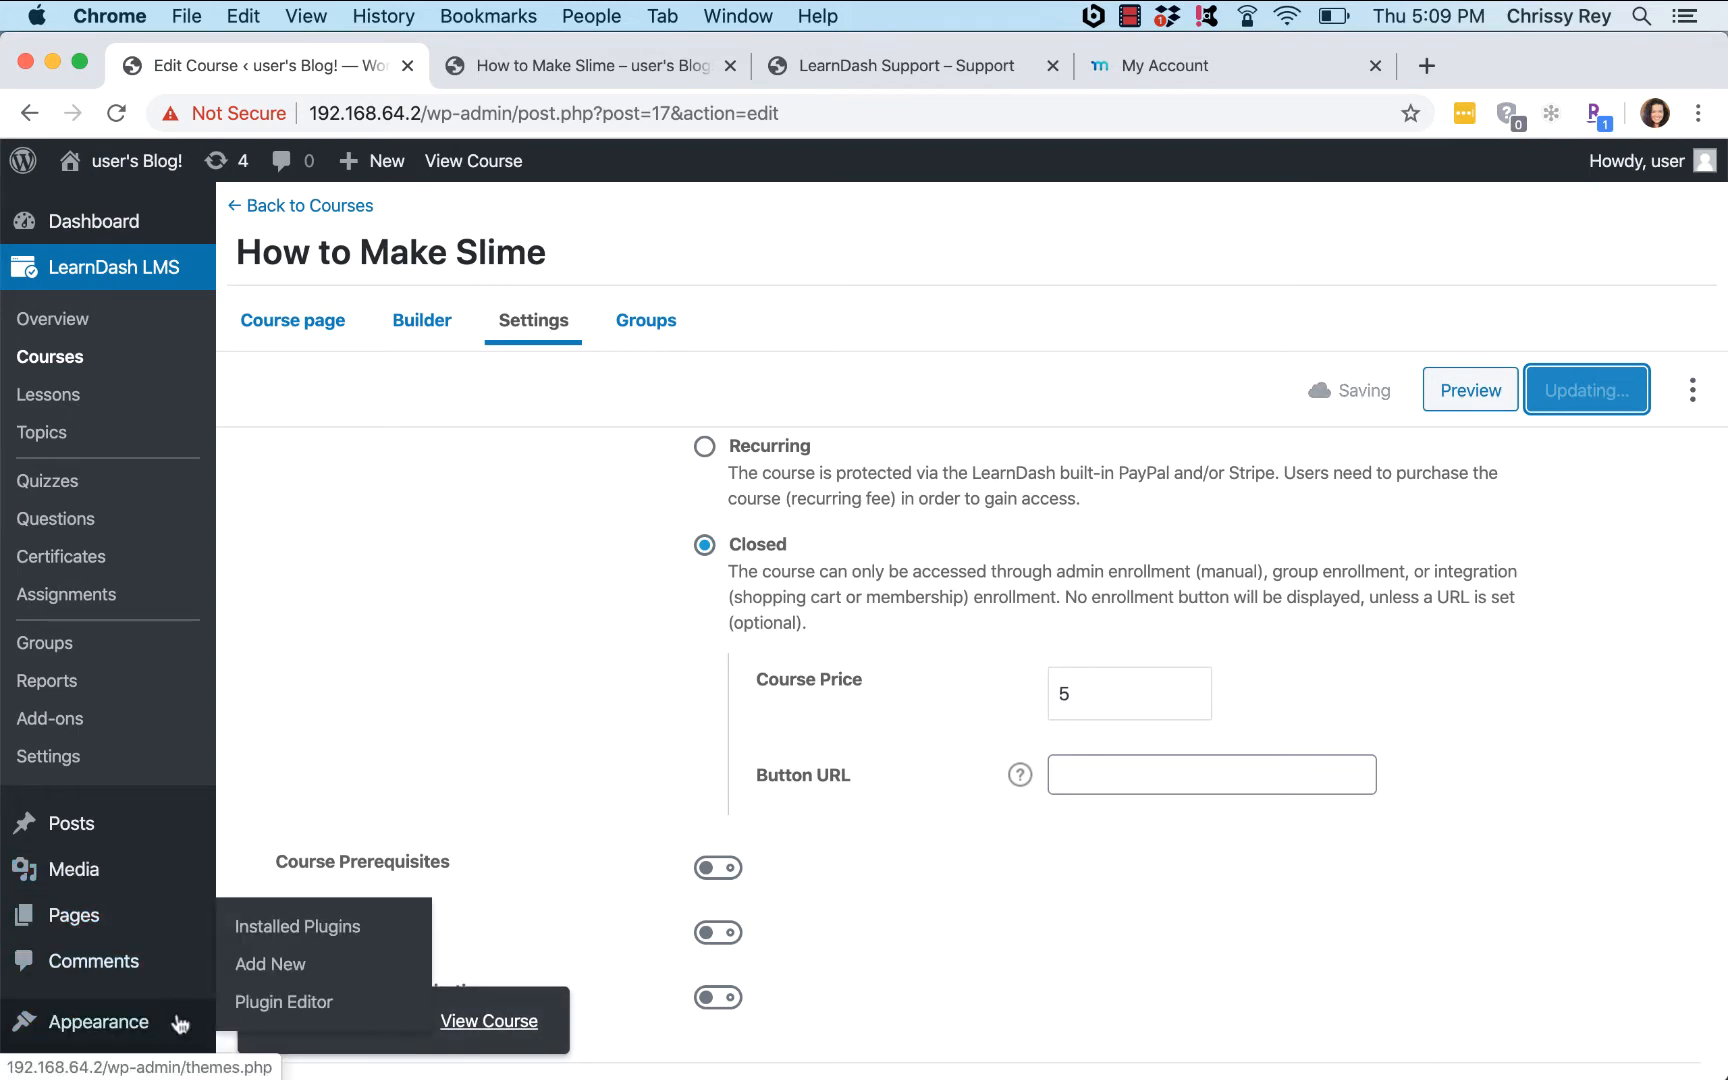
Step: Go to Plugins > Add New and dismiss the browser notification
{"action": "left_click", "coordinate": [278, 964]}
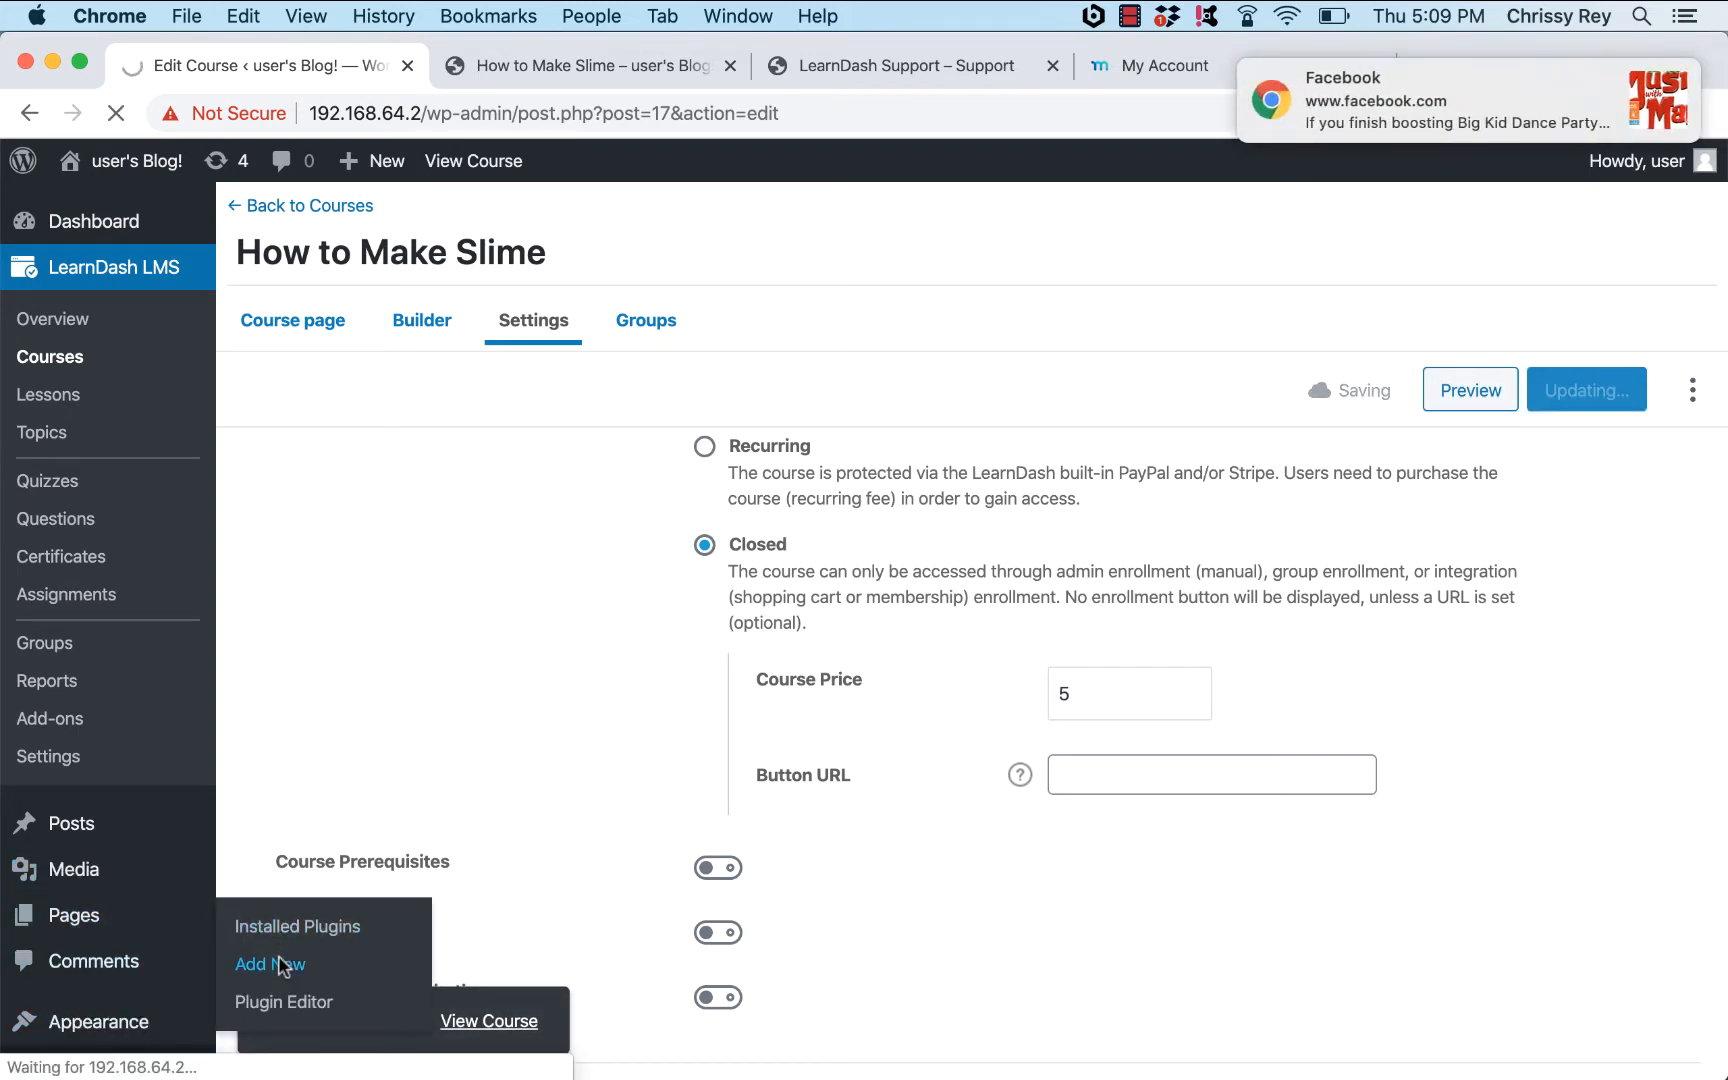
{"action": "mouse_move", "coordinate": [1605, 105]}
{"action": "left_click", "coordinate": [1651, 80]}
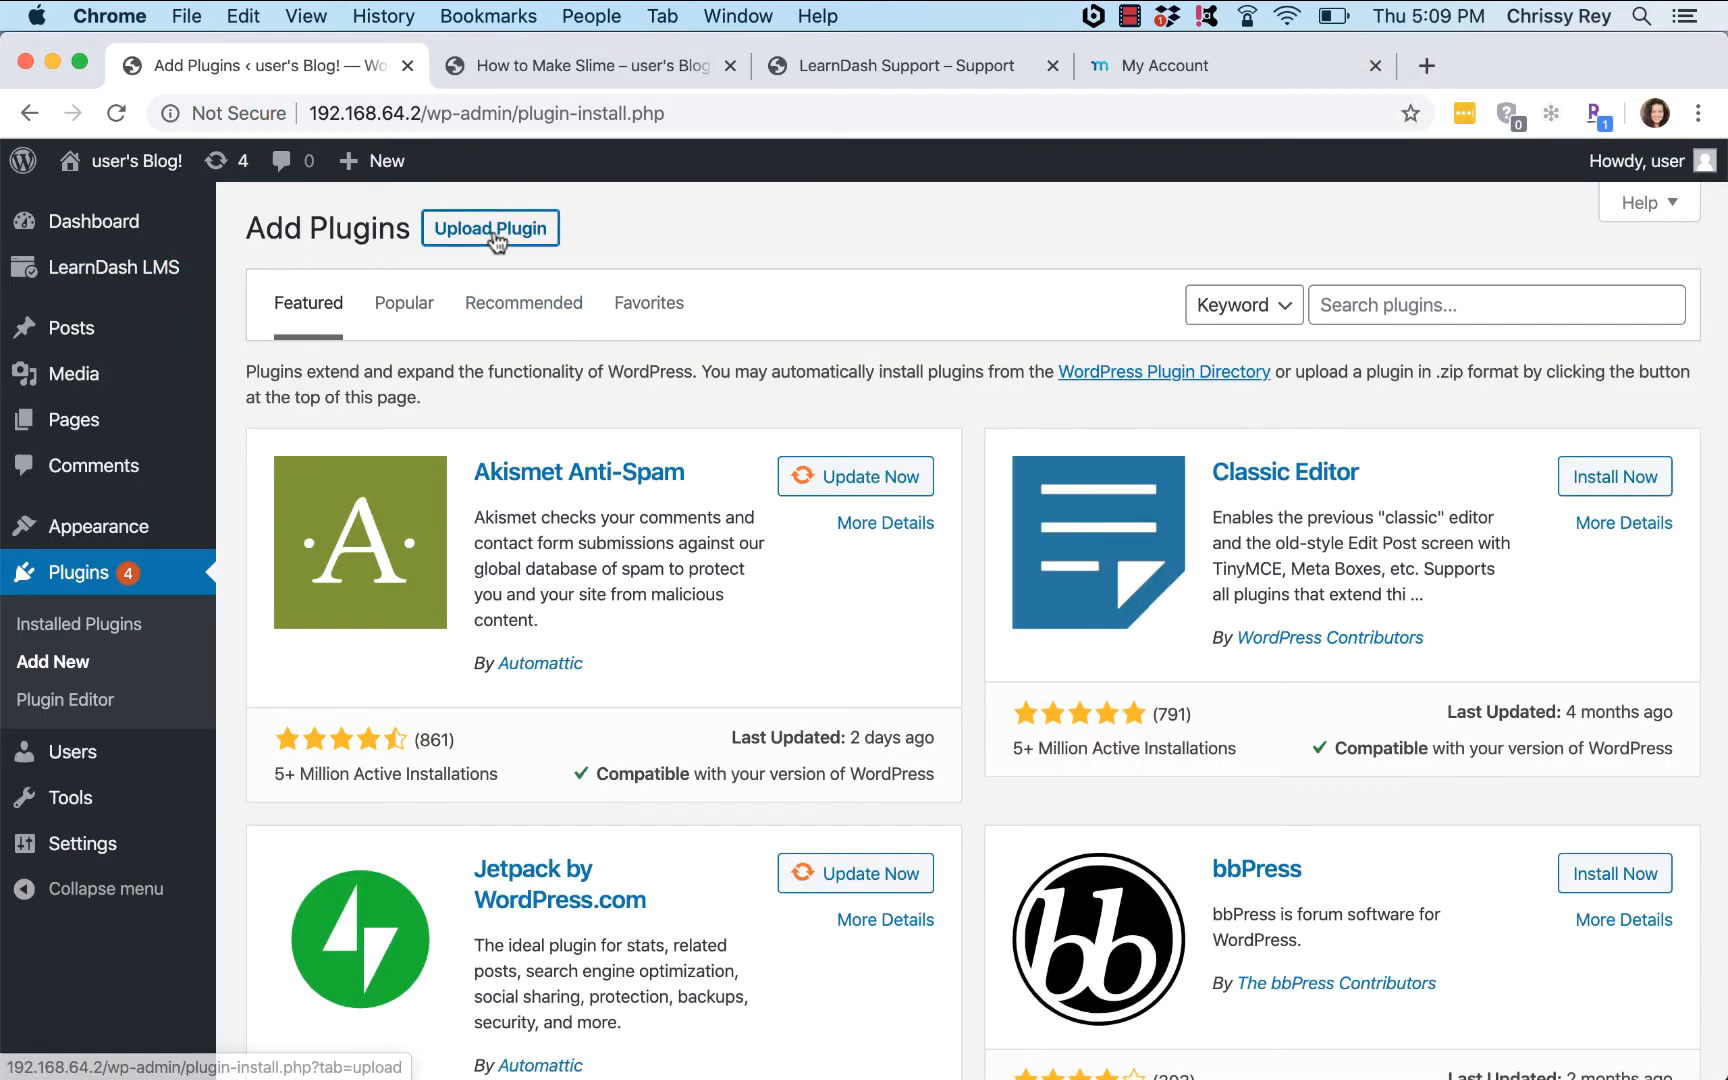
Step: Upload and install buddyboss-platform-plugin.zip as a new plugin
{"action": "left_click", "coordinate": [494, 230]}
{"action": "left_click", "coordinate": [734, 466]}
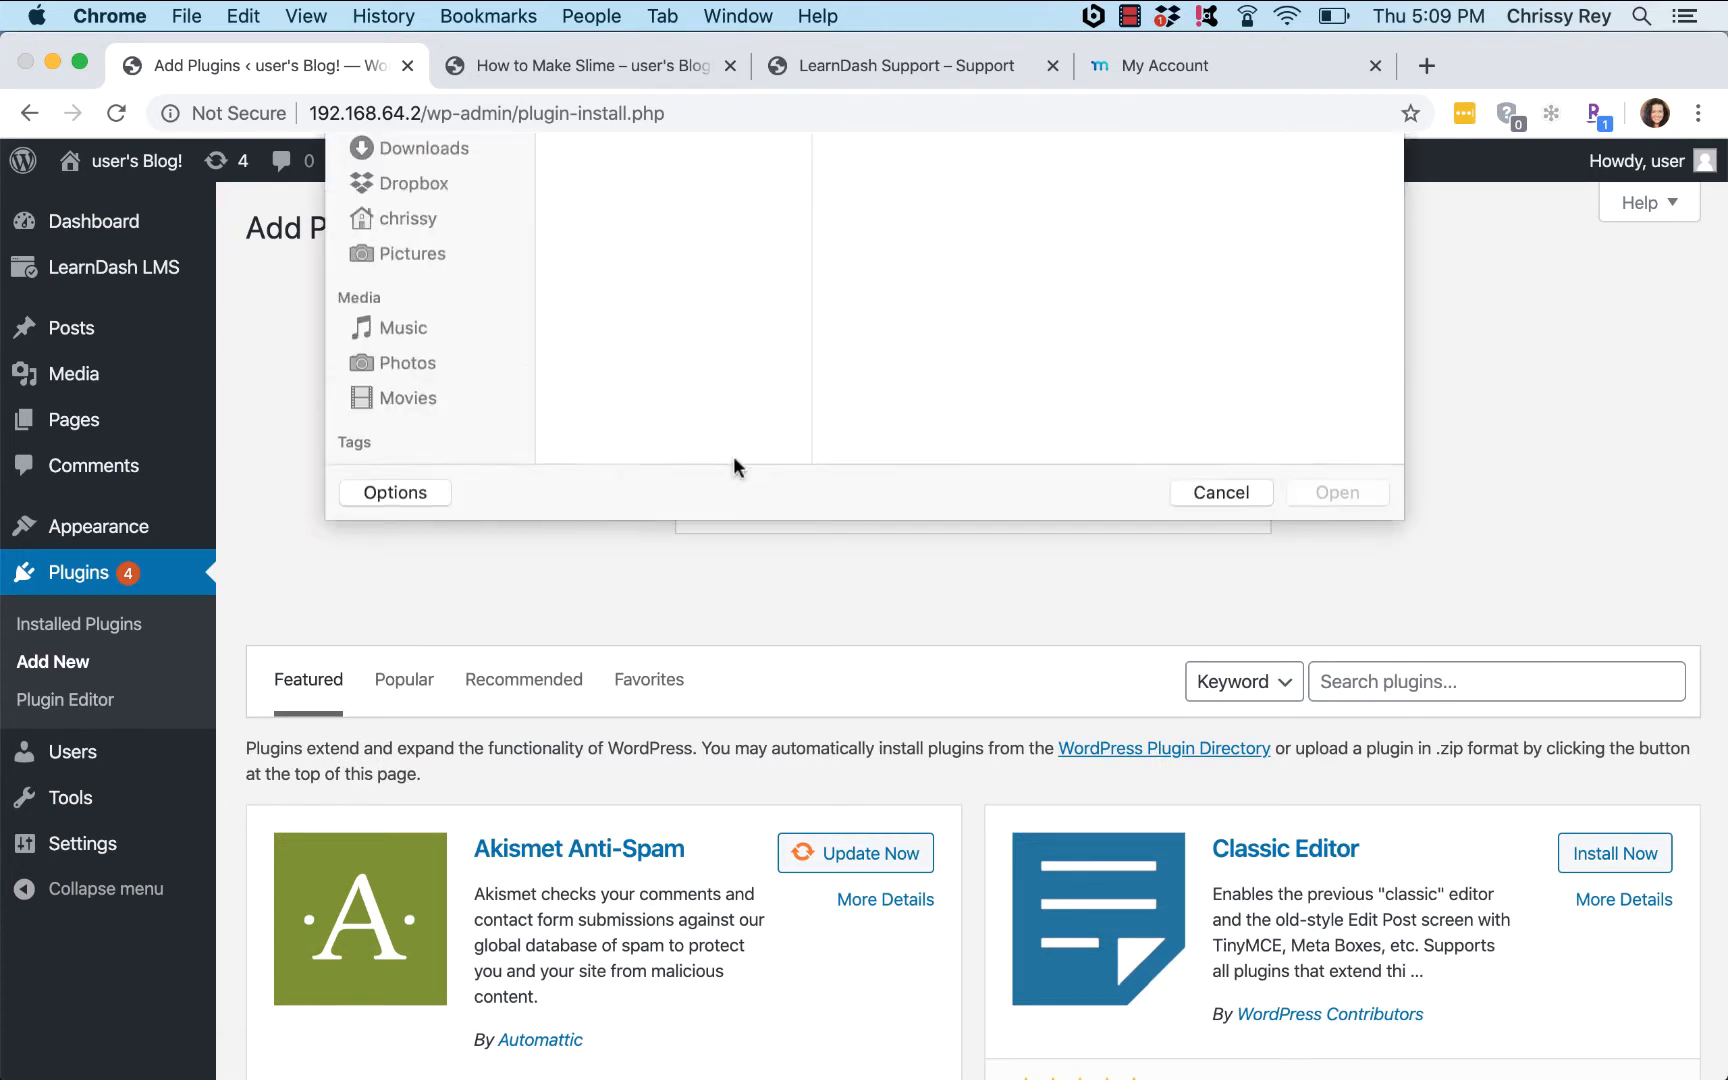
{"action": "left_click", "coordinate": [692, 204]}
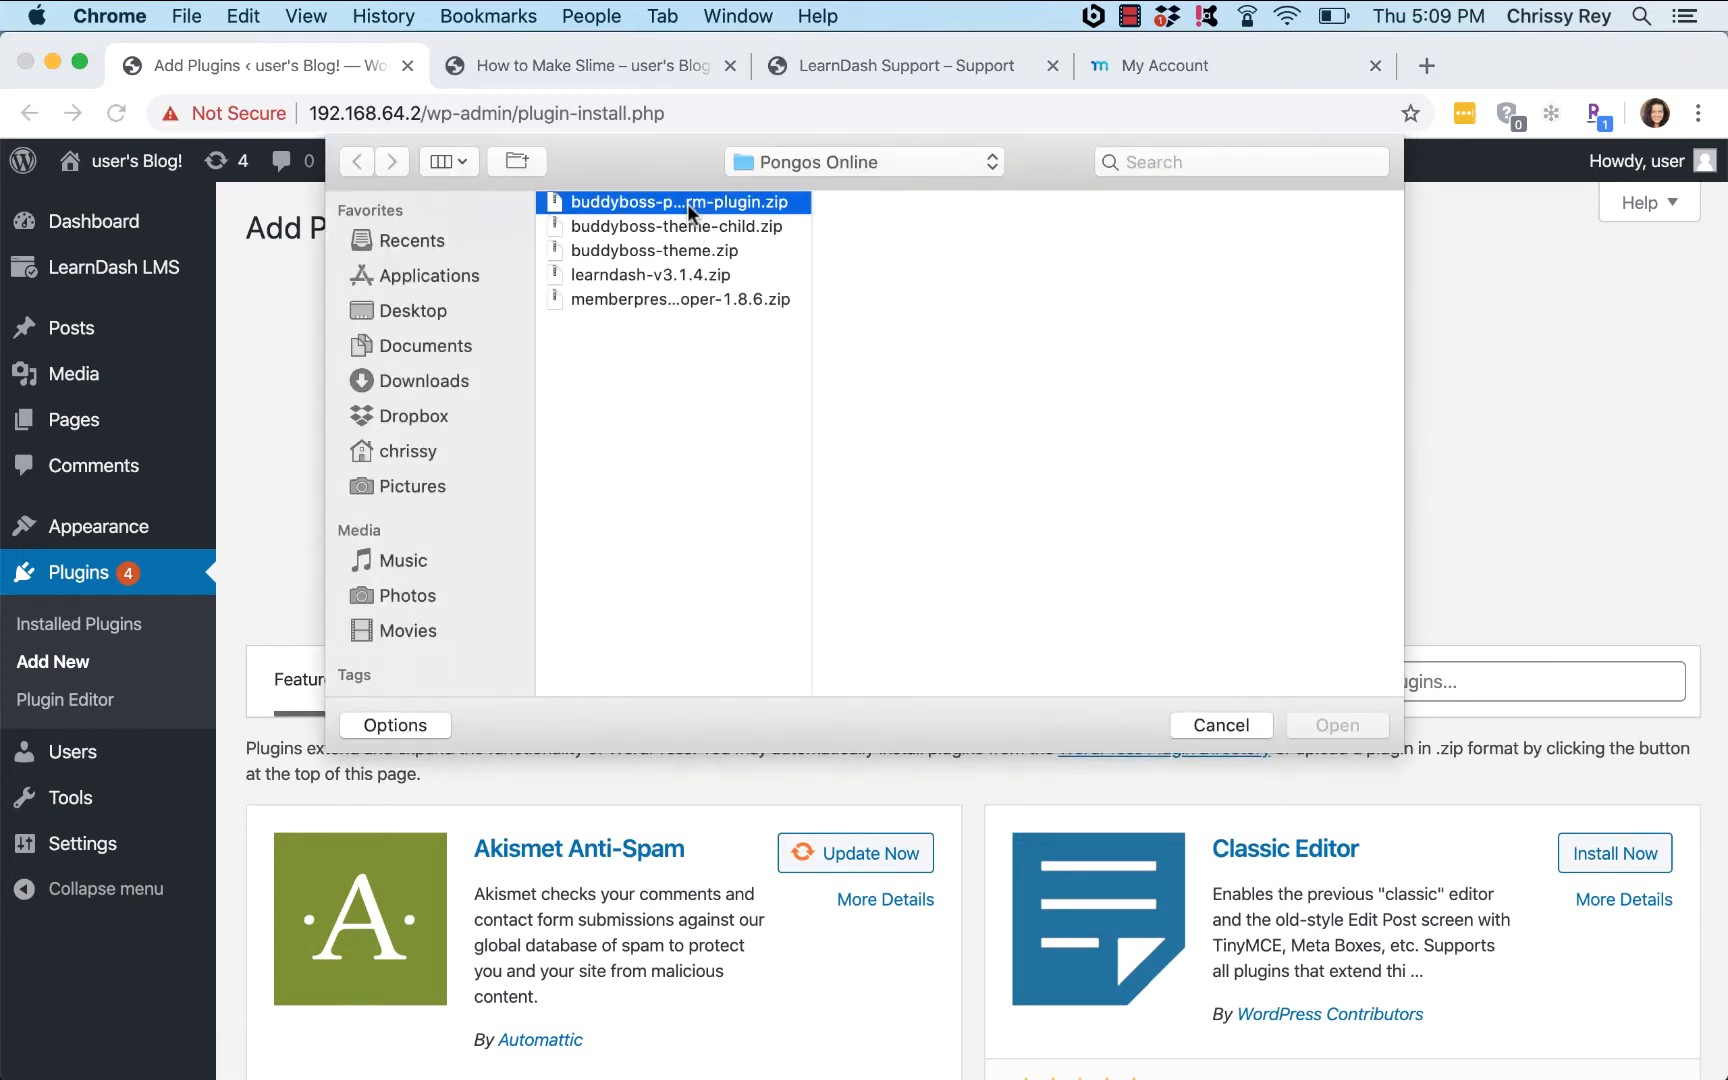
{"action": "left_click", "coordinate": [1337, 725]}
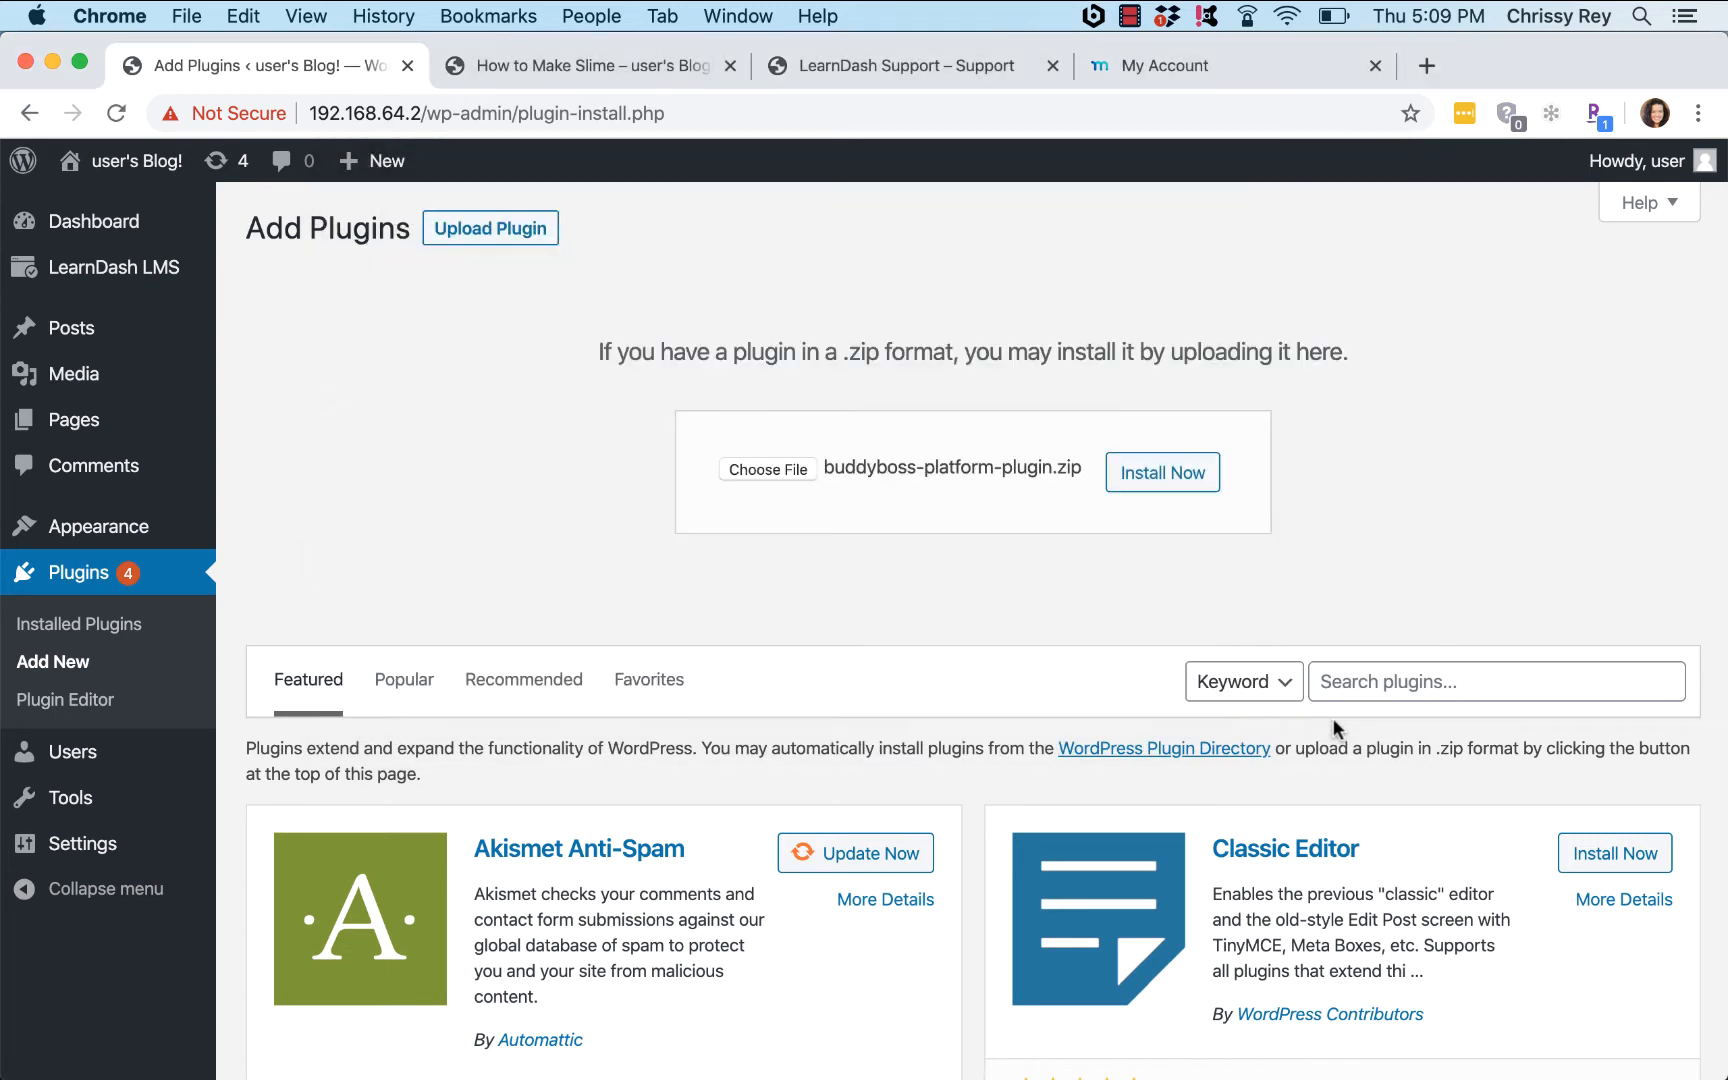
{"action": "left_click", "coordinate": [1177, 480]}
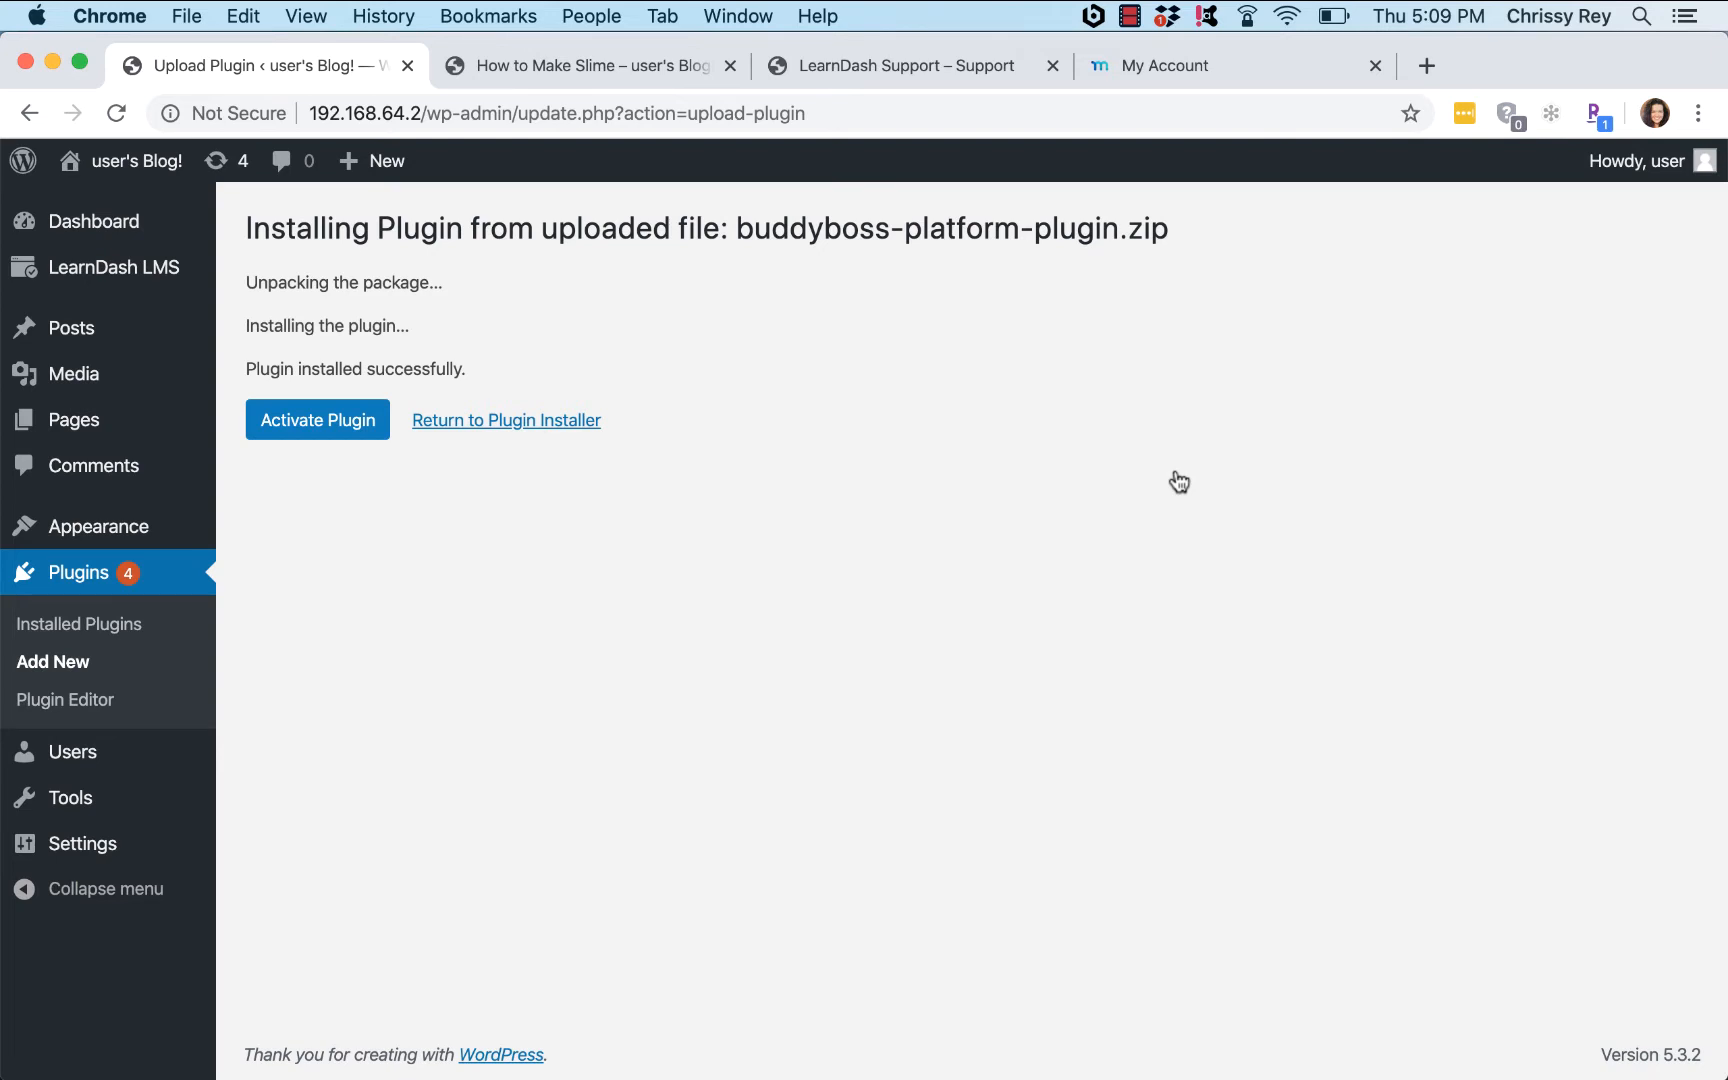
Step: Activate BuddyBoss Platform and close the New in BuddyBoss welcome message
{"action": "left_click", "coordinate": [327, 436]}
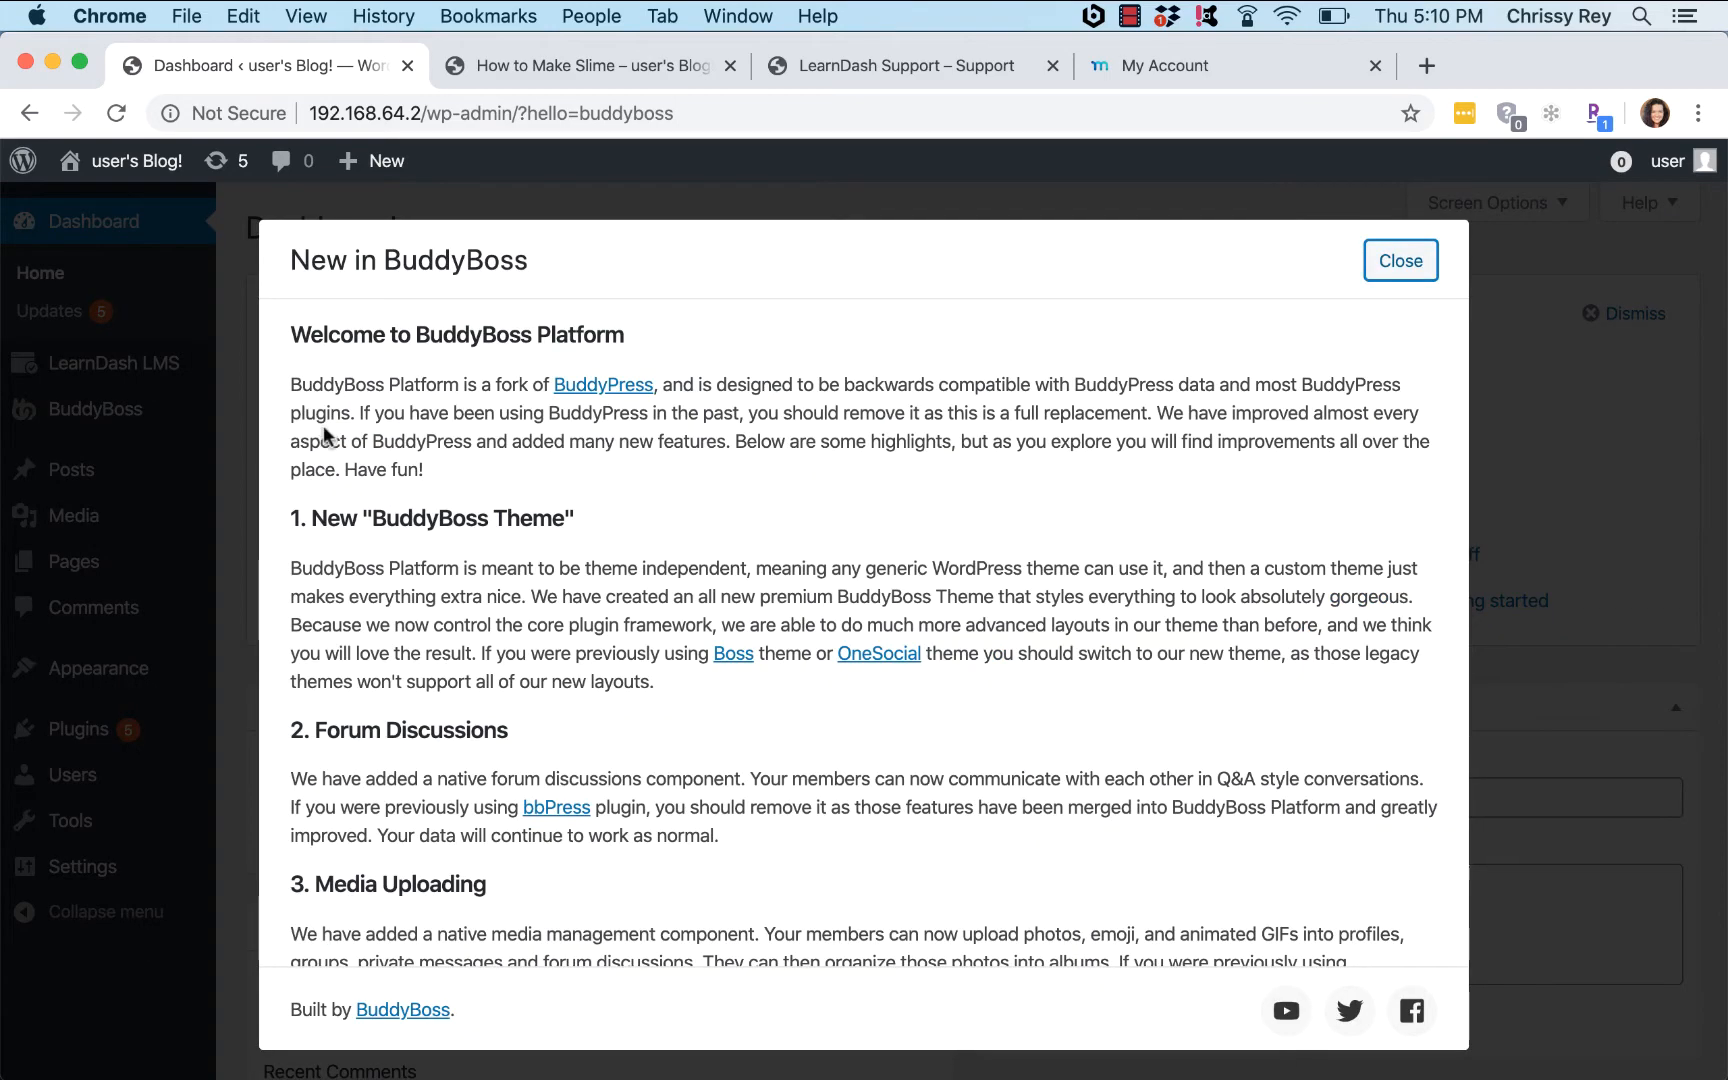
{"action": "left_click", "coordinate": [1403, 262]}
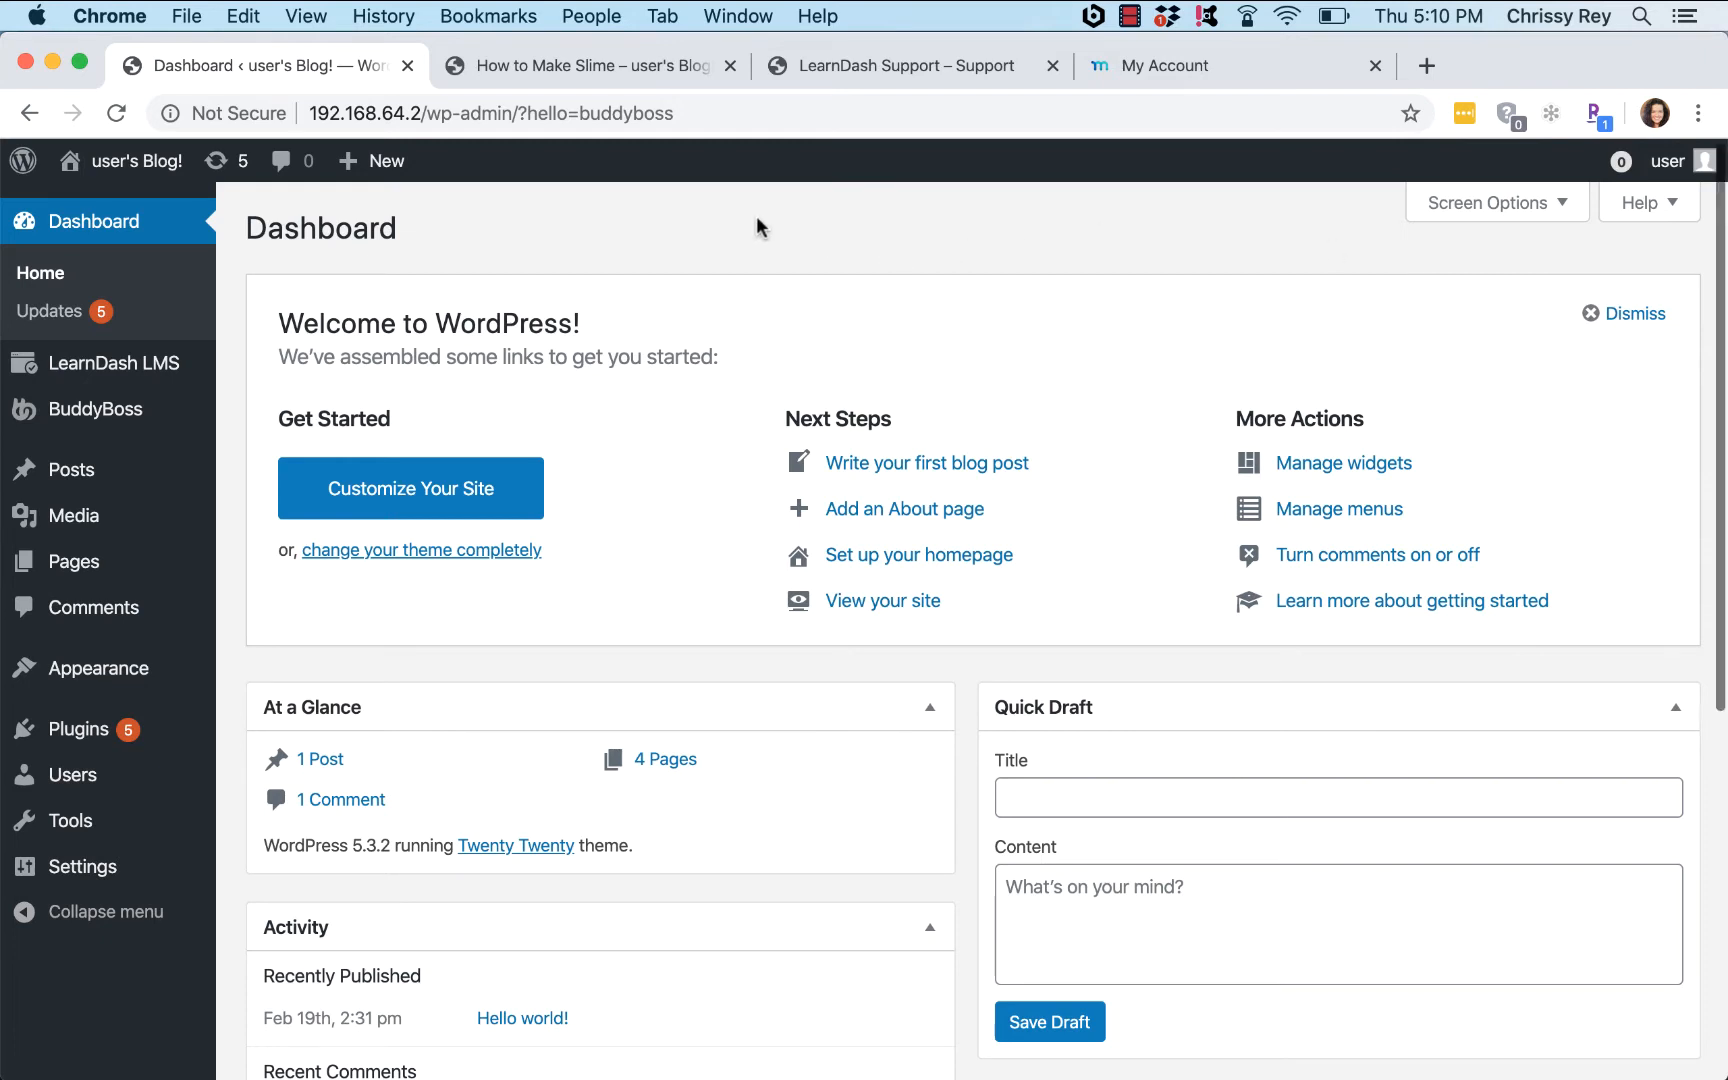
{"action": "scroll", "coordinate": [757, 226], "scroll_direction": "down", "scroll_amount": 3}
{"action": "scroll", "coordinate": [757, 226], "scroll_direction": "down", "scroll_amount": 1}
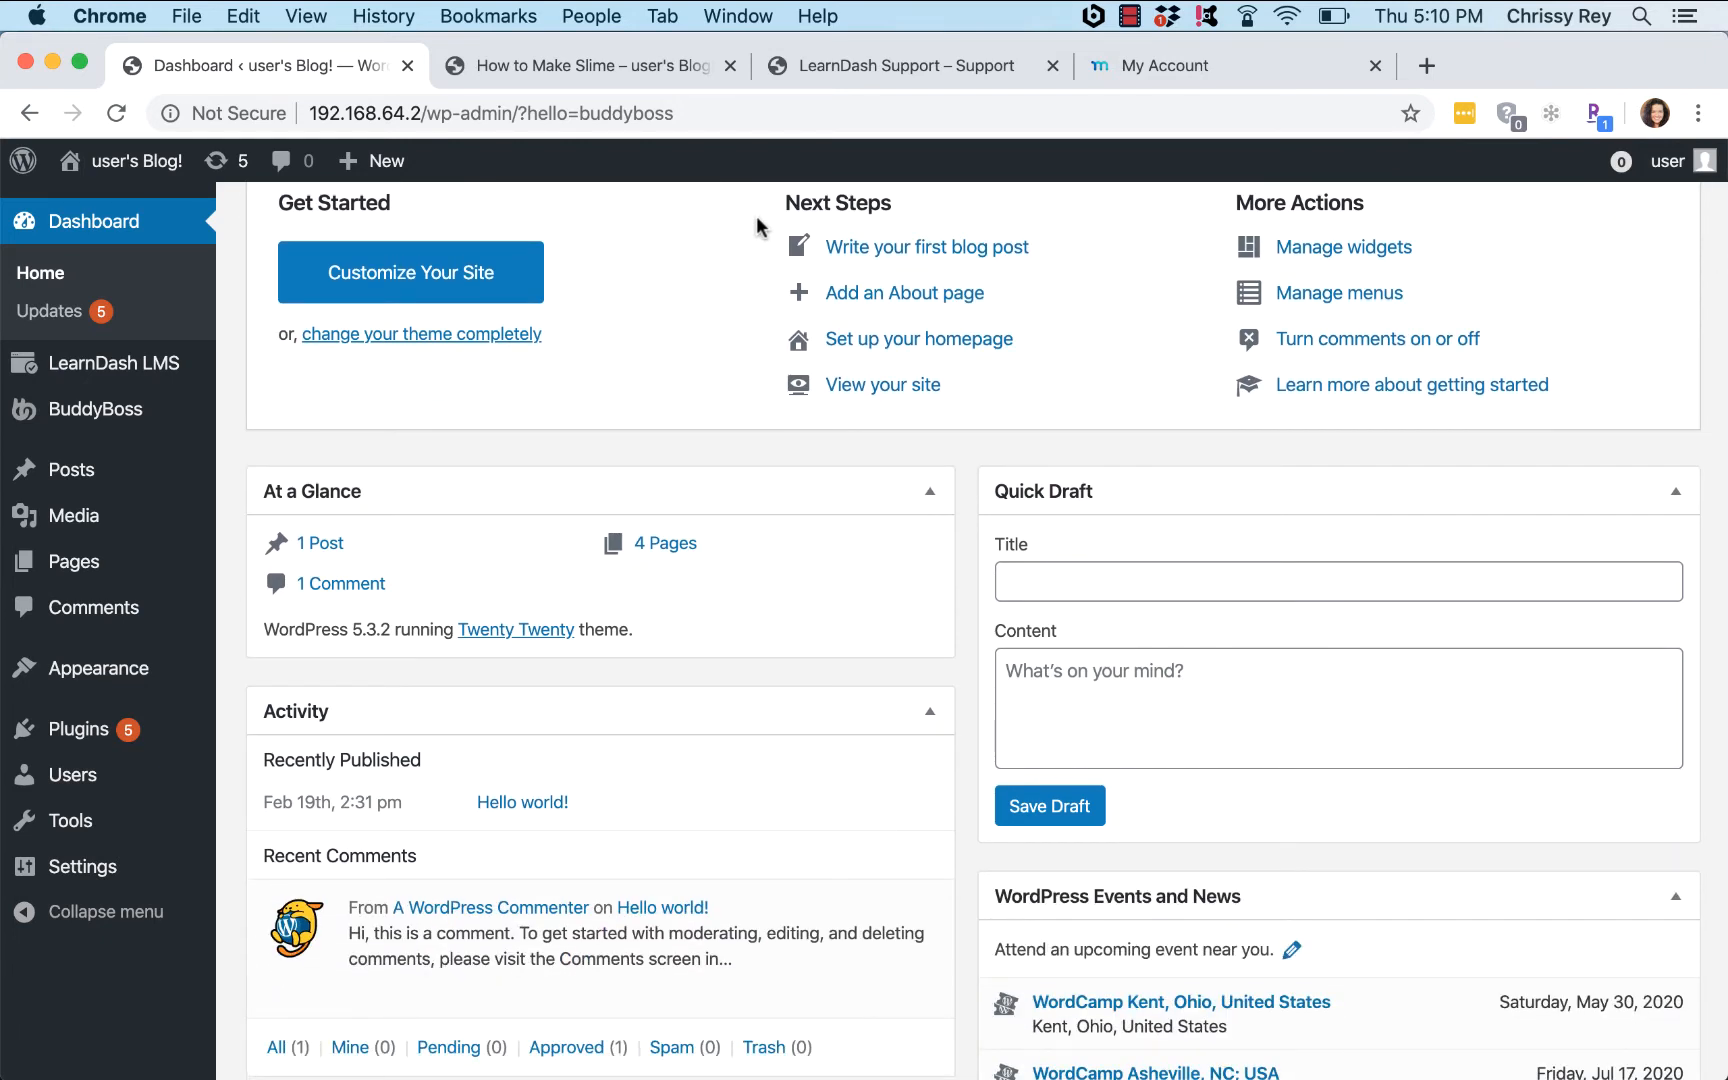
Step: Upload and install buddyboss-theme.zip through Appearance > Themes > Add New
{"action": "mouse_move", "coordinate": [118, 677]}
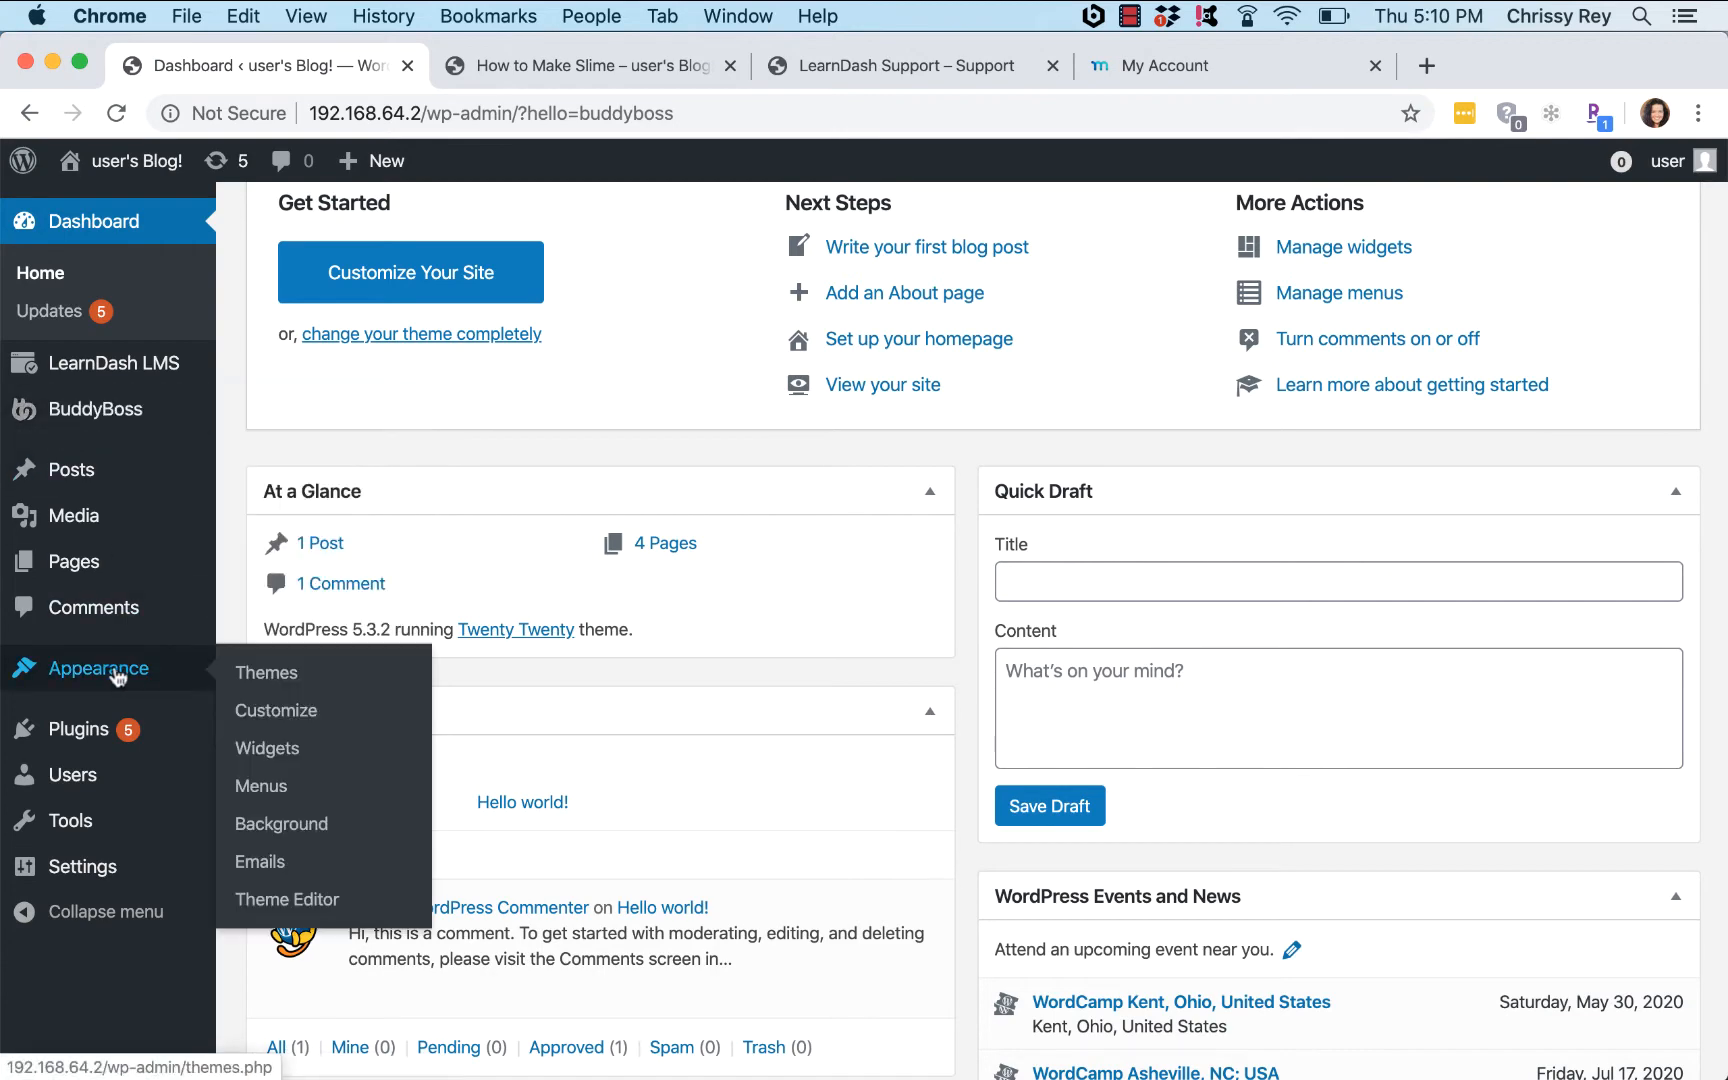
{"action": "left_click", "coordinate": [270, 678]}
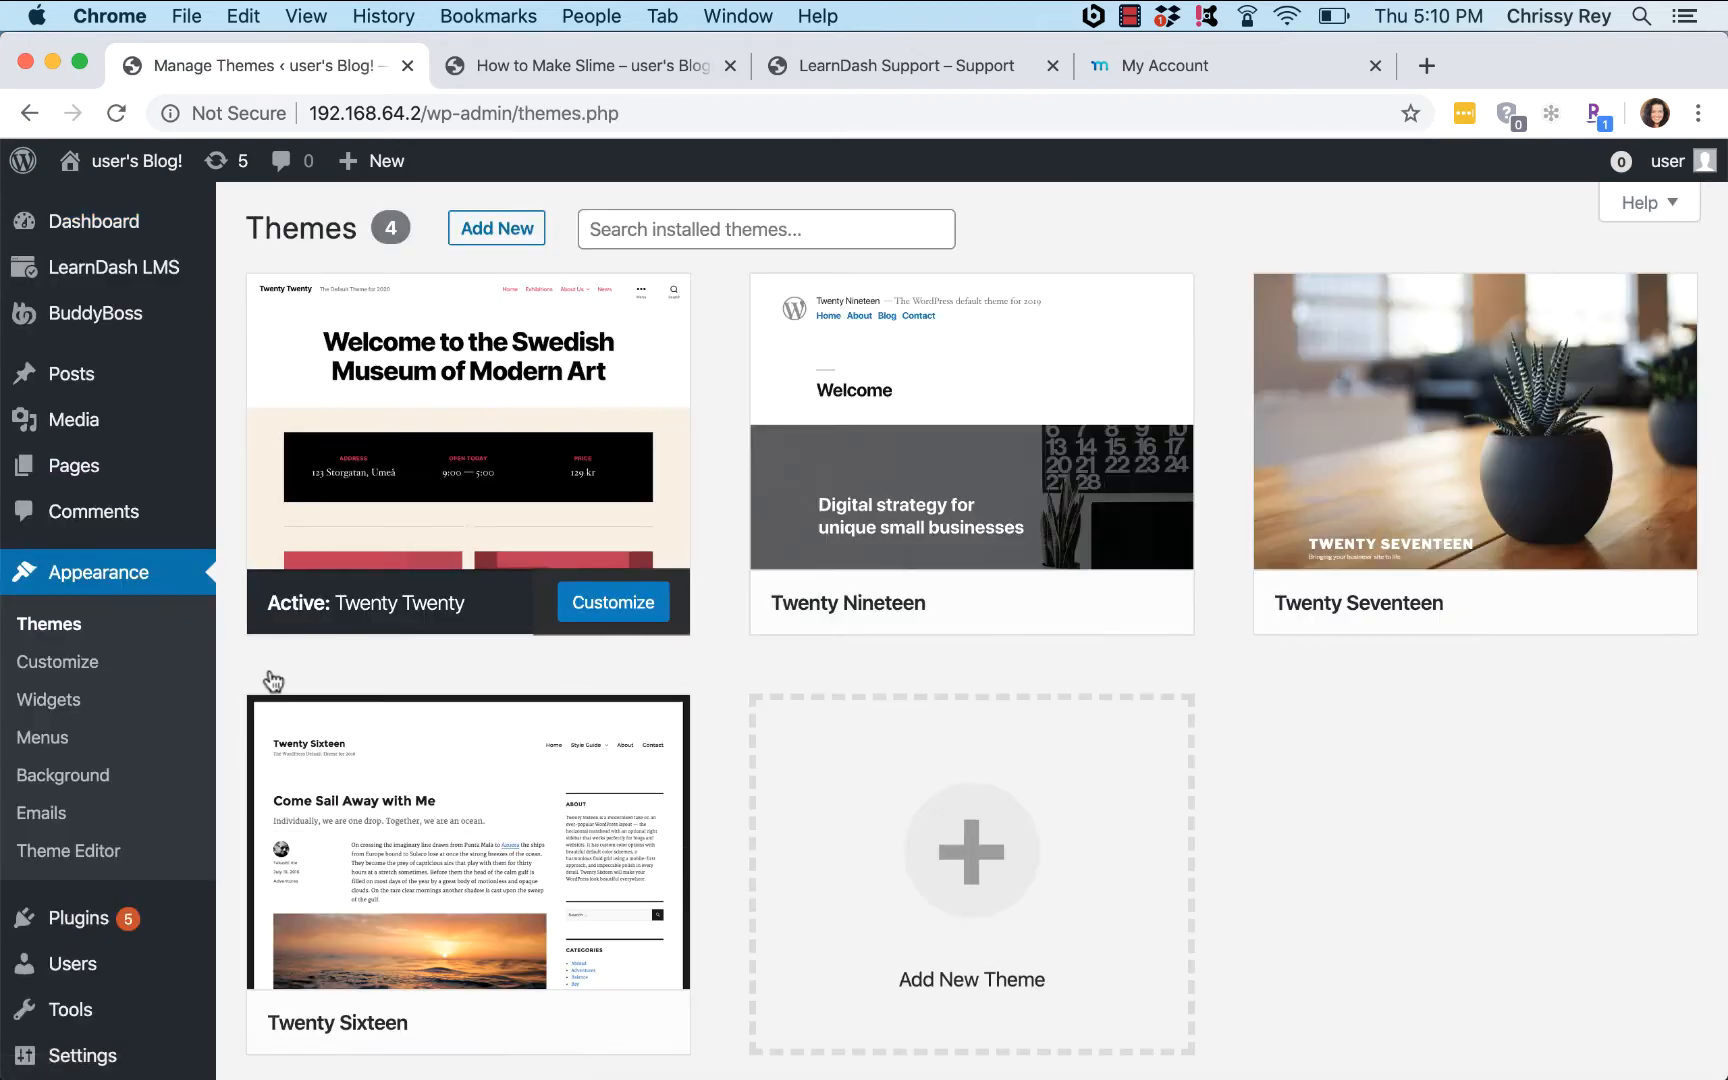
{"action": "left_click", "coordinate": [503, 227]}
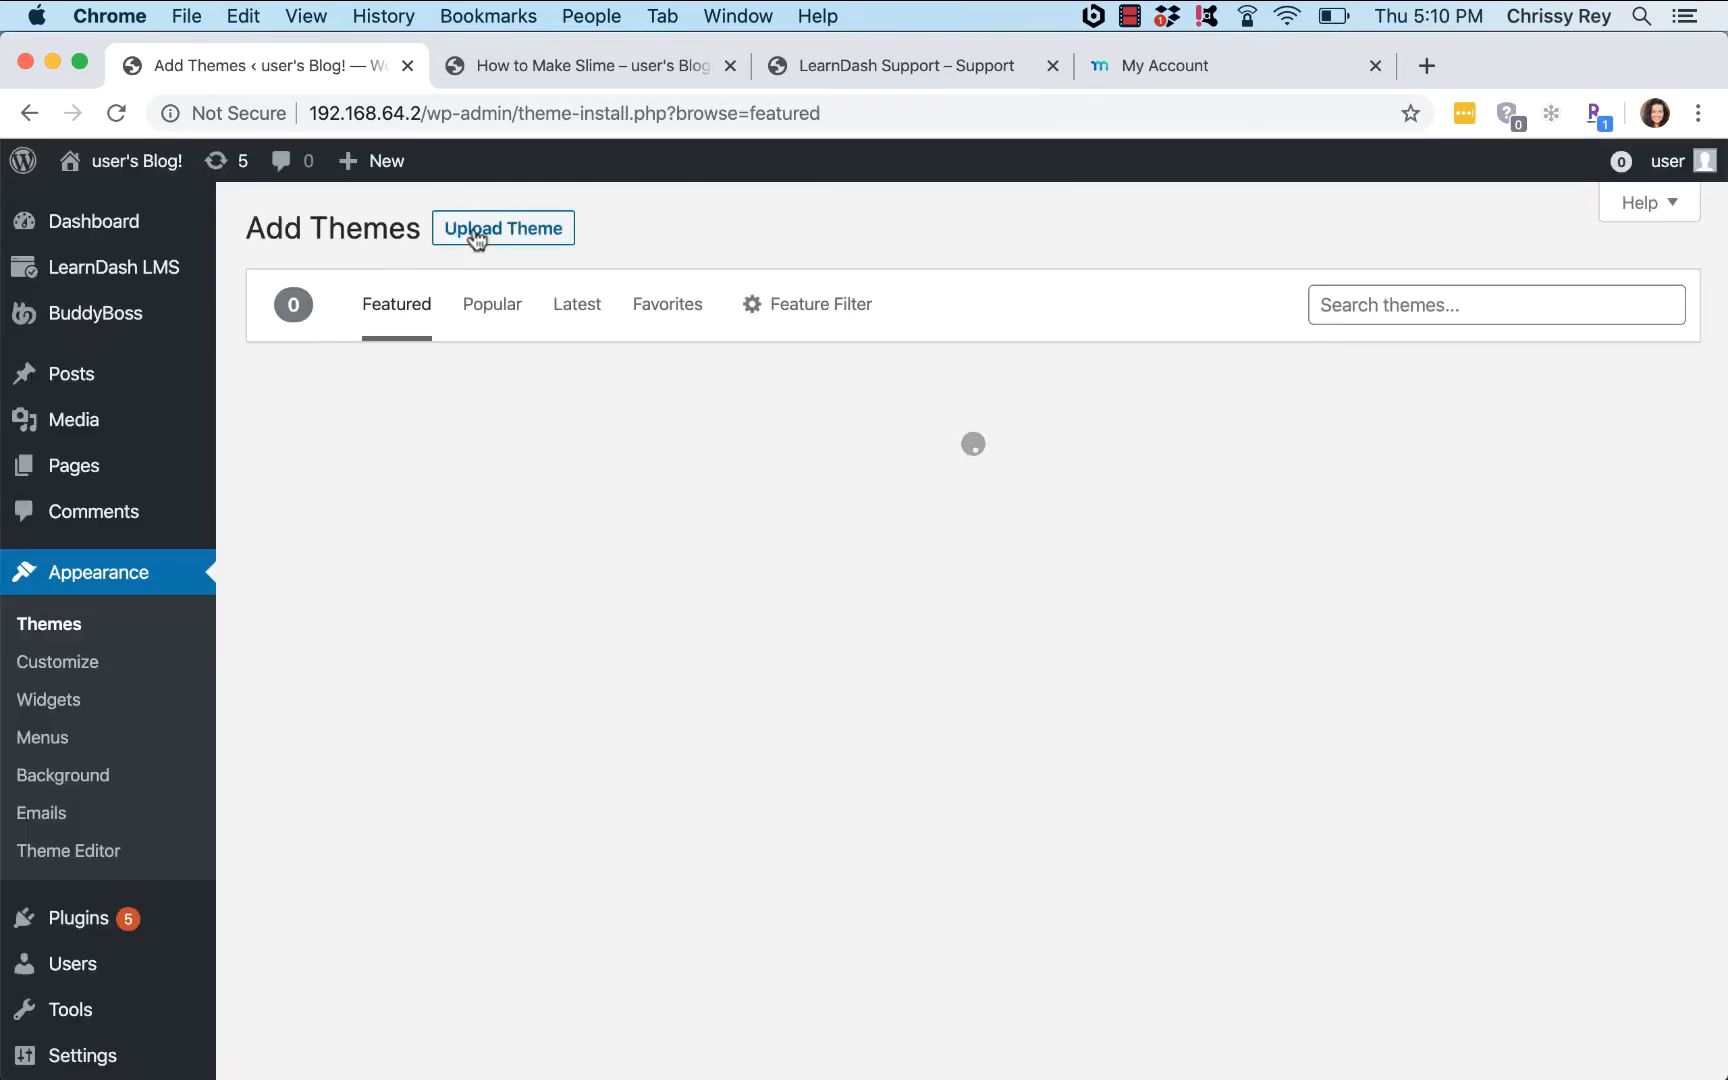
{"action": "left_click", "coordinate": [474, 231]}
{"action": "left_click", "coordinate": [765, 469]}
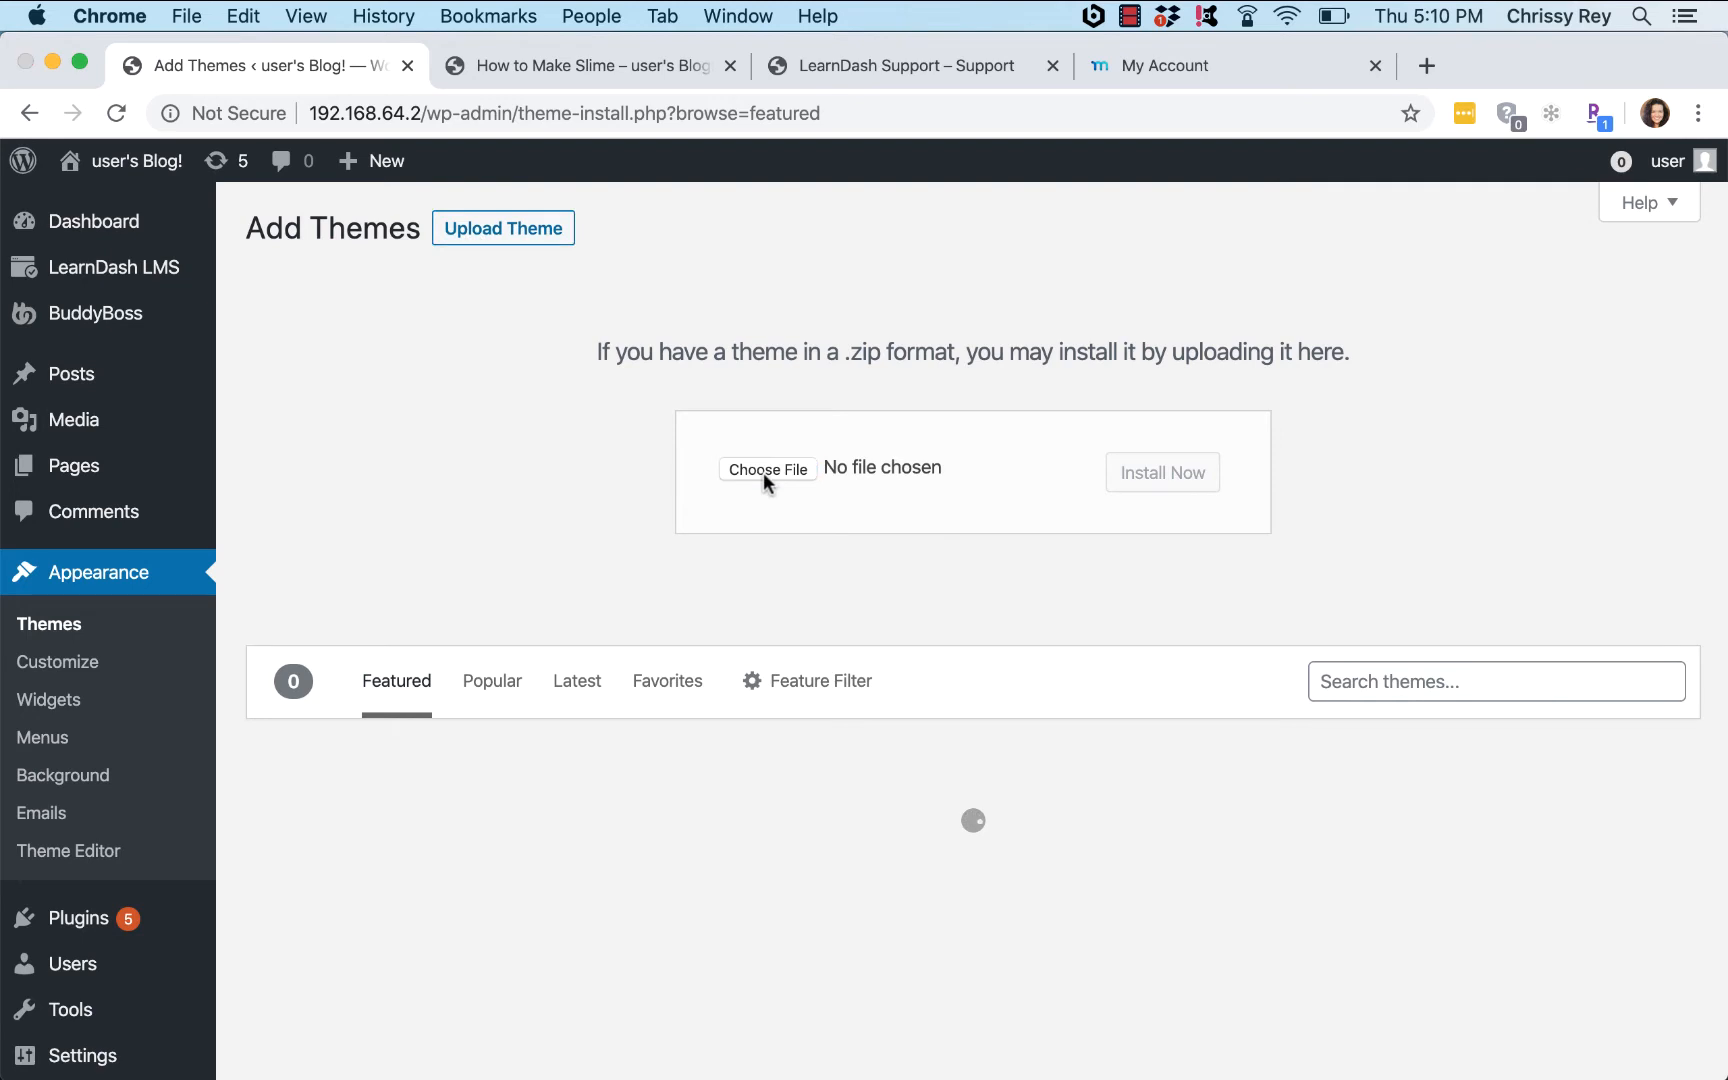
{"action": "left_click", "coordinate": [690, 224]}
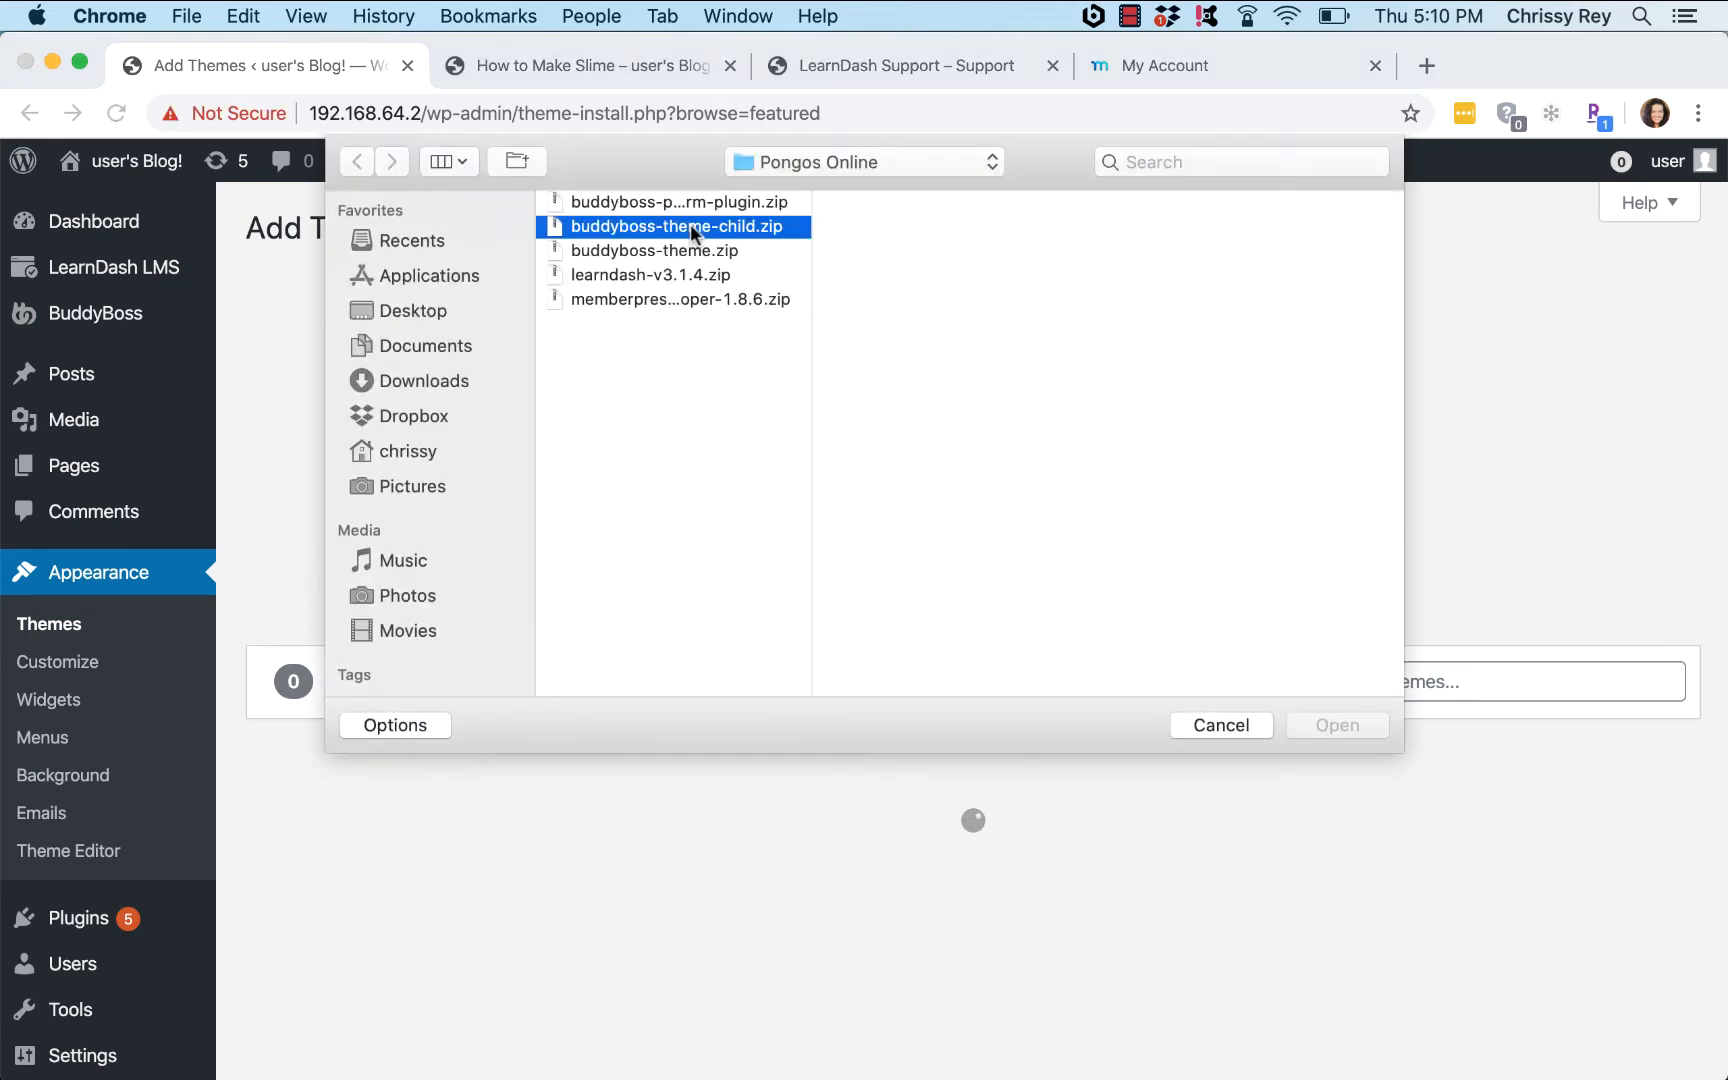
{"action": "double_click", "coordinate": [688, 245]}
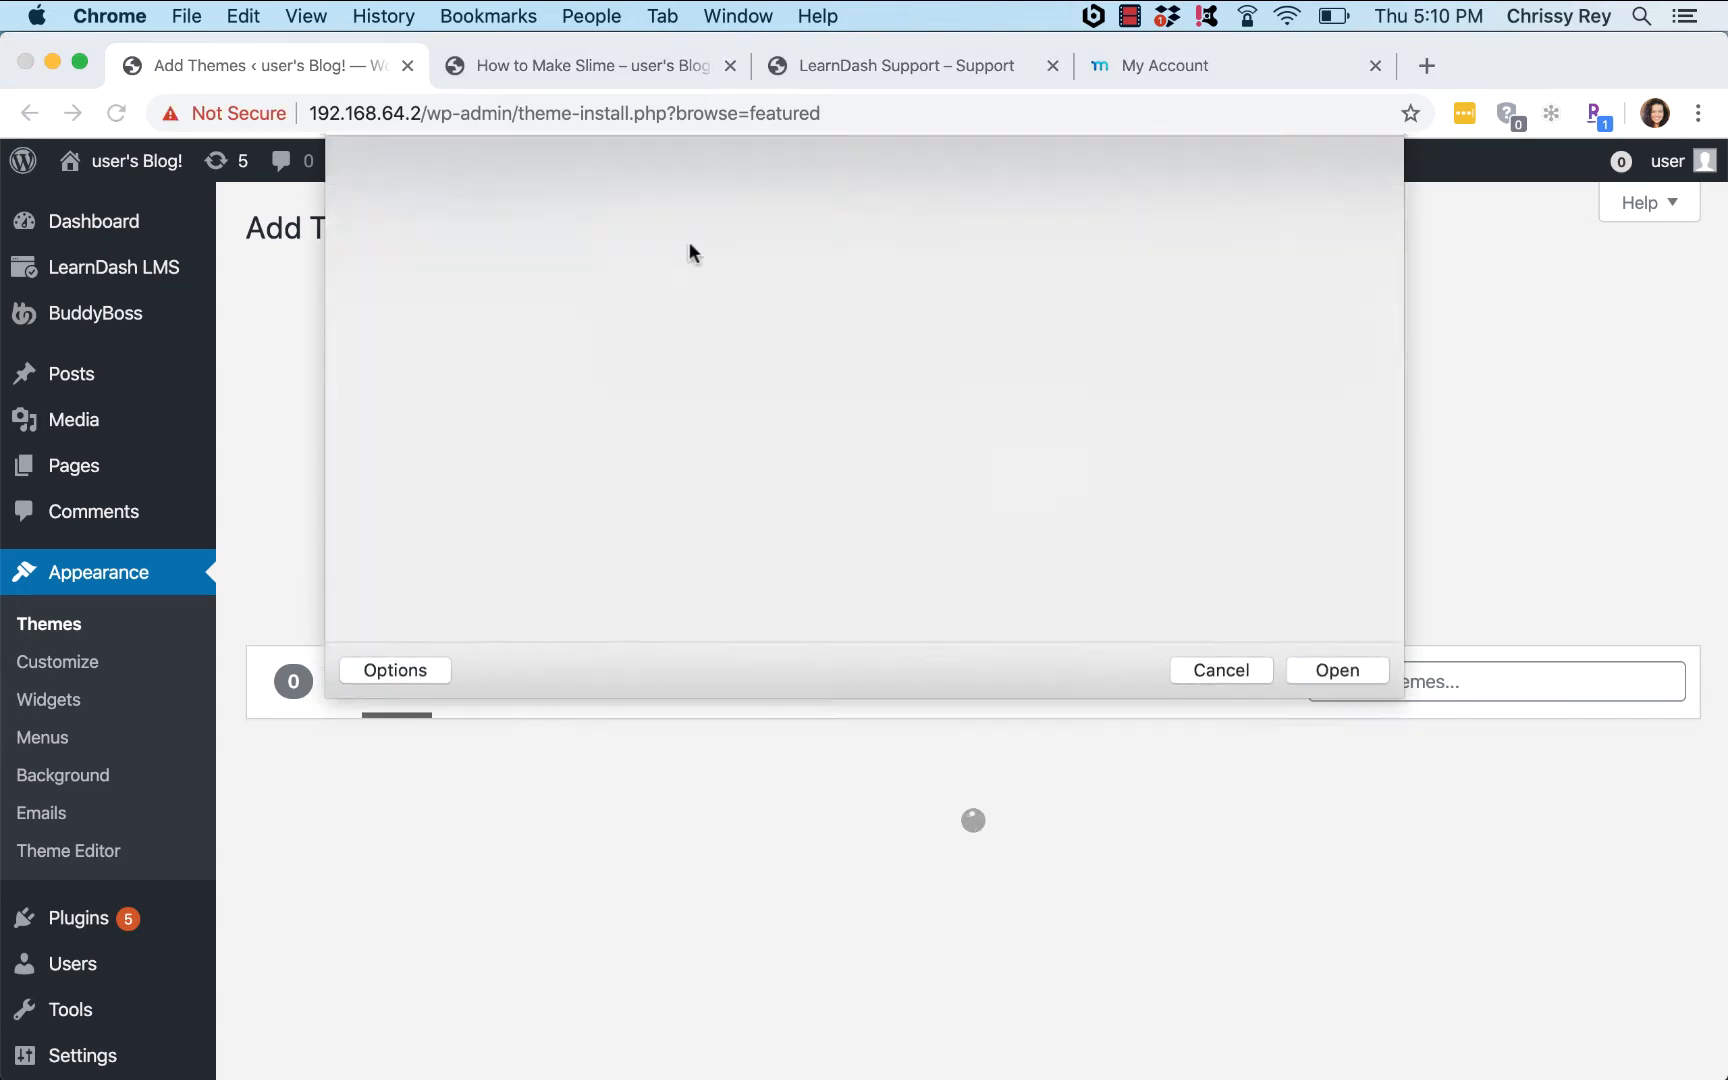
{"action": "left_click", "coordinate": [1120, 475]}
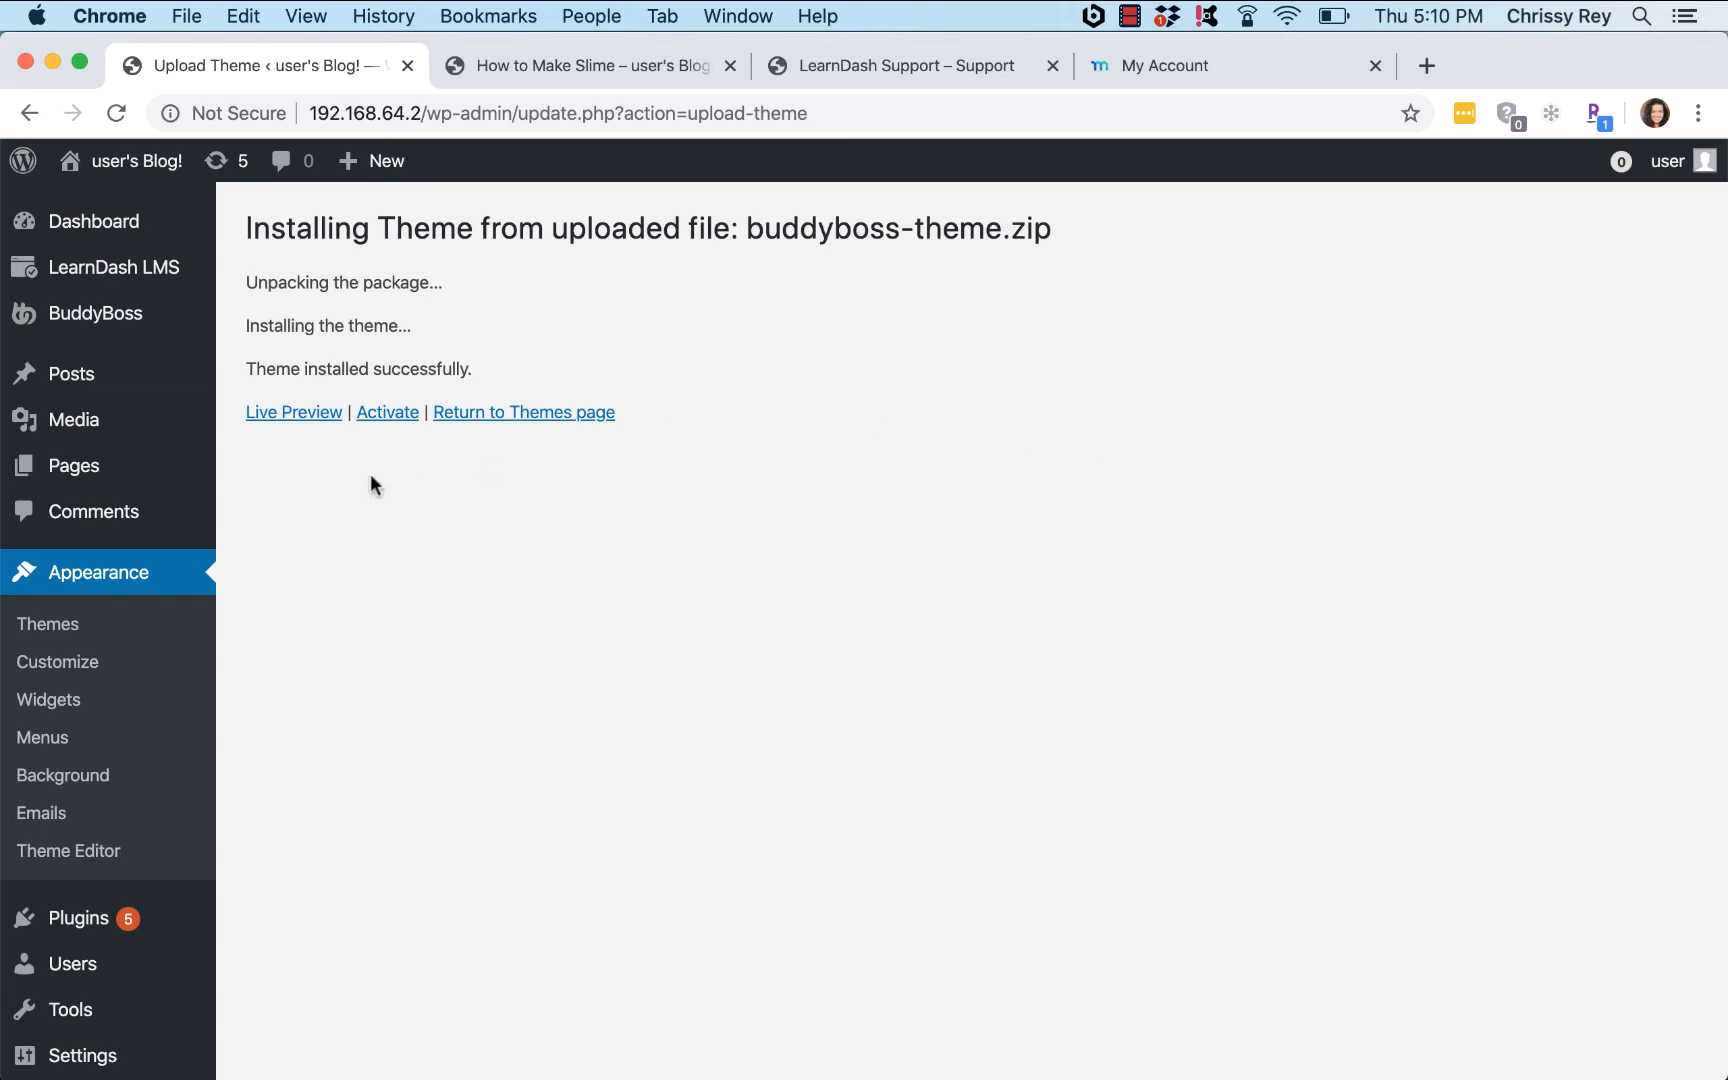
Step: Upload and install buddyboss-theme-child.zip, then activate the BuddyBoss child theme
{"action": "left_click", "coordinate": [519, 414]}
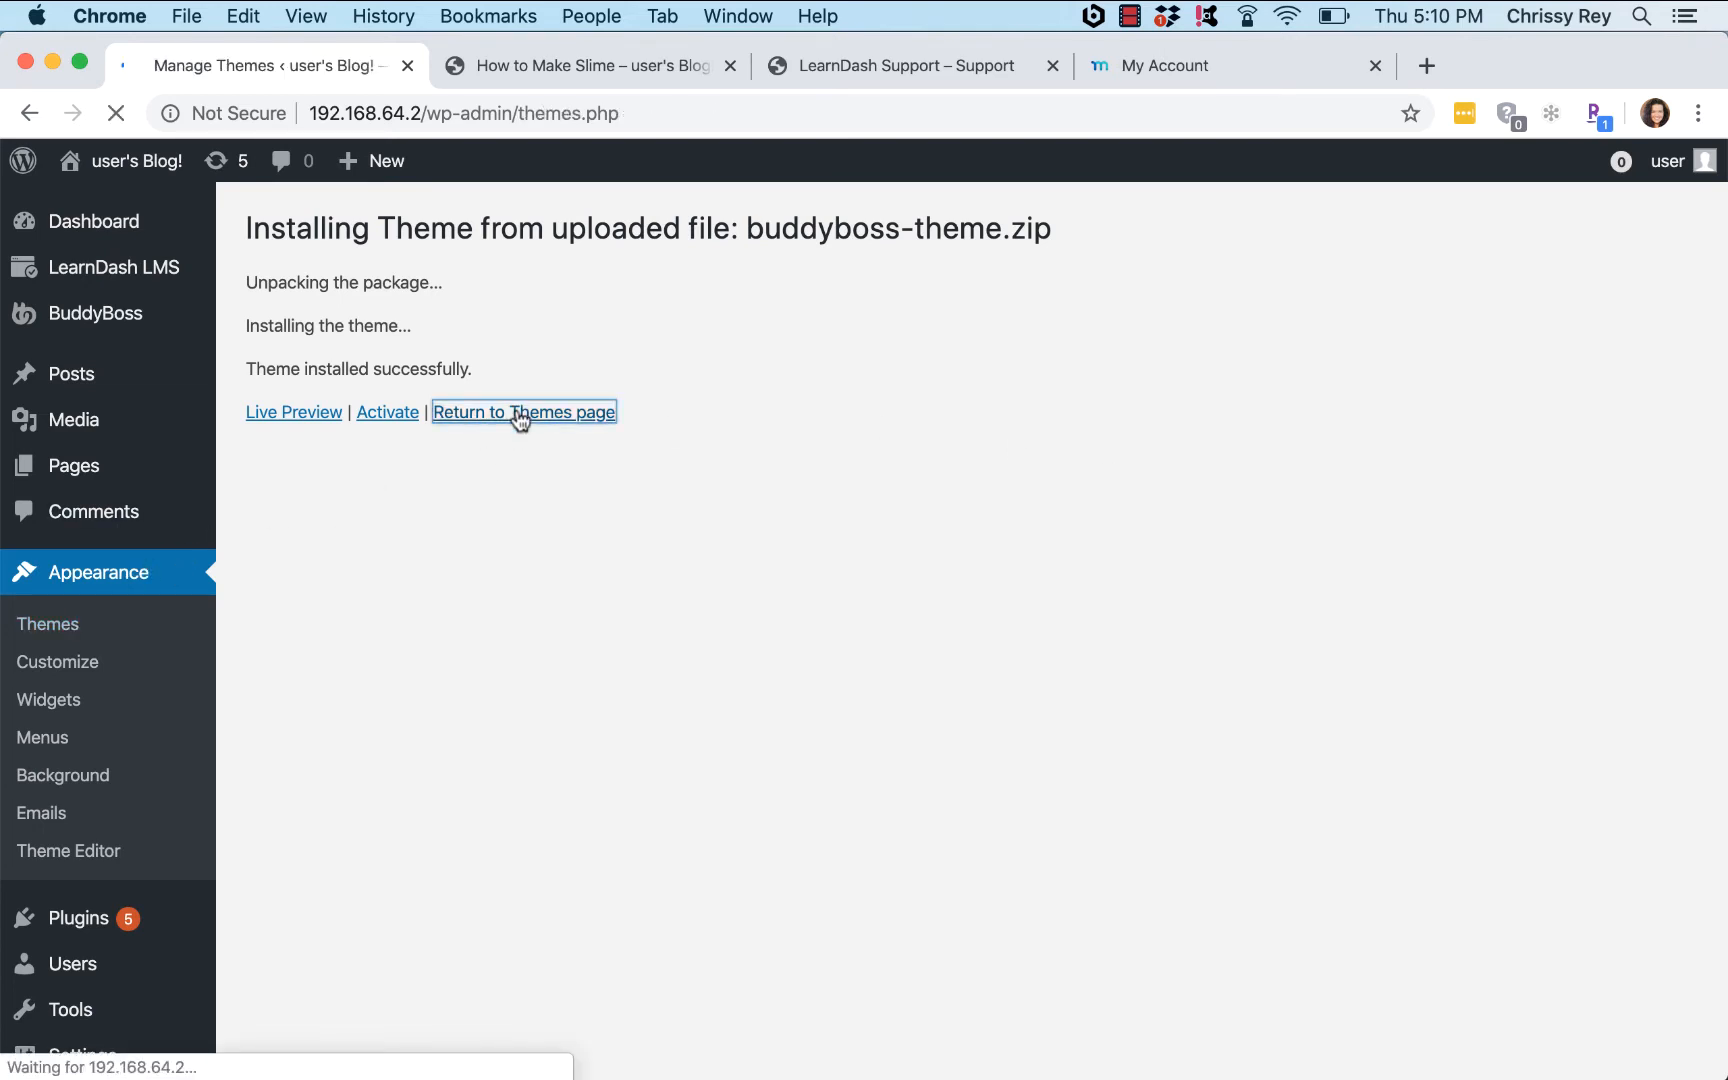
{"action": "left_click", "coordinate": [493, 237]}
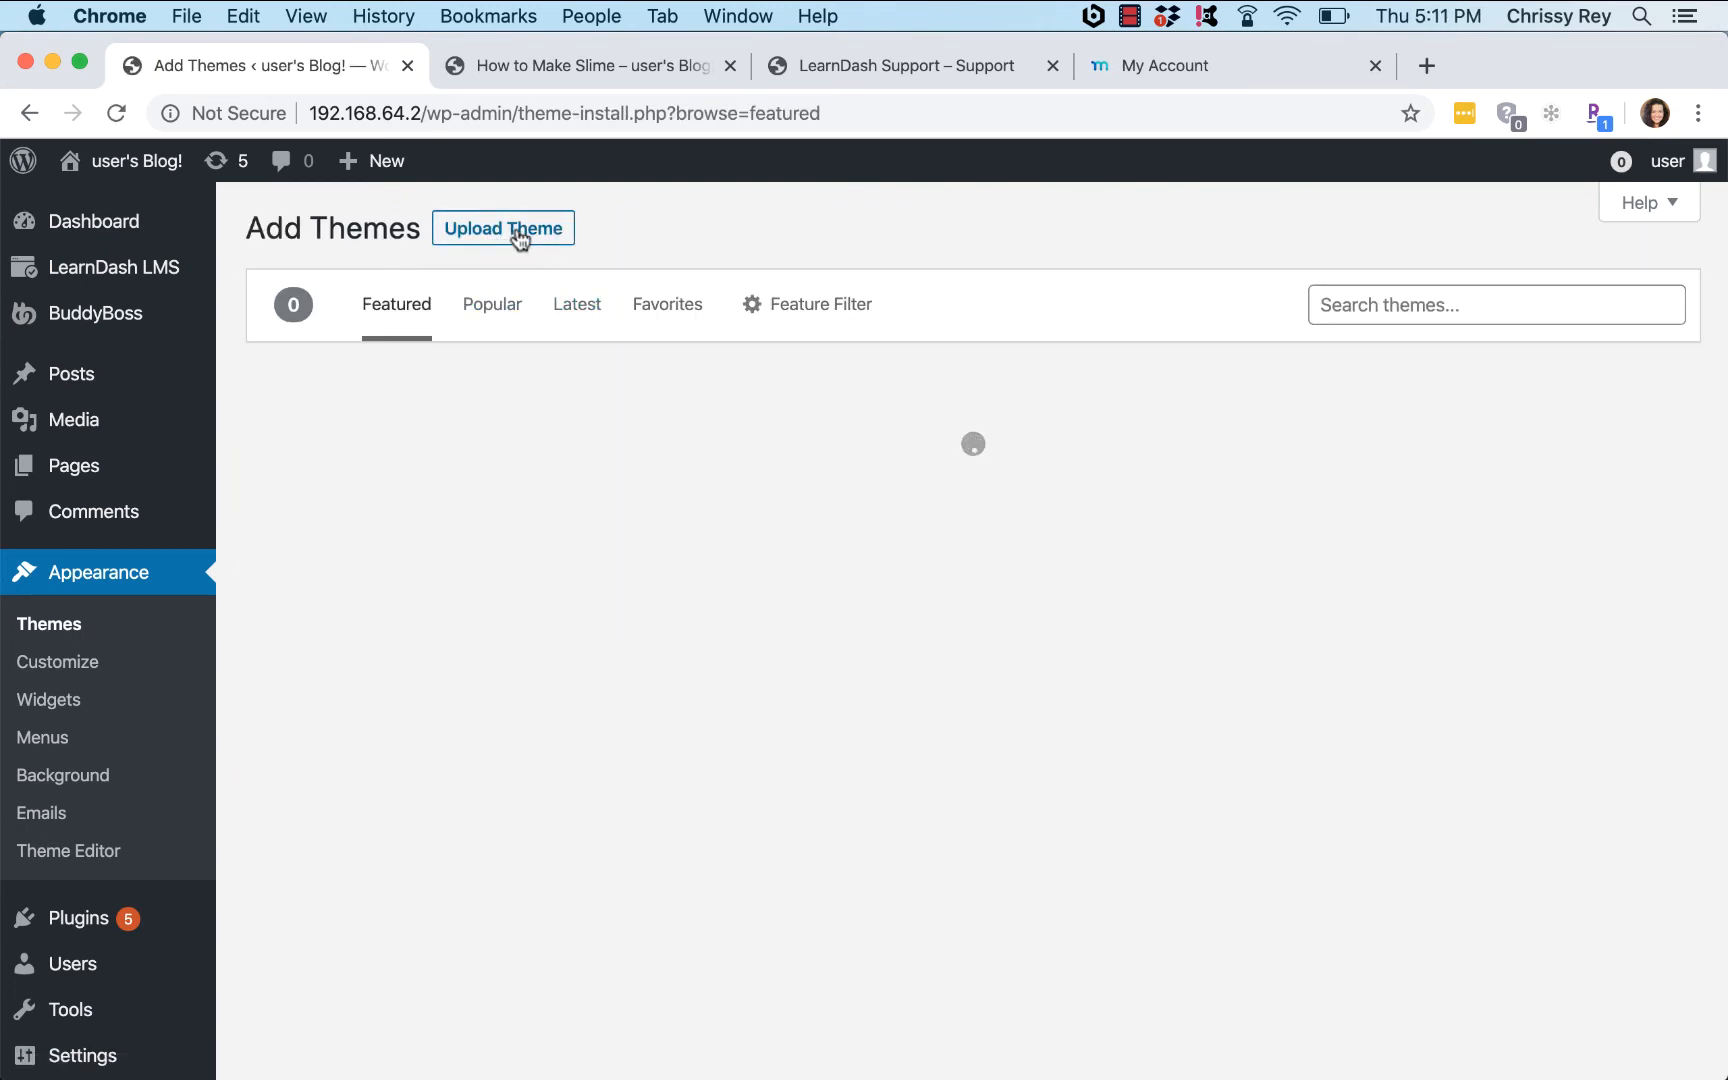
{"action": "left_click", "coordinate": [519, 238]}
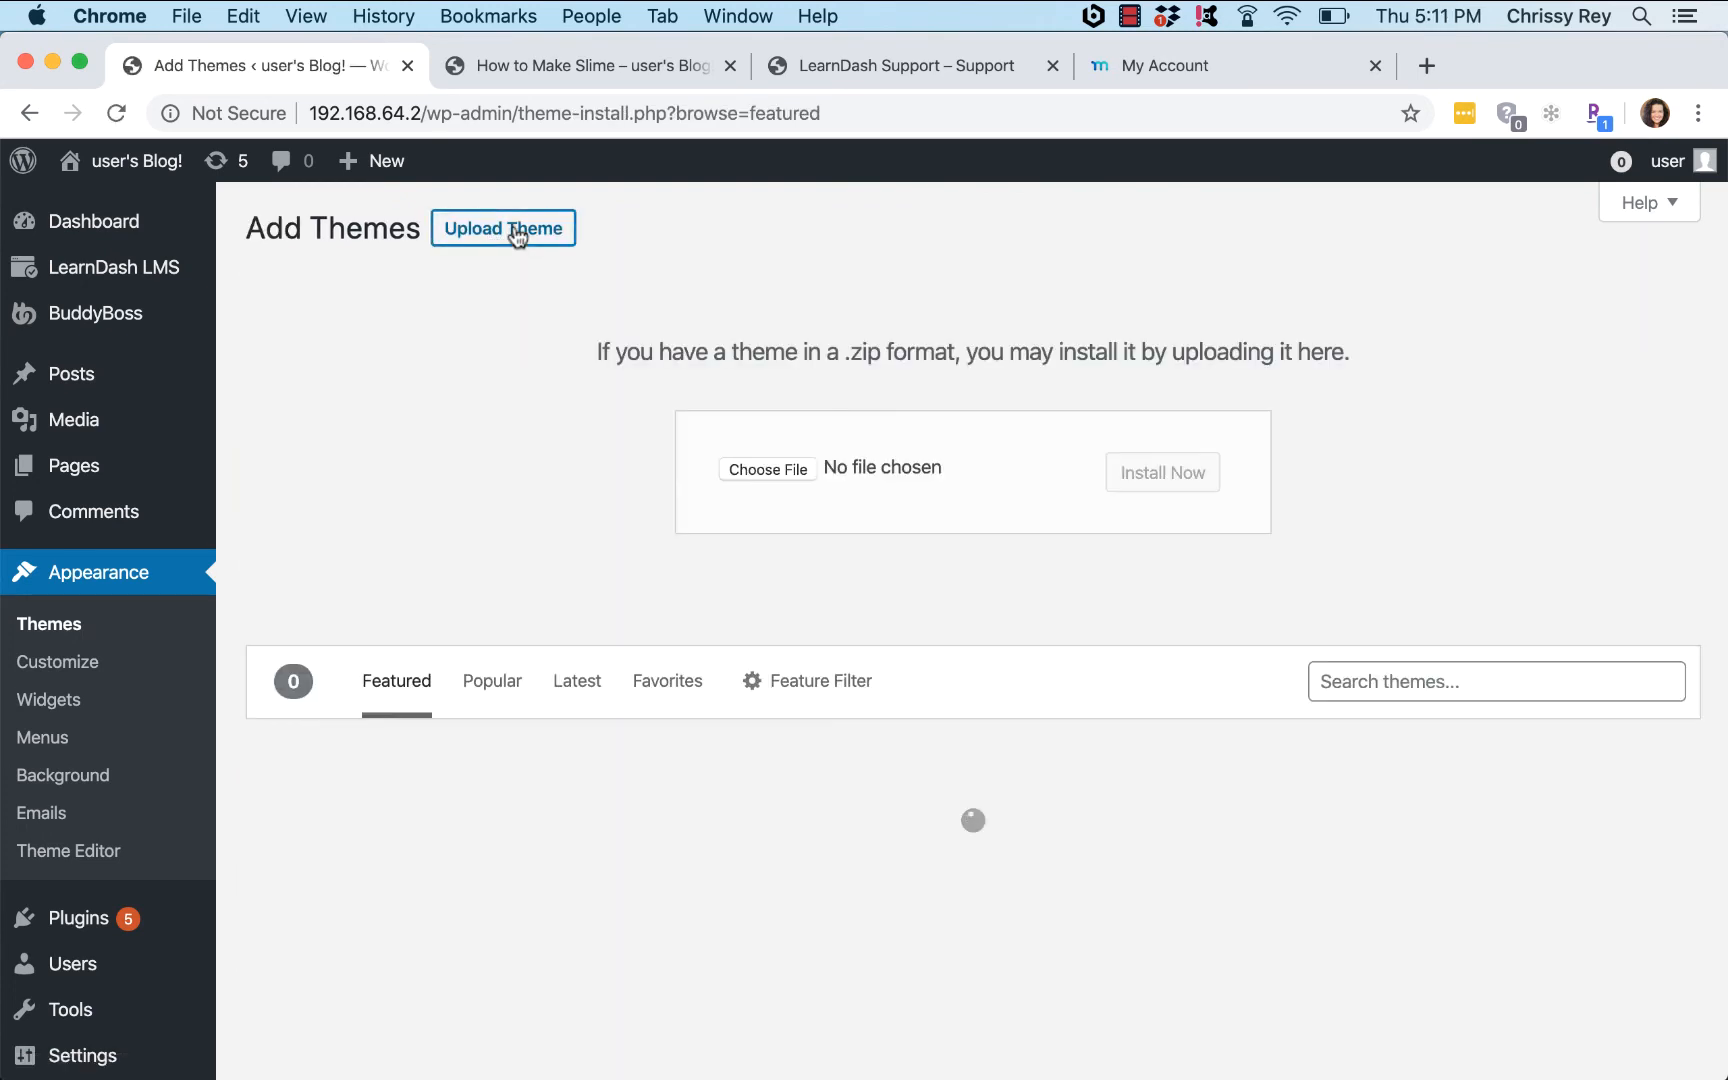
{"action": "left_click", "coordinate": [753, 471]}
{"action": "left_click", "coordinate": [691, 226]}
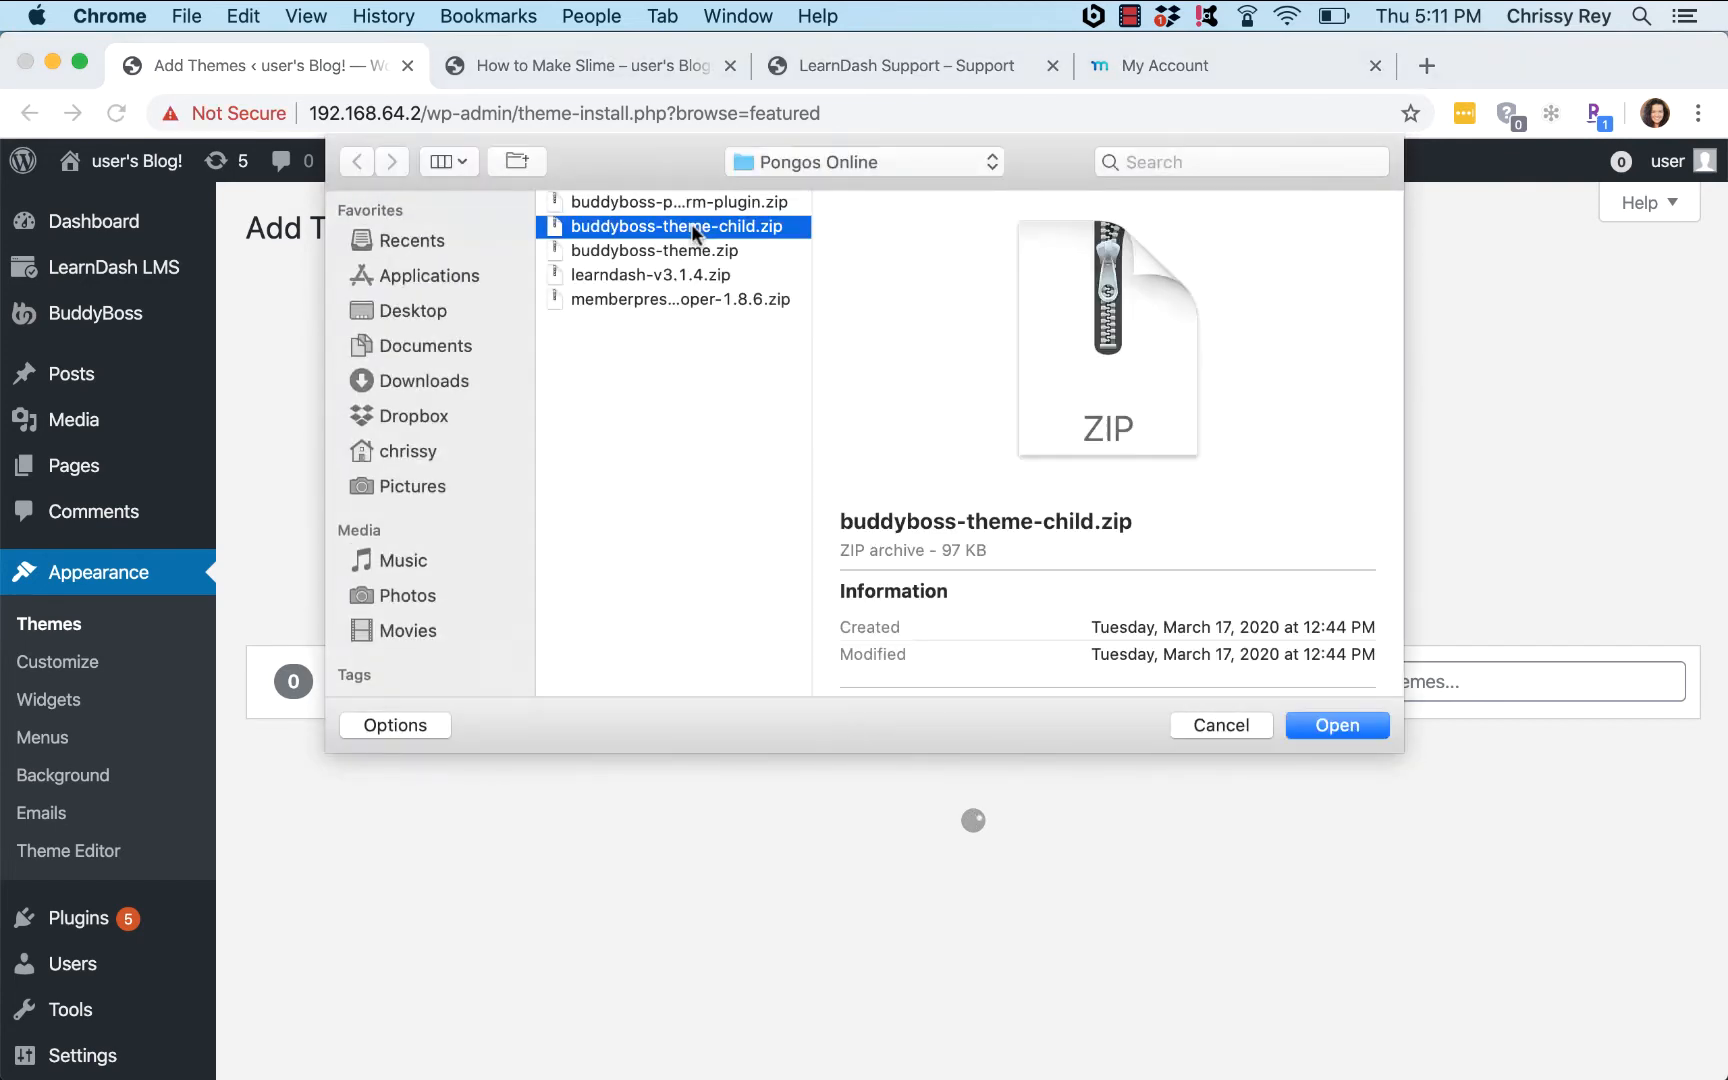
{"action": "left_click", "coordinate": [1332, 723]}
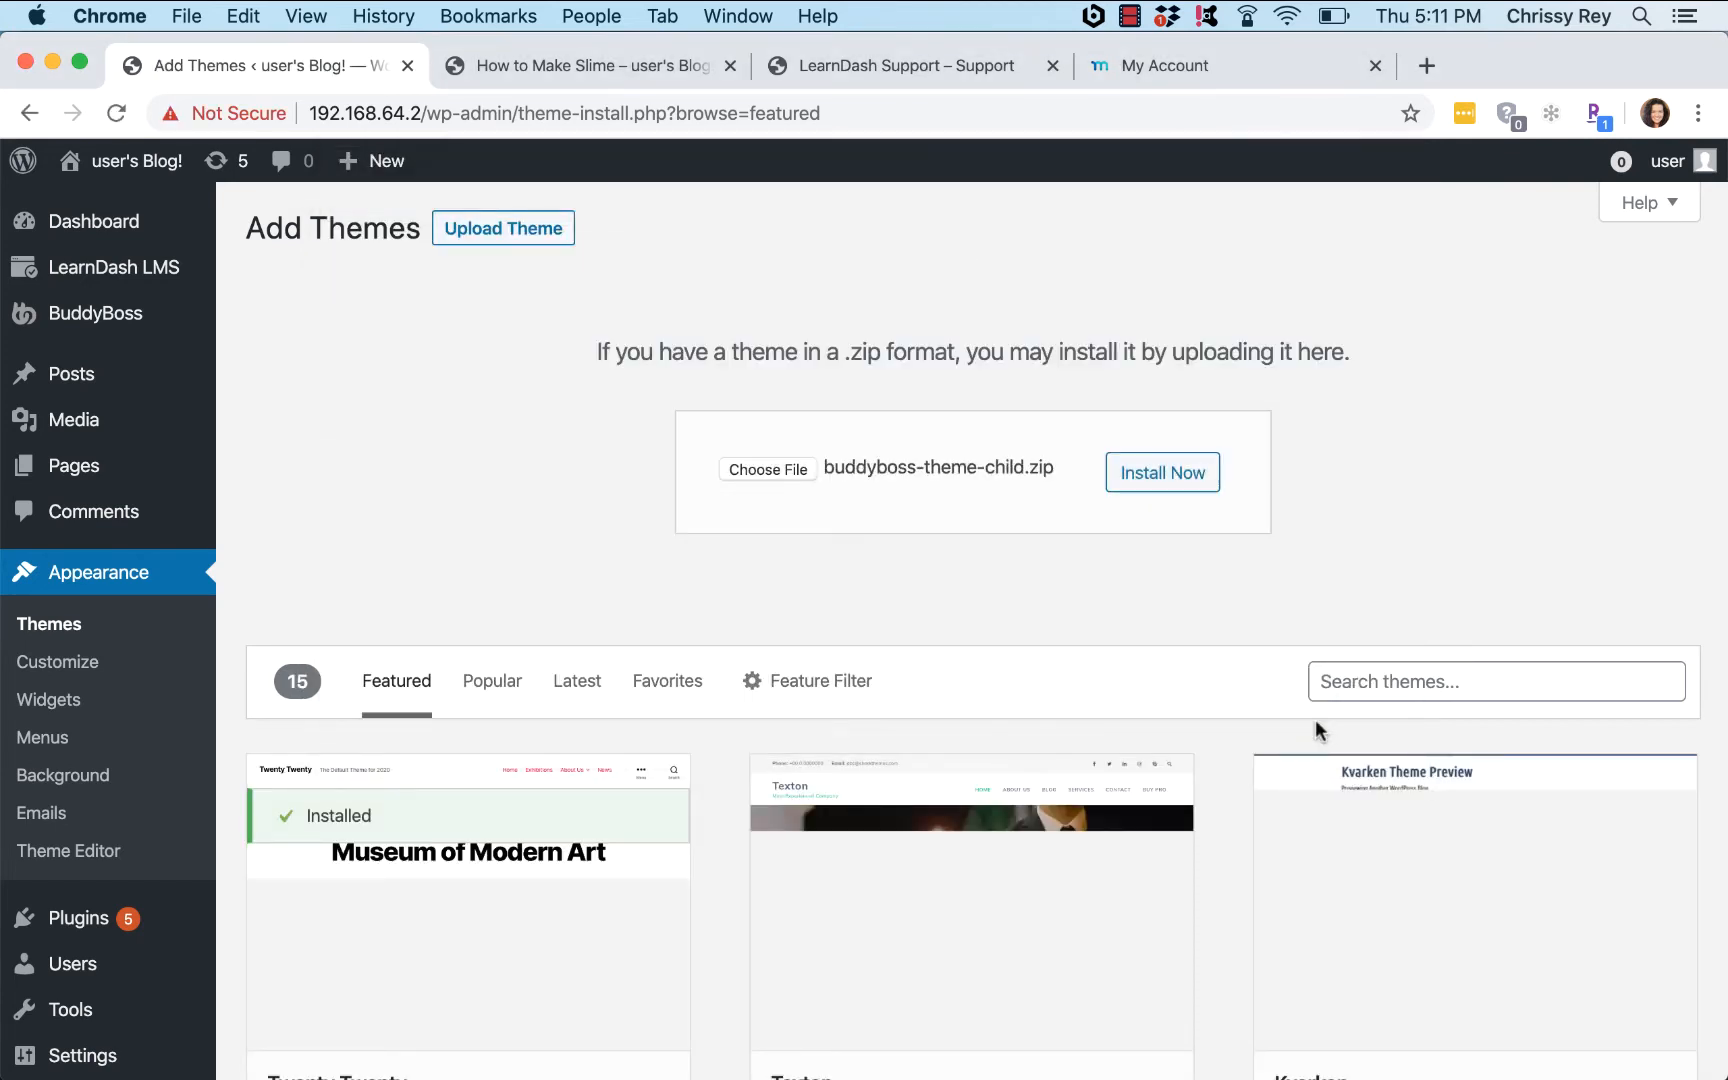
{"action": "left_click", "coordinate": [1180, 474]}
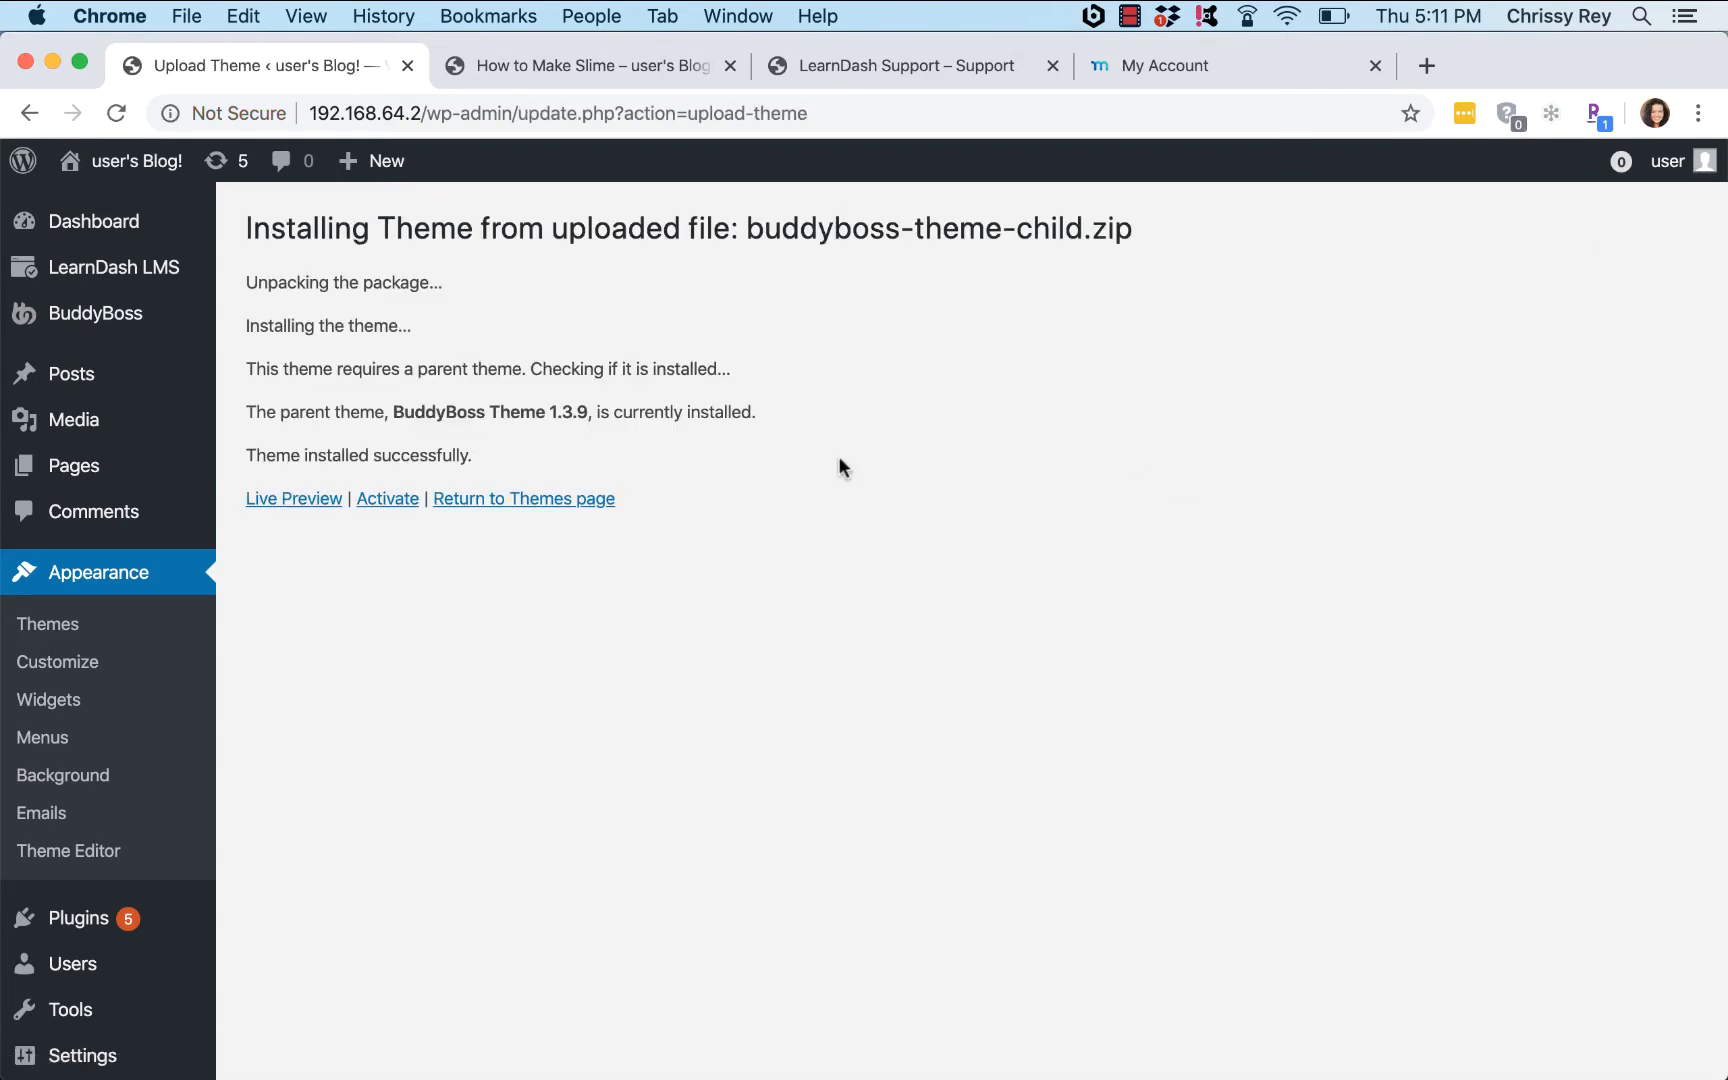
{"action": "left_click", "coordinate": [386, 500]}
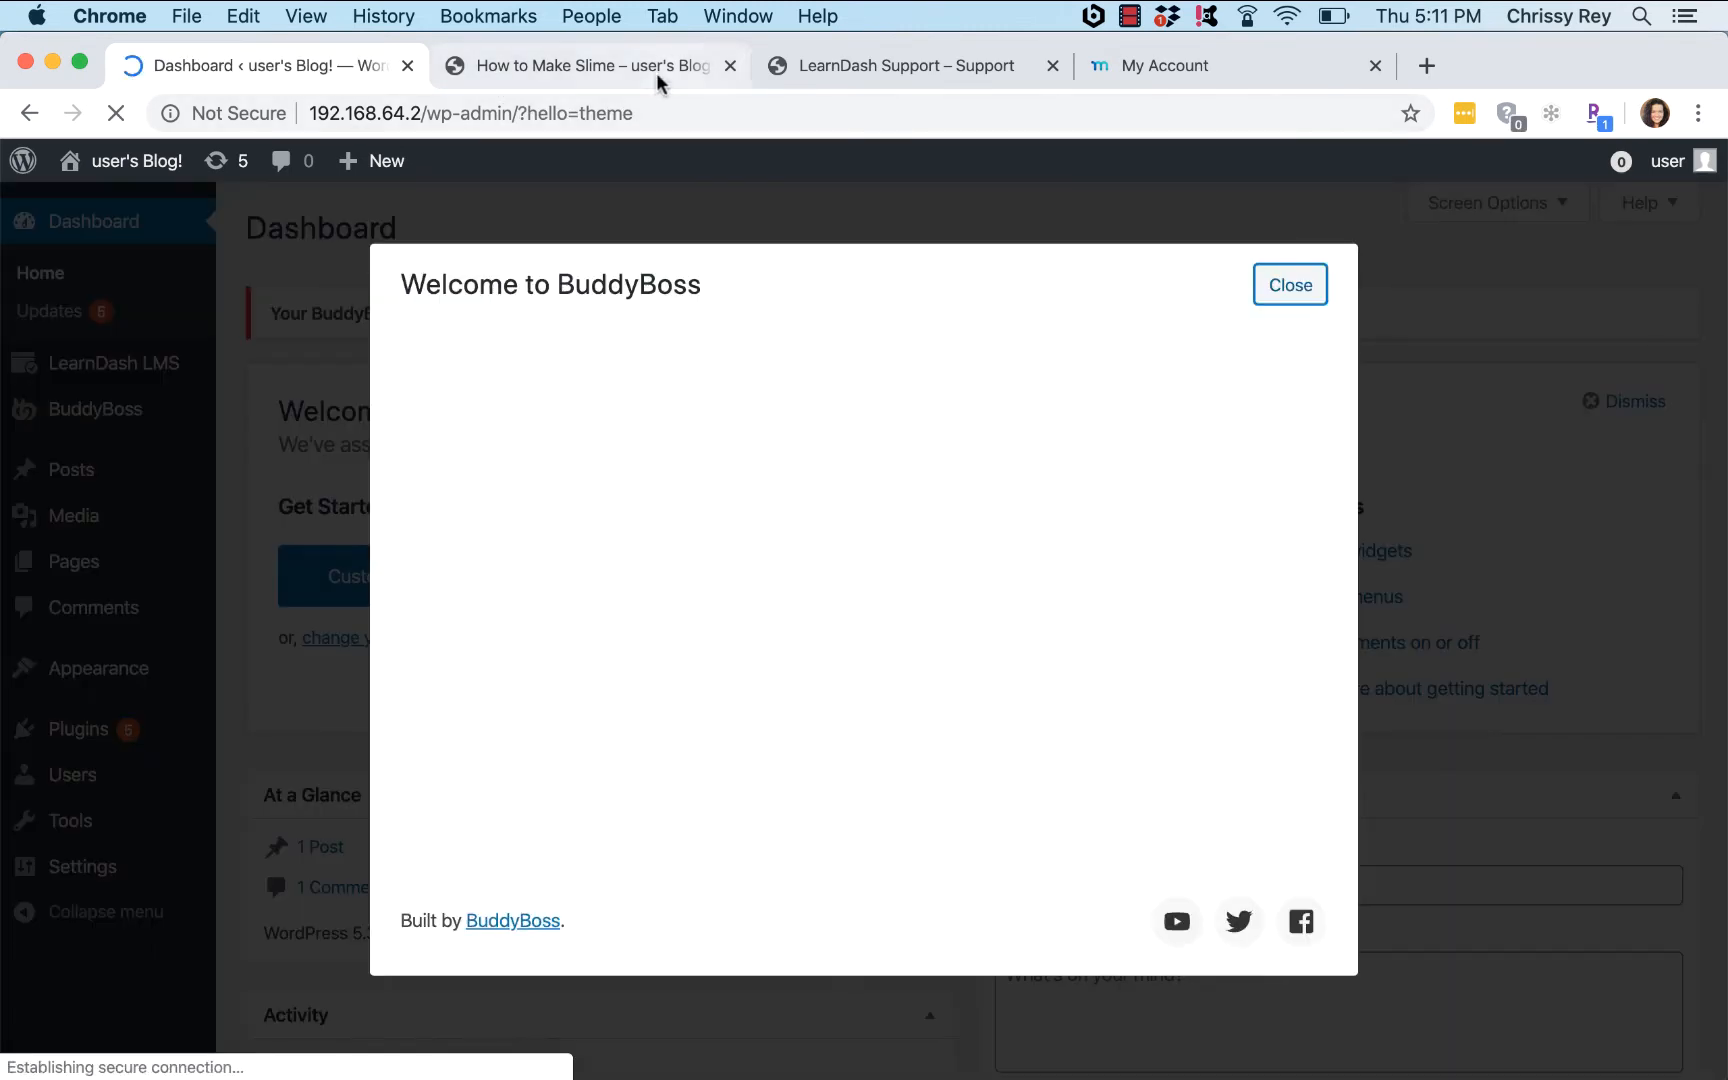
Step: Close the course tab and BuddyBoss popup, and open the public site in a new tab
{"action": "left_click", "coordinate": [729, 66]}
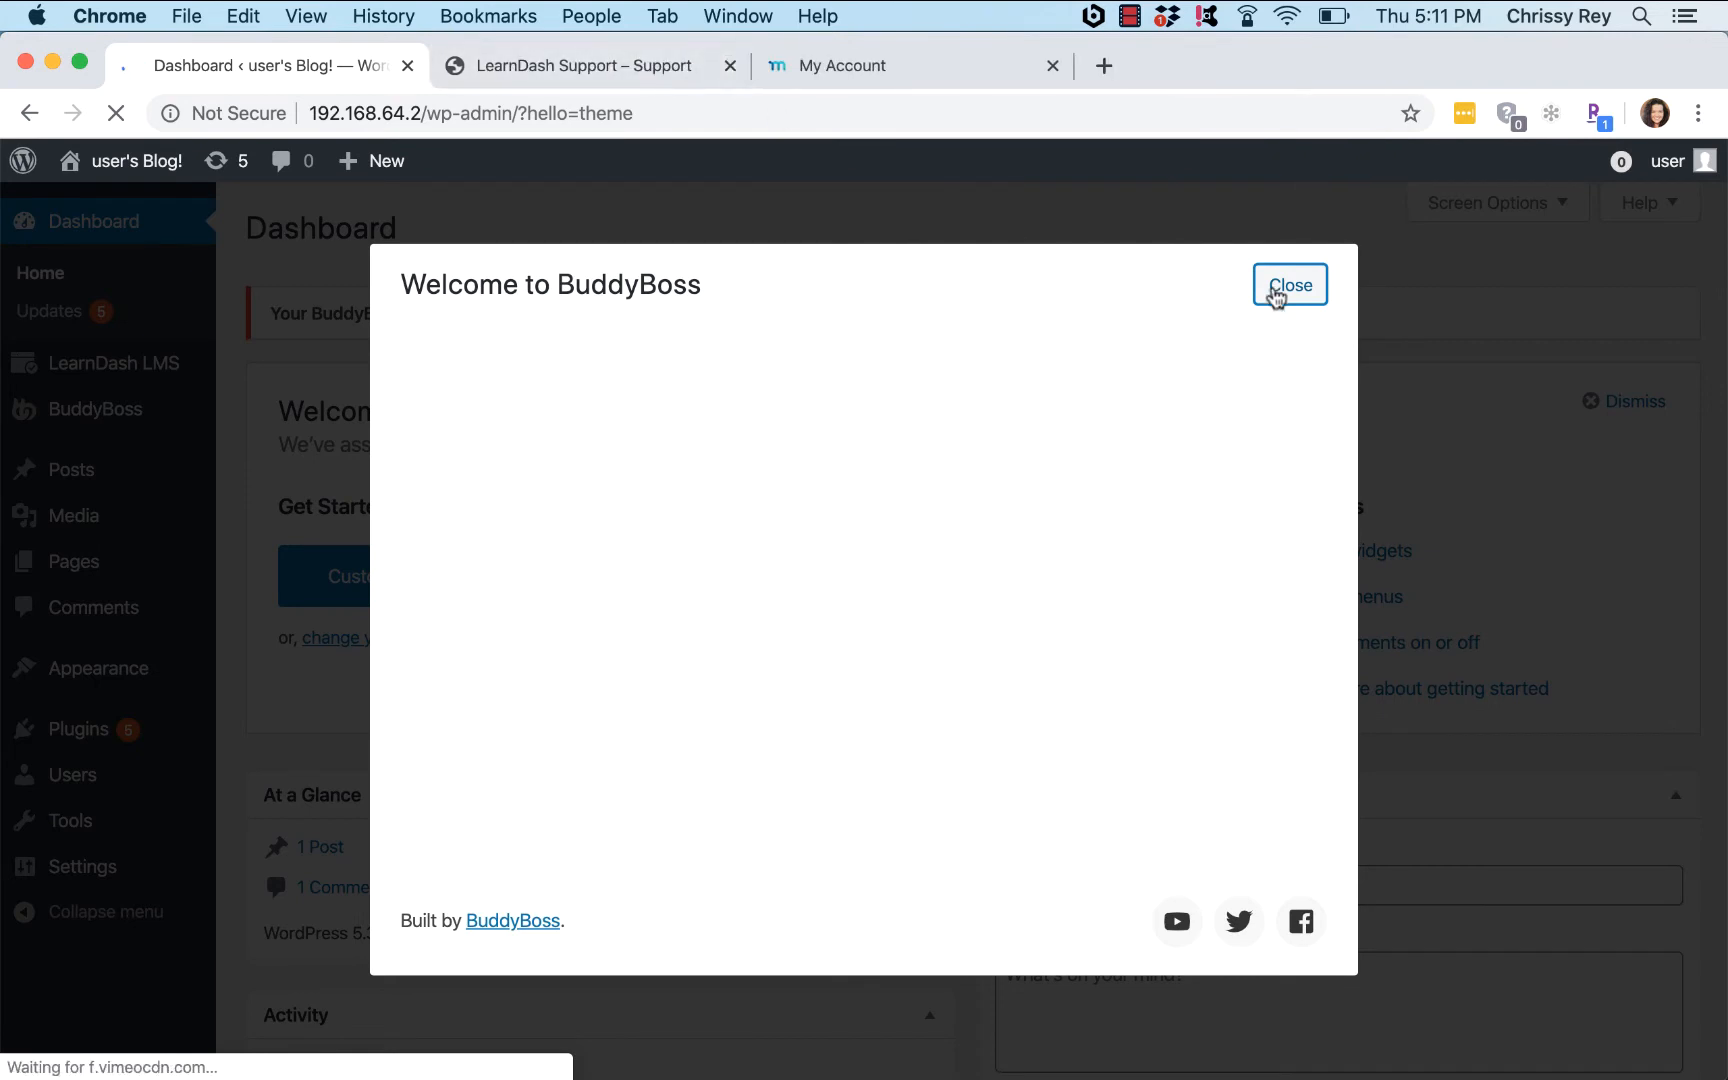
{"action": "left_click", "coordinate": [1282, 288]}
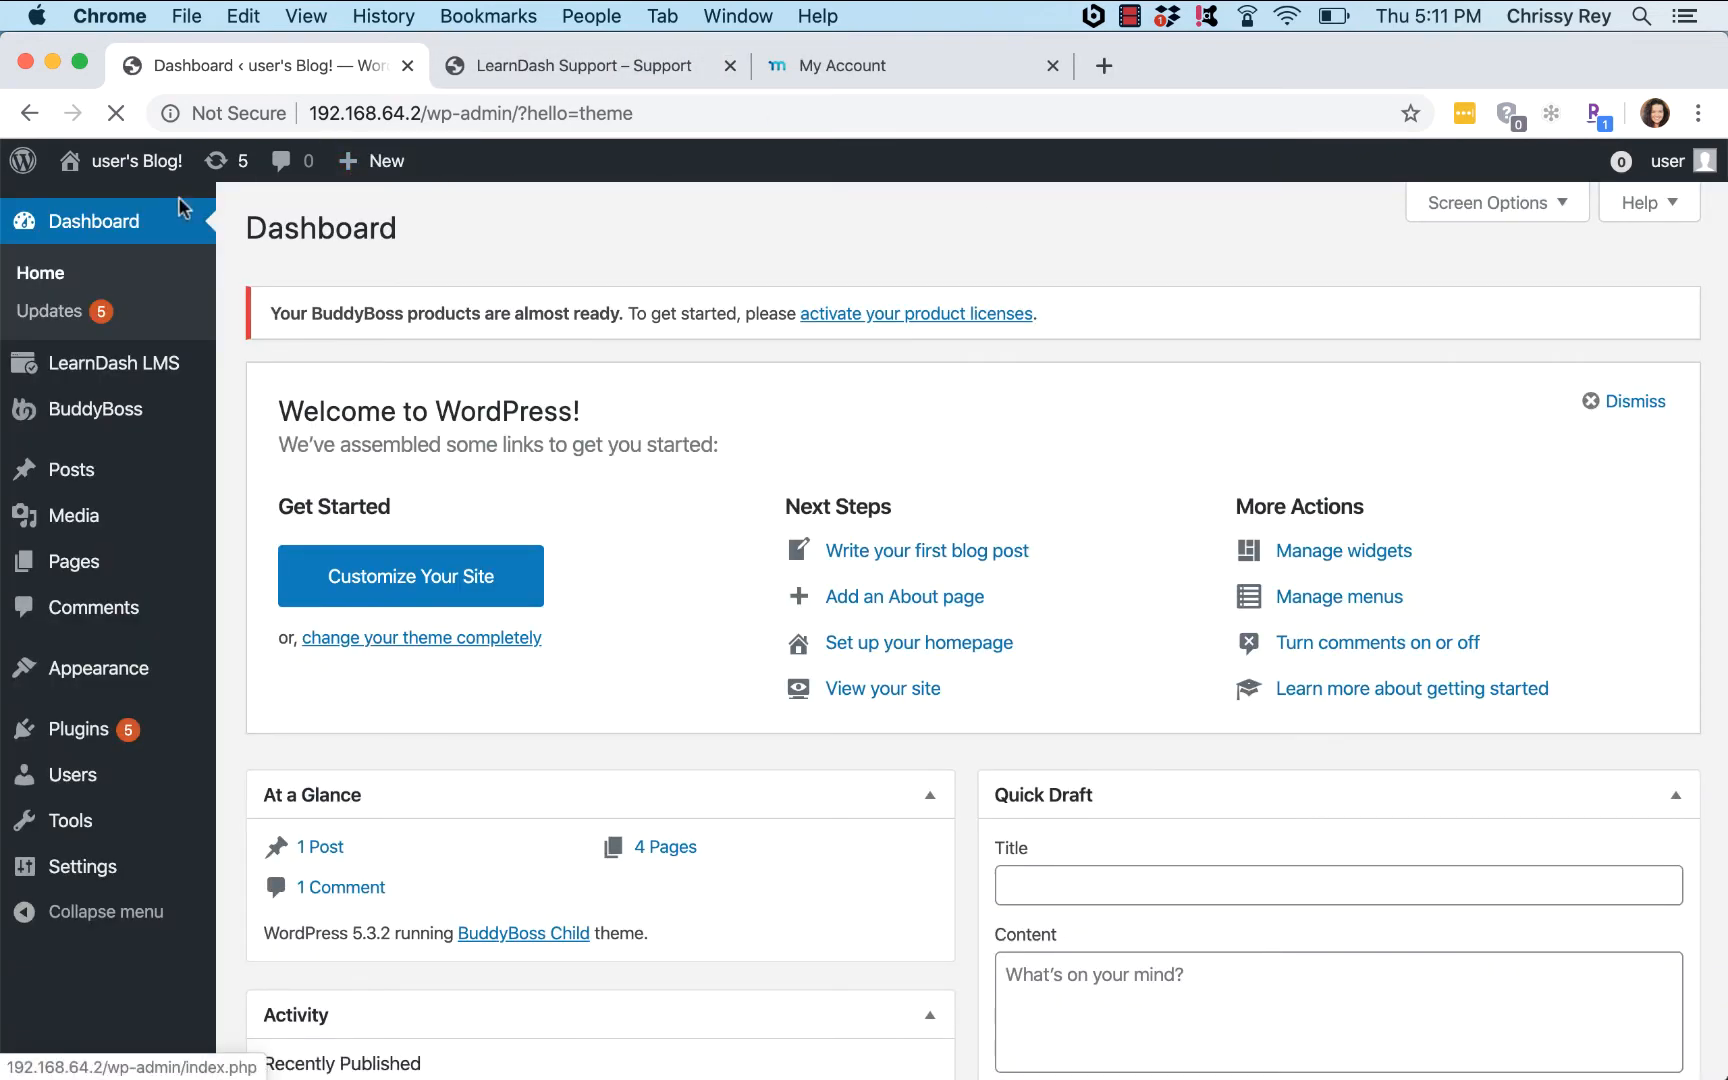
{"action": "mouse_move", "coordinate": [153, 180]}
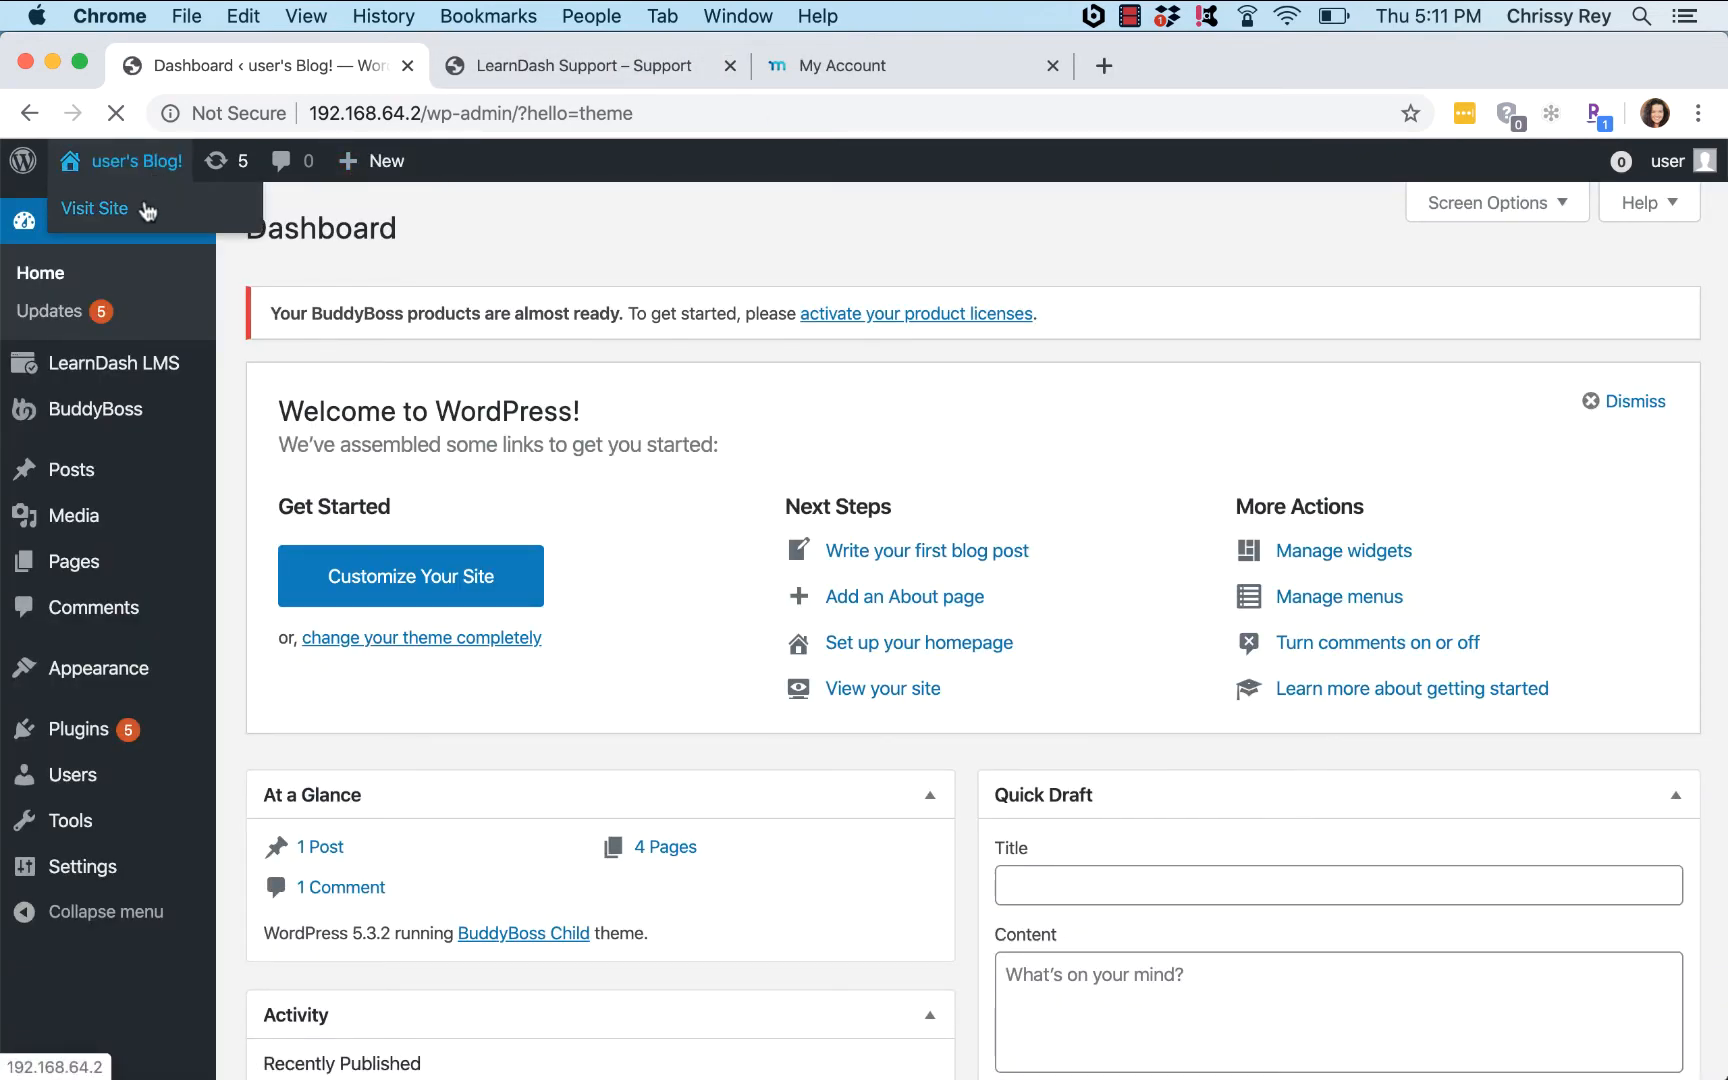
{"action": "right_click", "coordinate": [148, 199]}
{"action": "left_click", "coordinate": [195, 215]}
{"action": "left_click", "coordinate": [493, 68]}
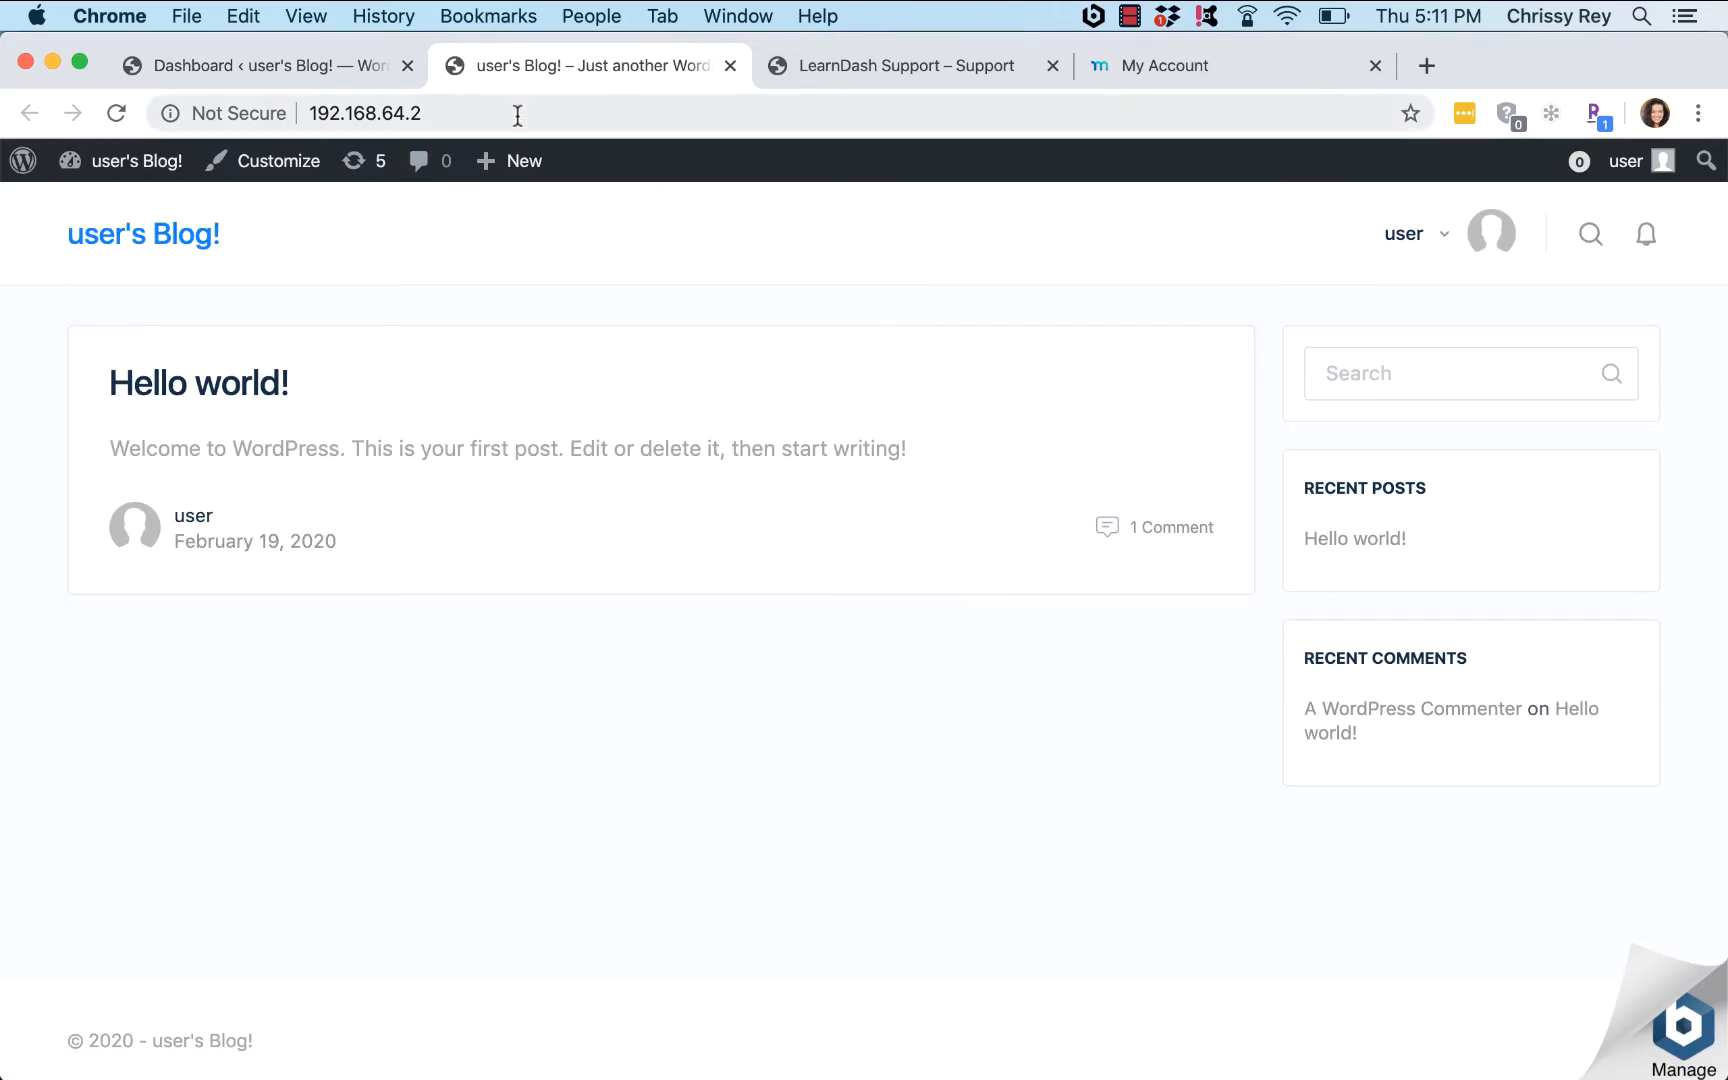
Step: Load the site's /course page, then go back to the admin Dashboard
{"action": "left_click", "coordinate": [562, 115]}
{"action": "left_click", "coordinate": [562, 115]}
{"action": "type", "text": "/course"}
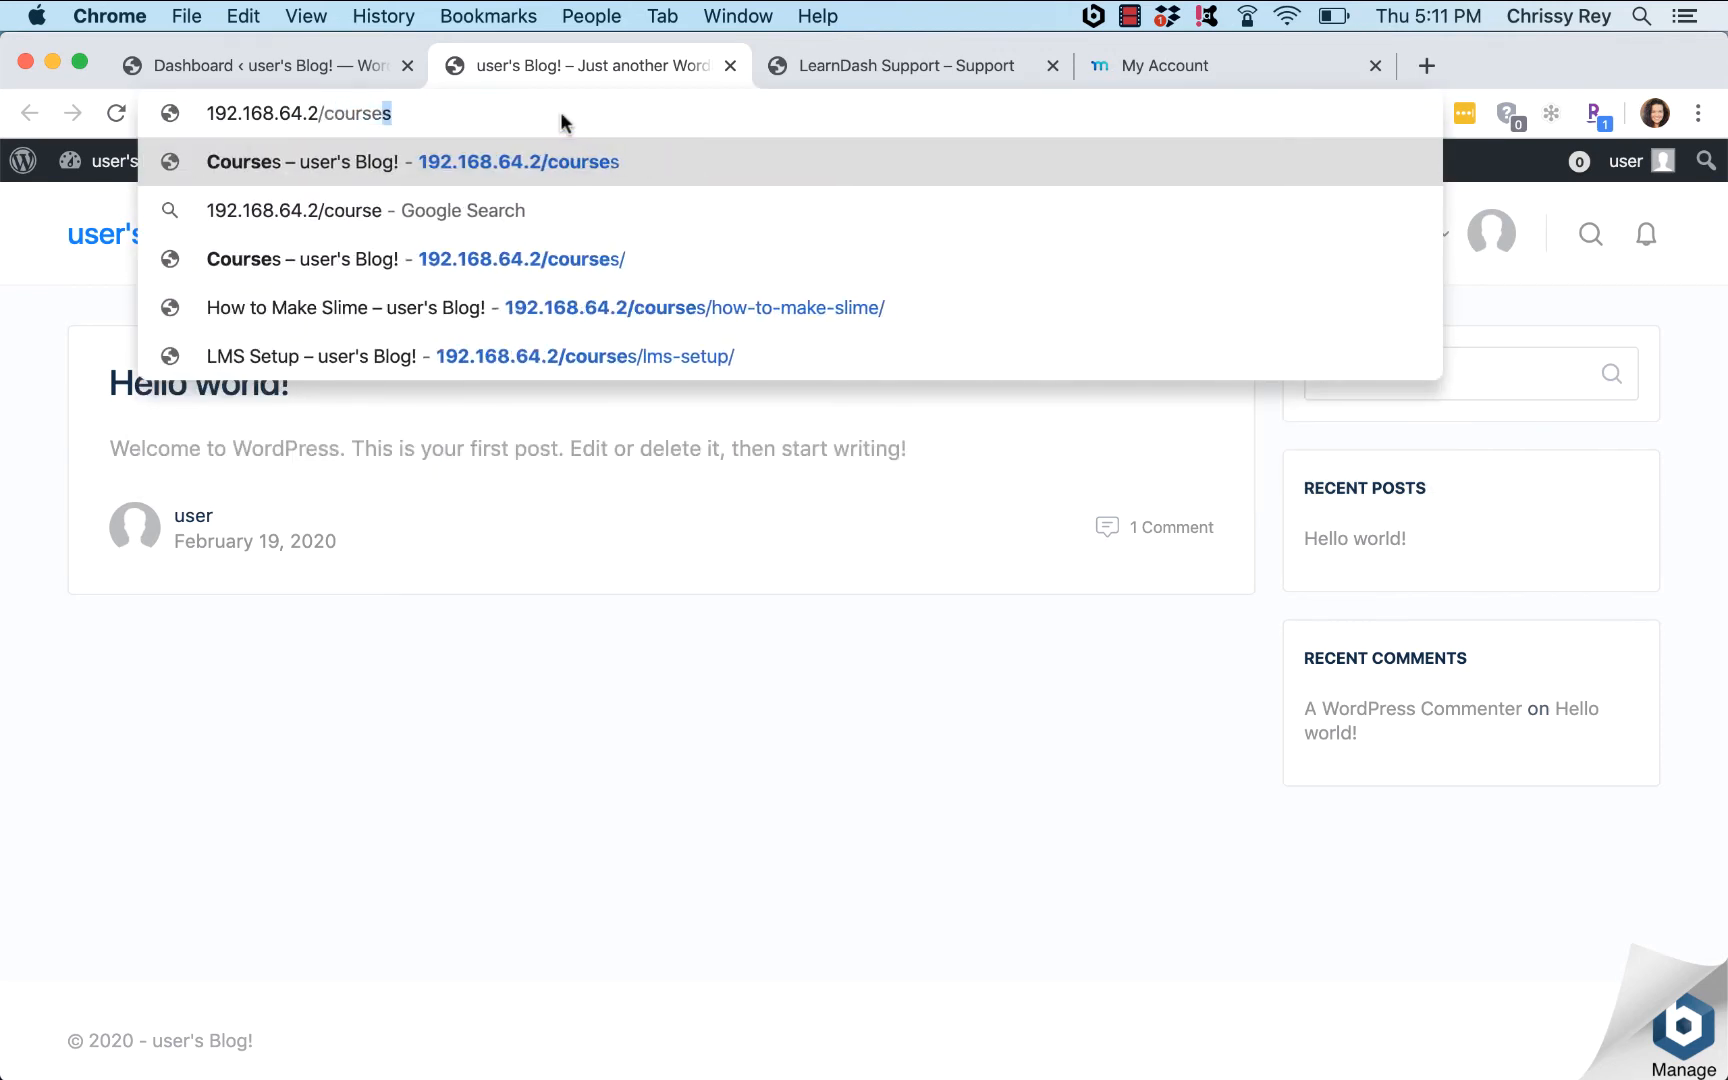
{"action": "key", "text": "Return"}
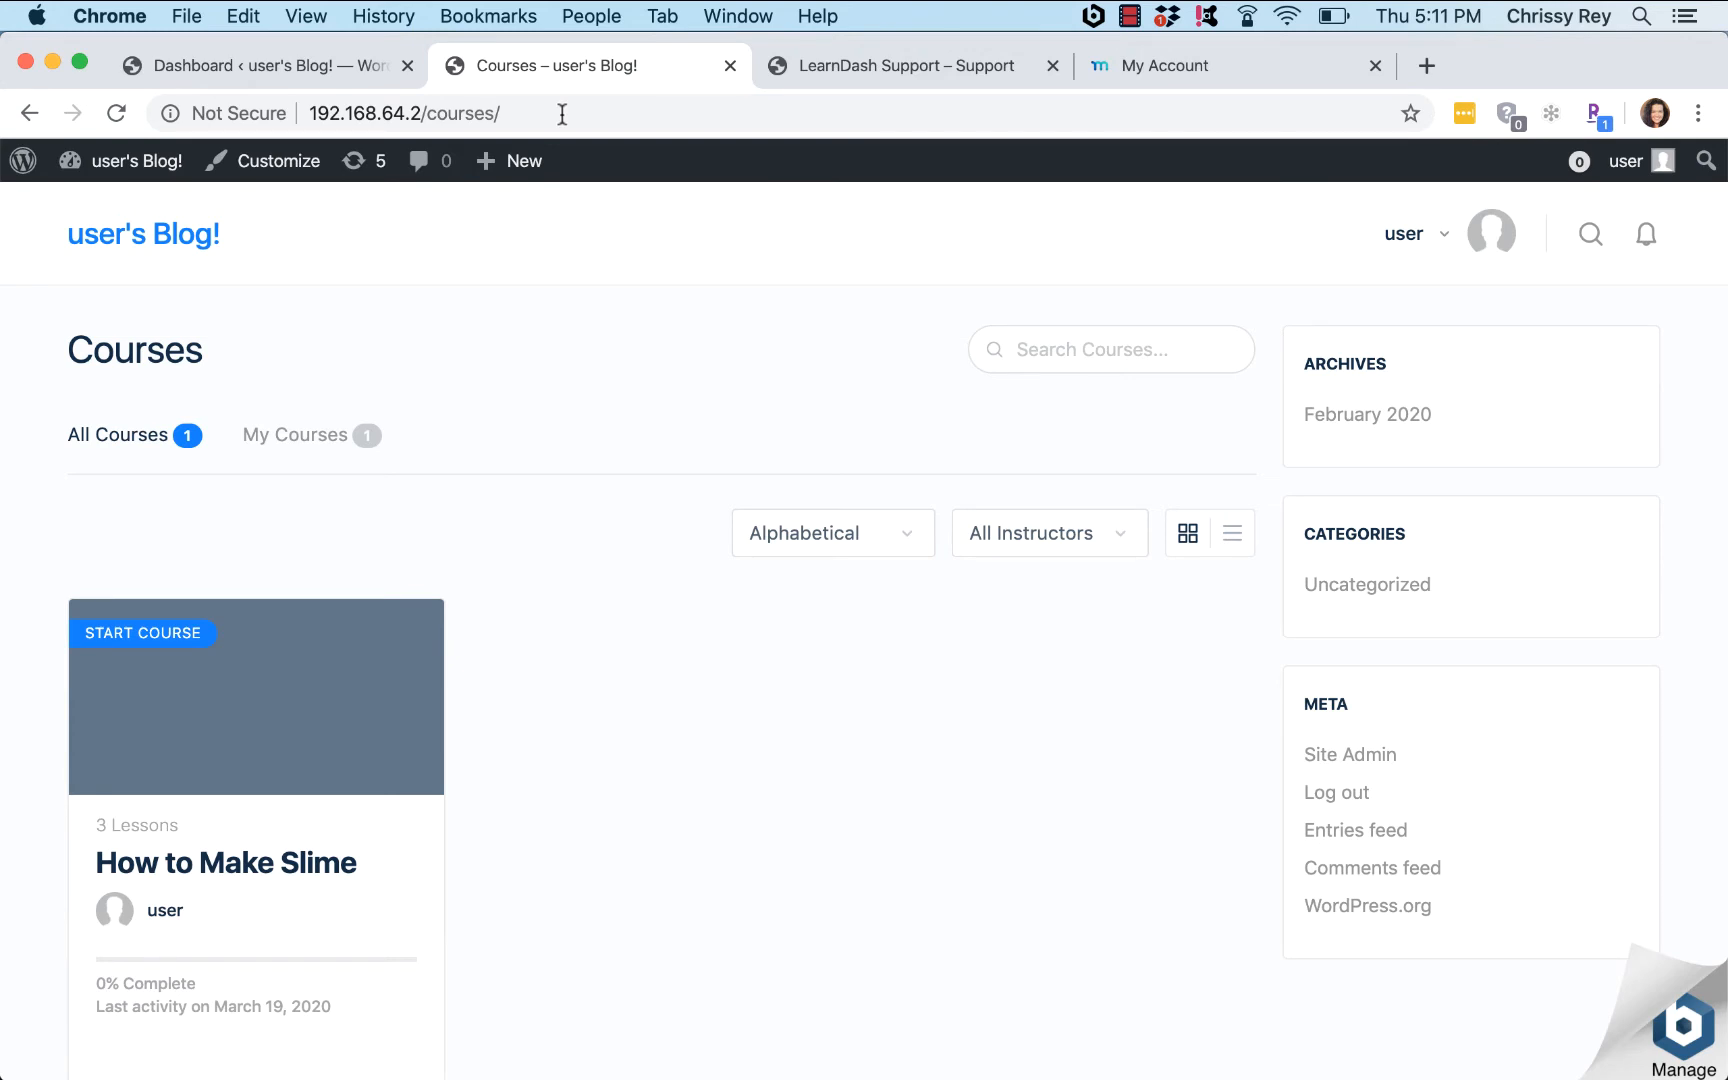
{"action": "left_click", "coordinate": [265, 47]}
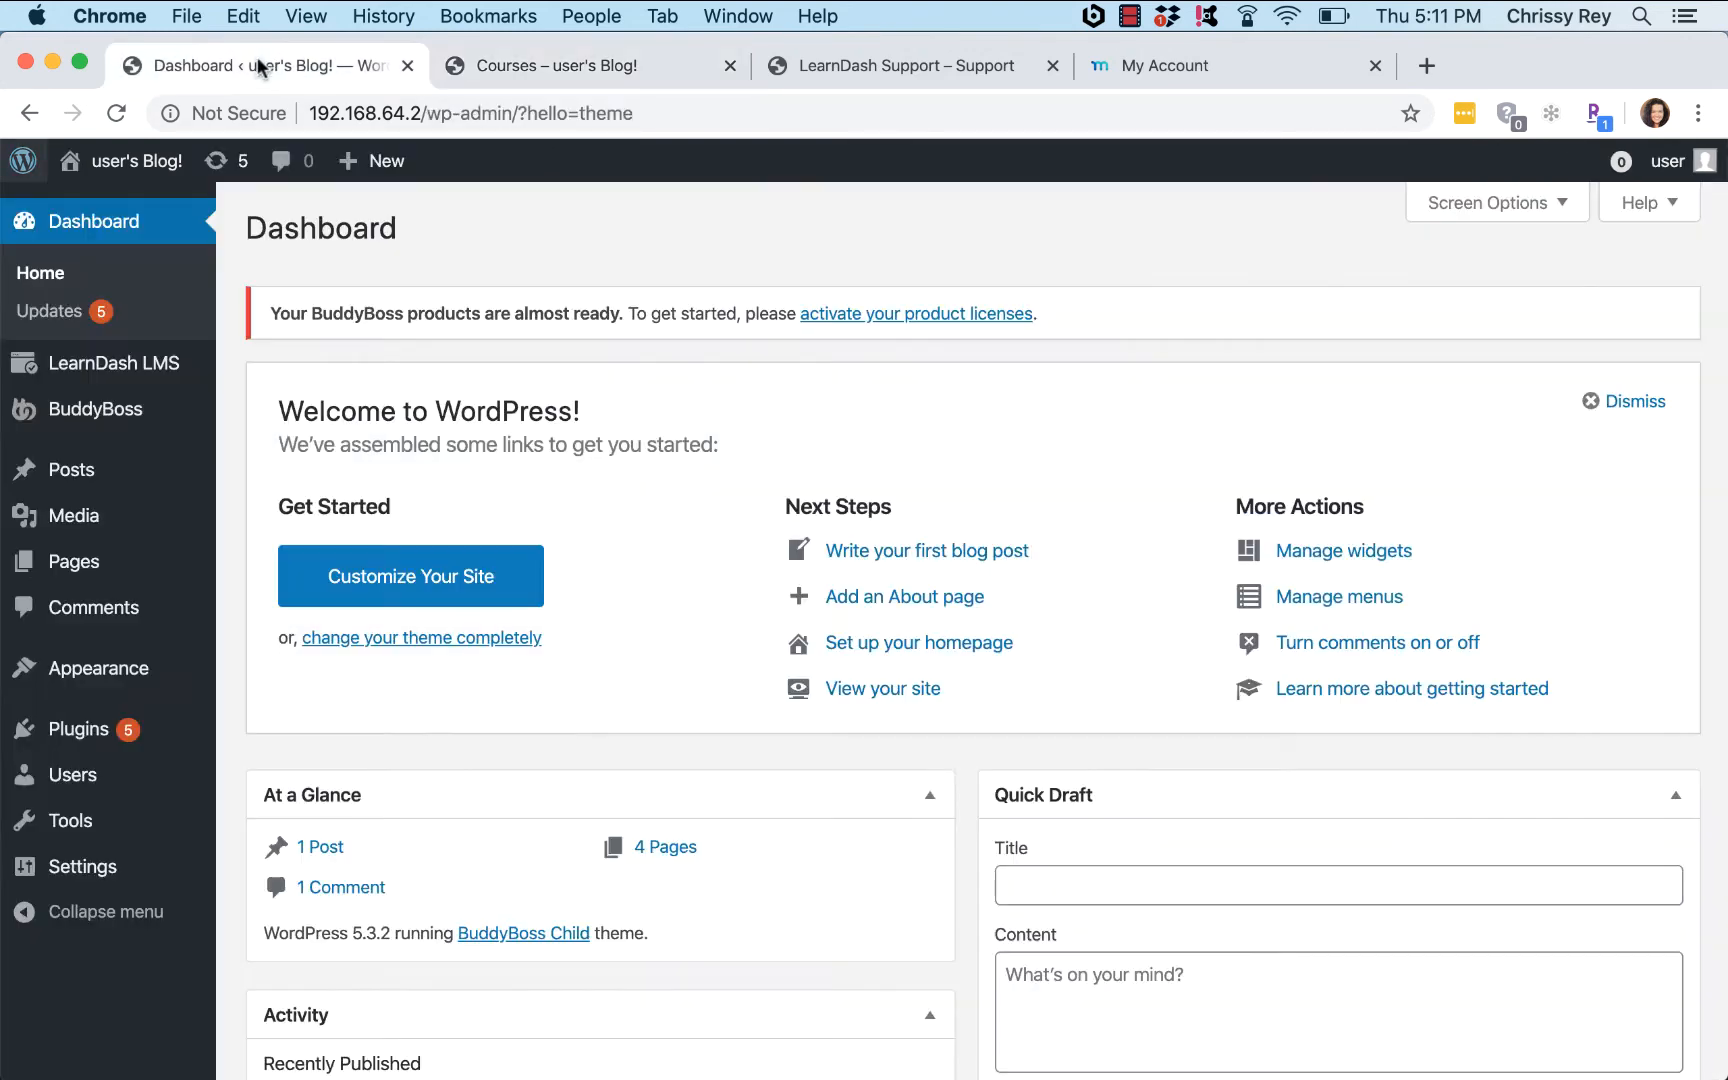
Step: Activate the Twenty Twenty theme from the installed themes list
{"action": "mouse_move", "coordinate": [88, 680]}
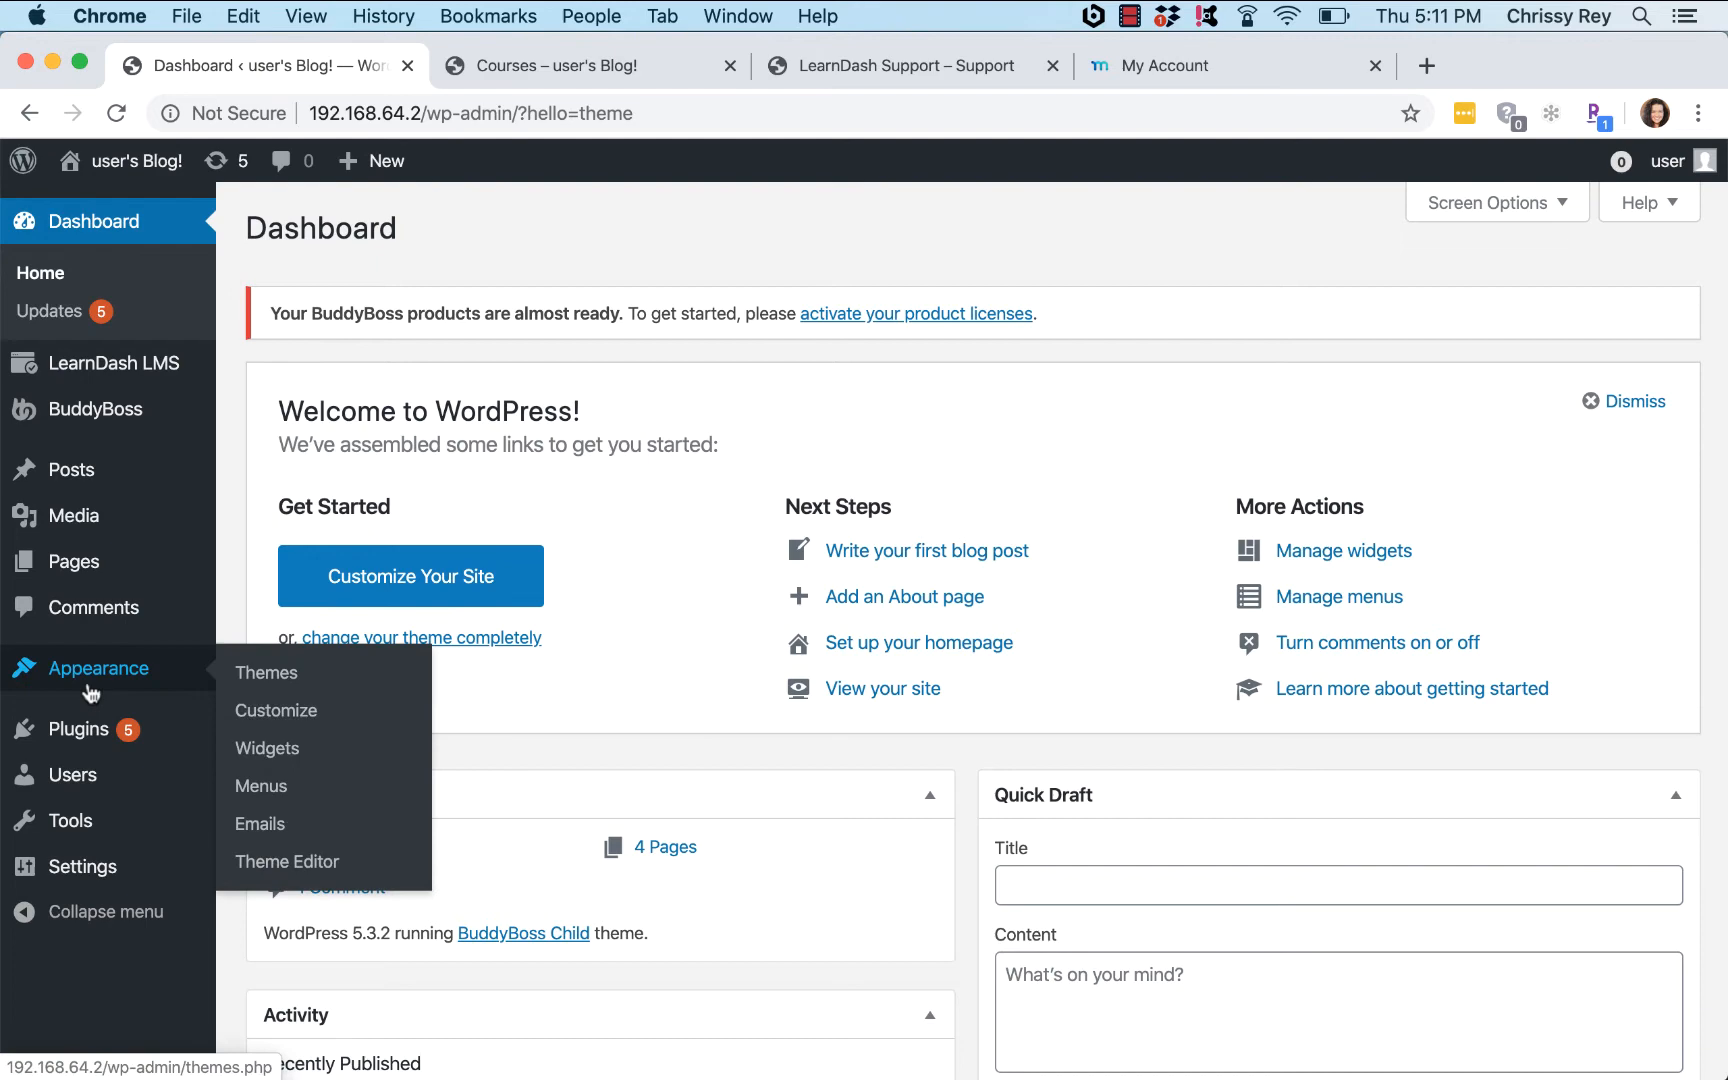
{"action": "left_click", "coordinate": [248, 676]}
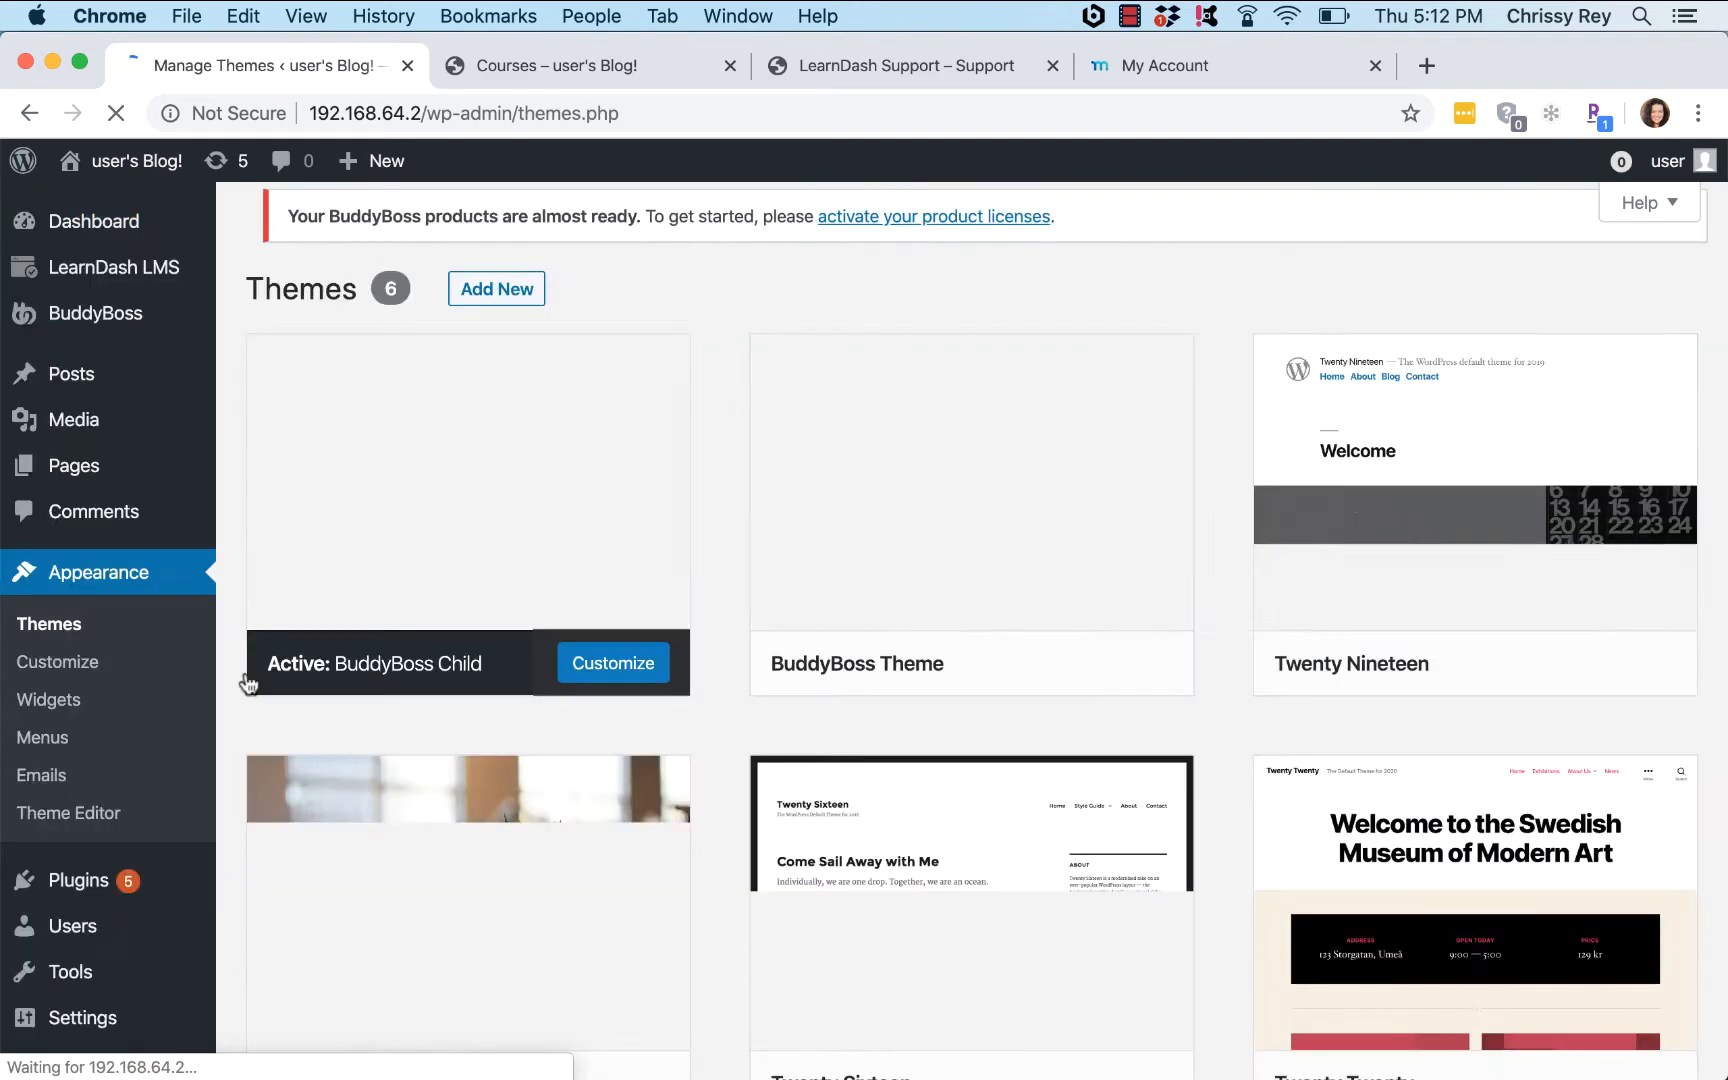
{"action": "scroll", "coordinate": [1295, 626], "scroll_direction": "down", "scroll_amount": 5}
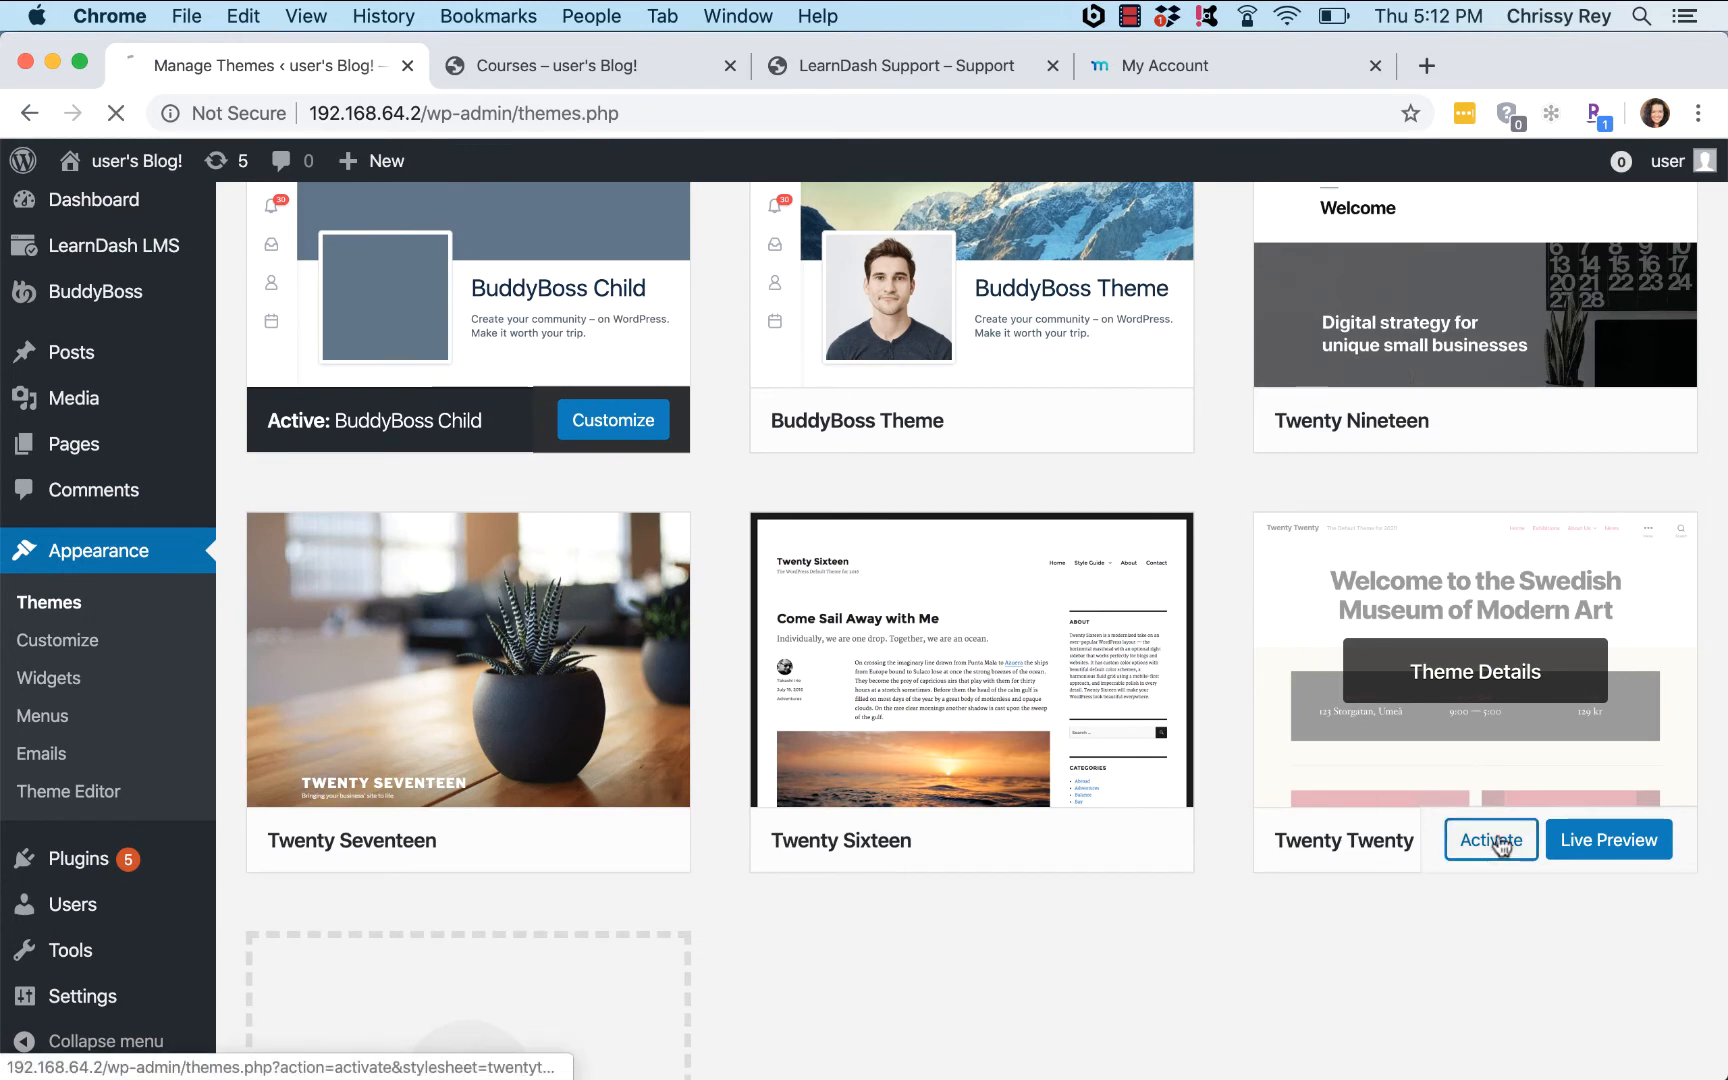
{"action": "left_click", "coordinate": [1499, 845]}
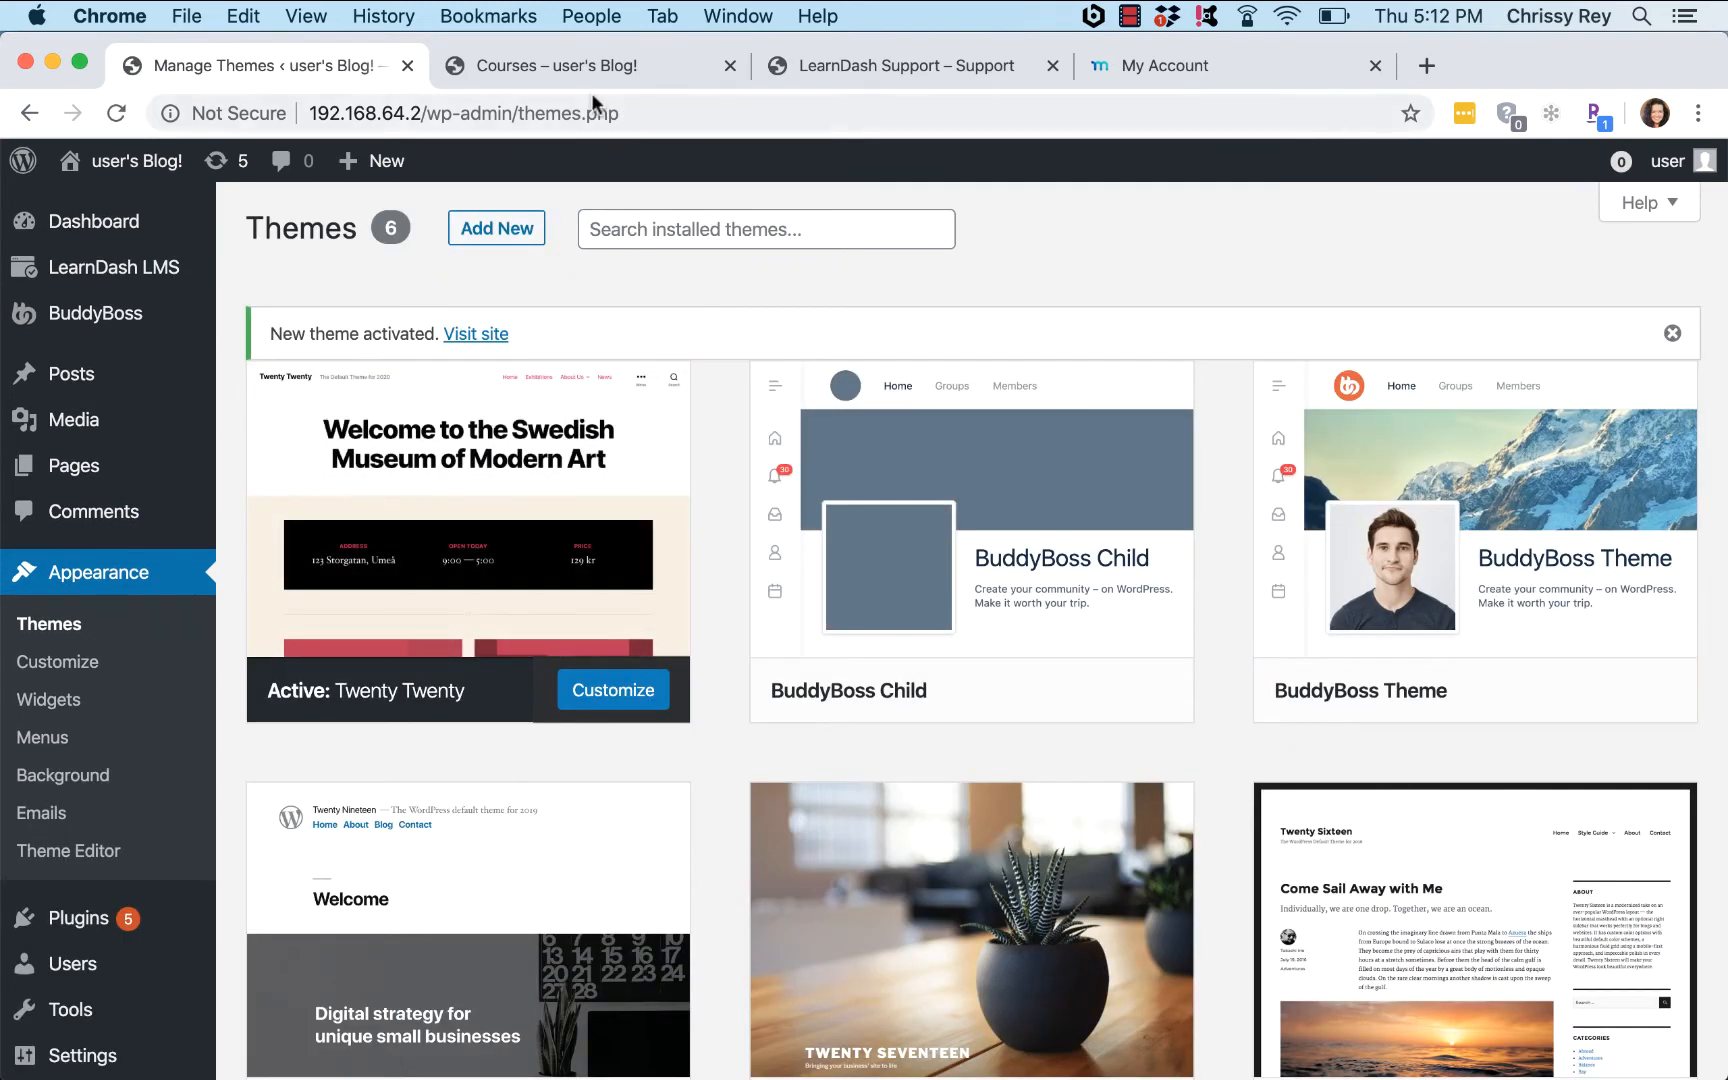
Step: Reload the Courses archive and view the home page under Twenty Twenty, then return to Themes
{"action": "left_click", "coordinate": [578, 68]}
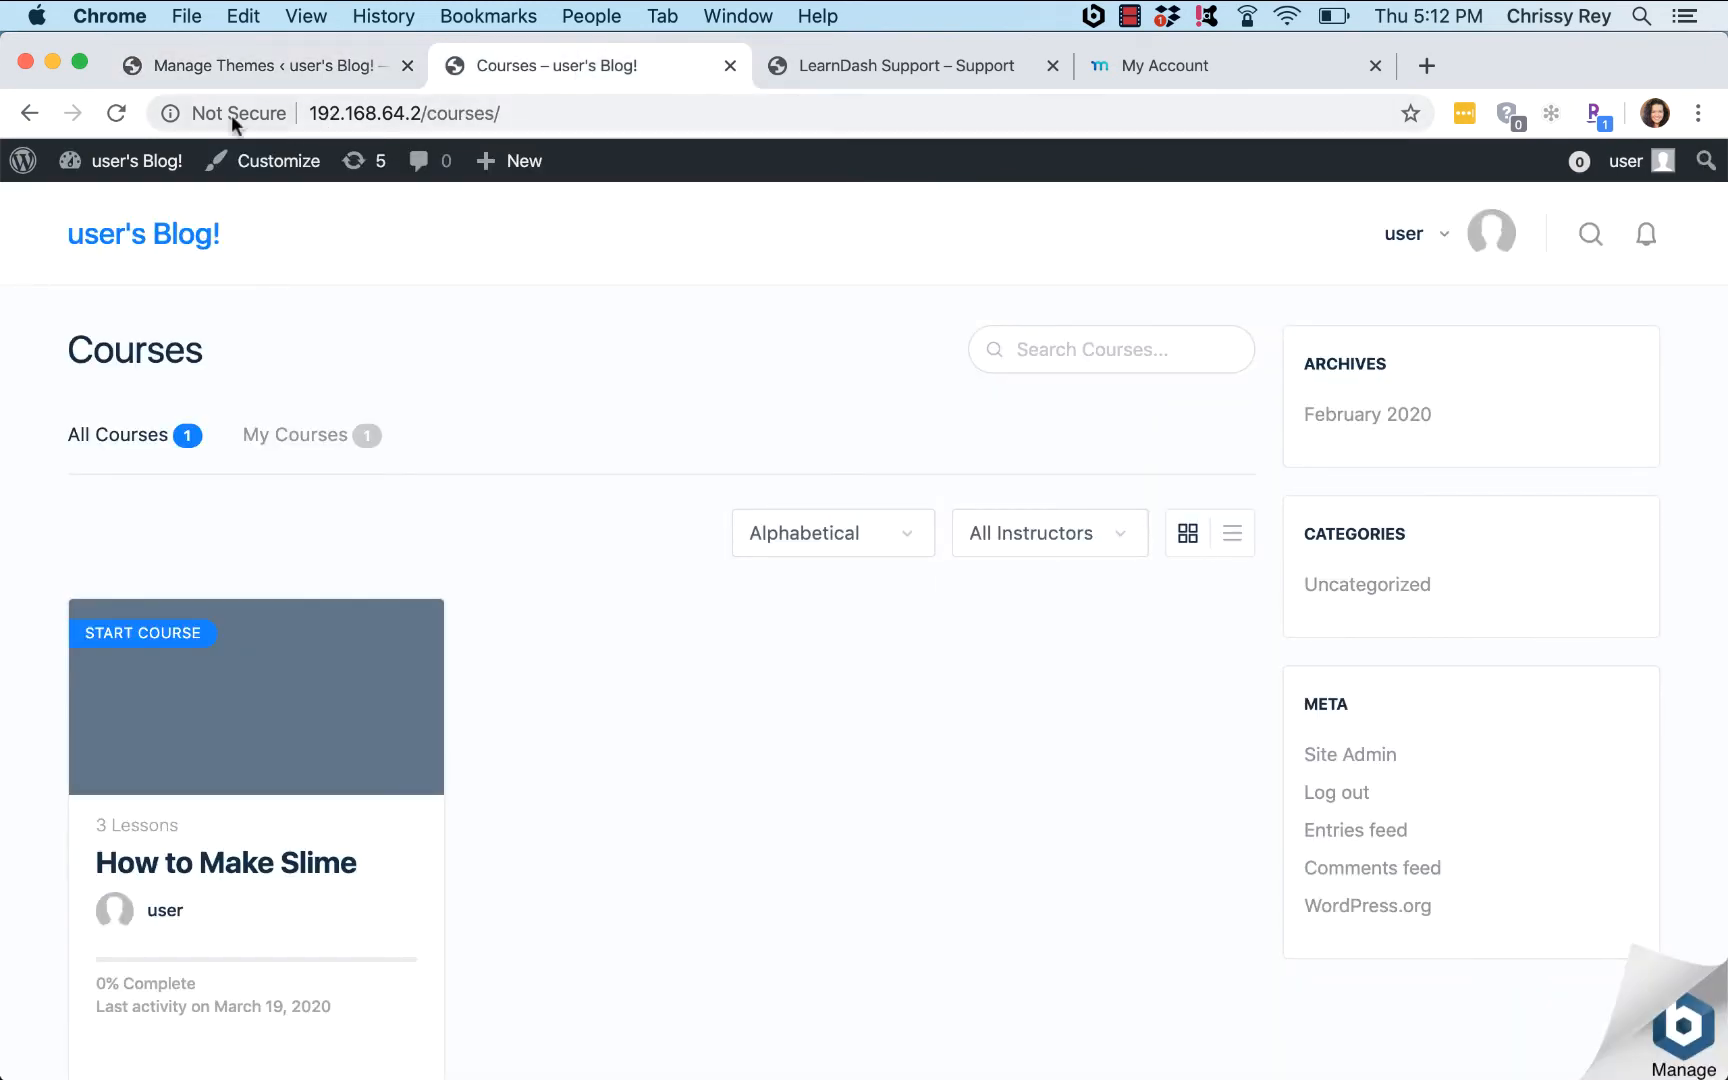
{"action": "left_click", "coordinate": [117, 115]}
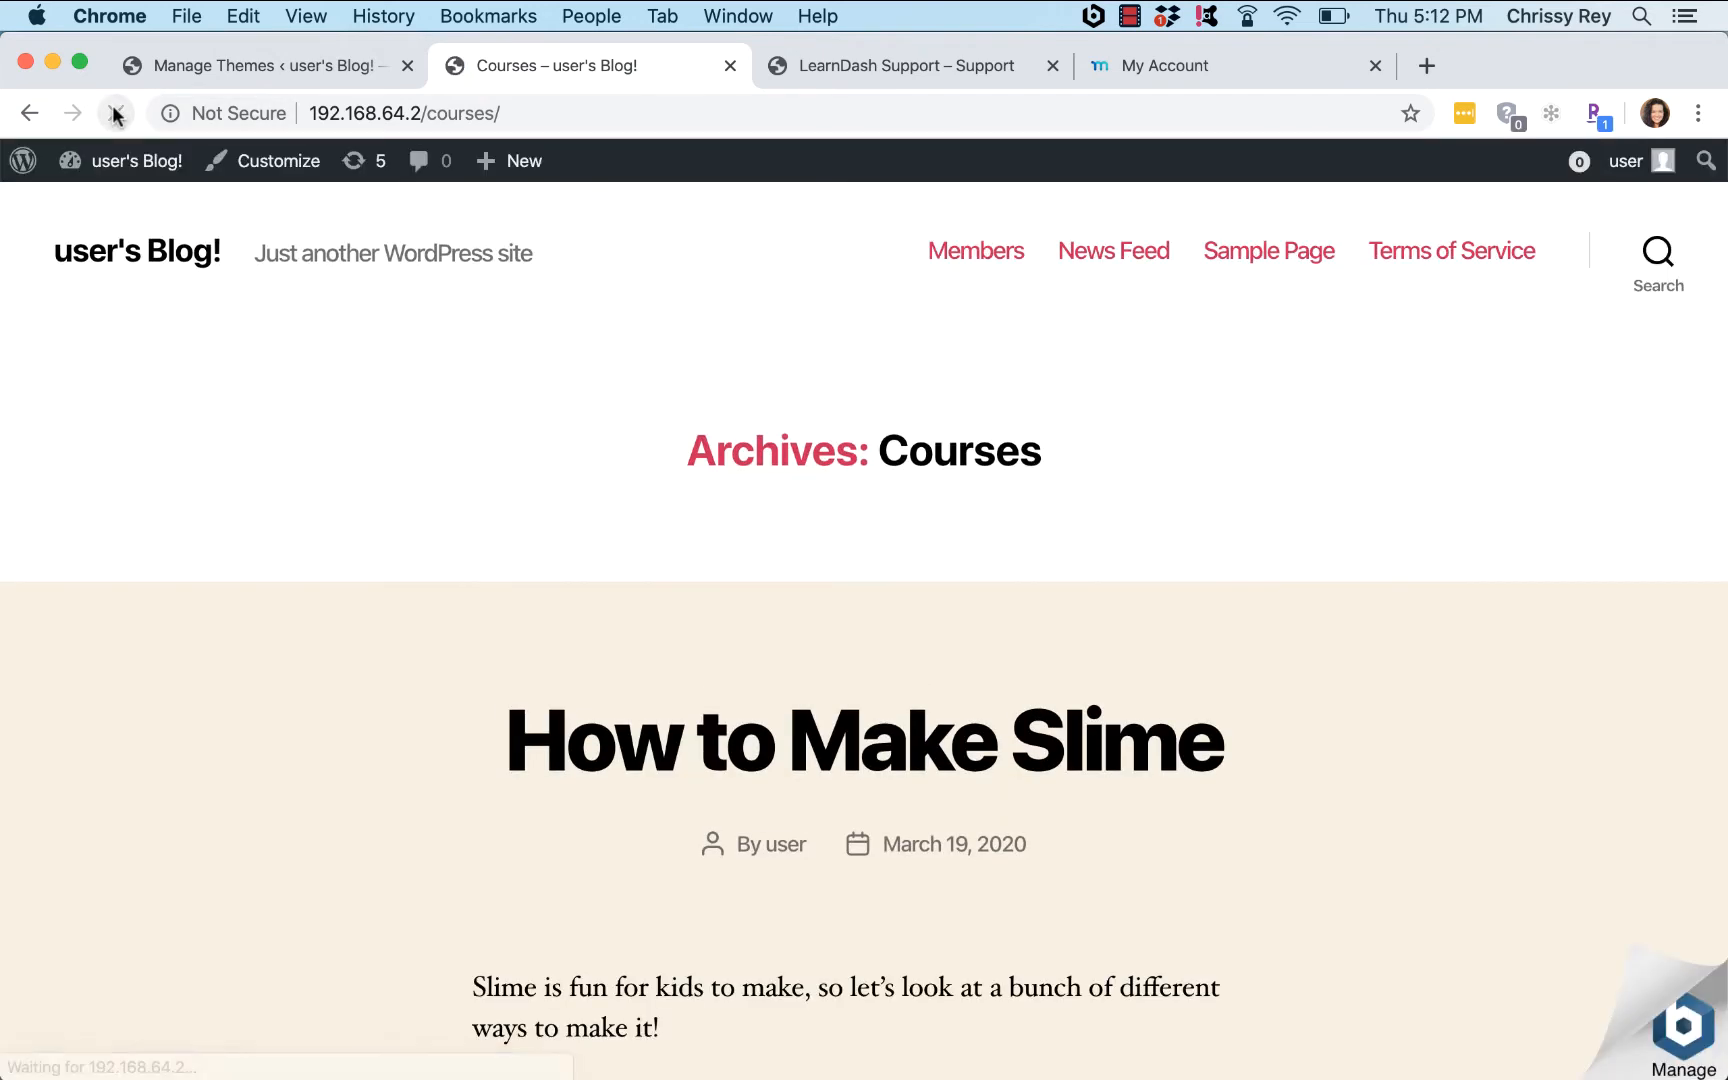
{"action": "left_click", "coordinate": [188, 65]}
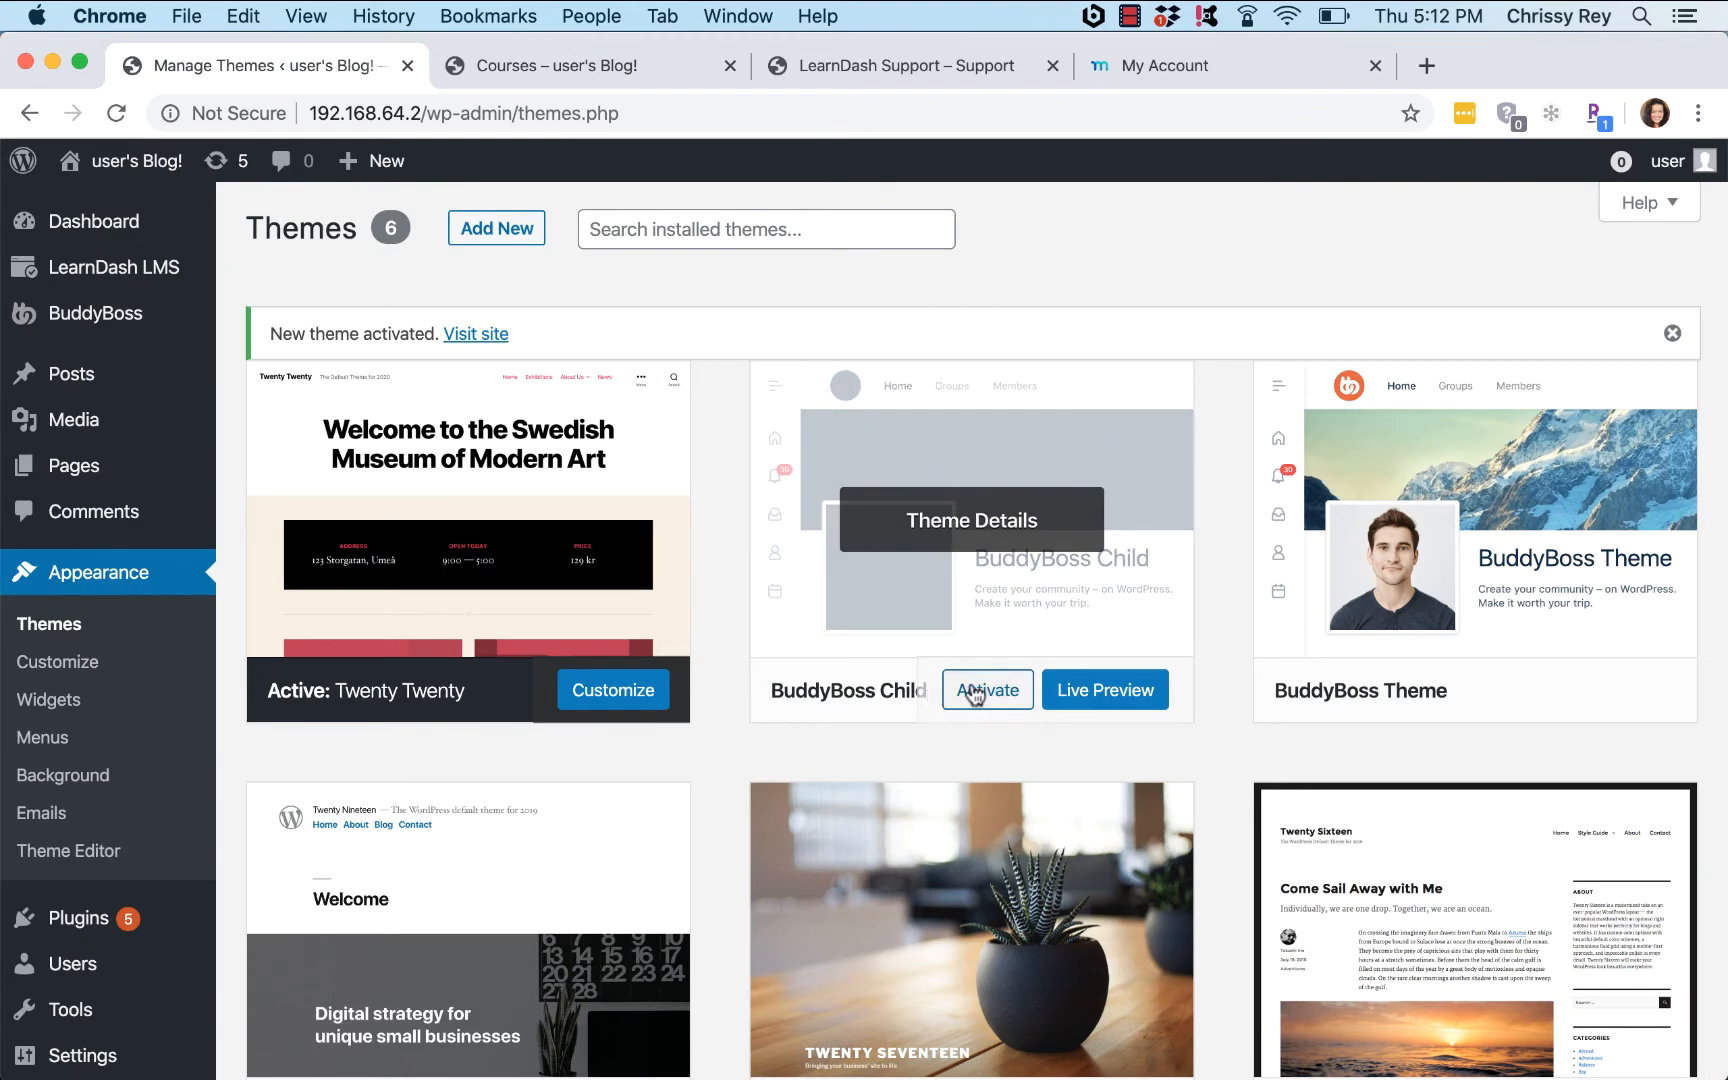
{"action": "left_click", "coordinate": [571, 63]}
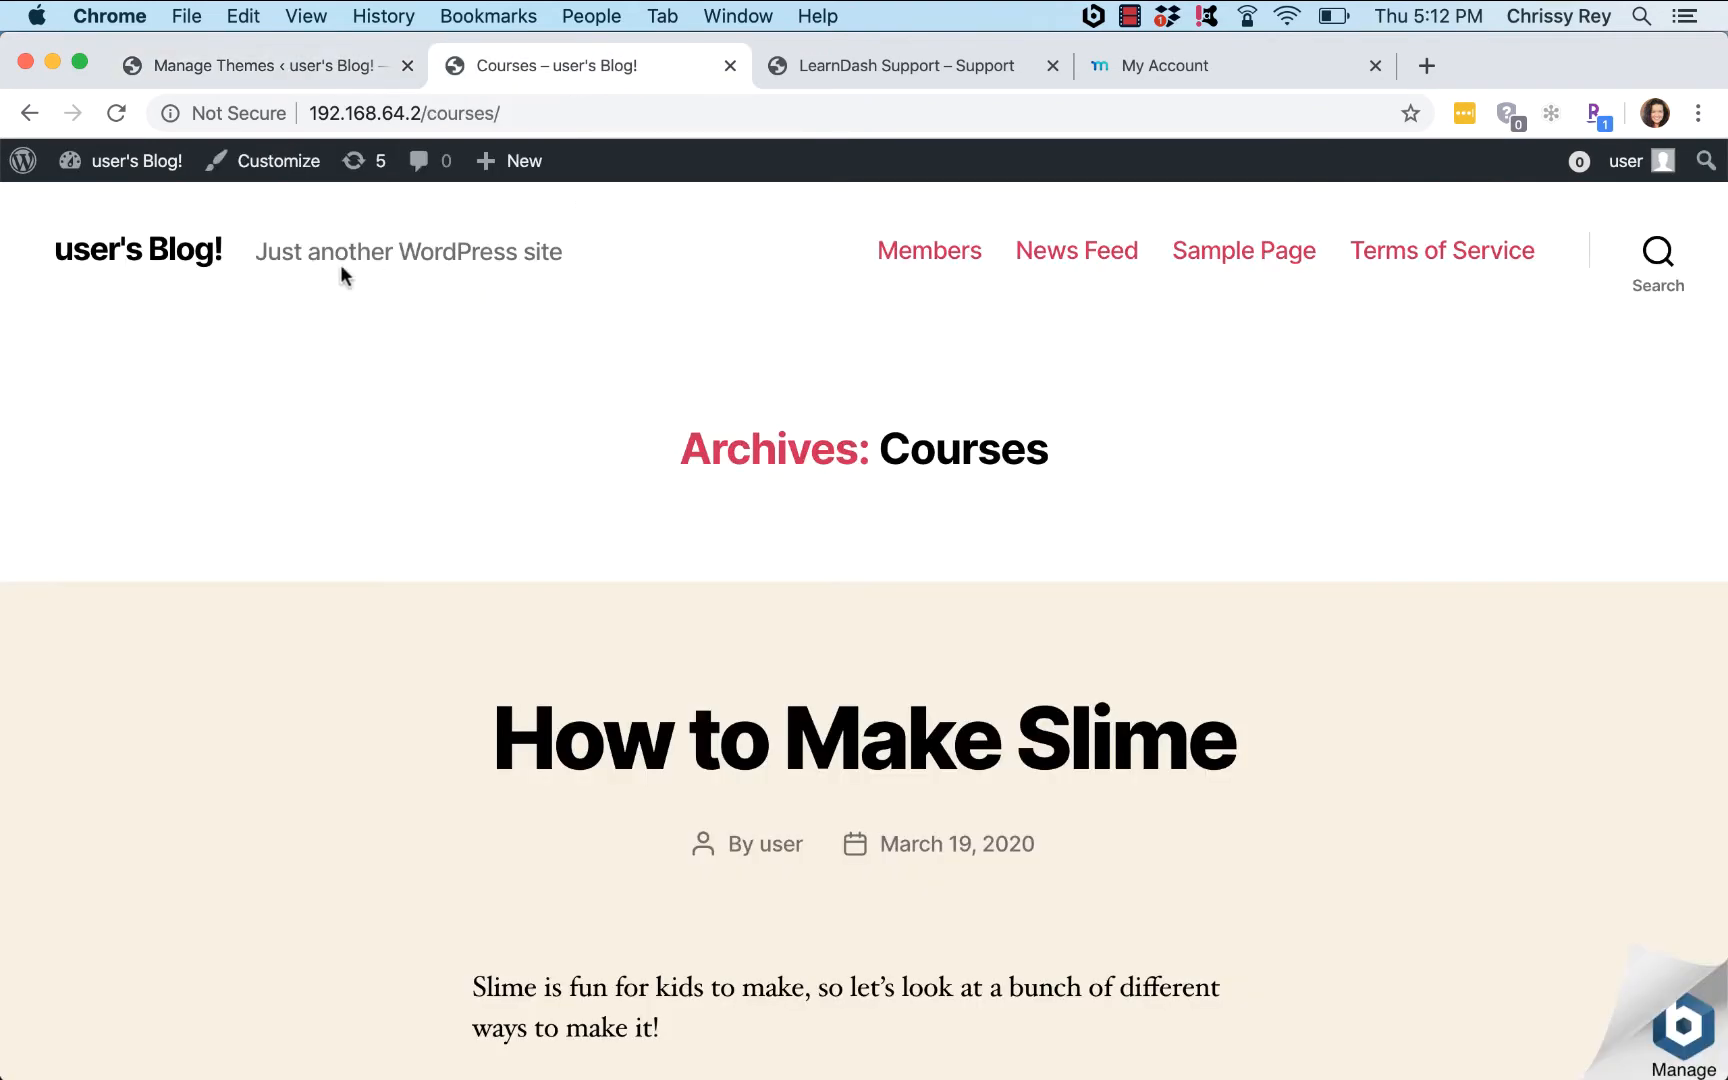
{"action": "left_click", "coordinate": [163, 256]}
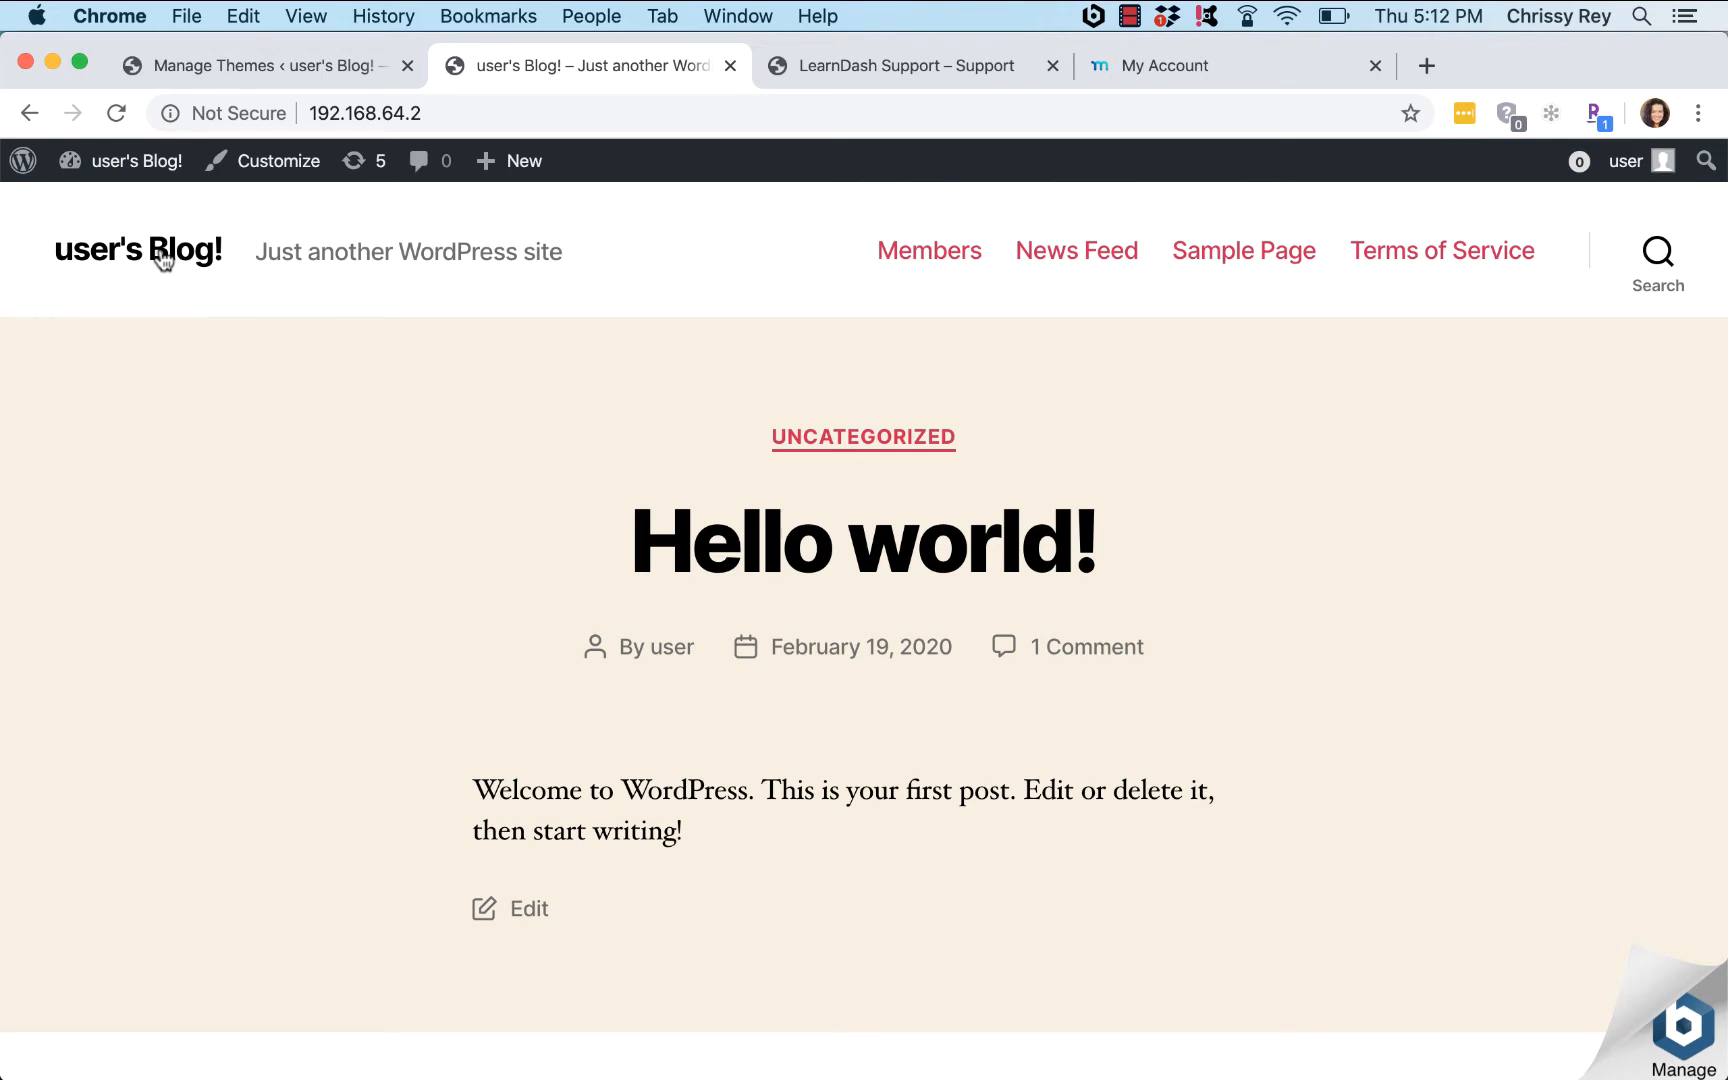
{"action": "left_click", "coordinate": [184, 68]}
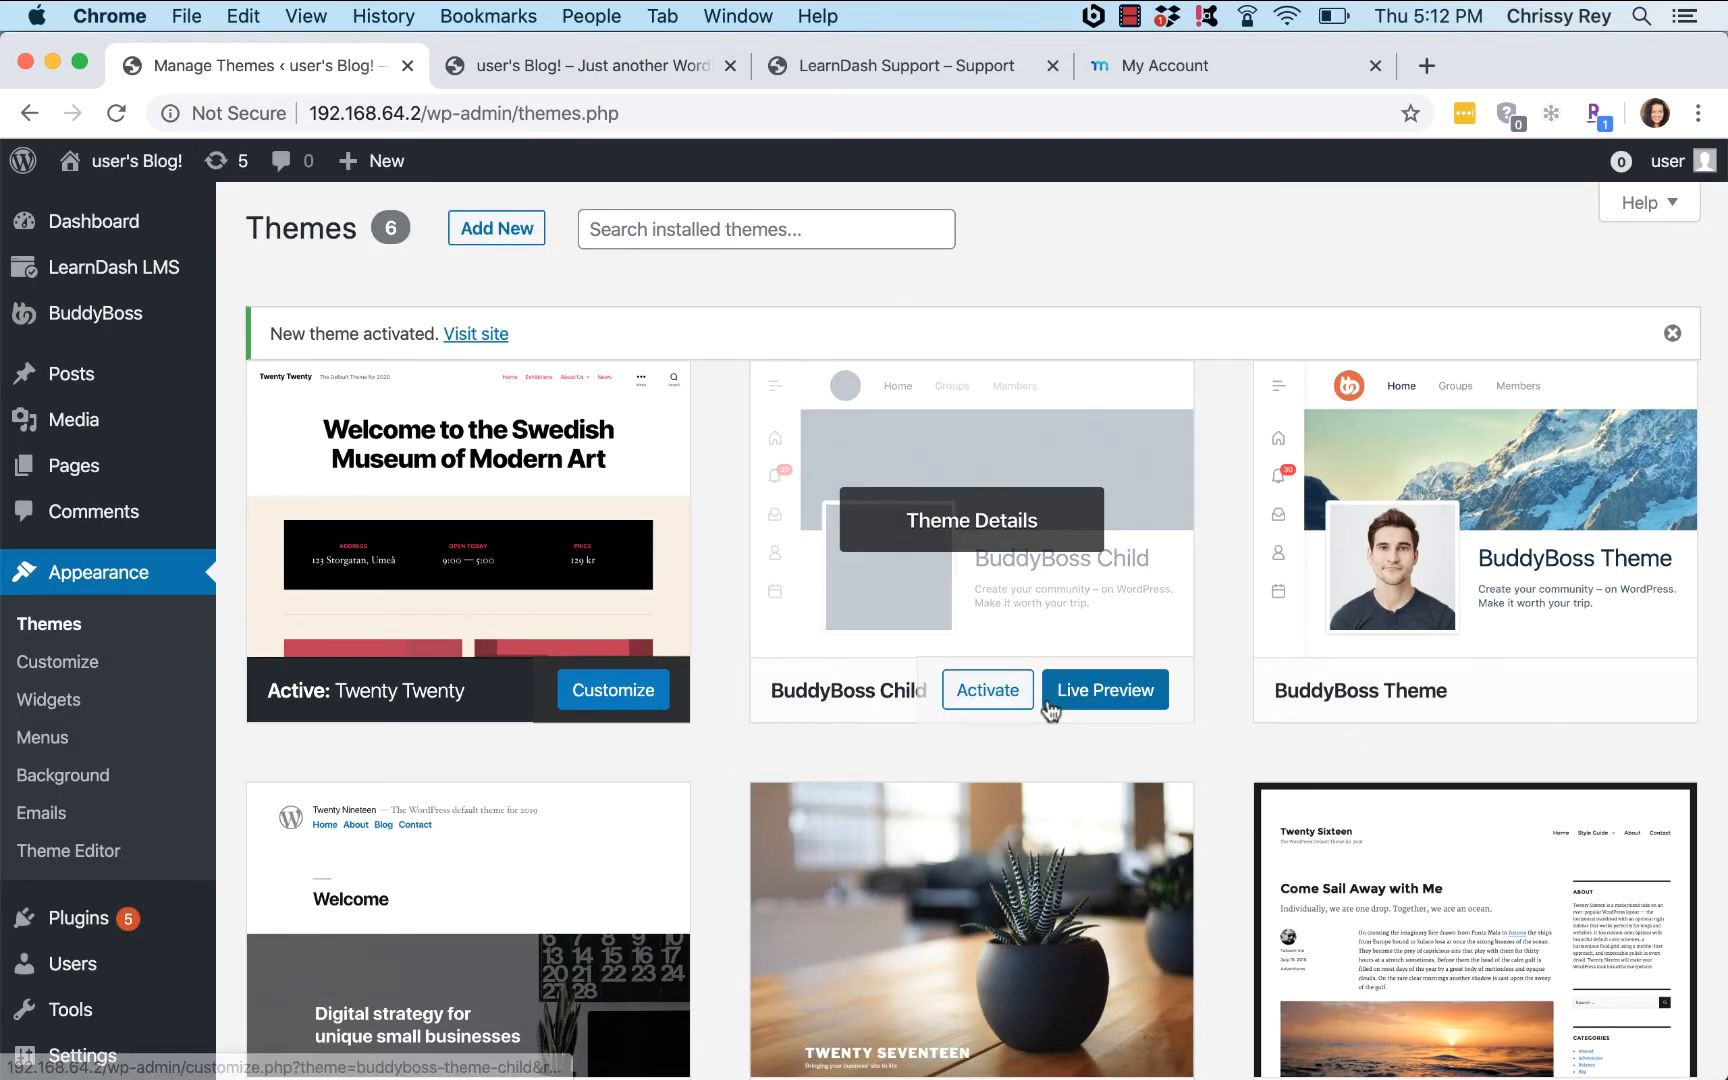
Step: Reactivate BuddyBoss Child, dismiss its welcome popup, and reload the Courses page in its layout
{"action": "left_click", "coordinate": [975, 700]}
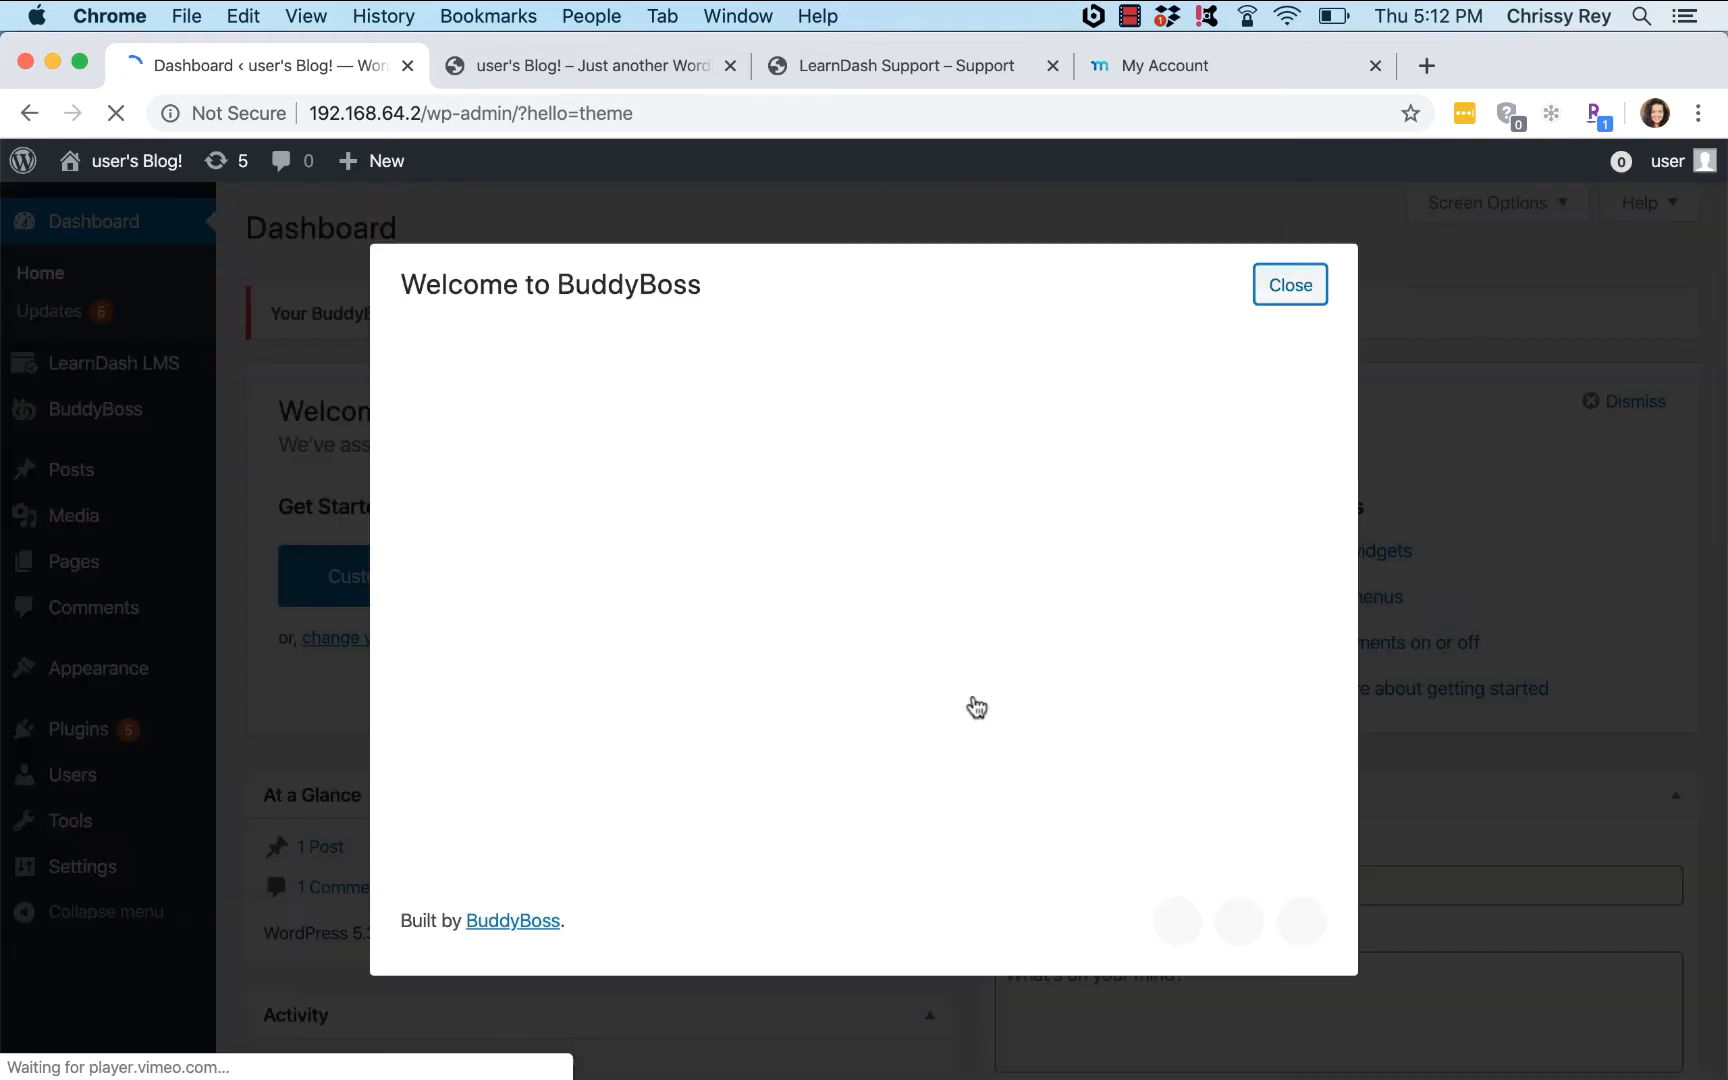
{"action": "left_click", "coordinate": [1286, 289]}
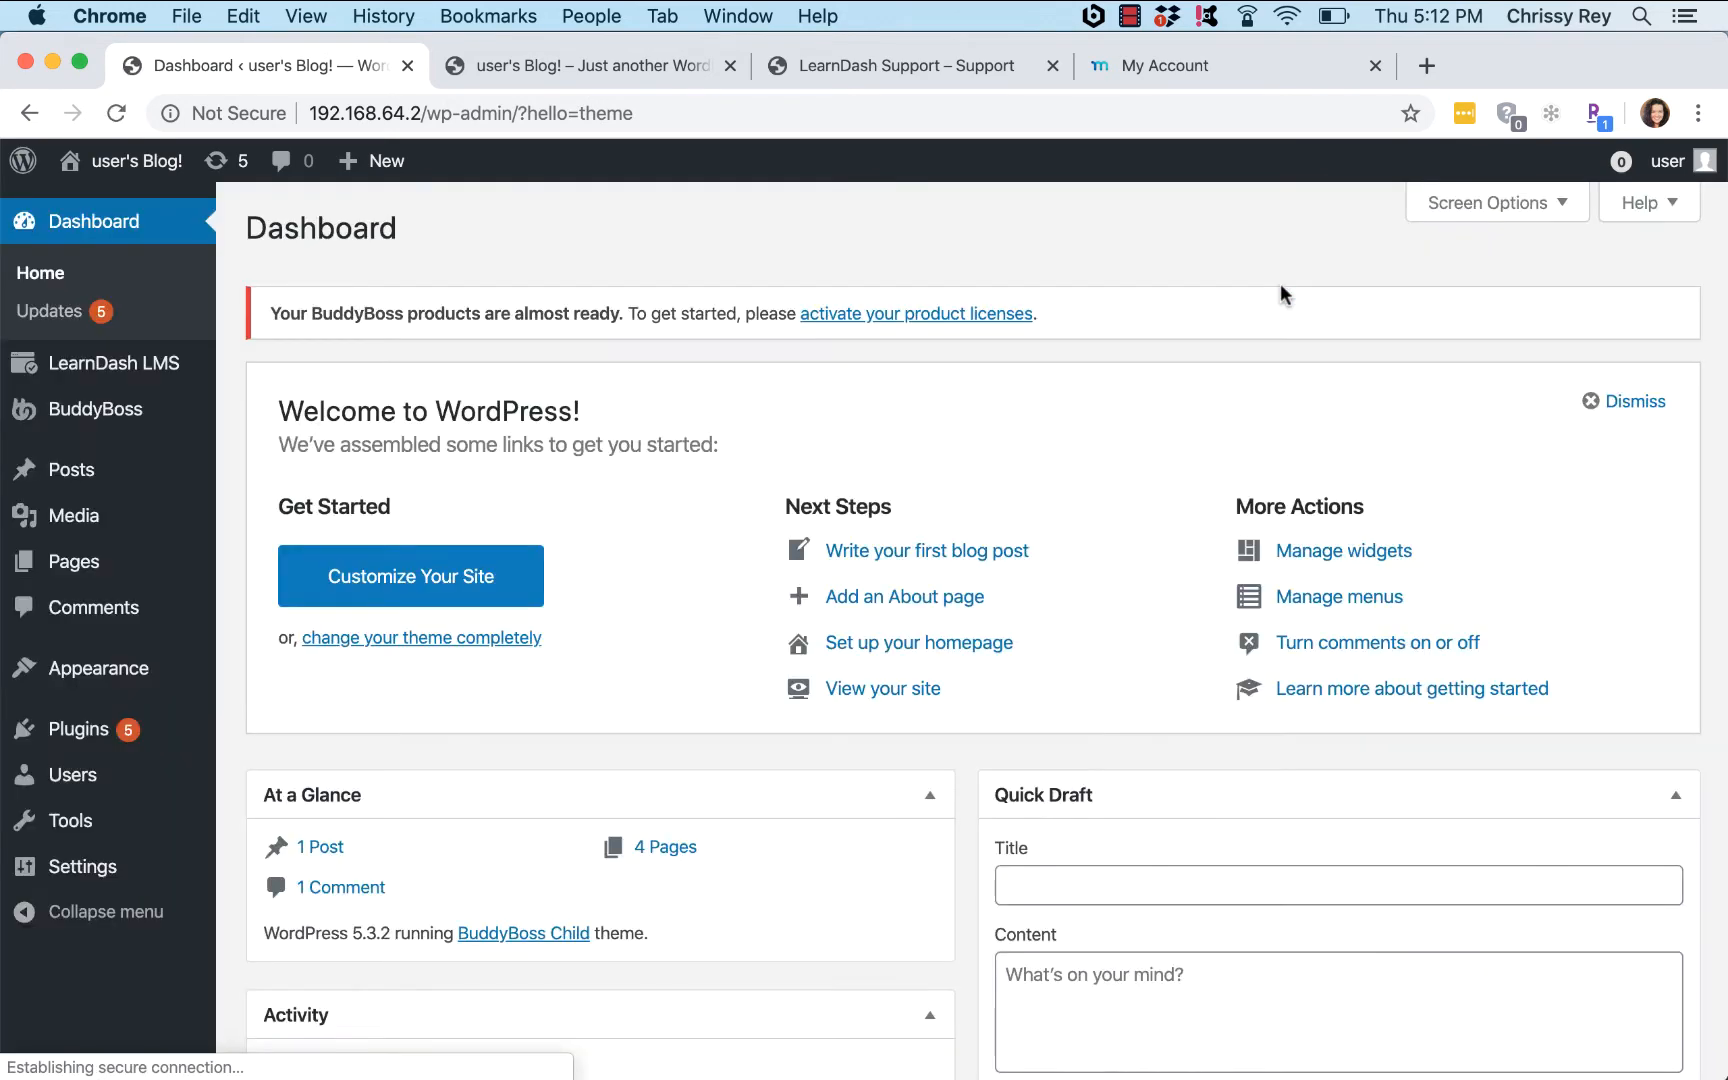
{"action": "left_click", "coordinate": [596, 64]}
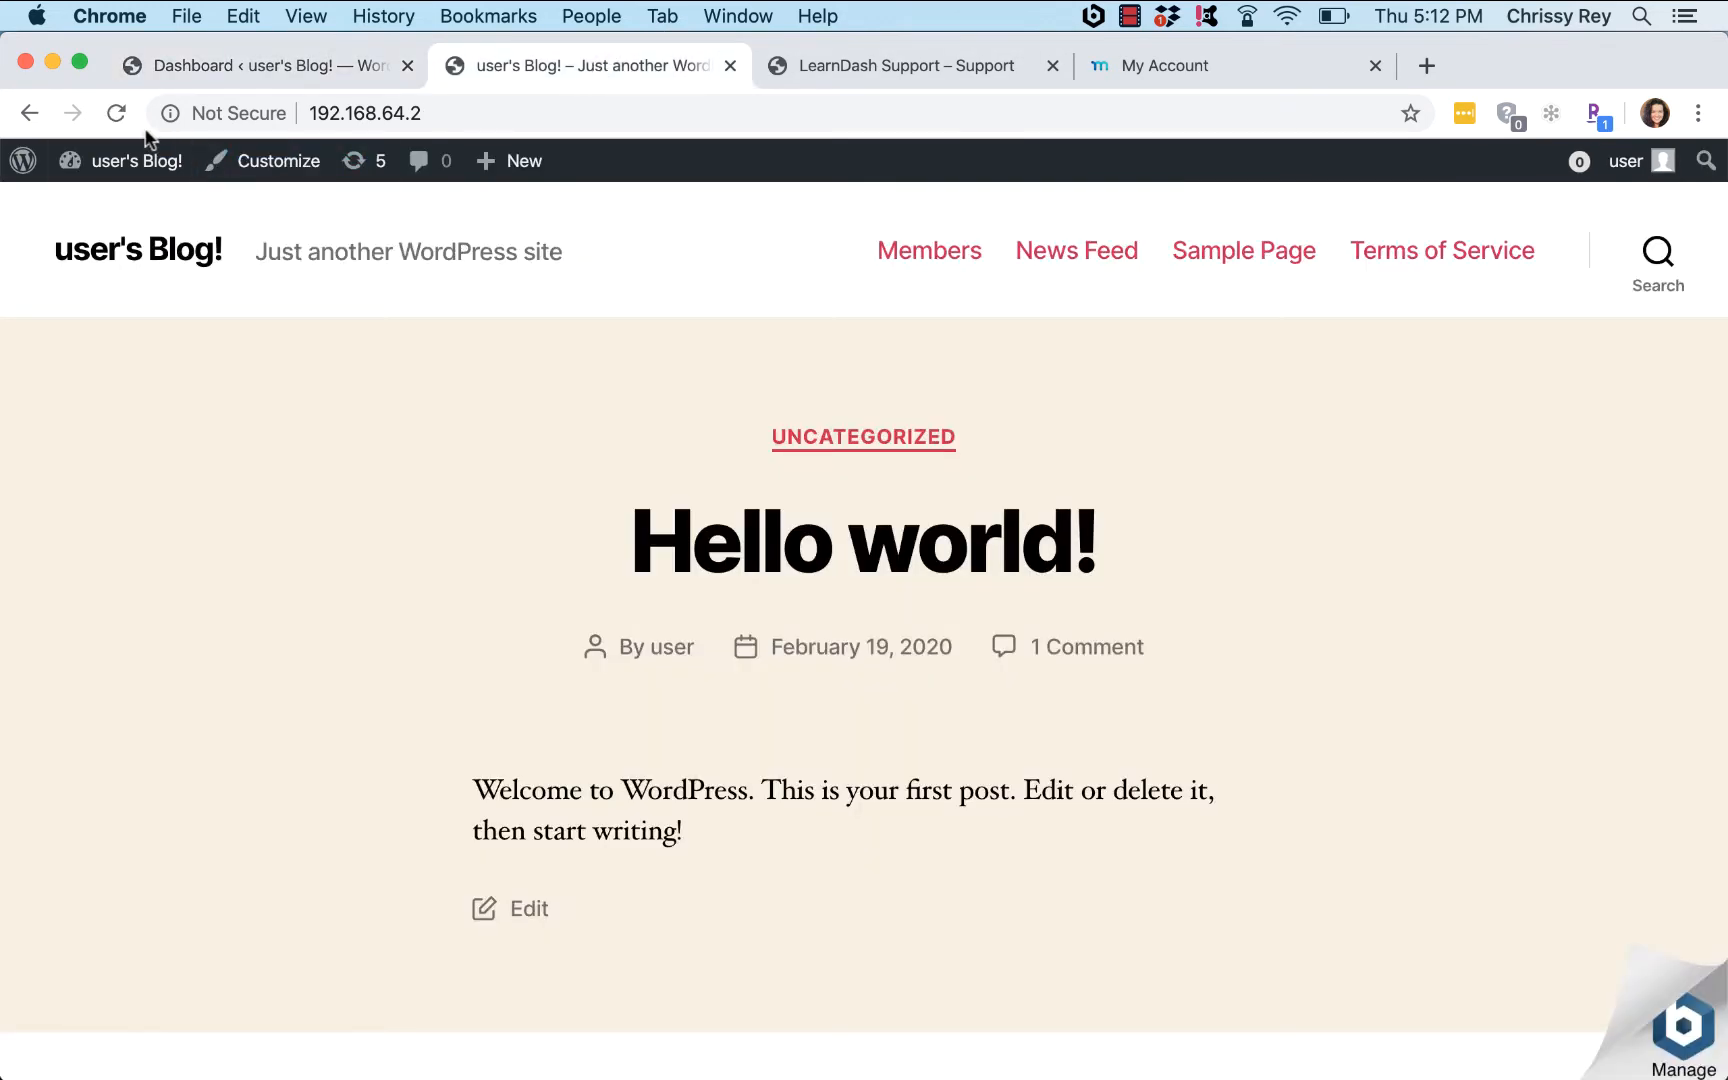
{"action": "left_click", "coordinate": [27, 114]}
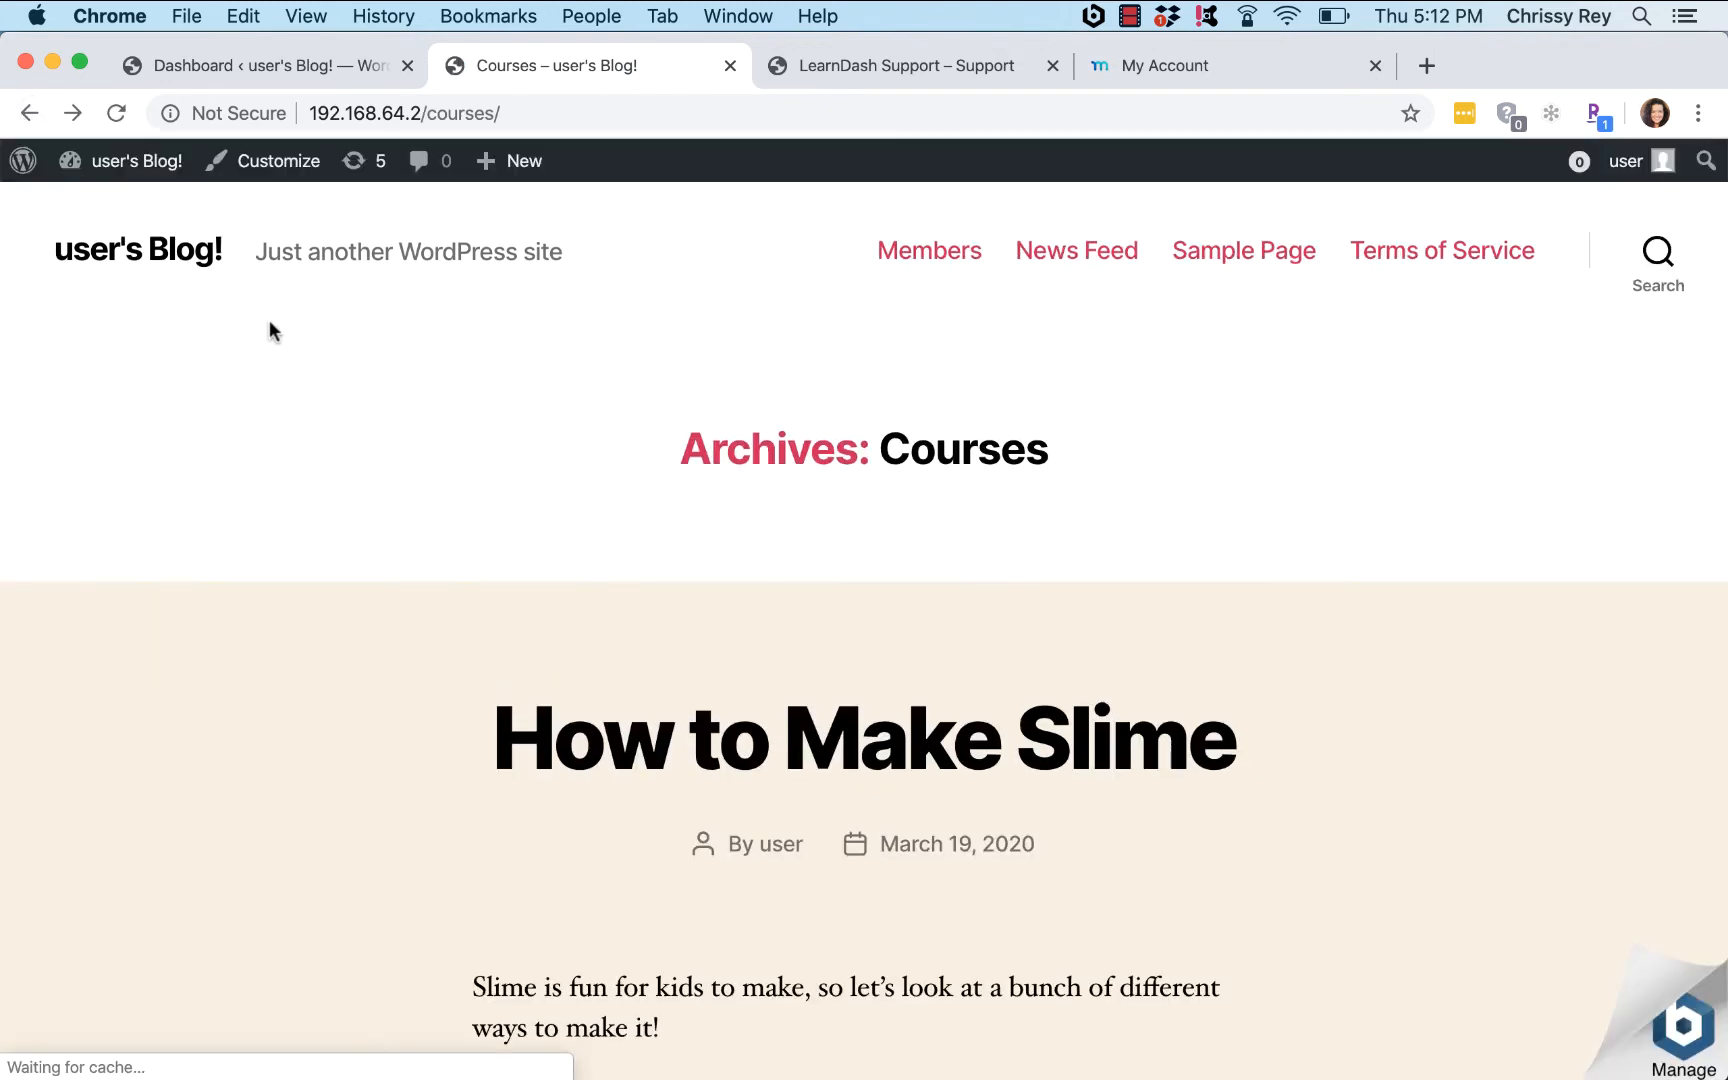
{"action": "left_click", "coordinate": [116, 114]}
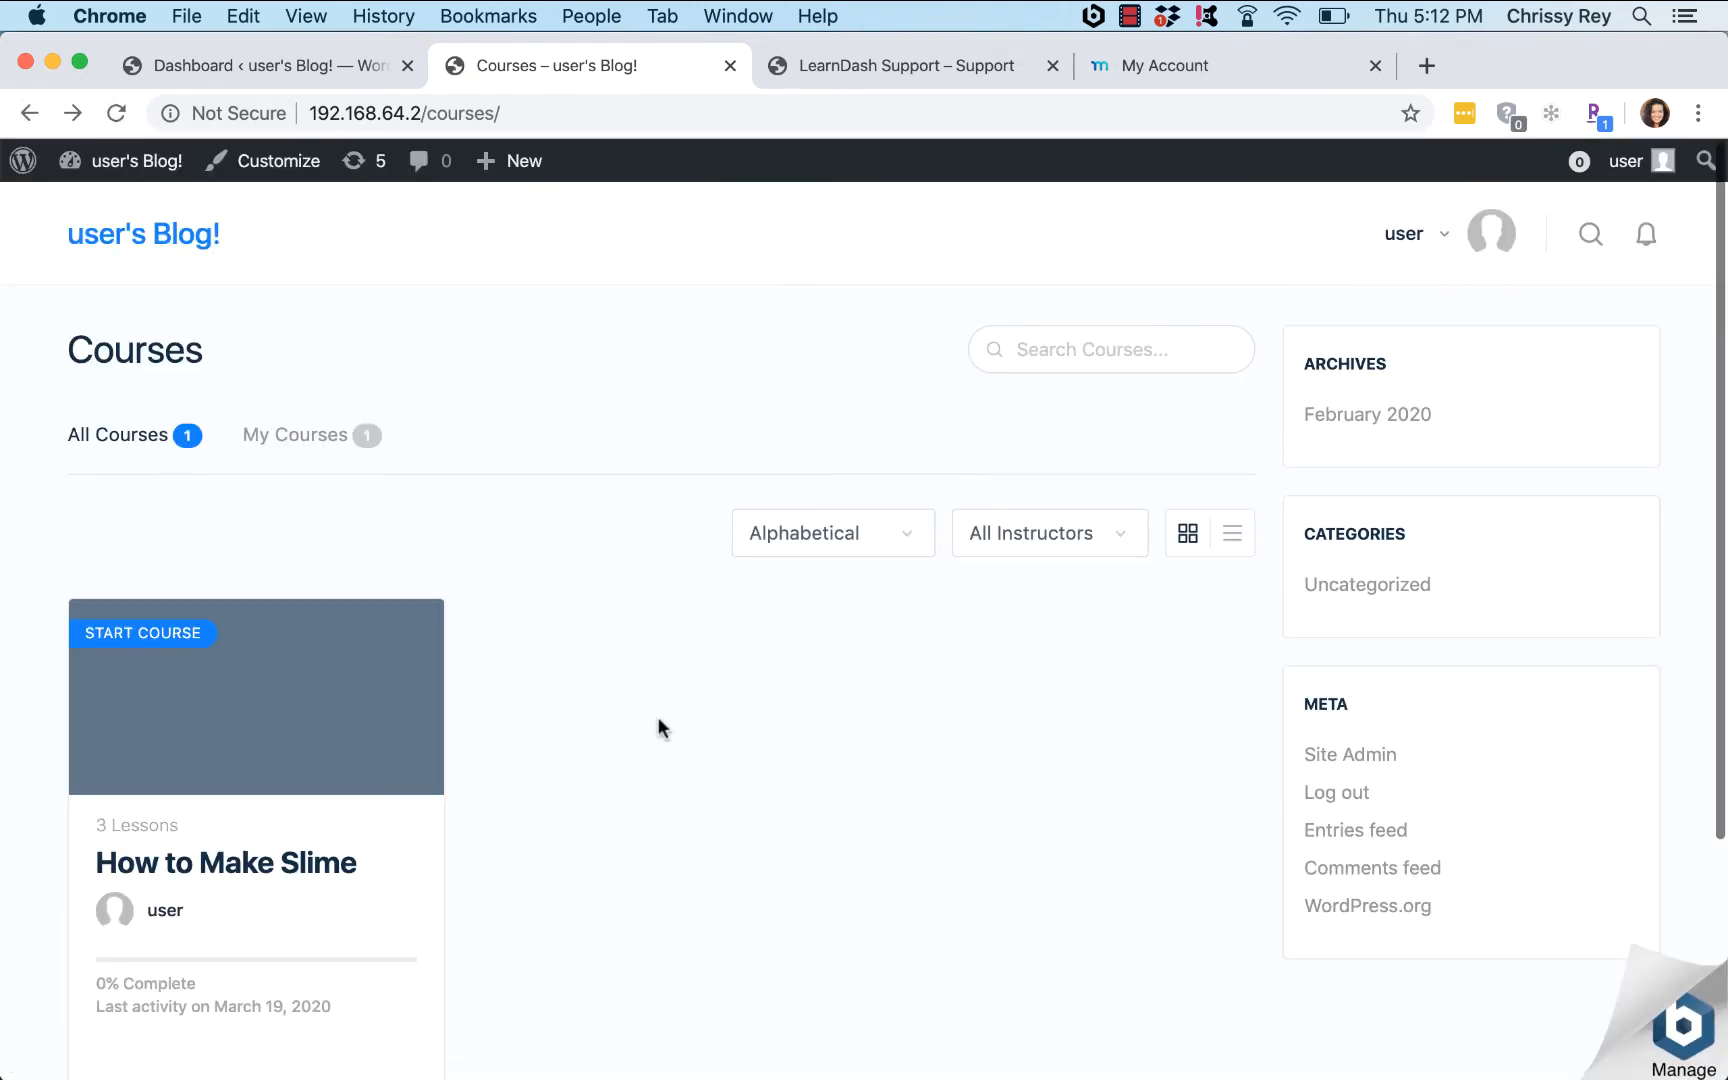
Step: View the How to Make Slime course page, then go to the admin Dashboard
{"action": "scroll", "coordinate": [657, 716], "scroll_direction": "down", "scroll_amount": 3}
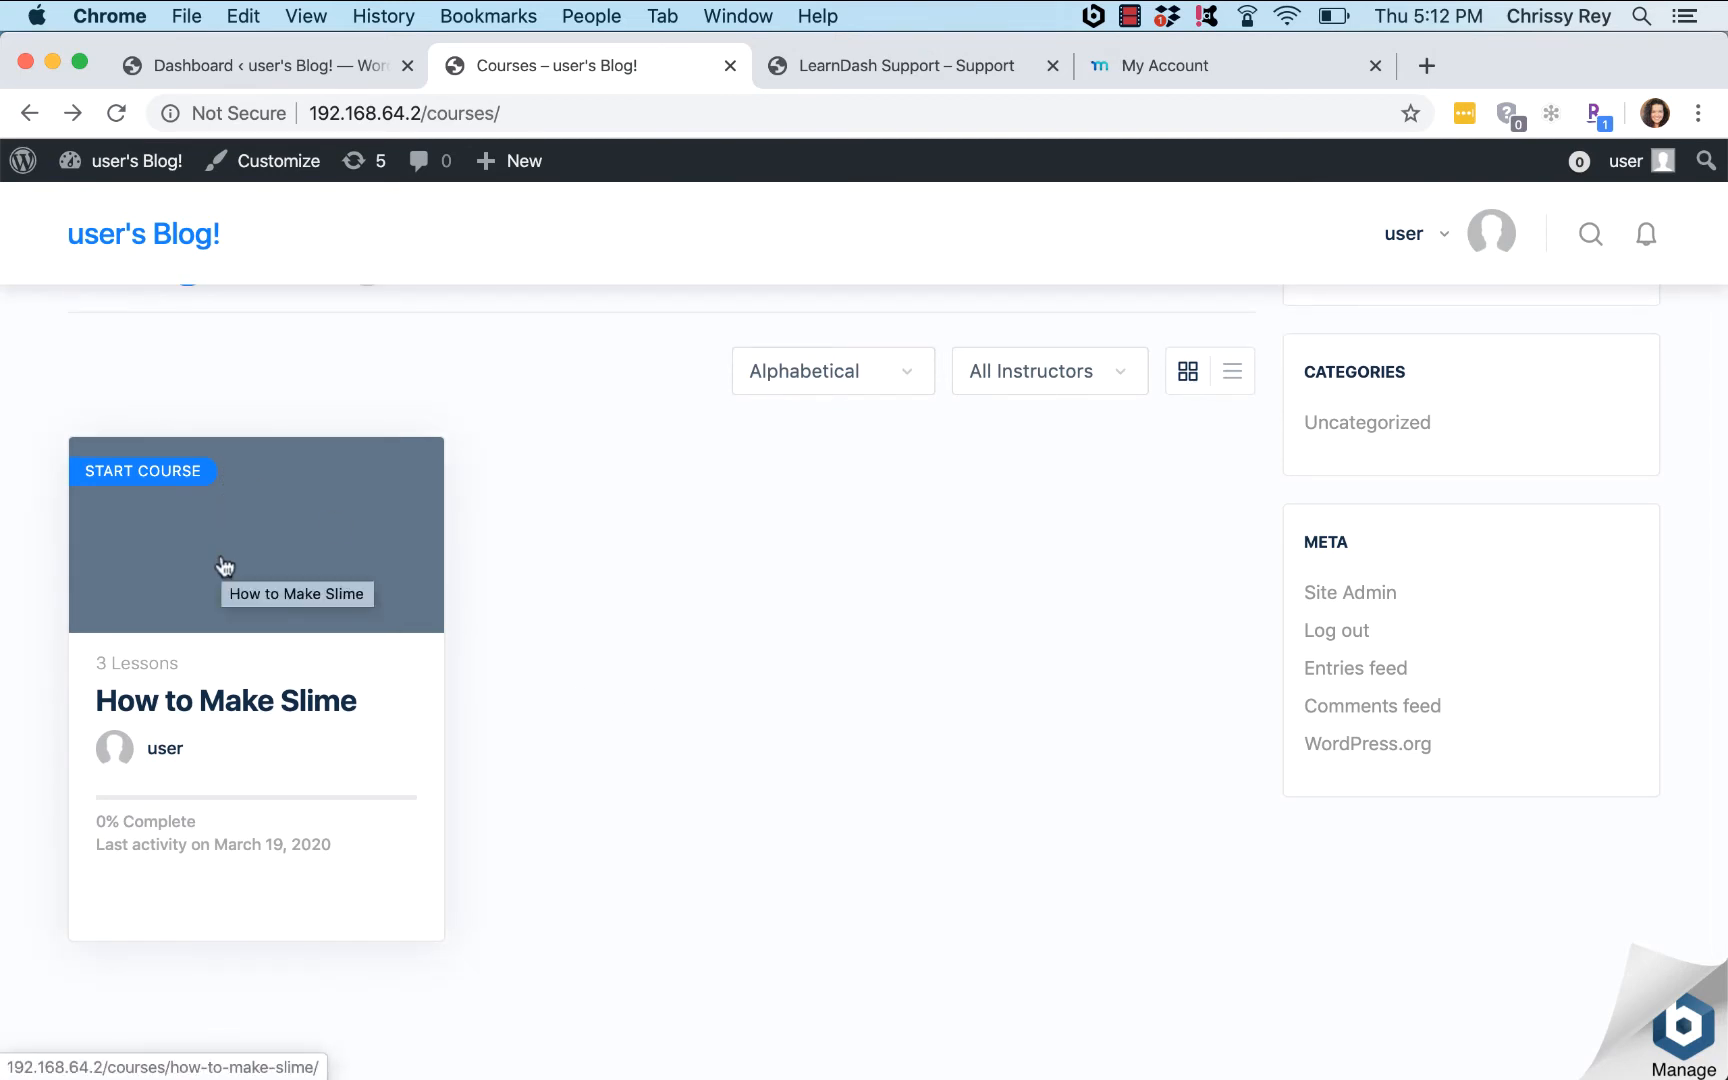
{"action": "left_click", "coordinate": [230, 591]}
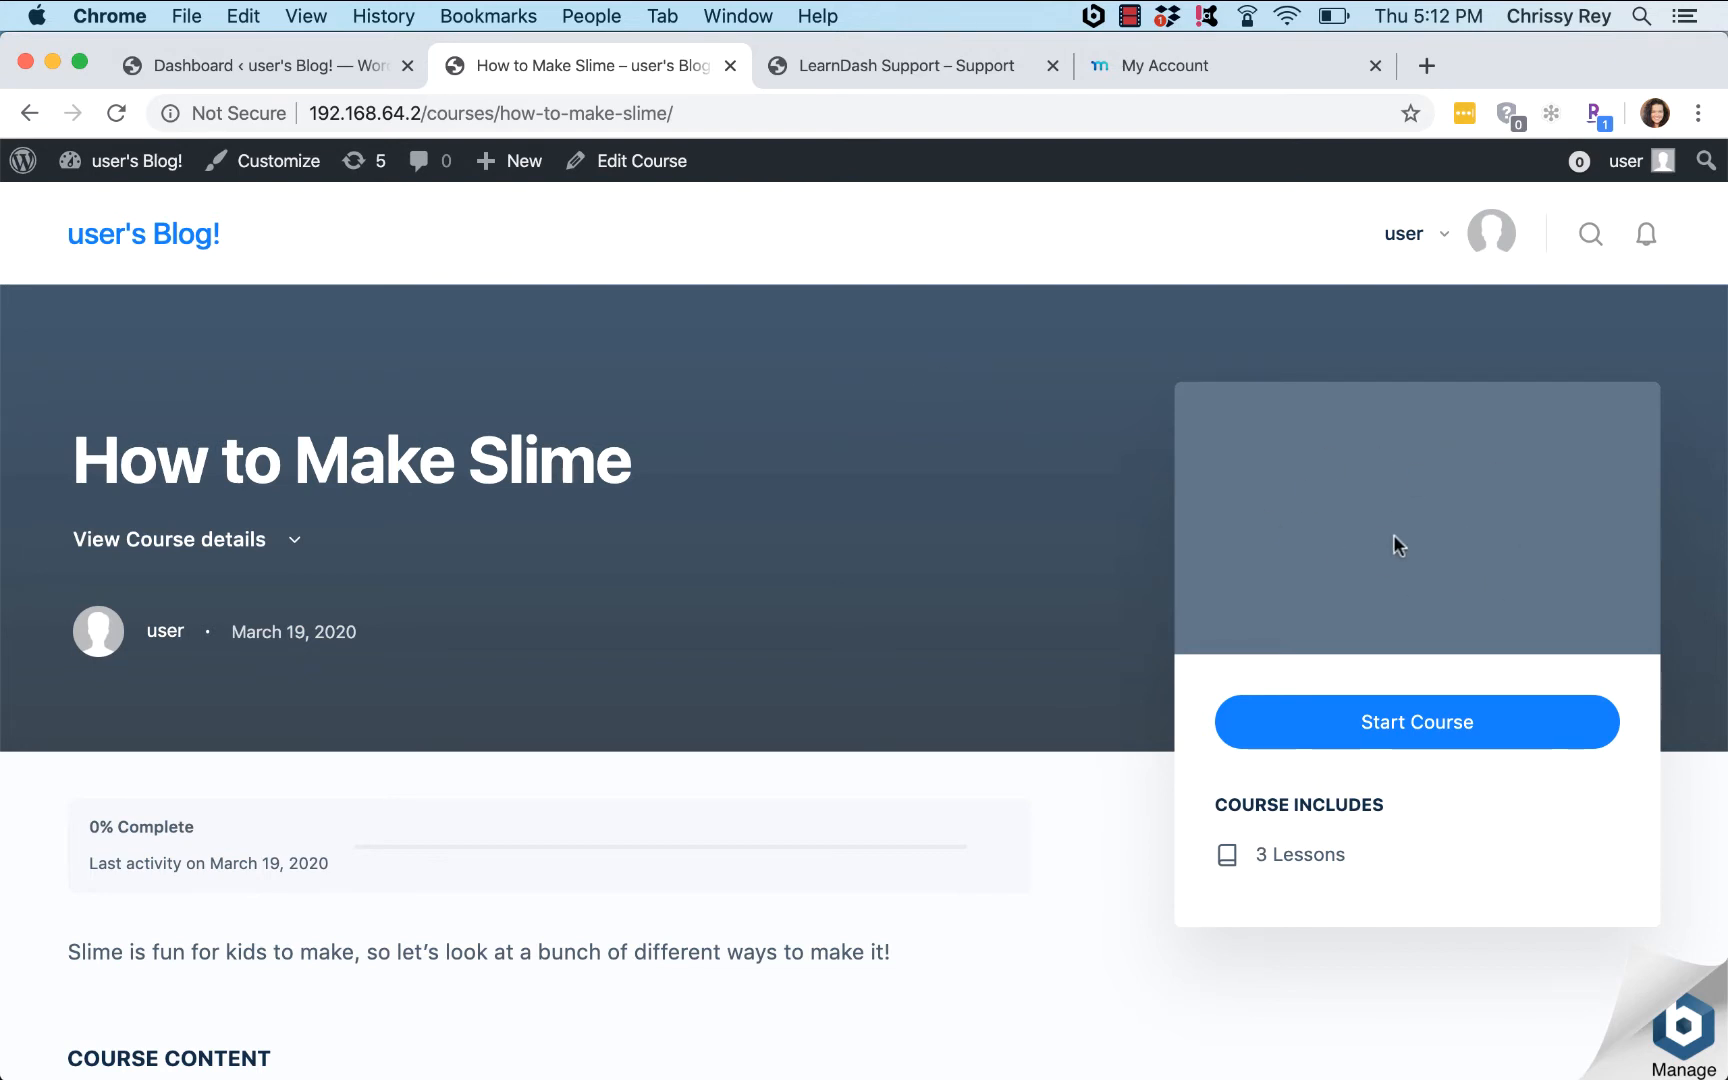
{"action": "left_click", "coordinate": [281, 59]}
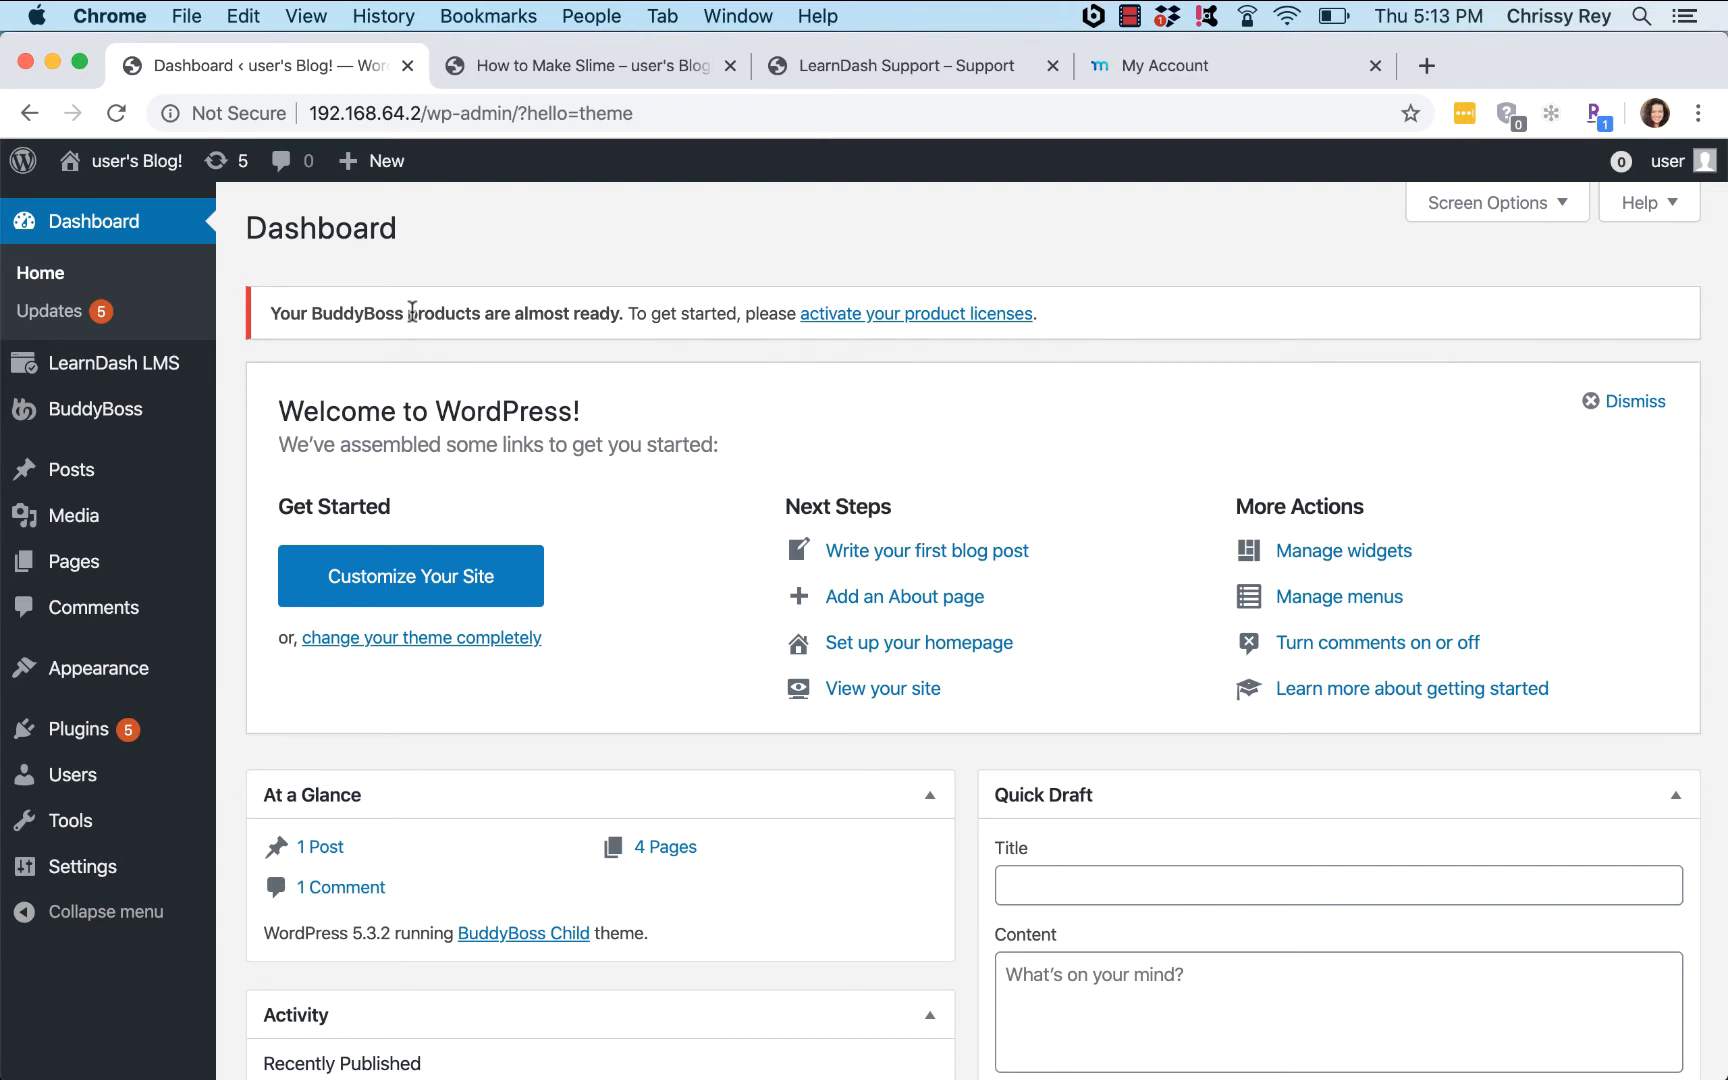
{"action": "mouse_move", "coordinate": [140, 669]}
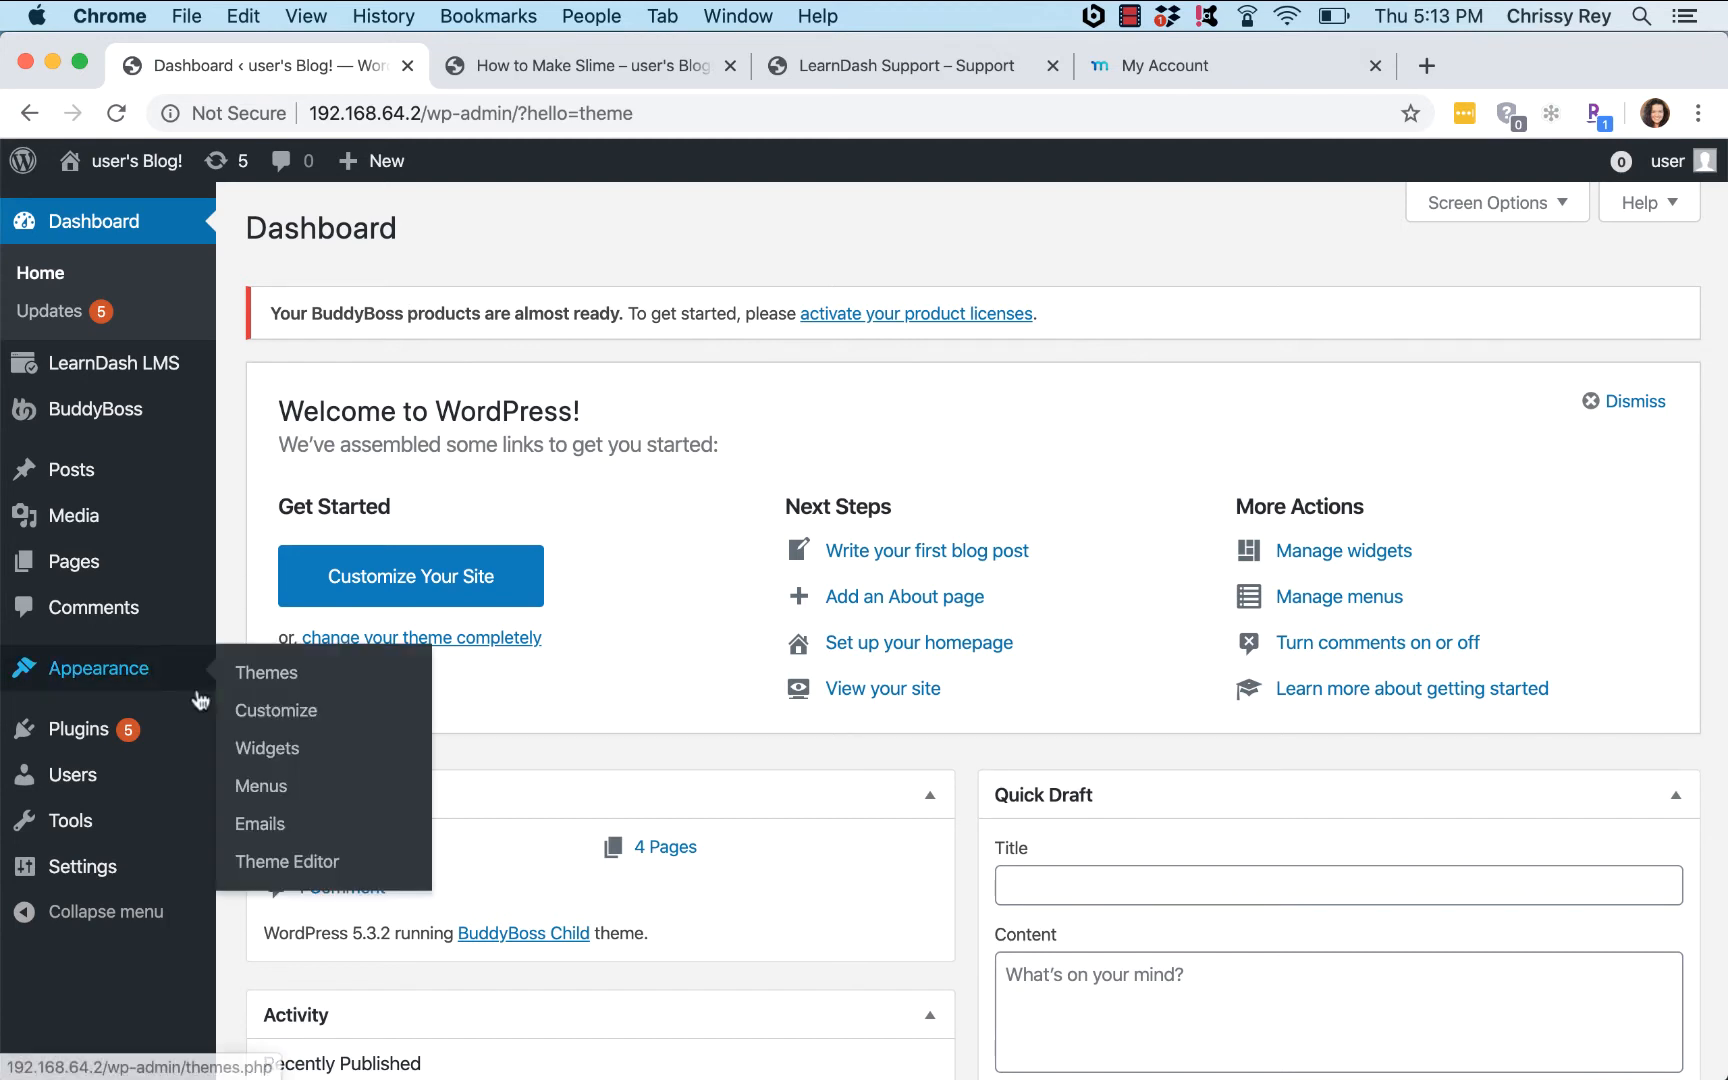
Step: Create and save a new navigation menu named Titlebar
{"action": "left_click", "coordinate": [280, 786]}
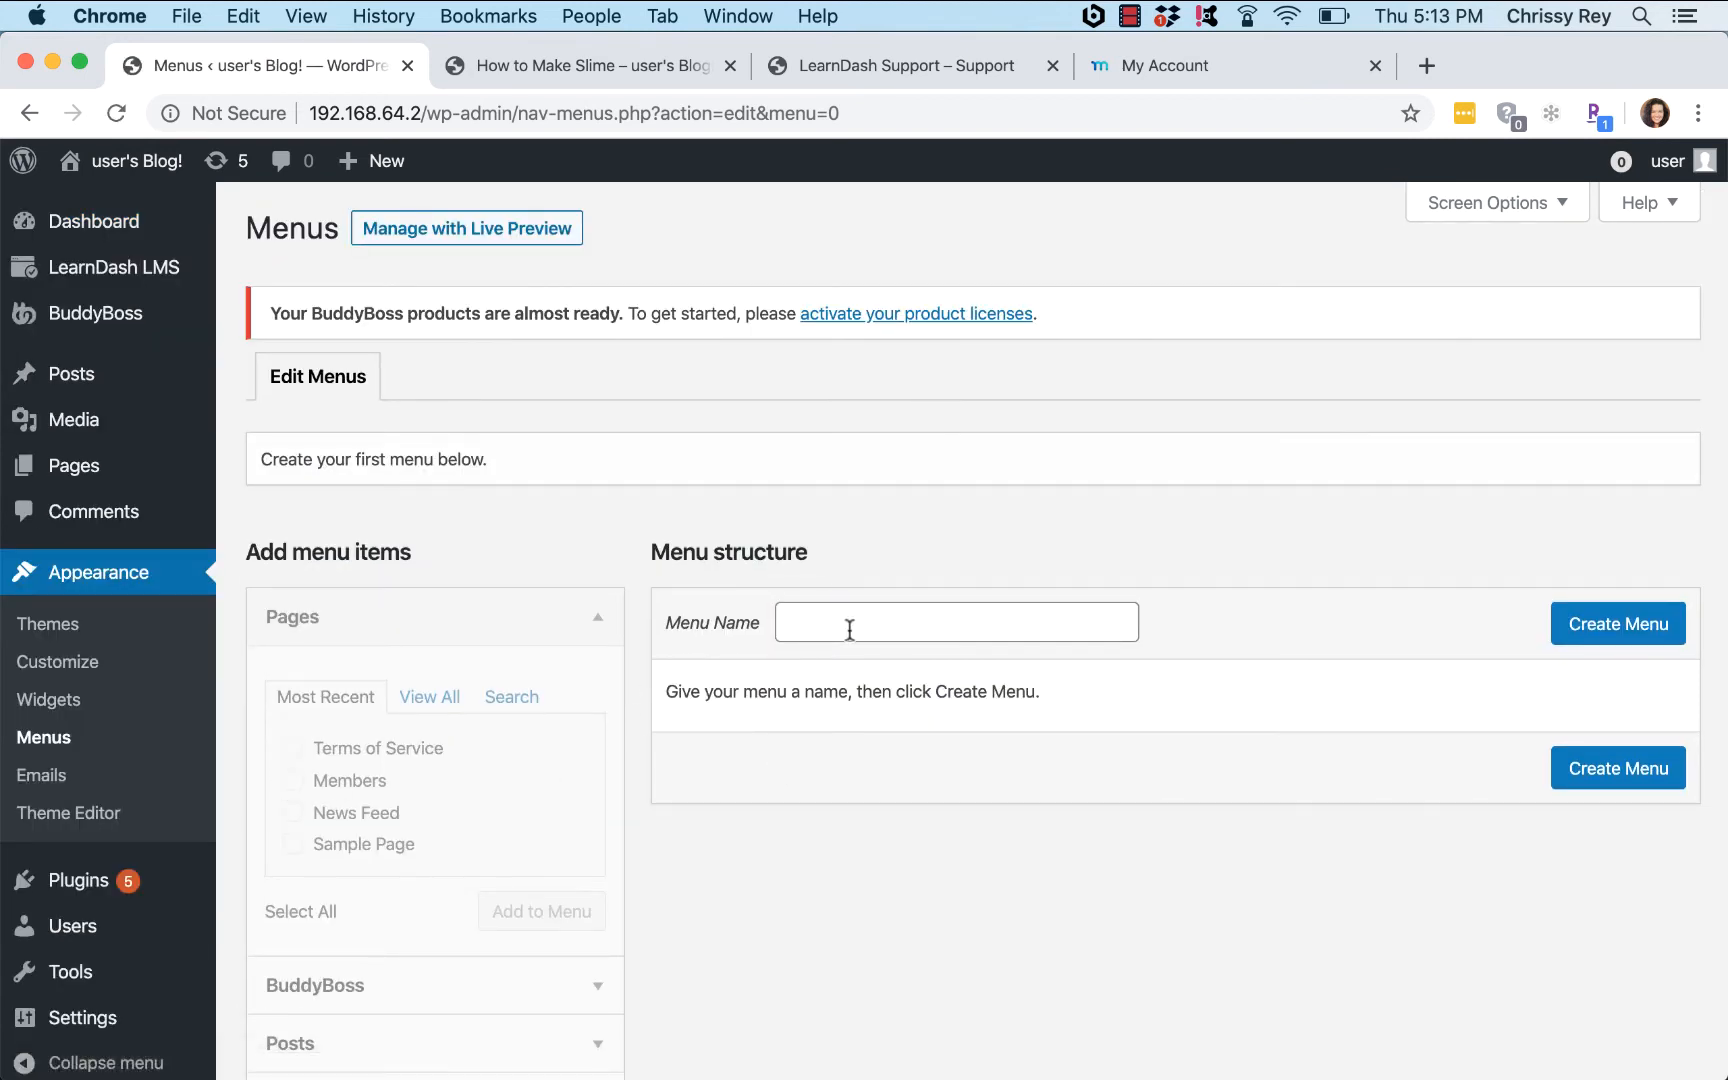
{"action": "left_click", "coordinate": [849, 629]}
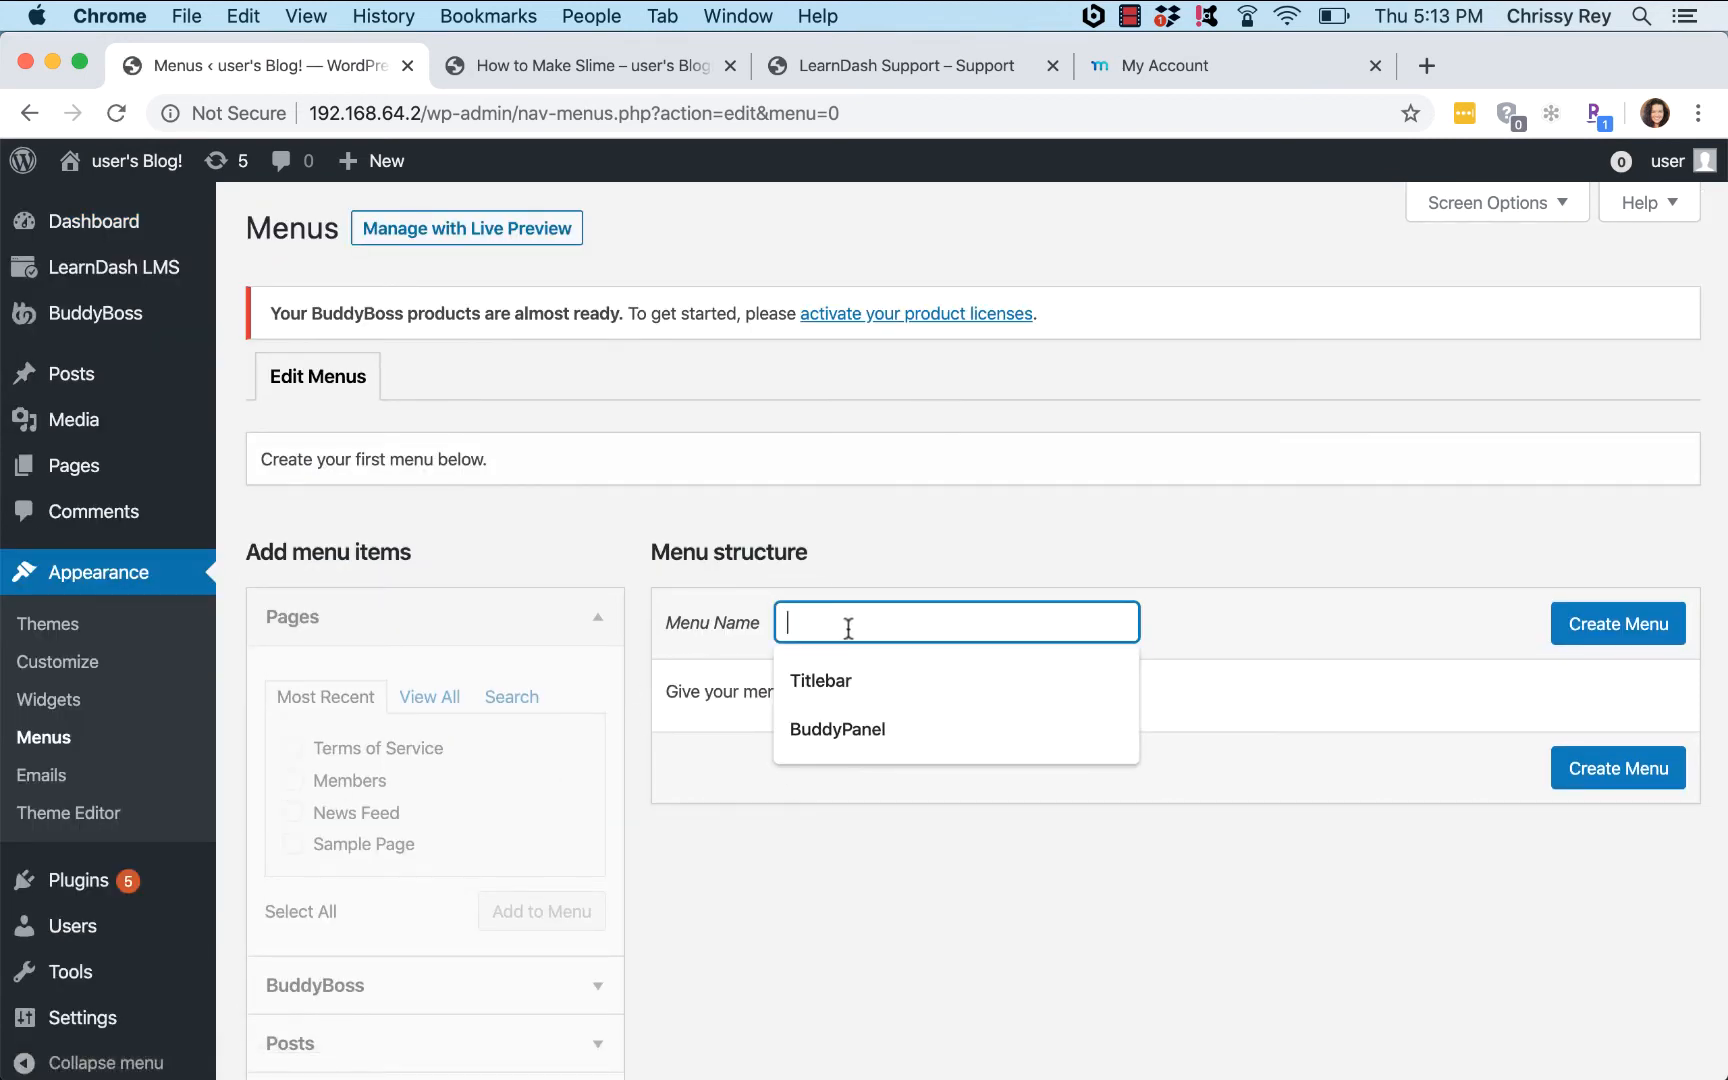
{"action": "left_click", "coordinate": [850, 685]}
{"action": "left_click", "coordinate": [1604, 637]}
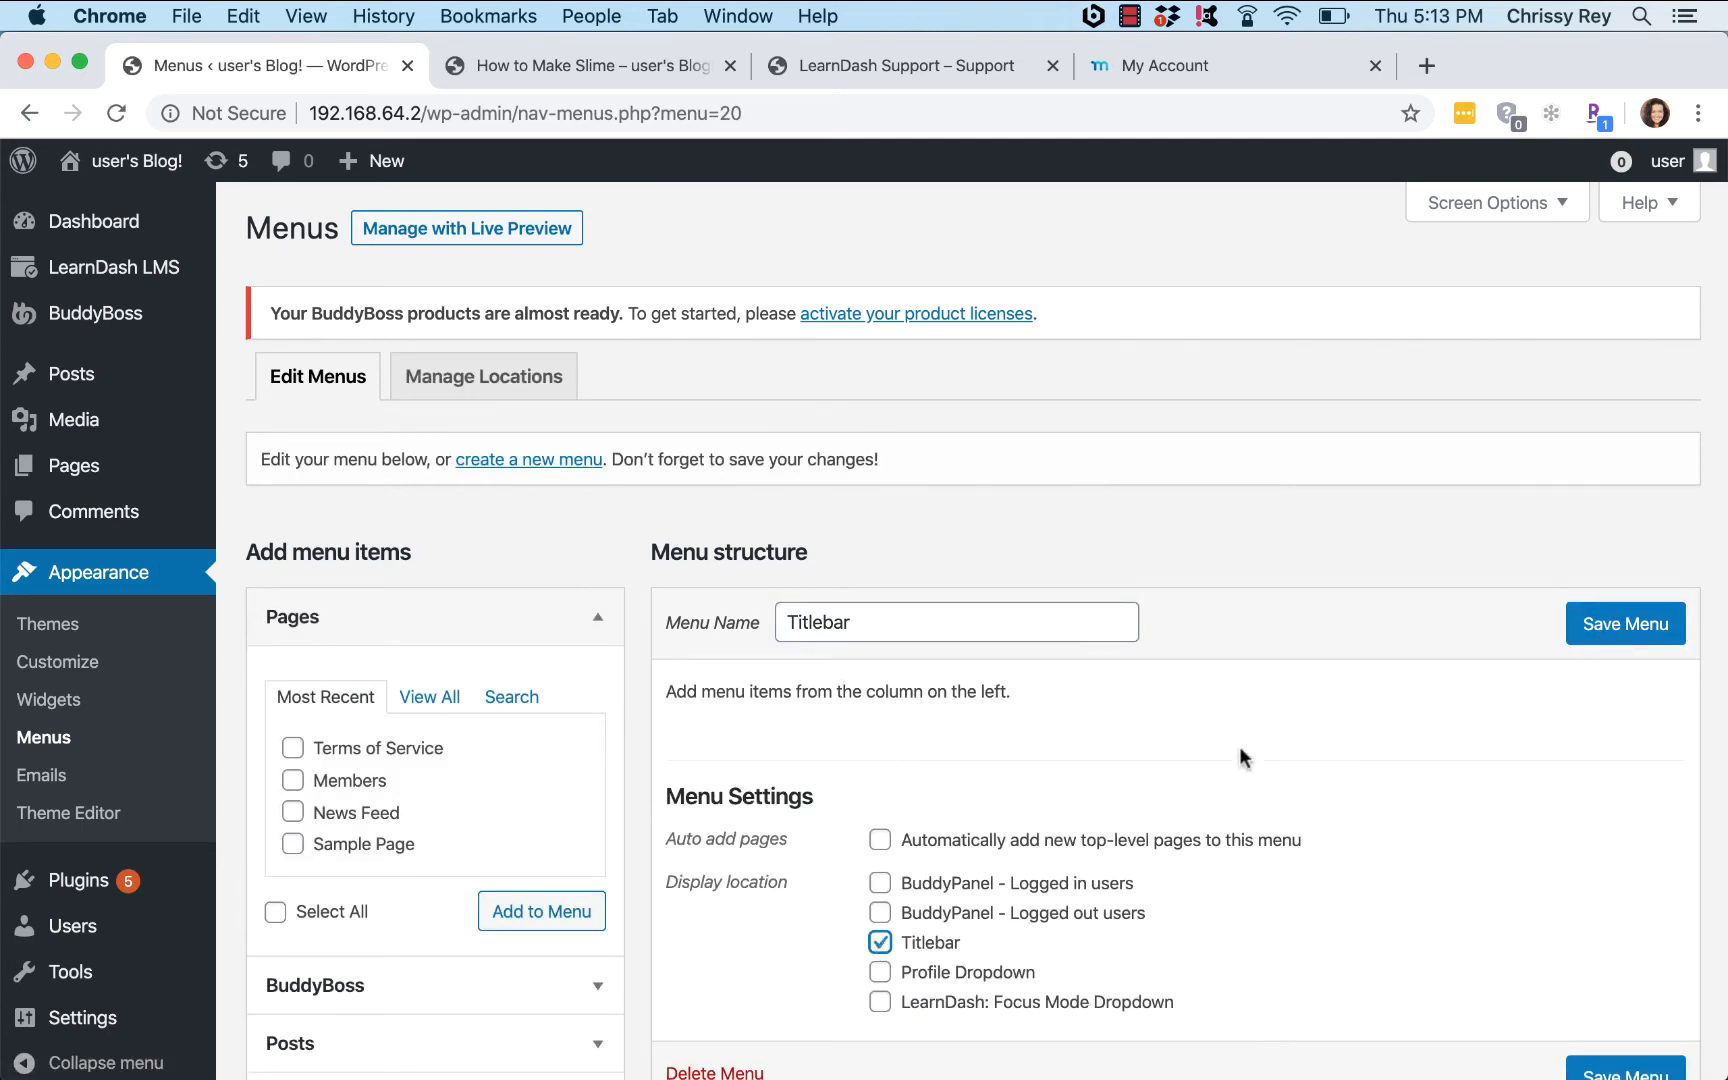
{"action": "left_click", "coordinate": [1615, 628]}
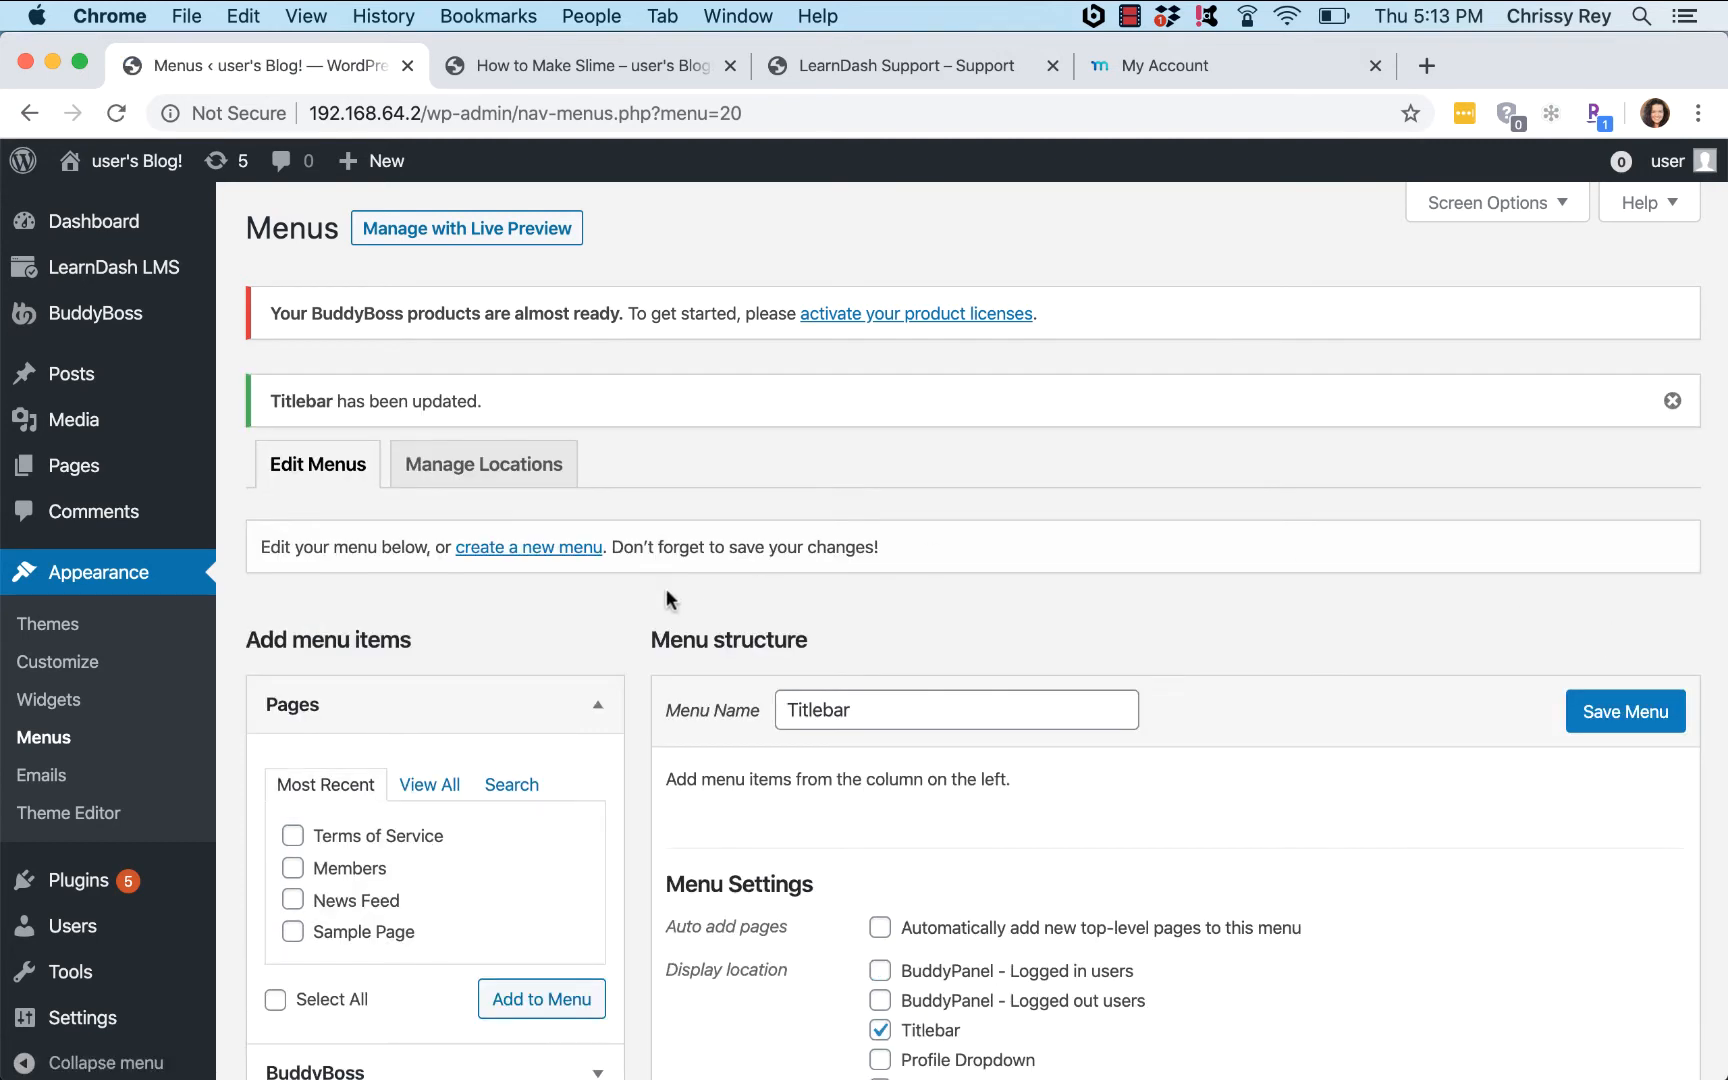
Step: Browse the BuddyBoss and Courses link panels available to add to the menu
{"action": "scroll", "coordinate": [676, 590], "scroll_direction": "down", "scroll_amount": 5}
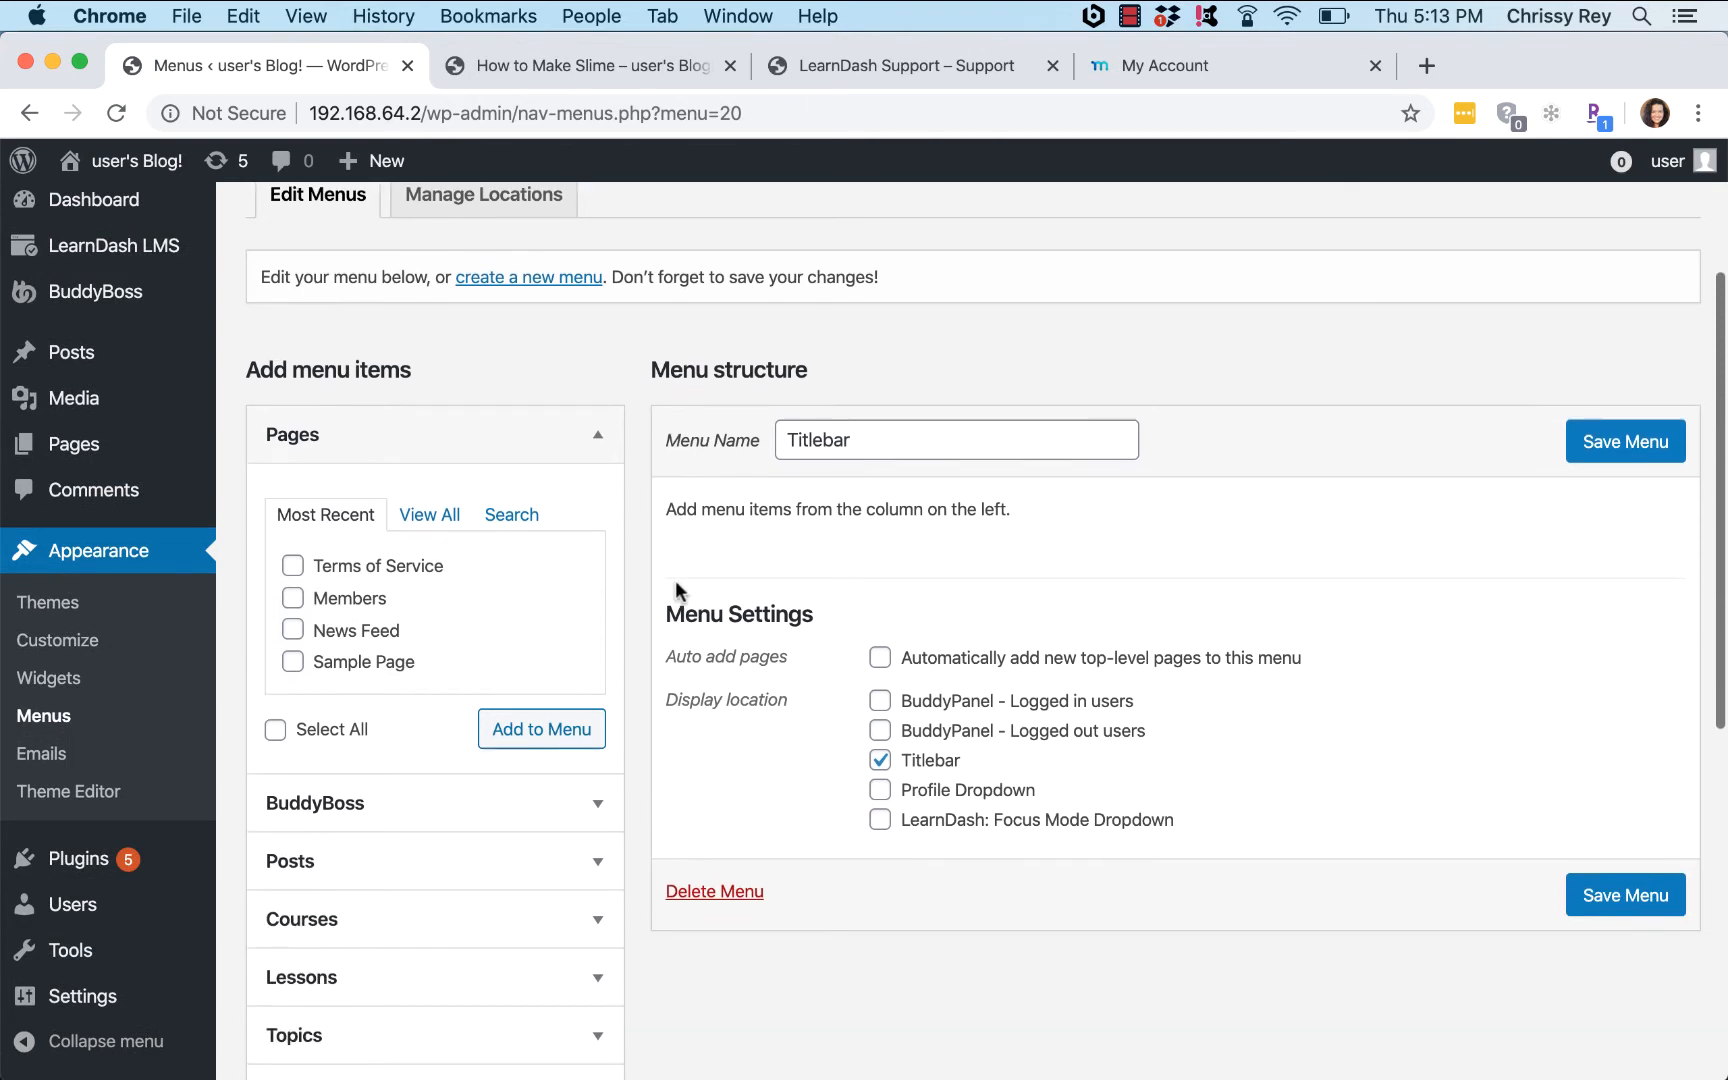
{"action": "scroll", "coordinate": [676, 590], "scroll_direction": "down", "scroll_amount": 3}
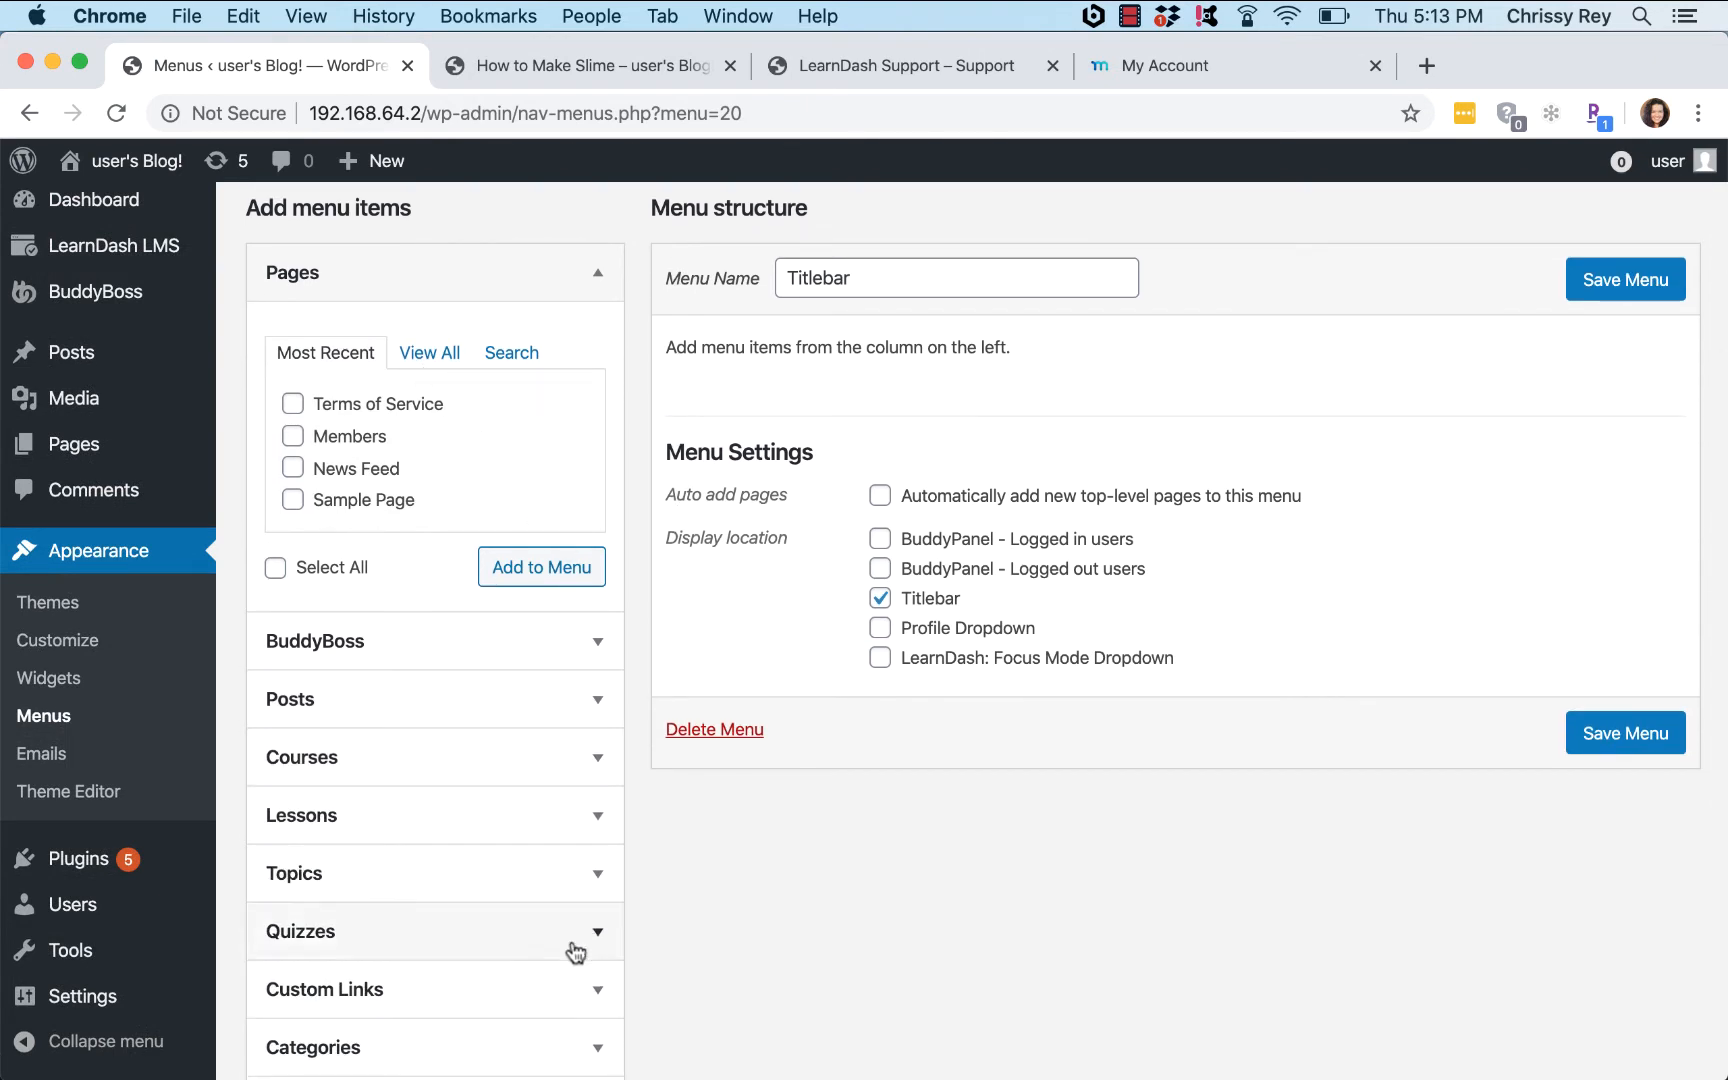
{"action": "left_click", "coordinate": [582, 643]}
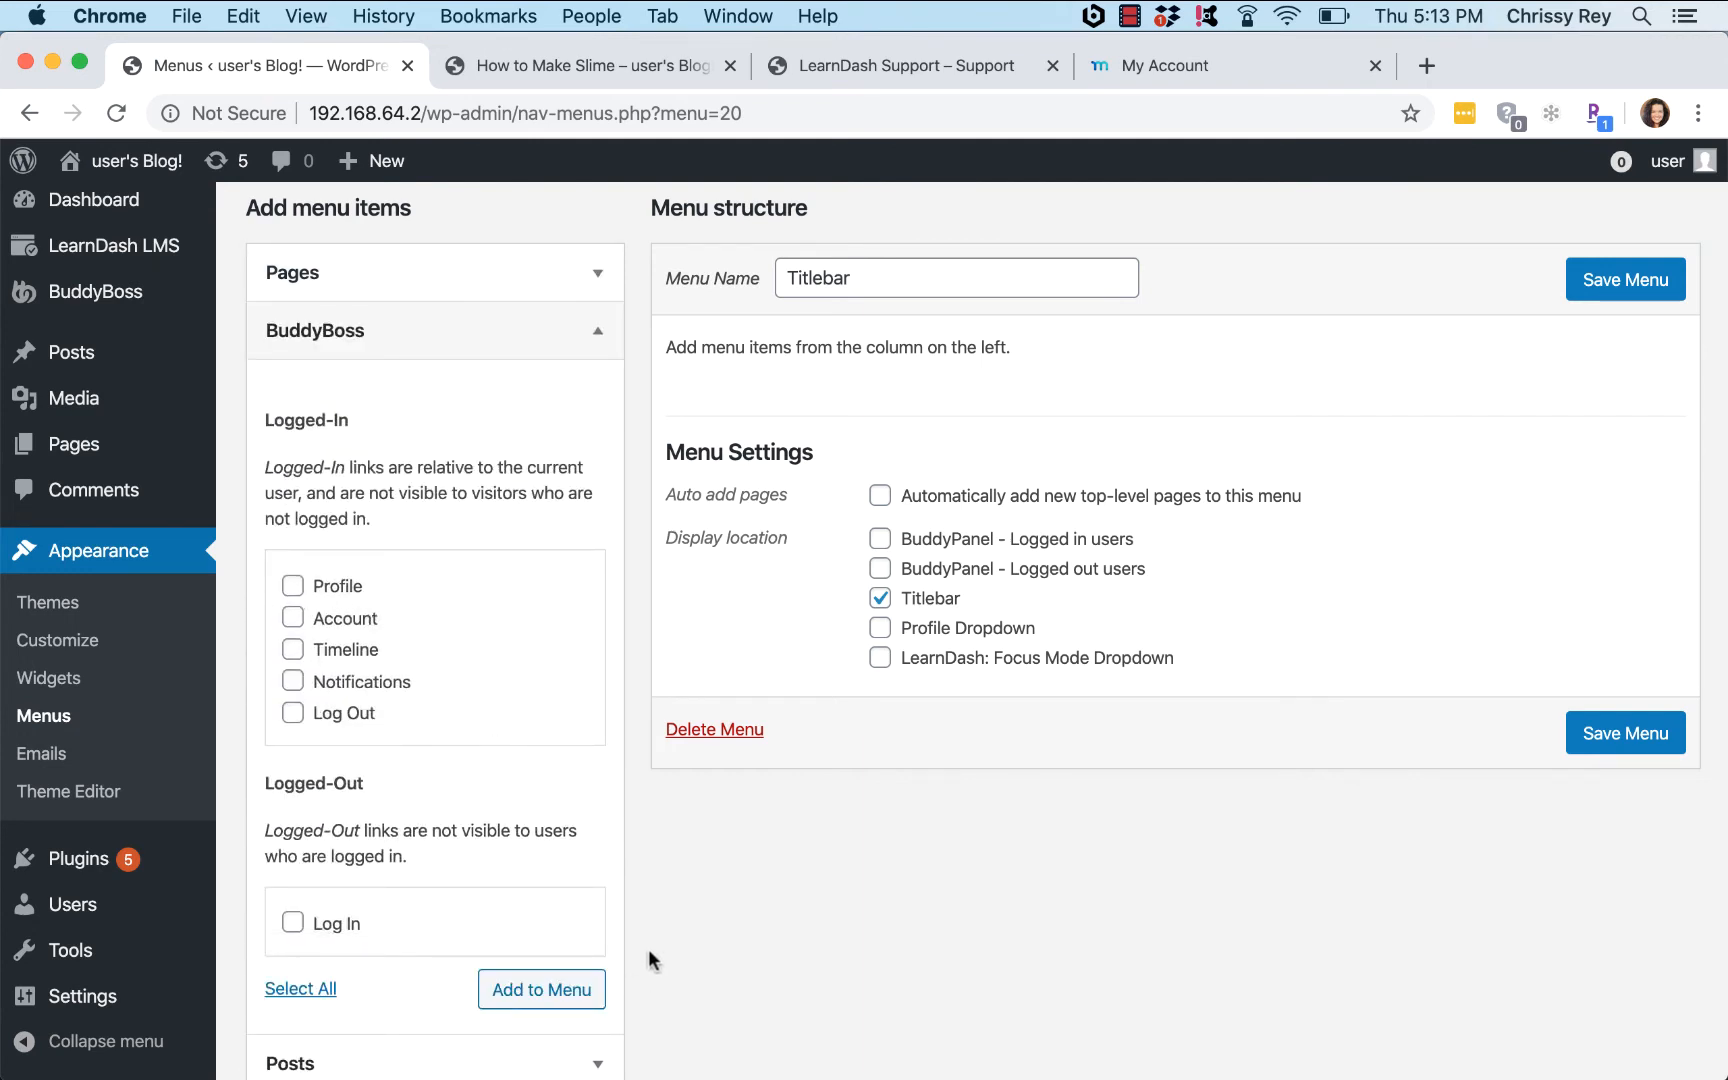
{"action": "scroll", "coordinate": [647, 910], "scroll_direction": "down", "scroll_amount": 5}
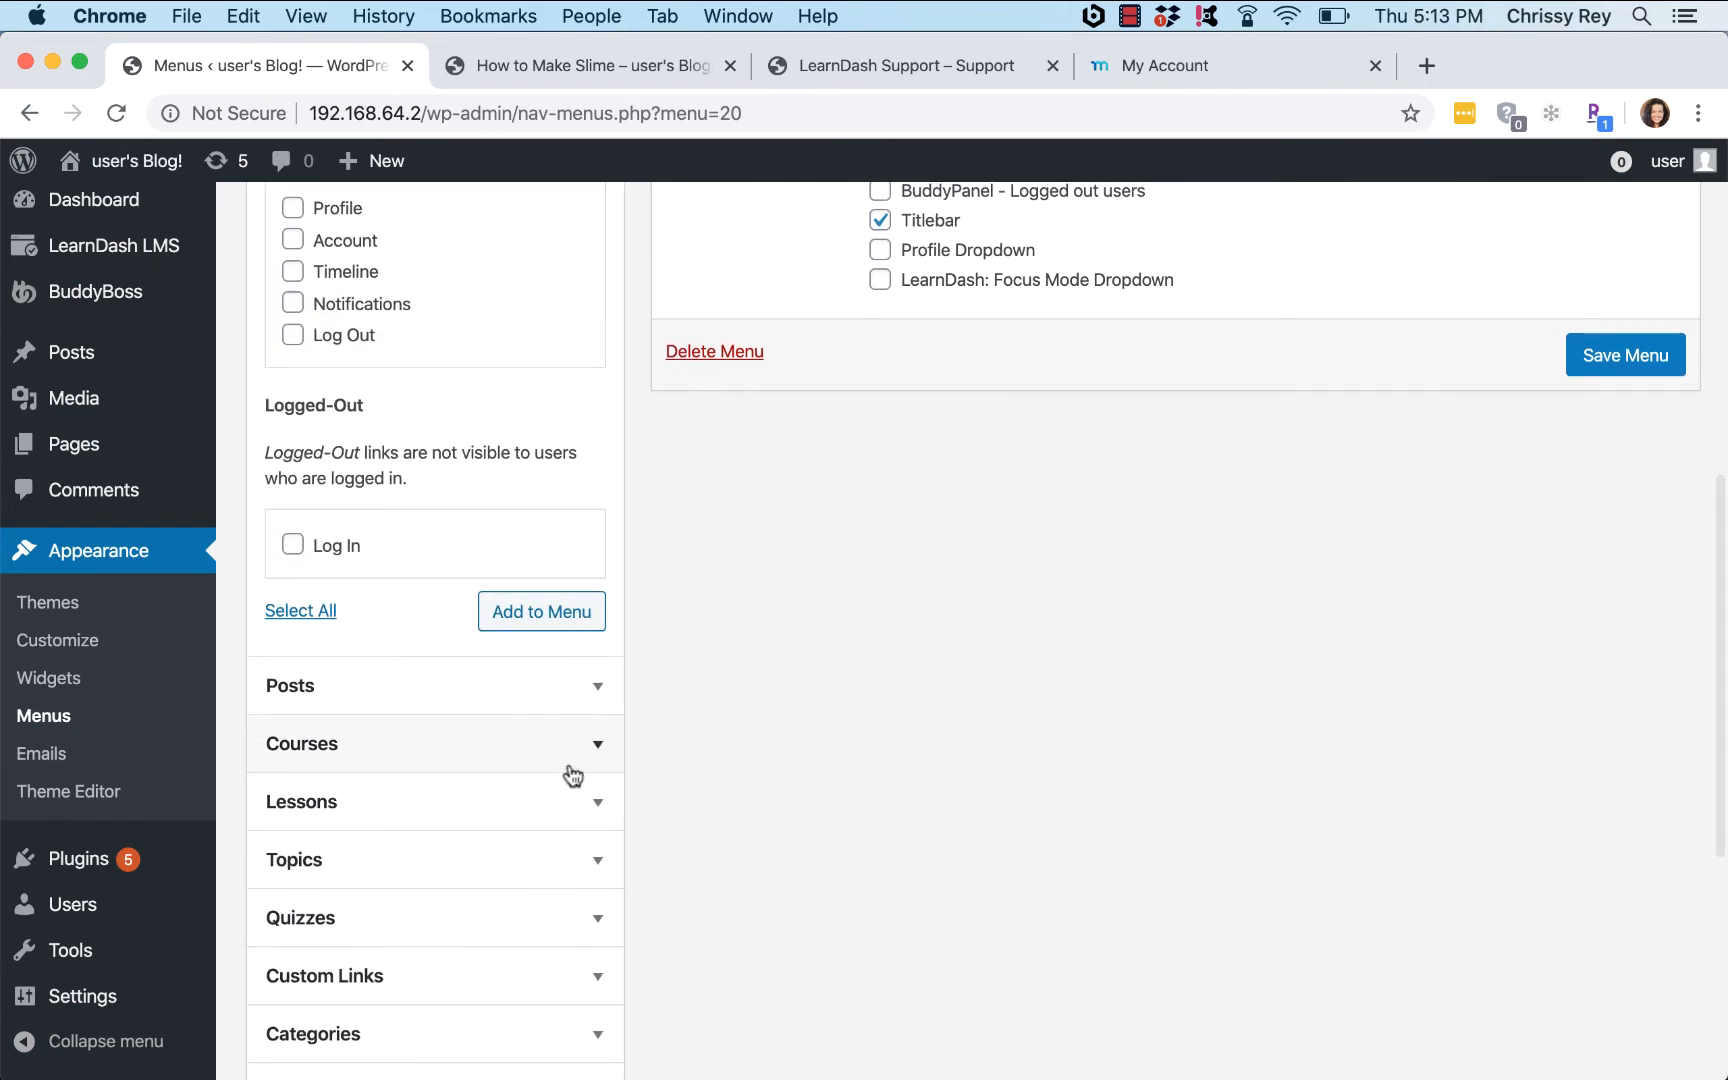
{"action": "left_click", "coordinate": [570, 766]}
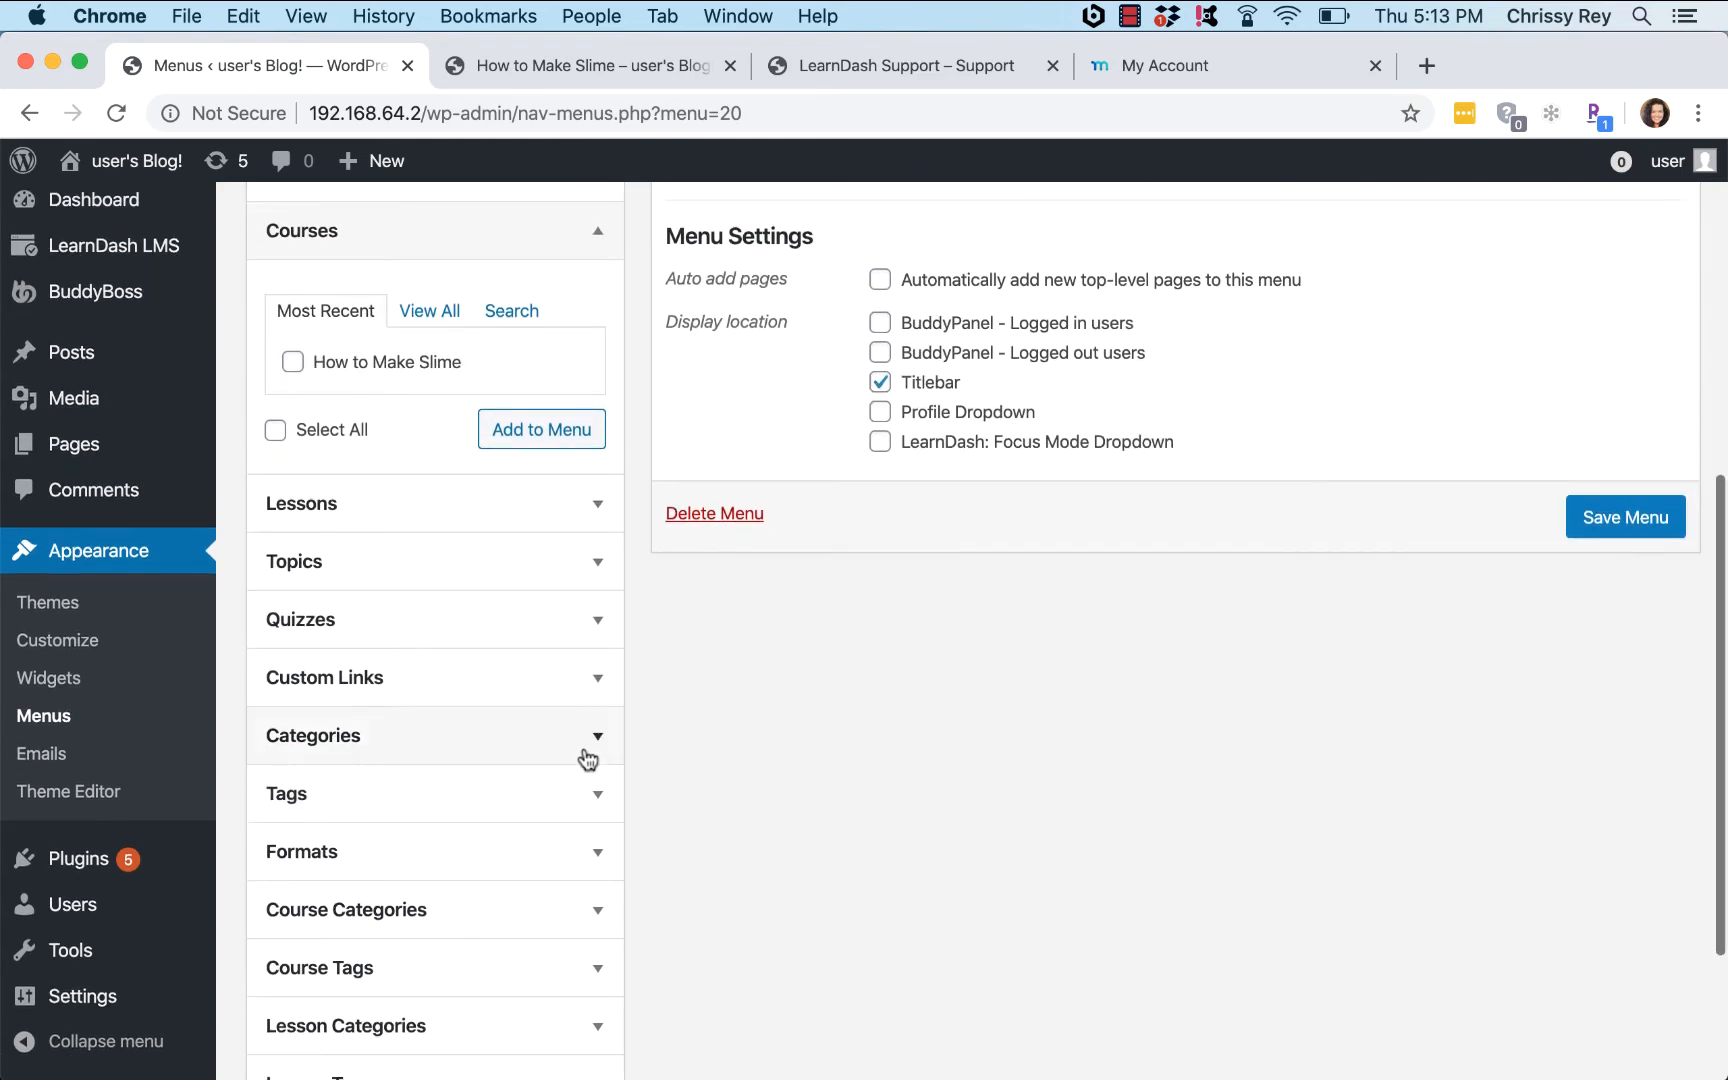
{"action": "scroll", "coordinate": [588, 760], "scroll_direction": "down", "scroll_amount": 3}
{"action": "scroll", "coordinate": [588, 760], "scroll_direction": "up", "scroll_amount": 4}
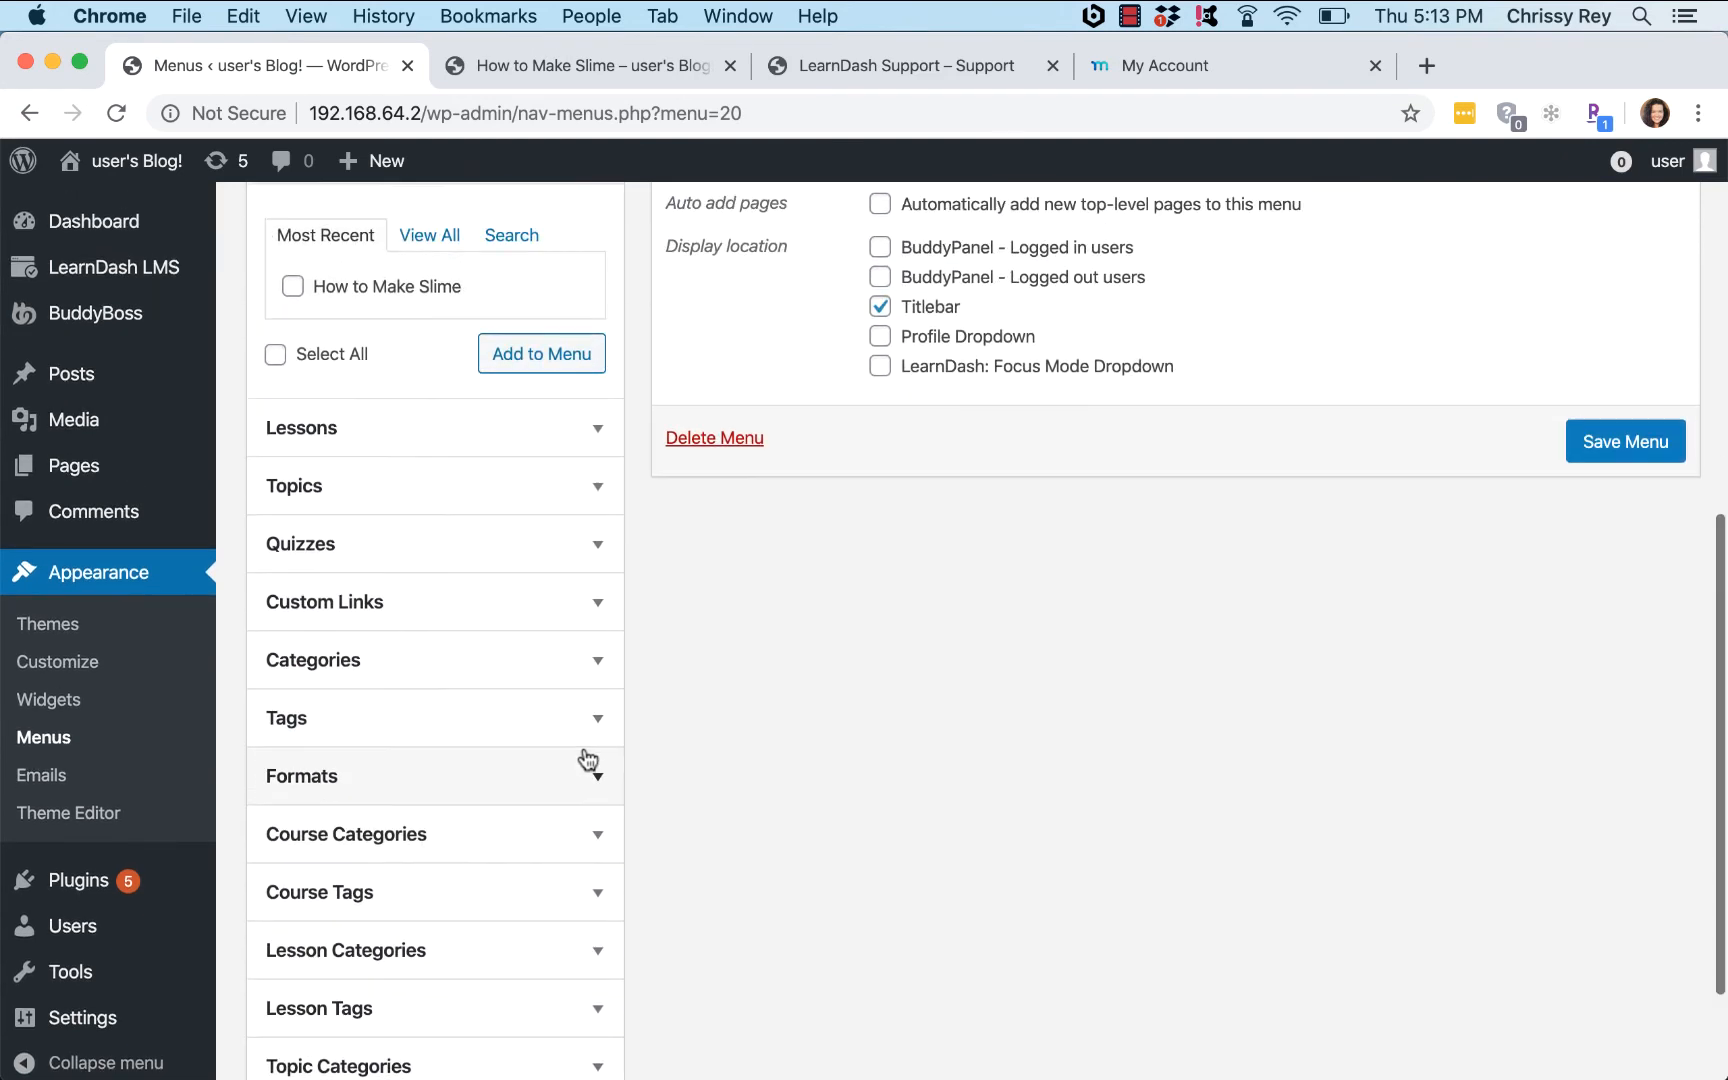
Step: Add a Courses custom link to /courses/ to Titlebar and save the menu
{"action": "left_click", "coordinate": [597, 755]}
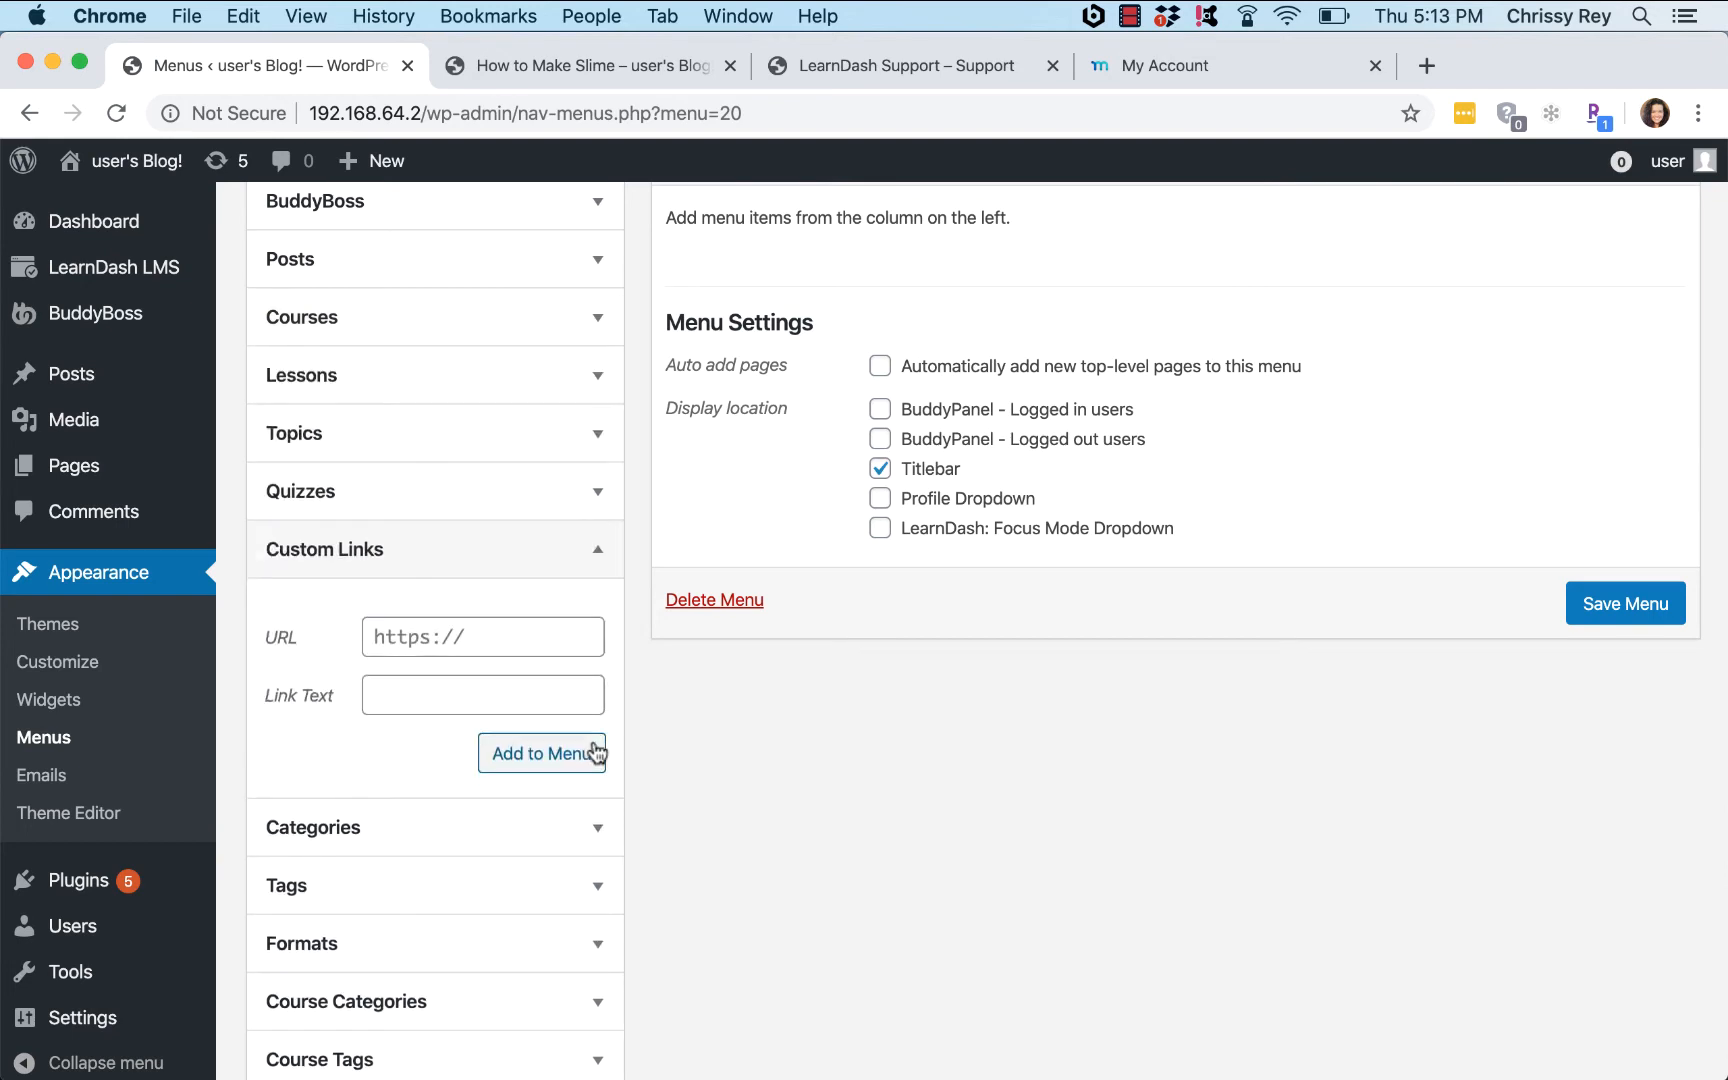
{"action": "left_click", "coordinate": [467, 636]}
{"action": "type", "text": "/courses/"}
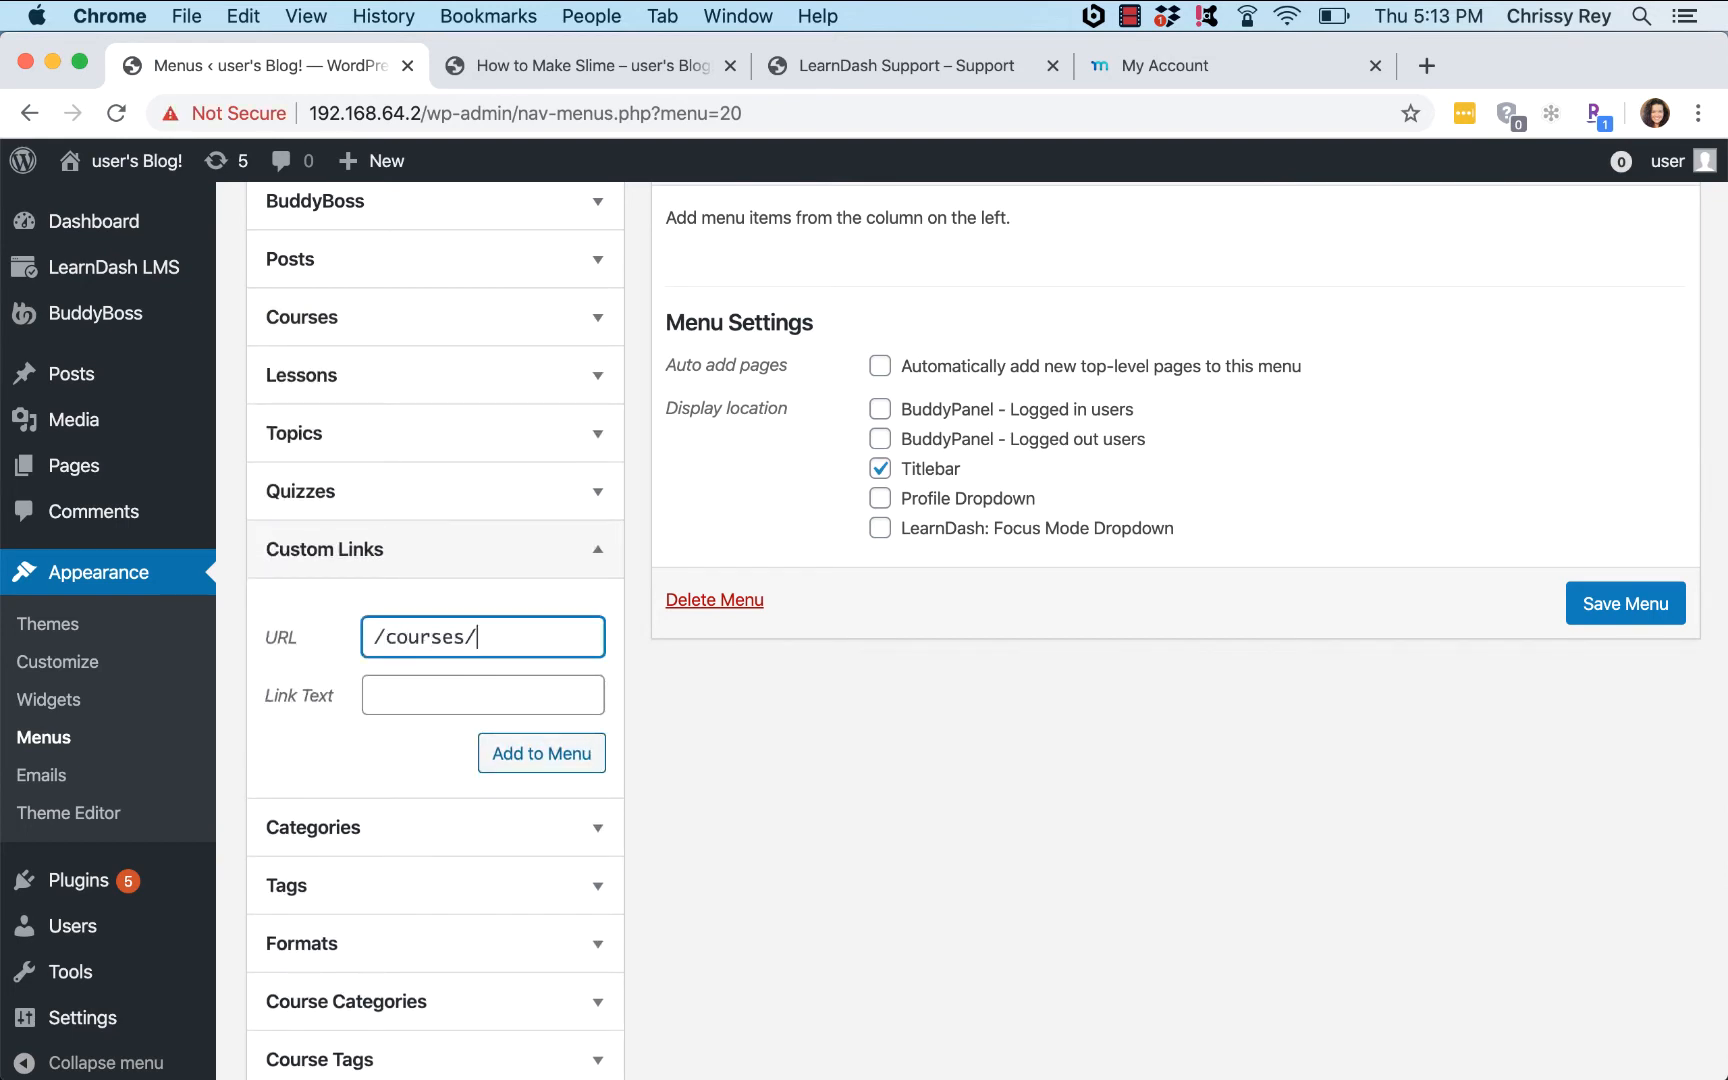
{"action": "key", "text": "Tab"}
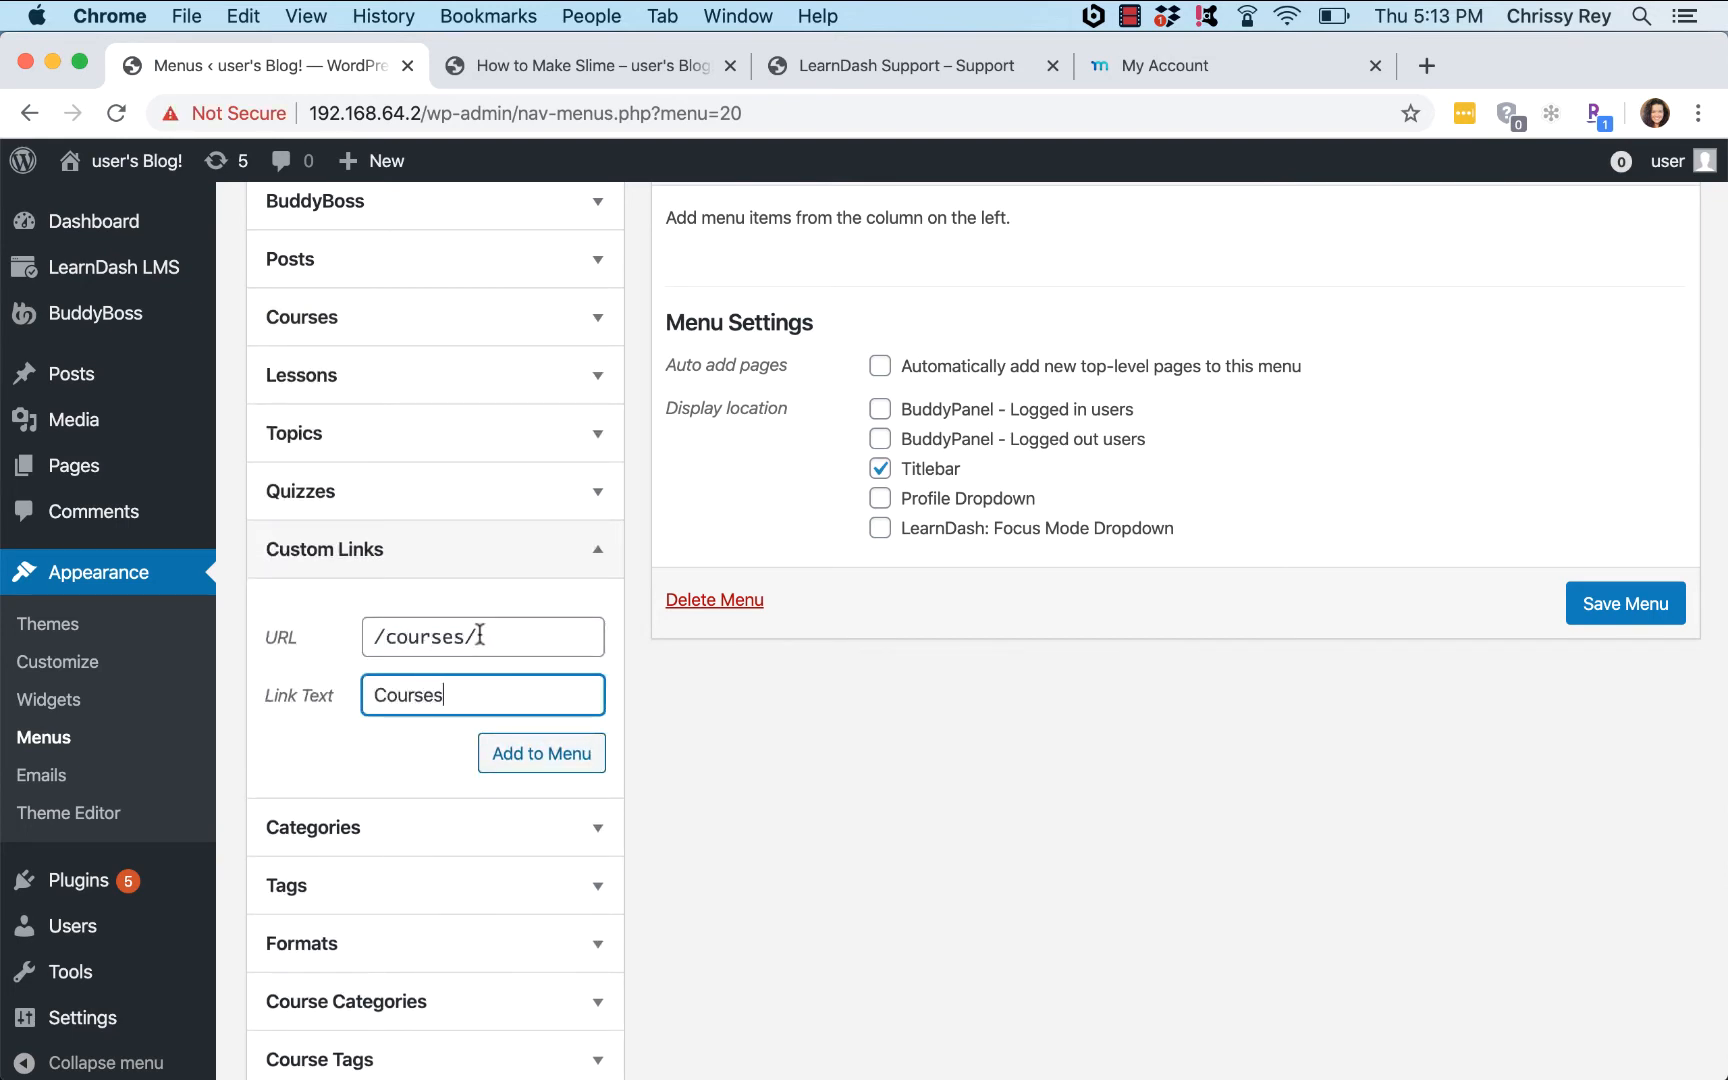
{"action": "left_click", "coordinate": [541, 760]}
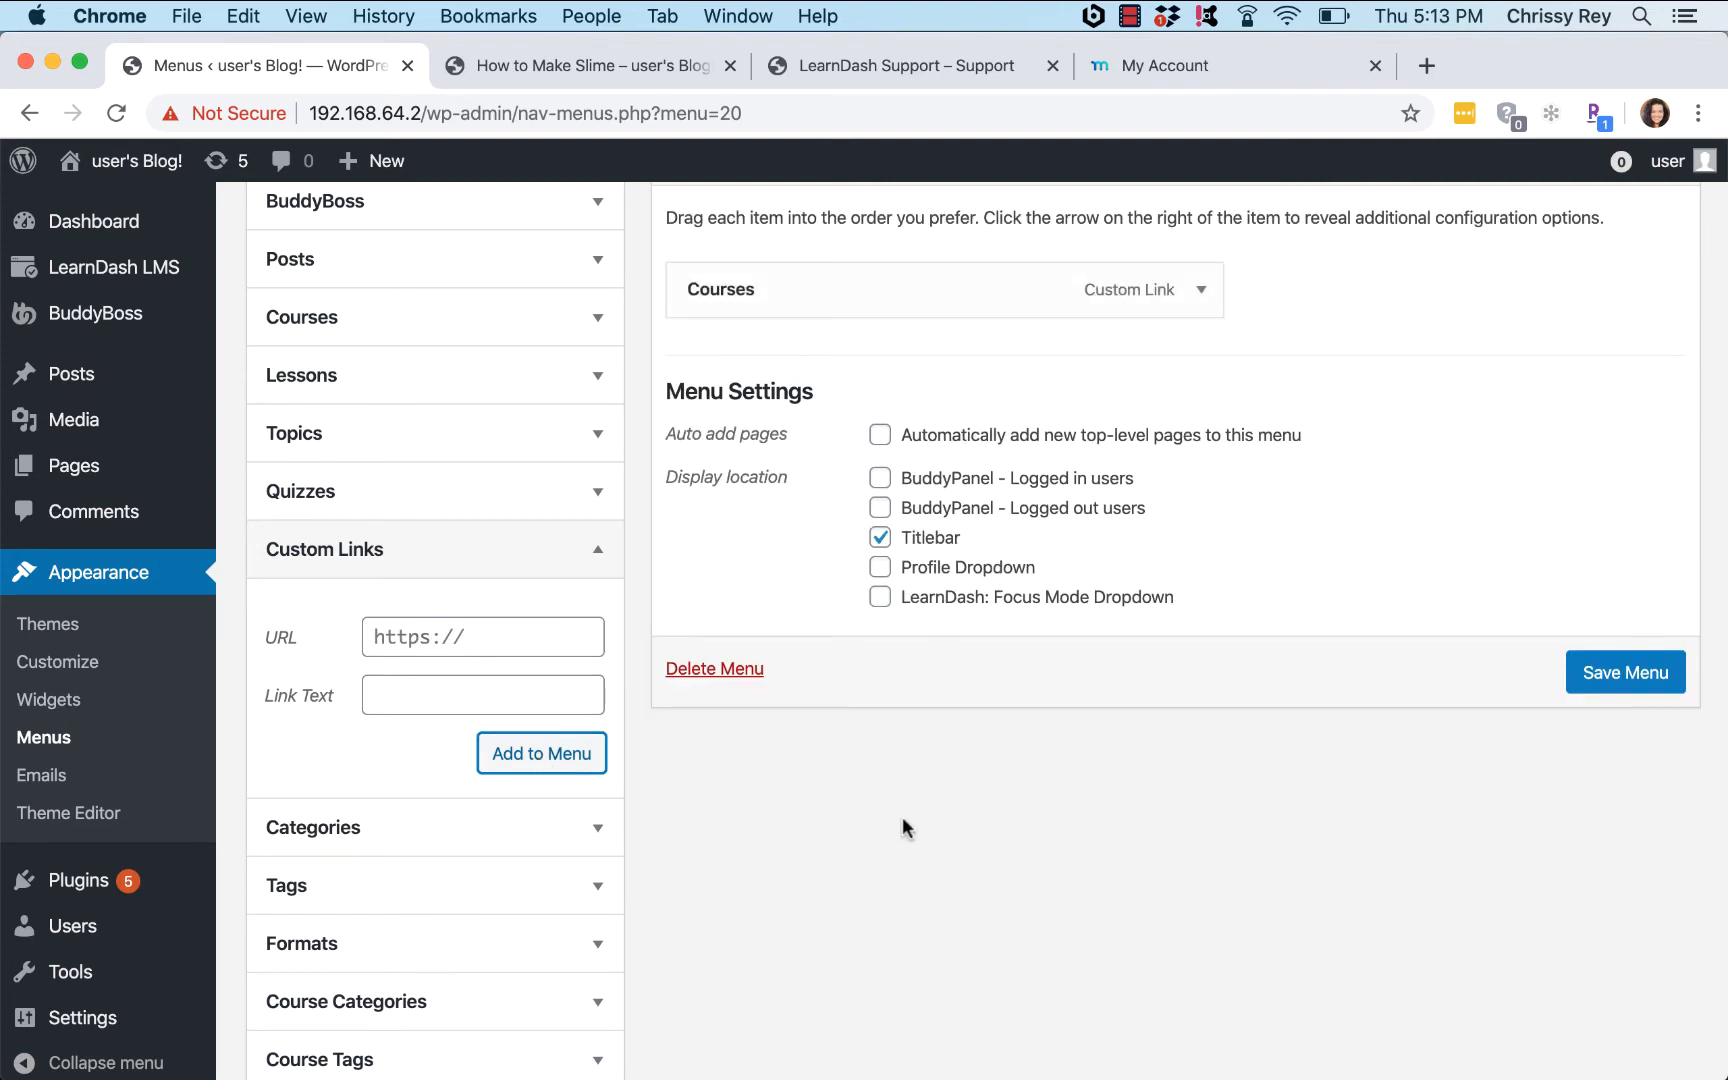
{"action": "left_click", "coordinate": [1624, 680]}
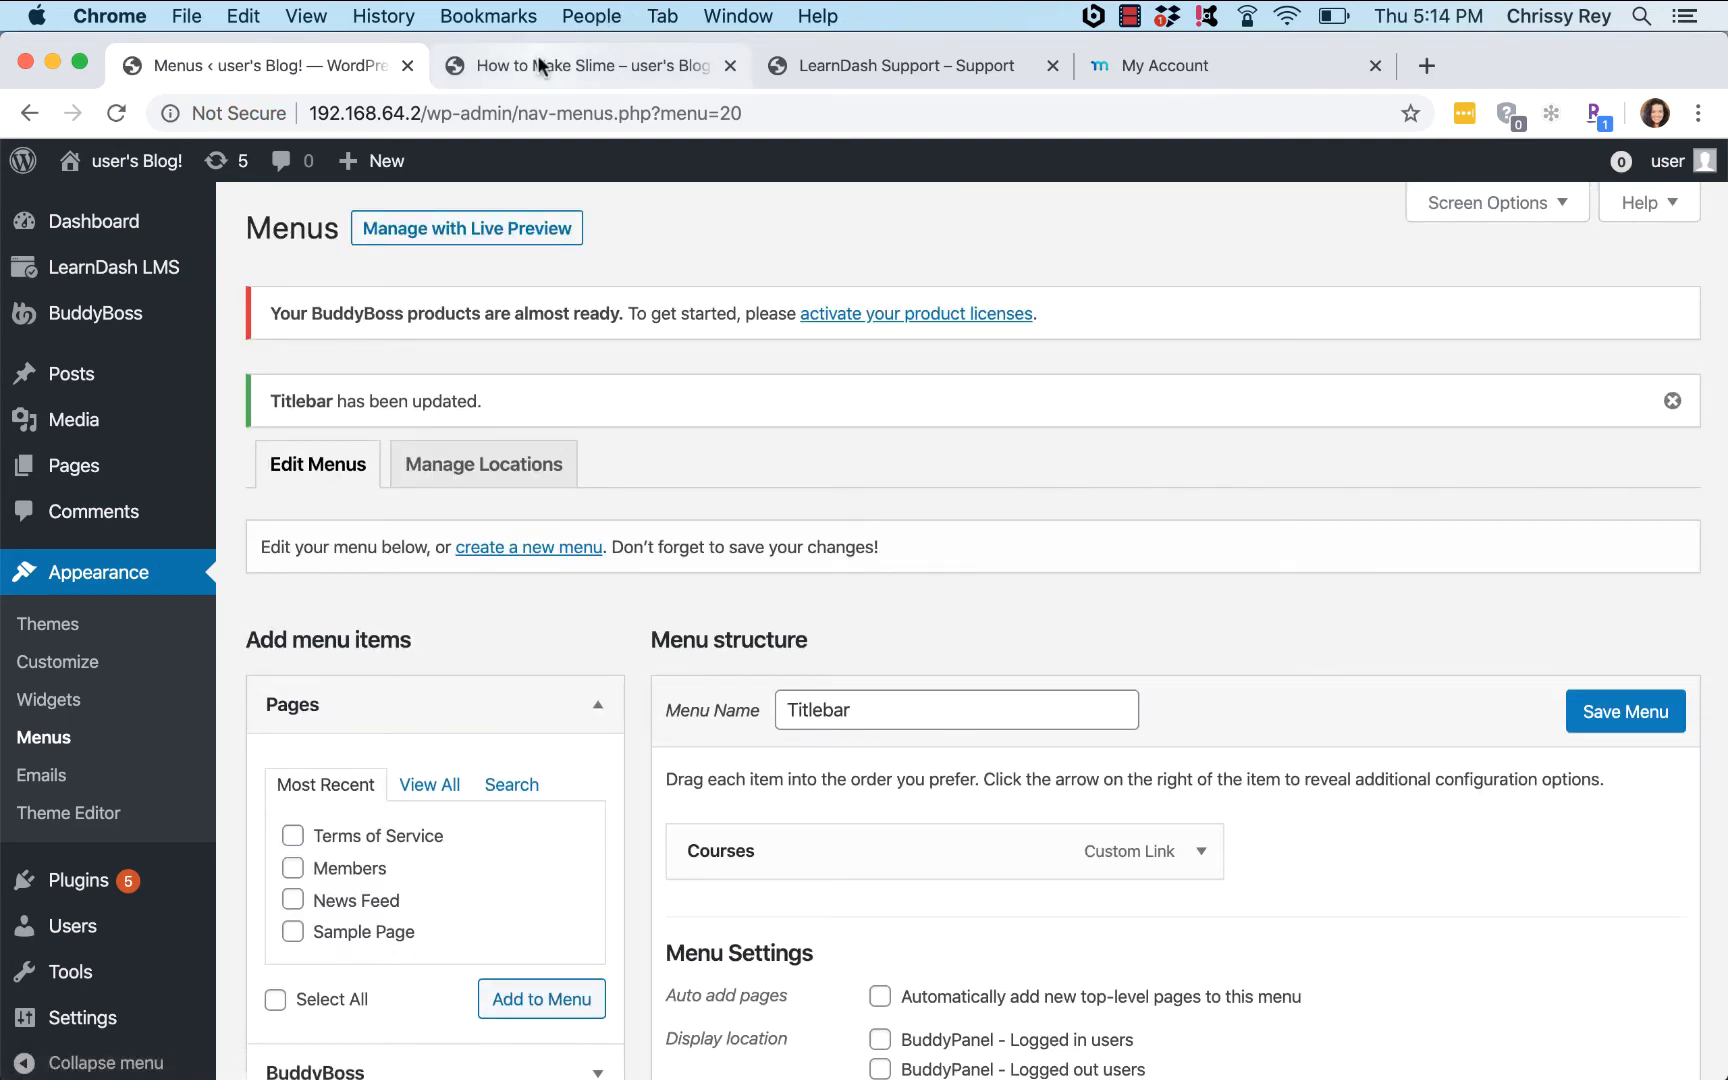
{"action": "left_click", "coordinate": [545, 66]}
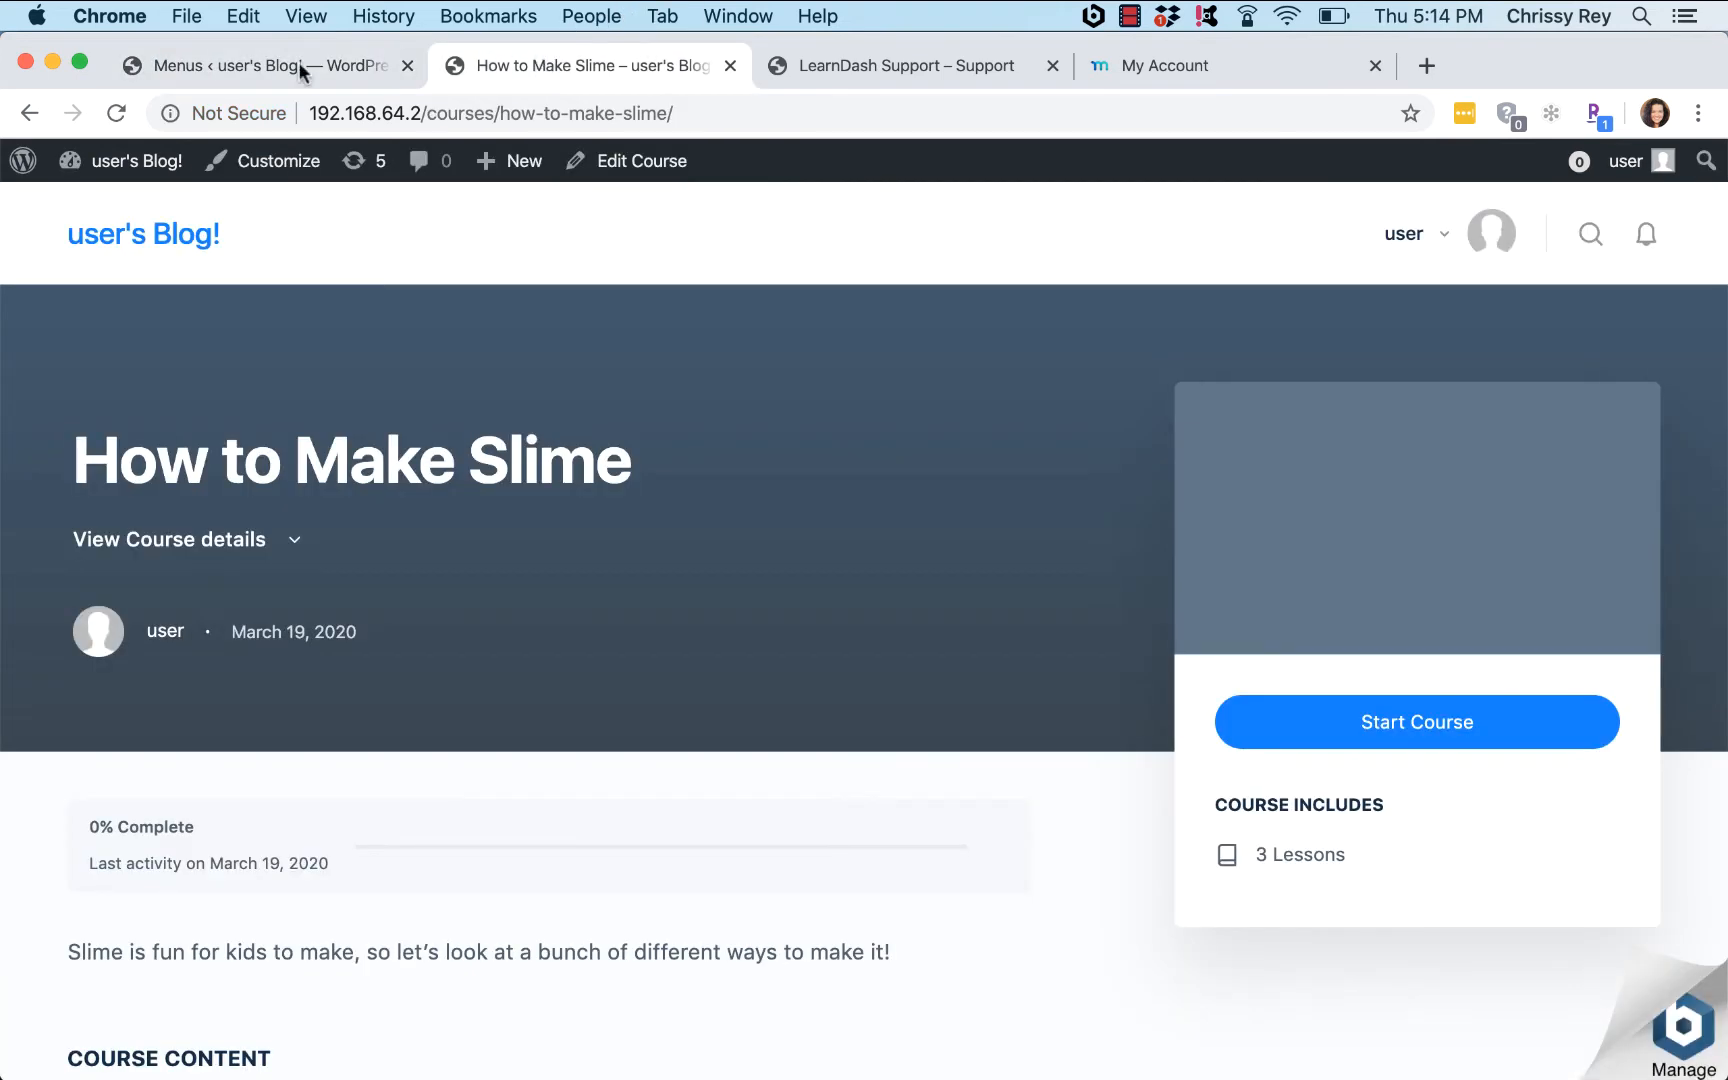
Step: Reload the site, follow the header's Courses link to the courses list, then return to Menus
{"action": "left_click", "coordinate": [113, 113]}
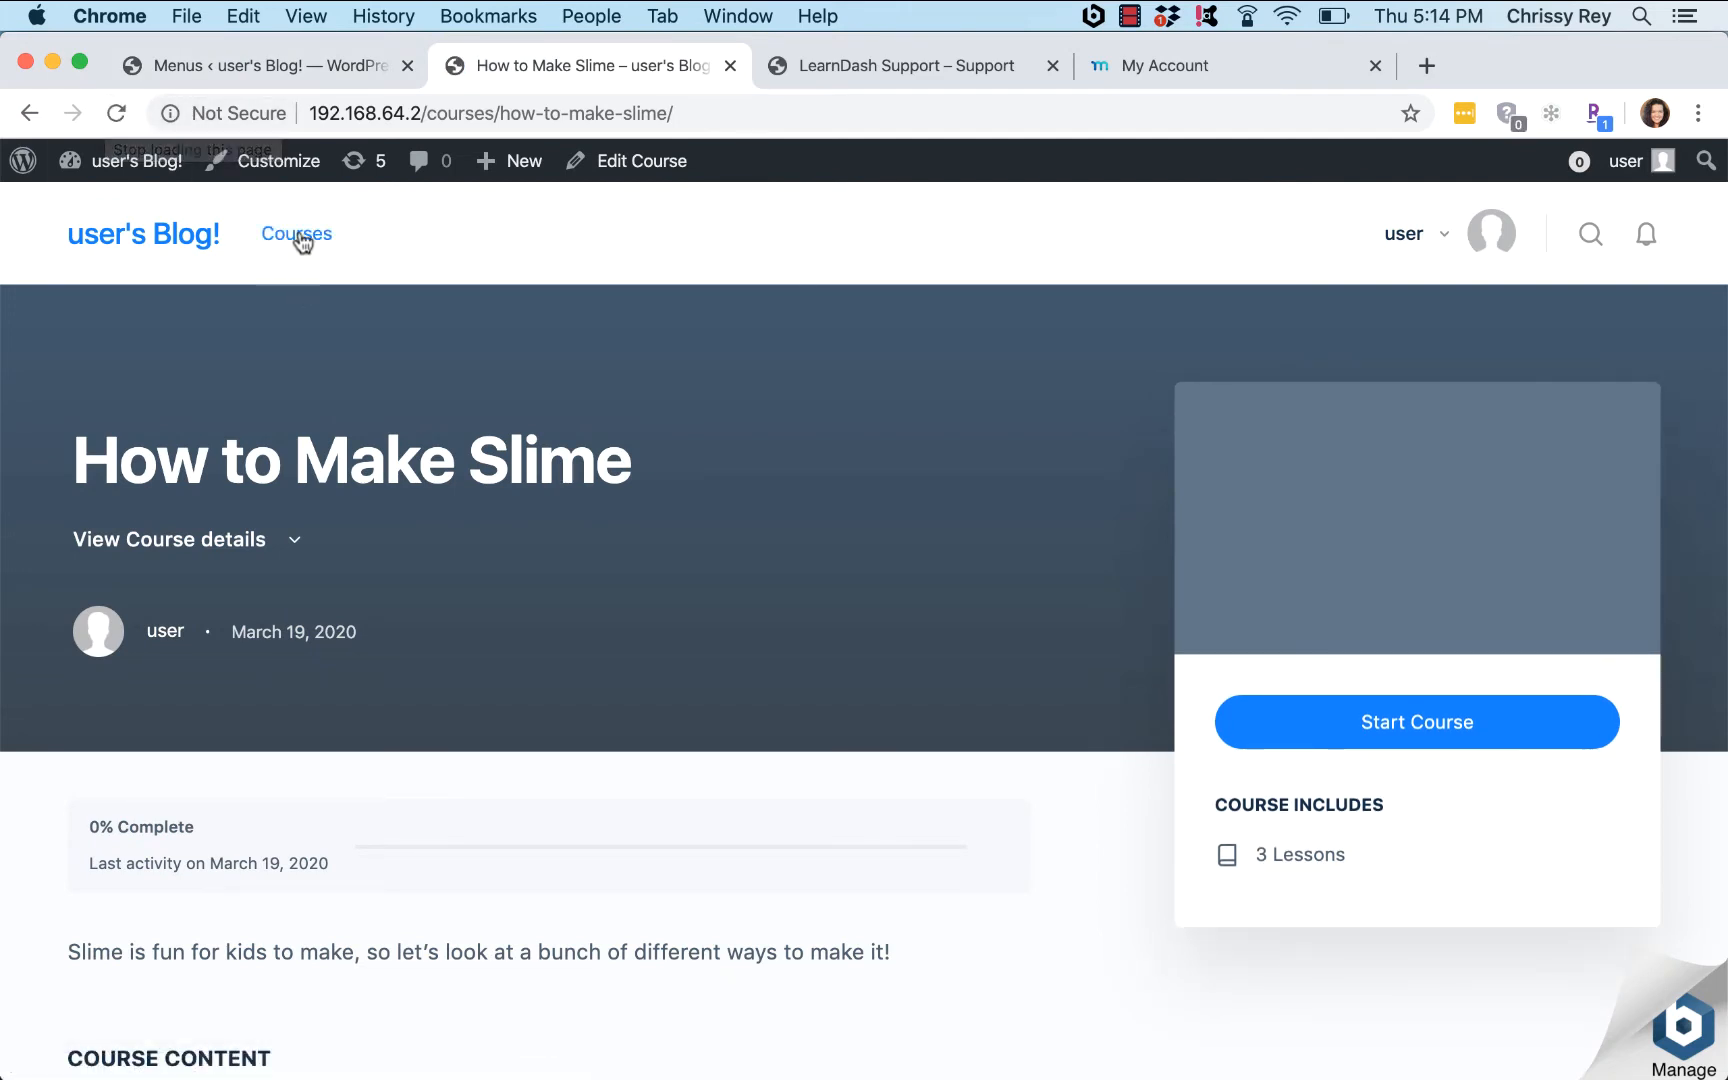
{"action": "left_click", "coordinate": [160, 240]}
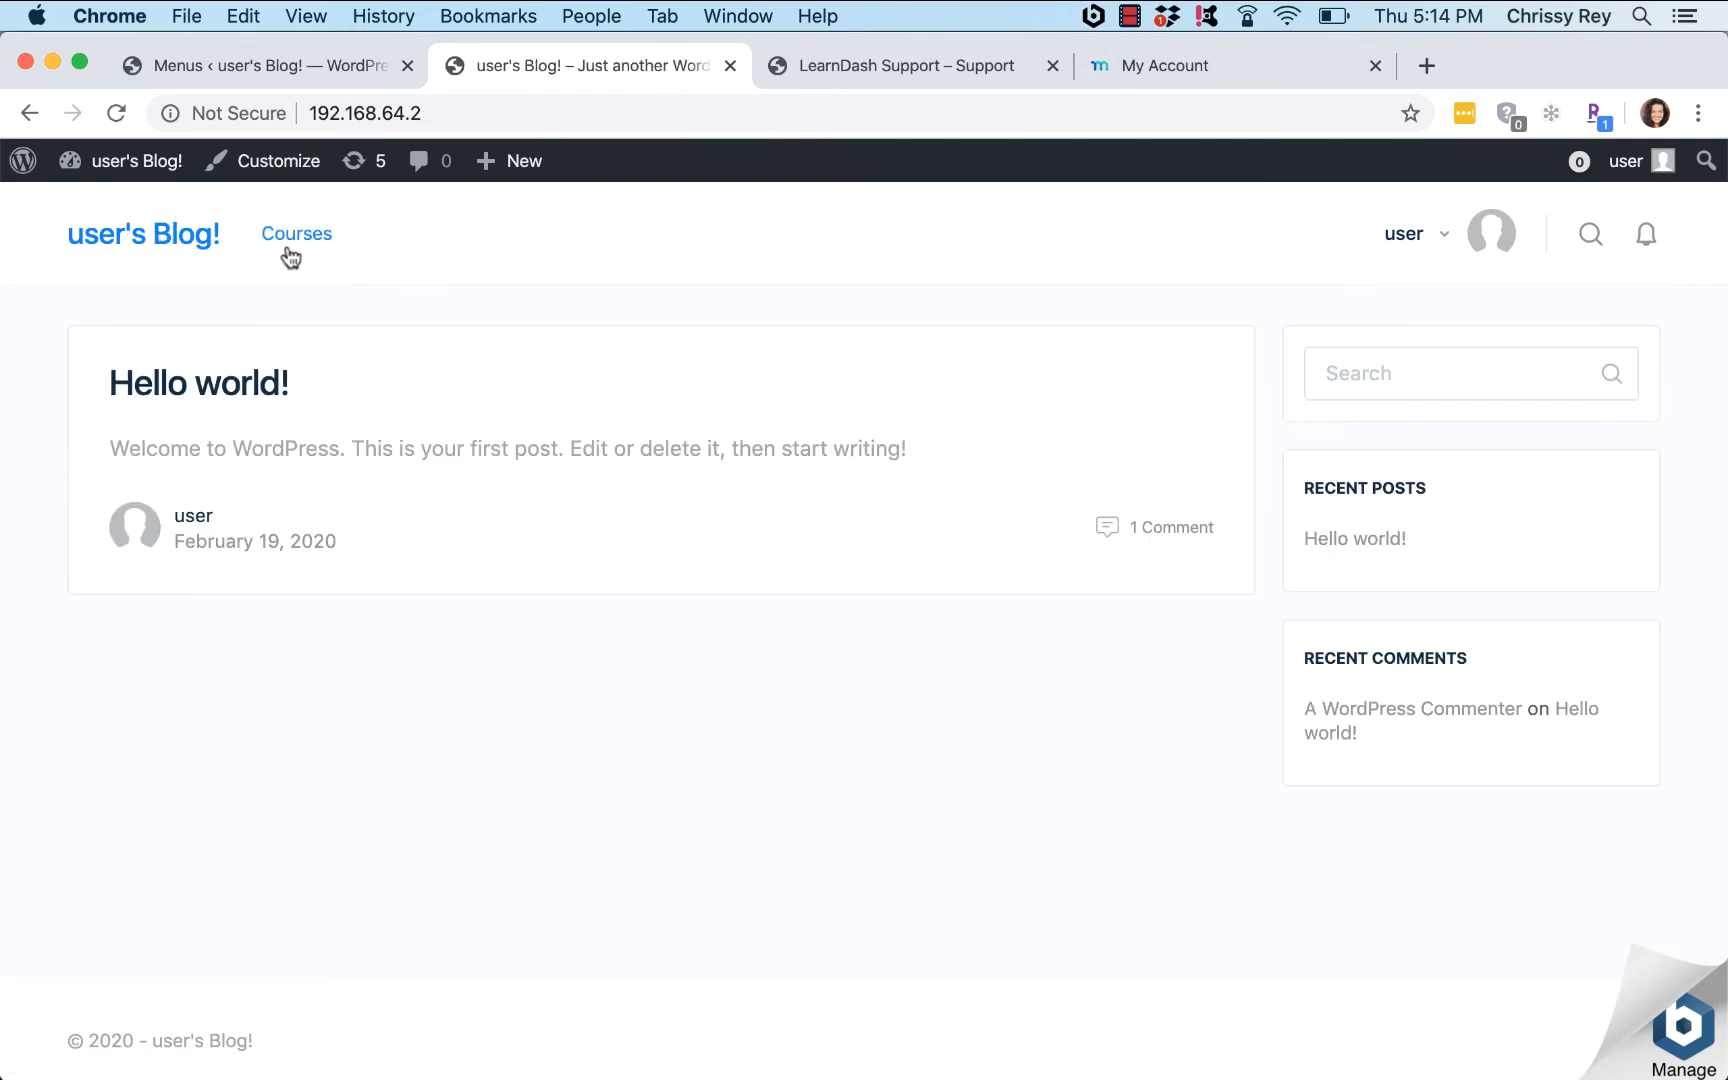
{"action": "left_click", "coordinate": [291, 245]}
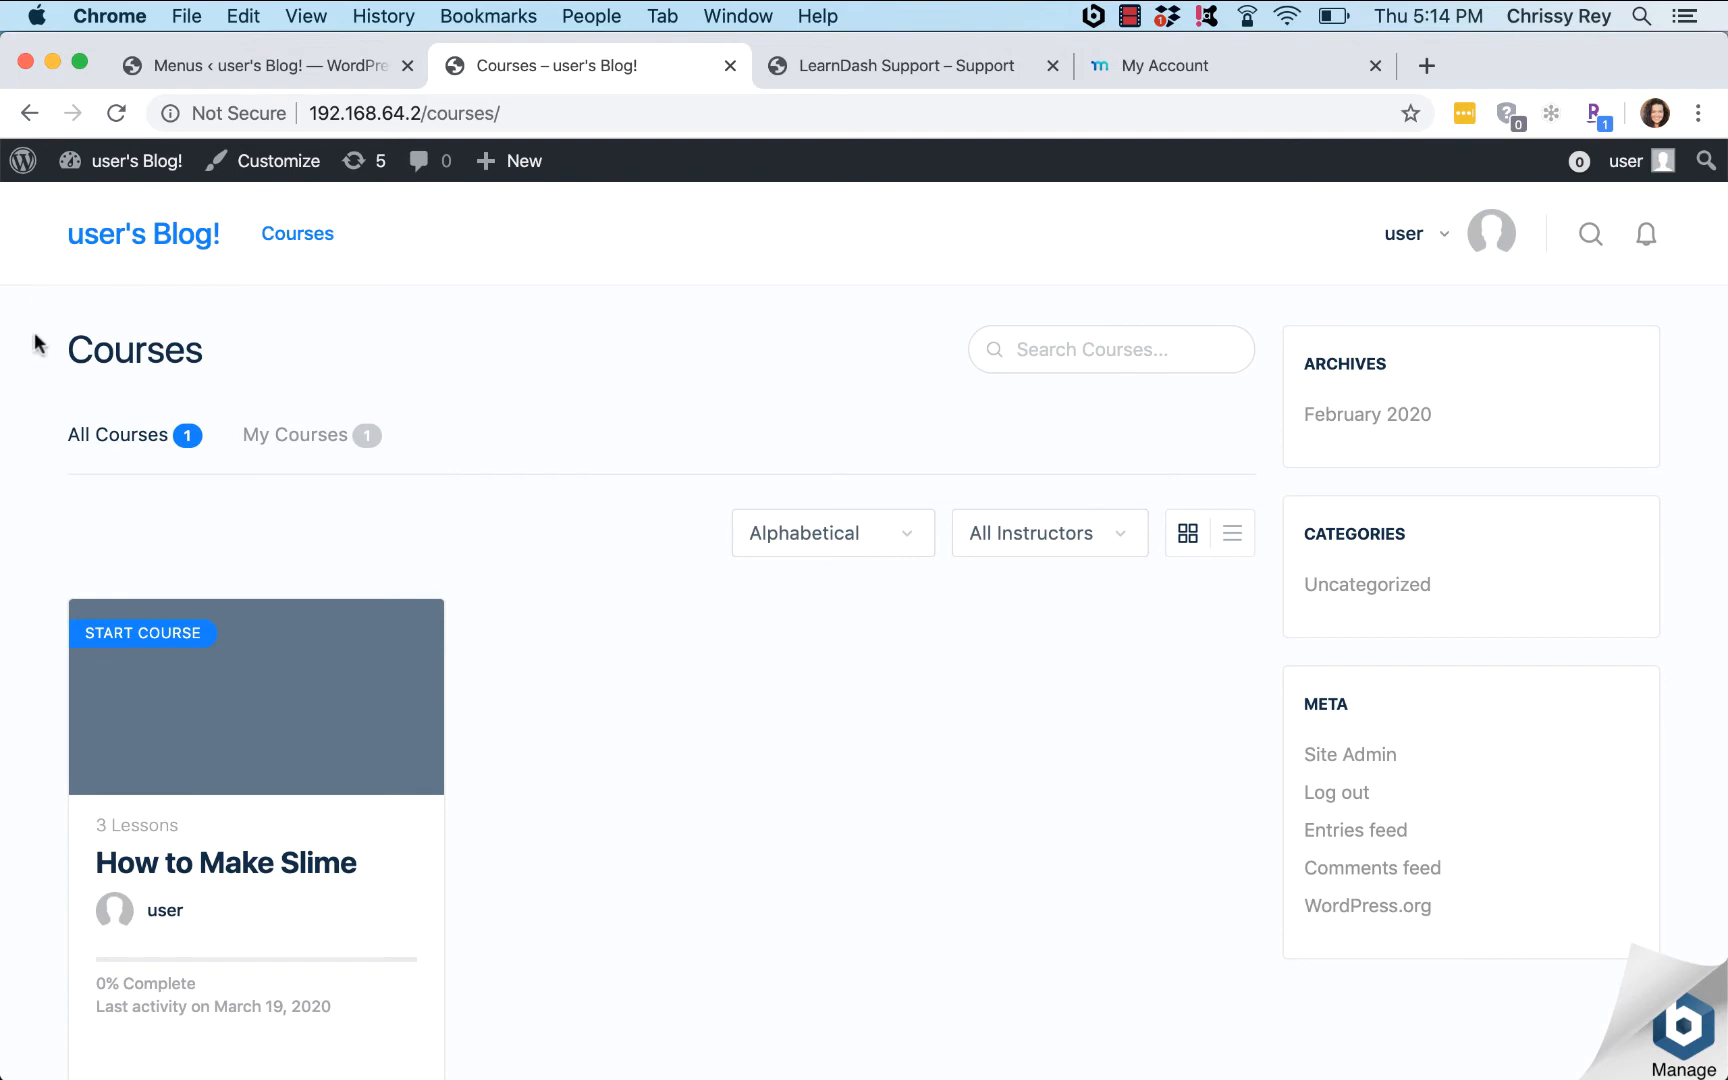
{"action": "left_click", "coordinate": [203, 64]}
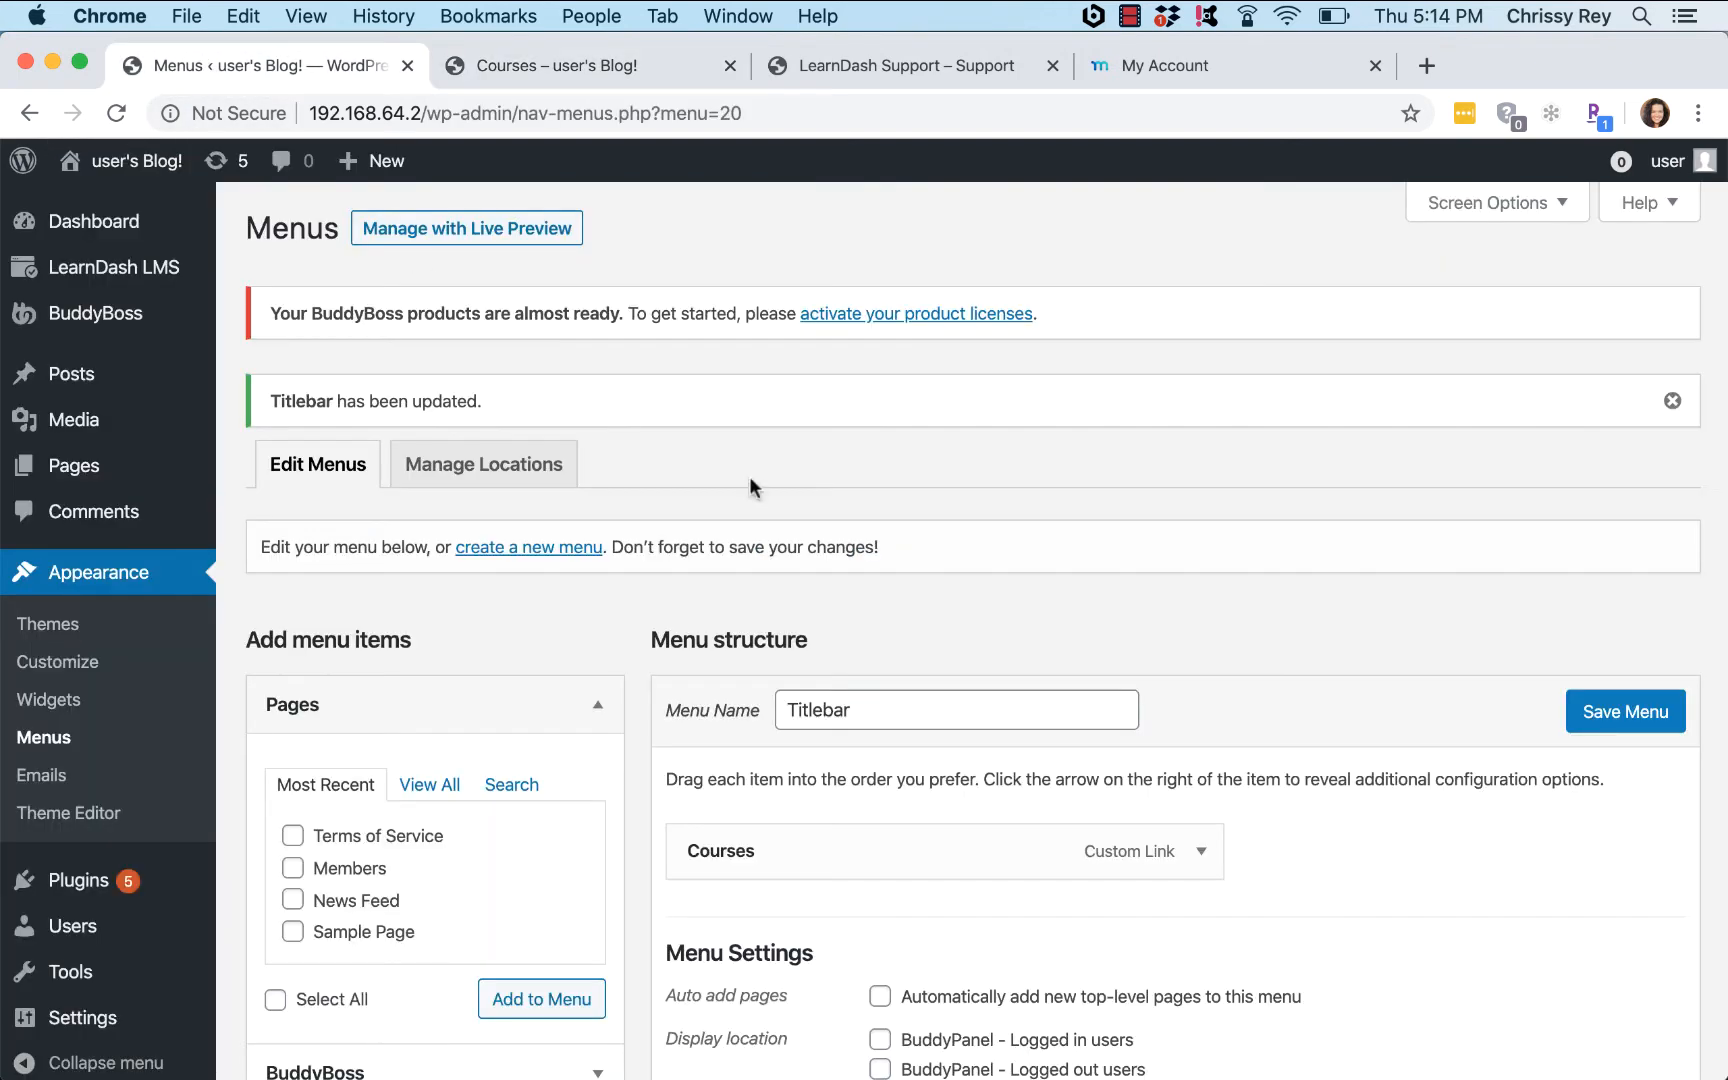
Step: Create a new menu named BuddyPanel
{"action": "left_click", "coordinate": [534, 550]}
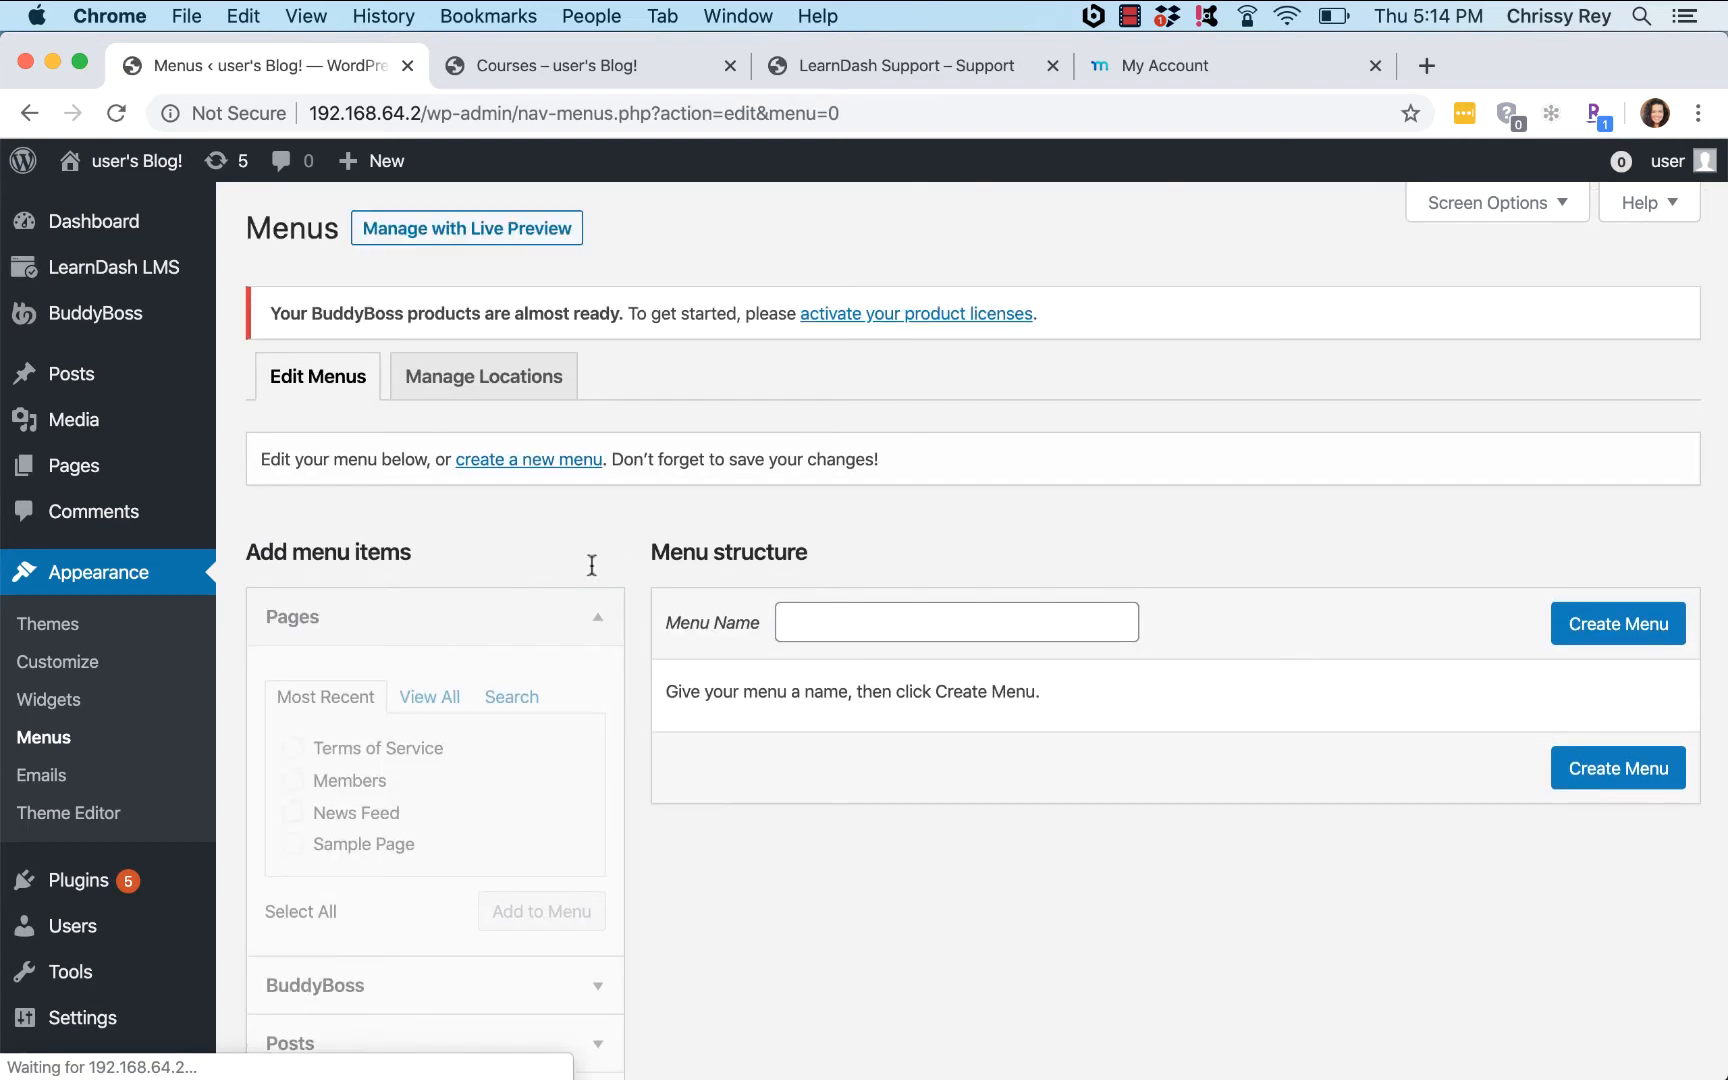
{"action": "left_click", "coordinate": [876, 632]}
{"action": "left_click", "coordinate": [866, 726]}
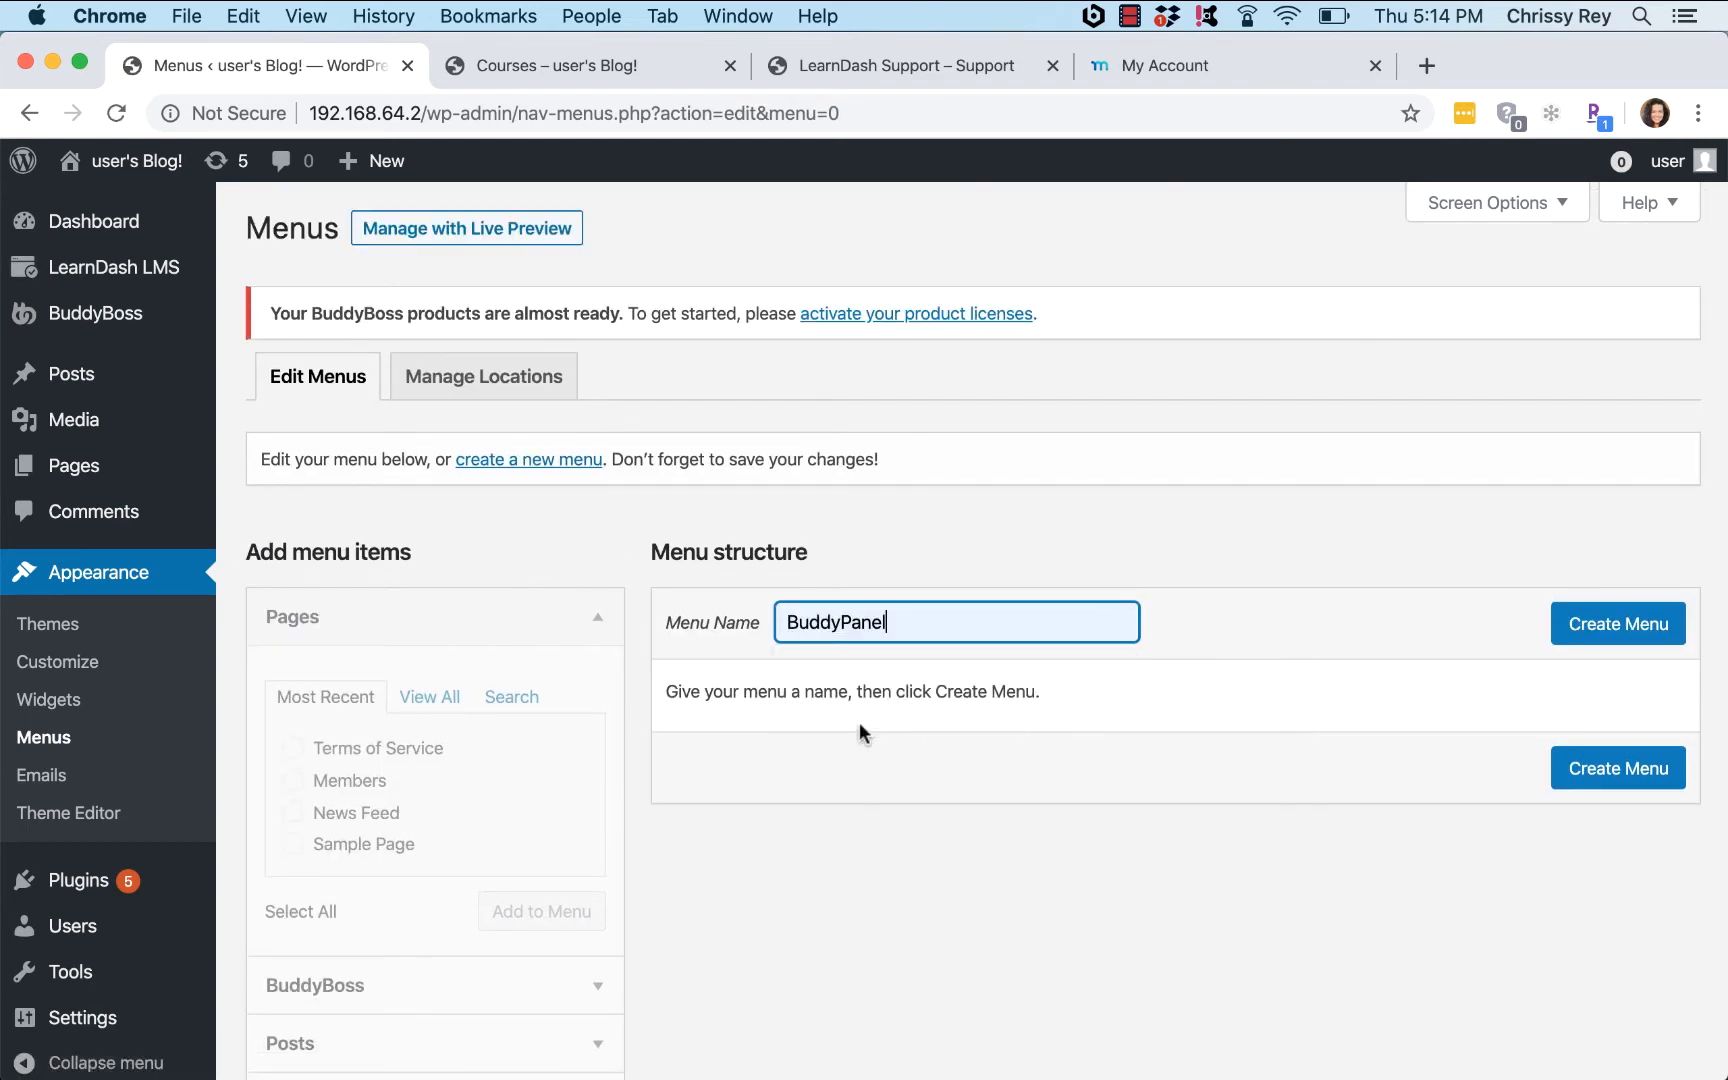
{"action": "left_click", "coordinate": [1619, 636]}
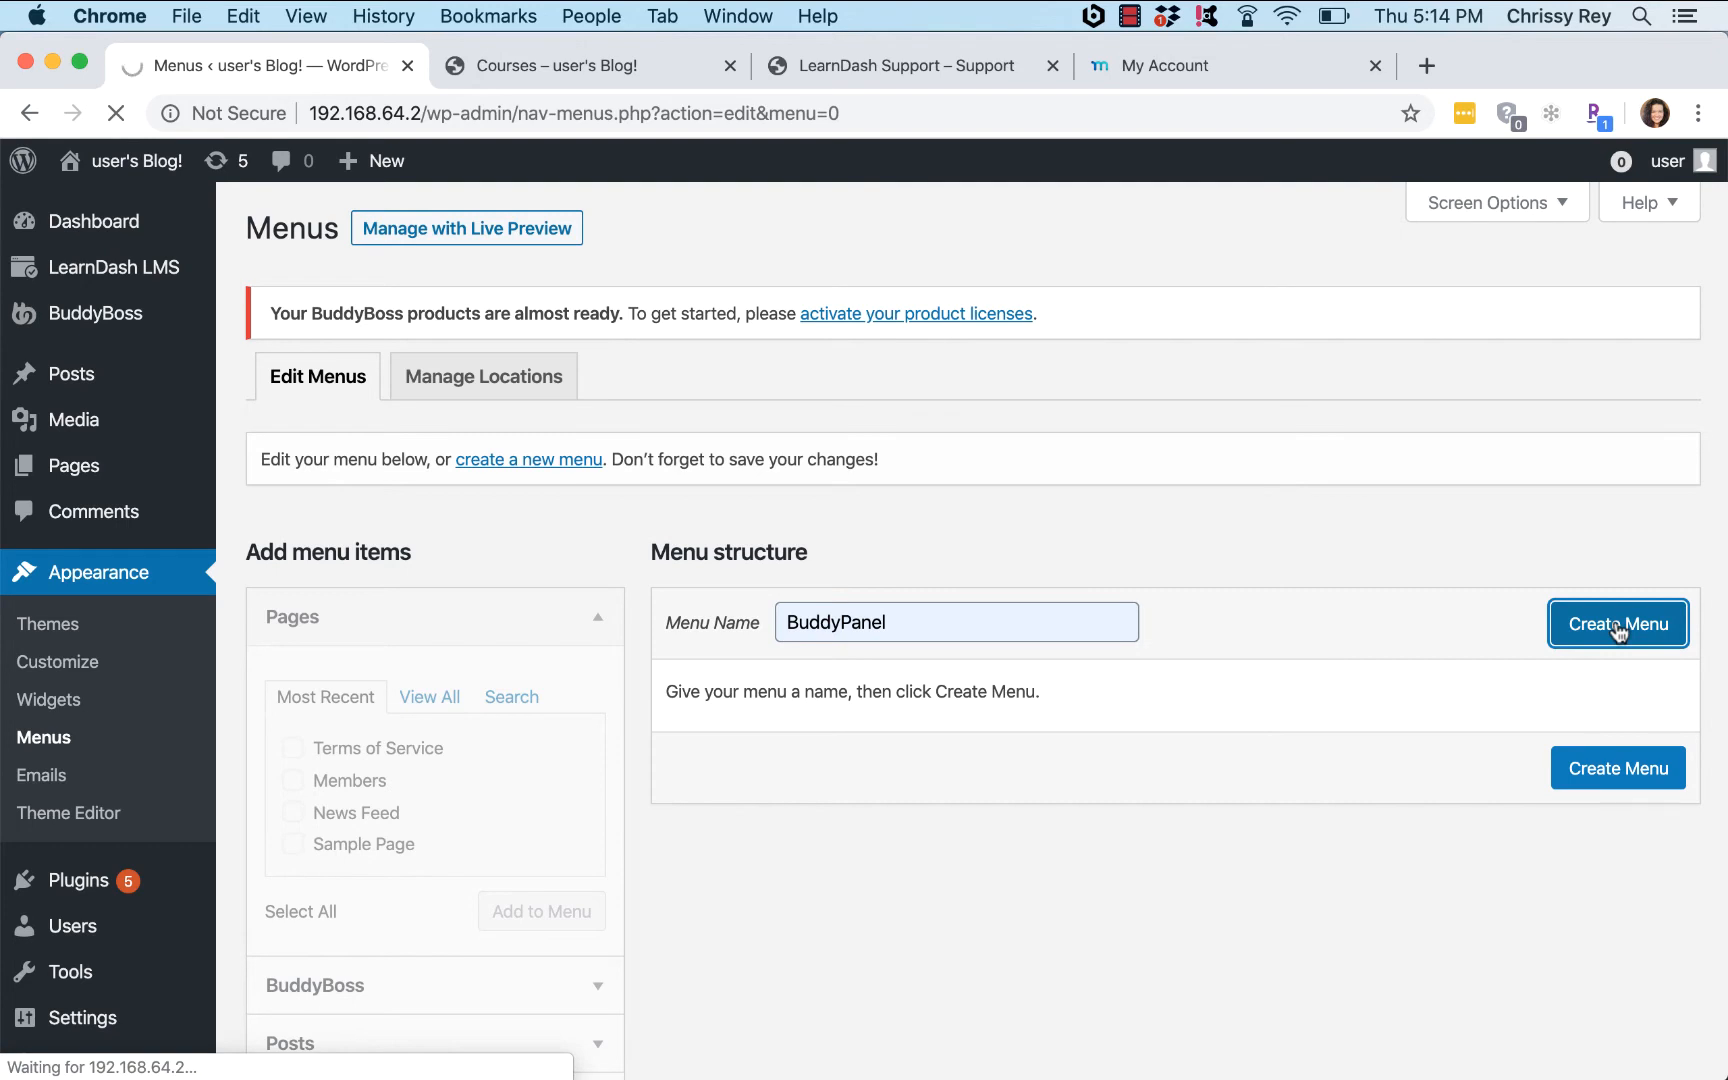
Step: Add Profile, Account, Timeline, Notifications and Log Out BuddyBoss links to BuddyPanel and save
{"action": "scroll", "coordinate": [1600, 630], "scroll_direction": "down", "scroll_amount": 3}
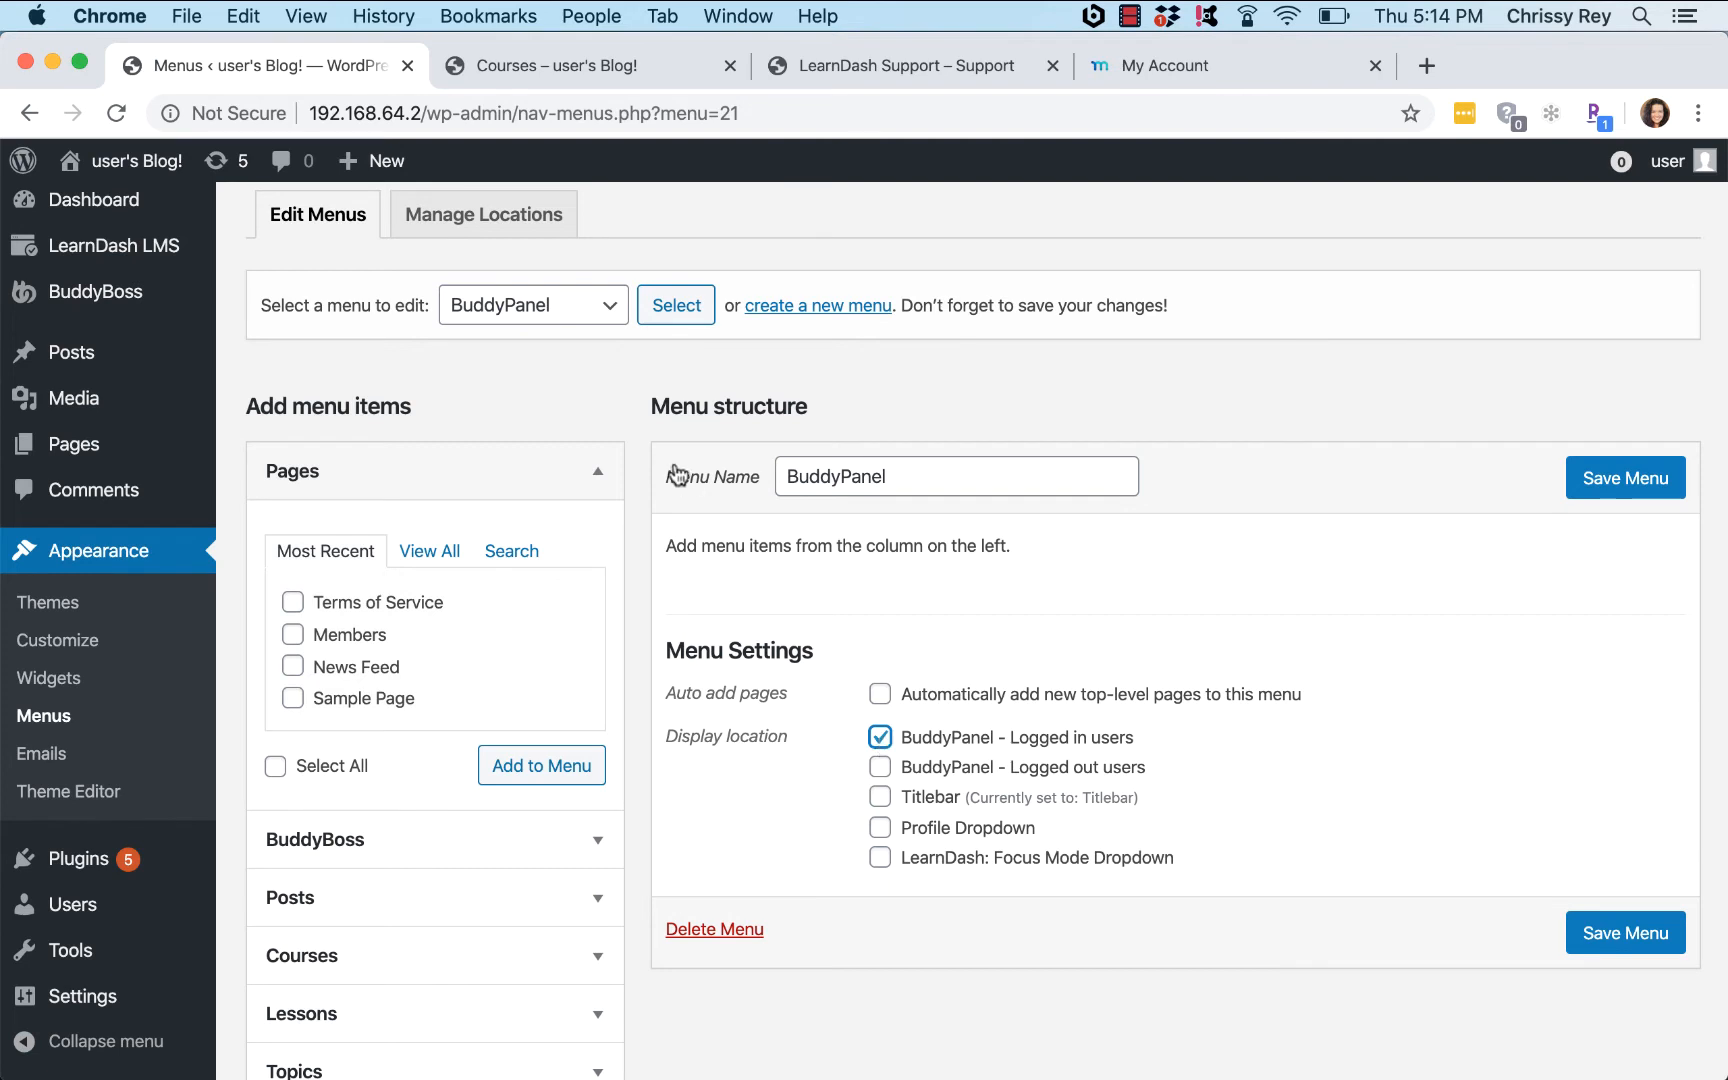
{"action": "scroll", "coordinate": [574, 392], "scroll_direction": "down", "scroll_amount": 5}
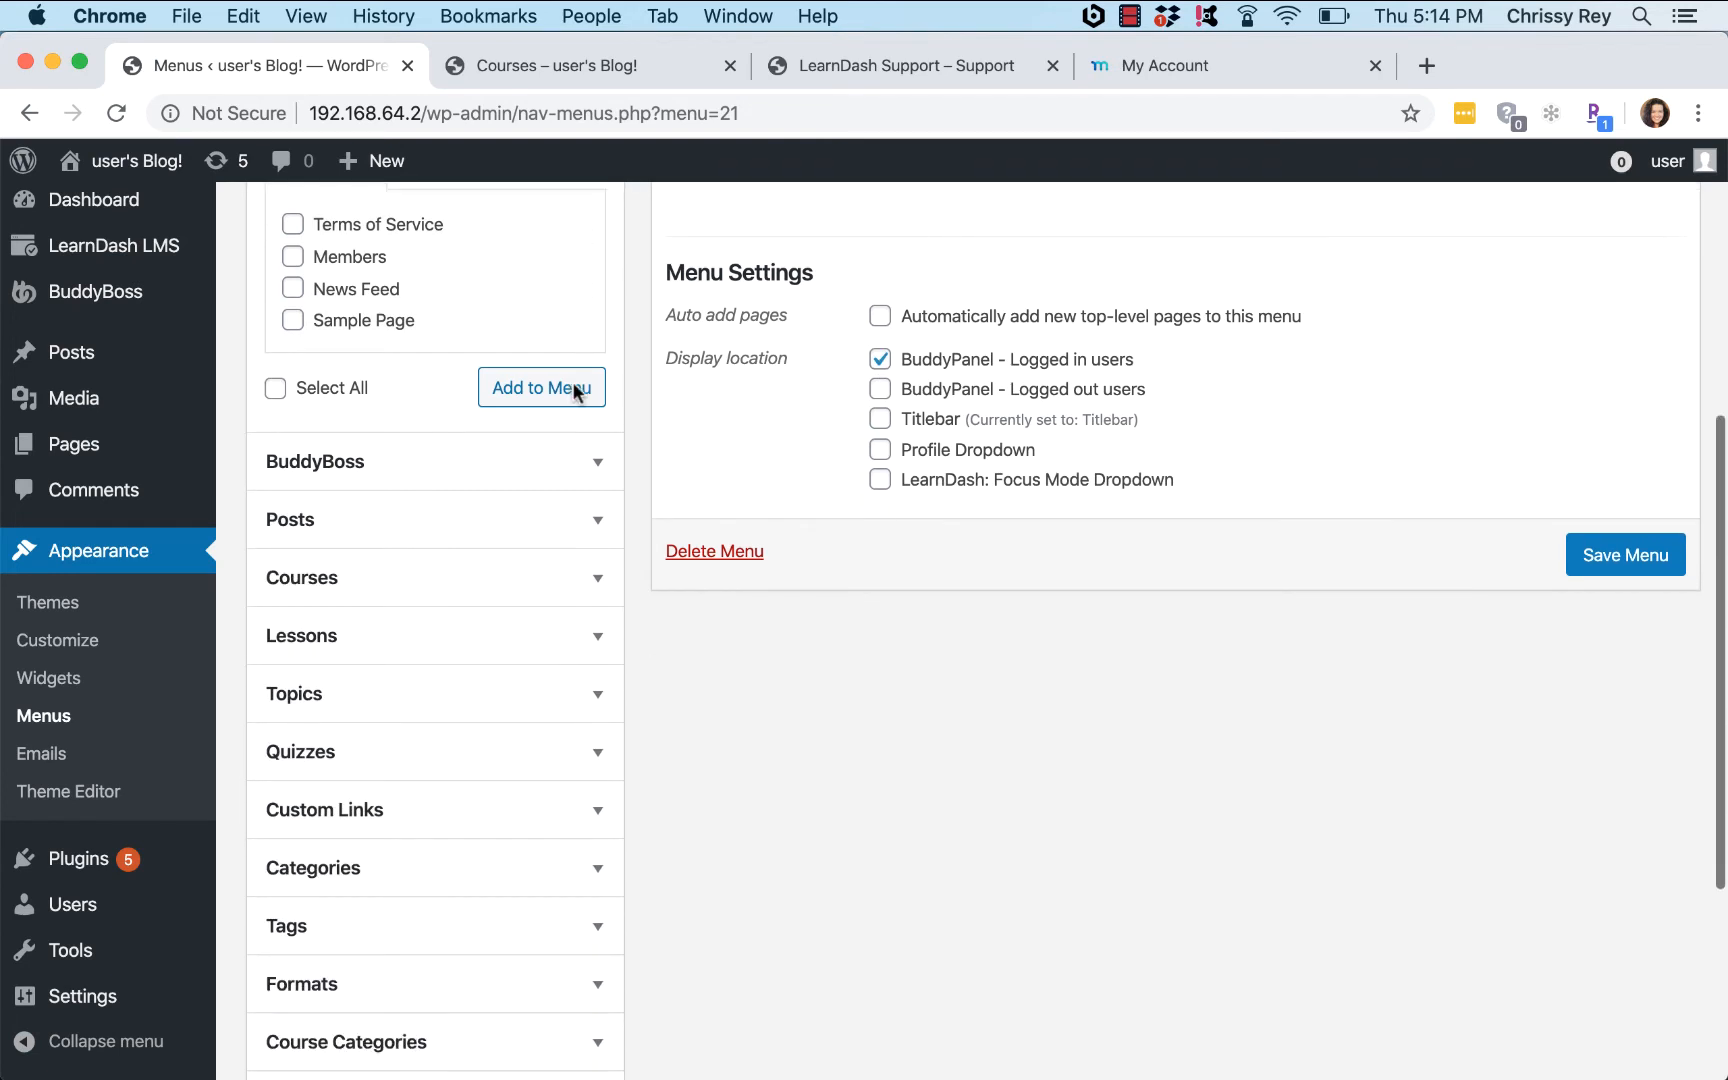
{"action": "left_click", "coordinate": [584, 459]}
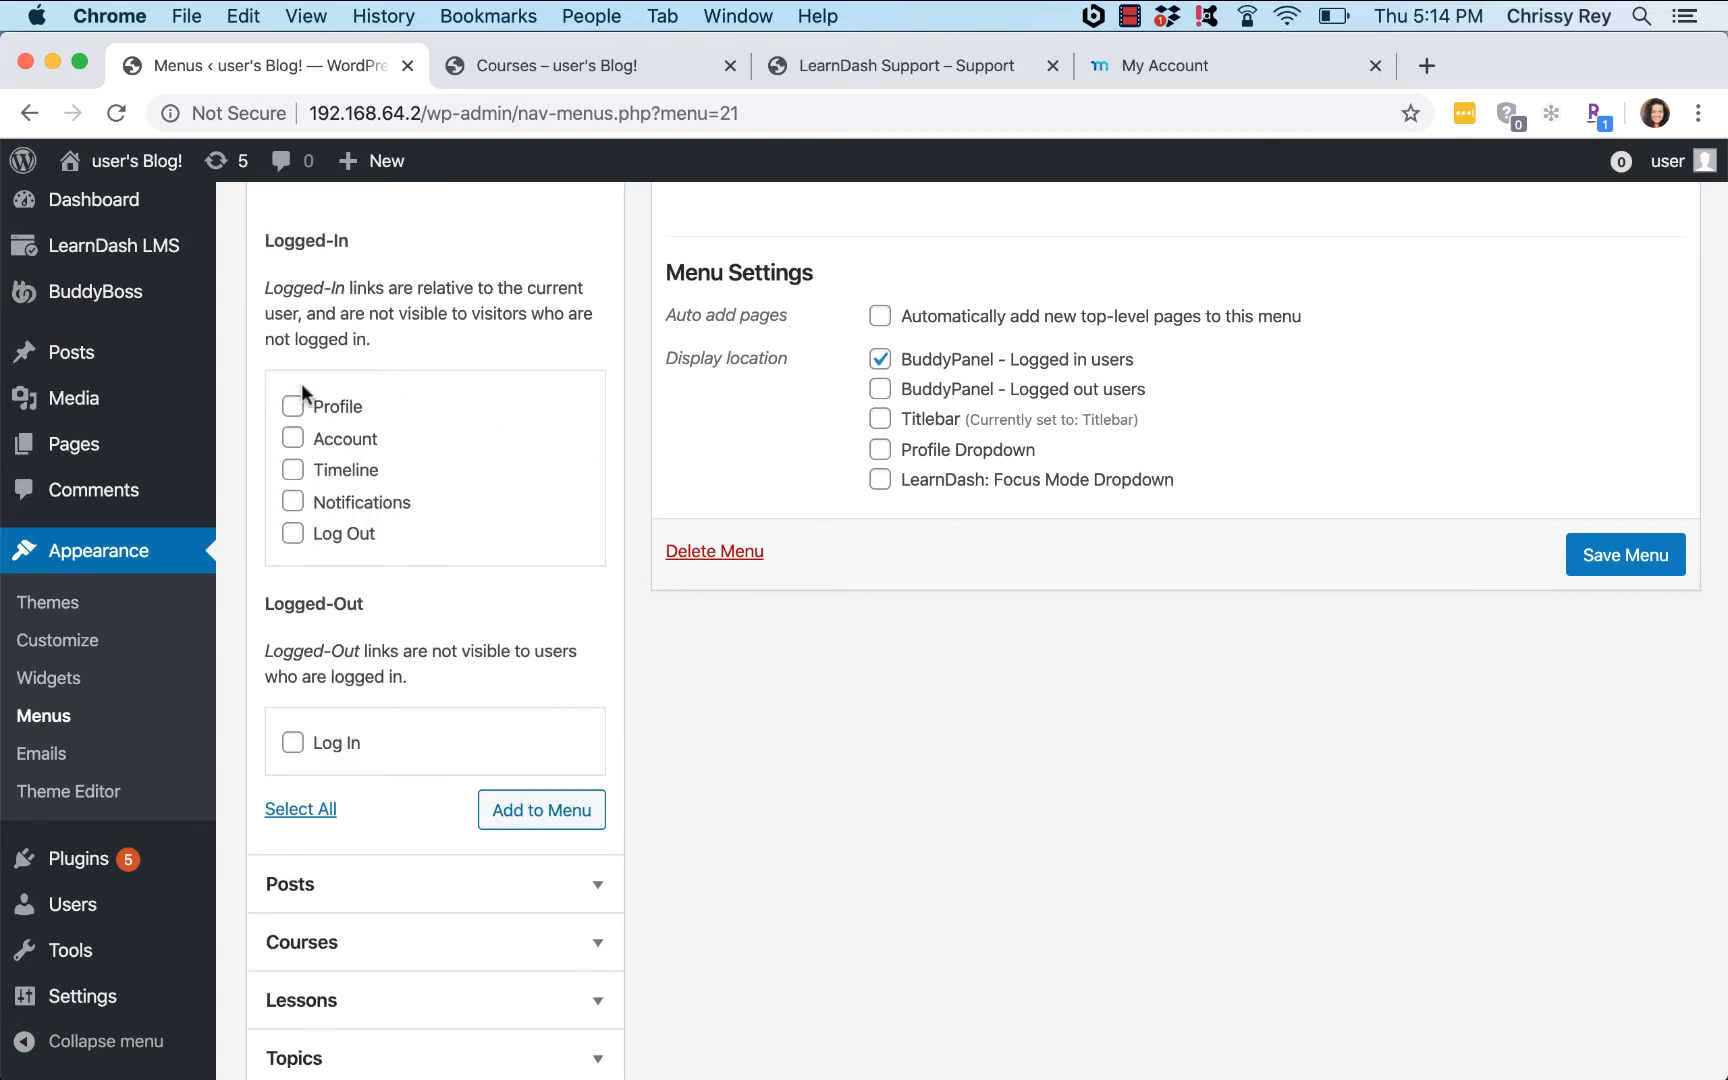
{"action": "left_click", "coordinate": [293, 408]}
{"action": "left_click", "coordinate": [292, 438]}
{"action": "left_click", "coordinate": [293, 472]}
{"action": "left_click", "coordinate": [293, 502]}
{"action": "left_click", "coordinate": [294, 535]}
{"action": "left_click", "coordinate": [536, 812]}
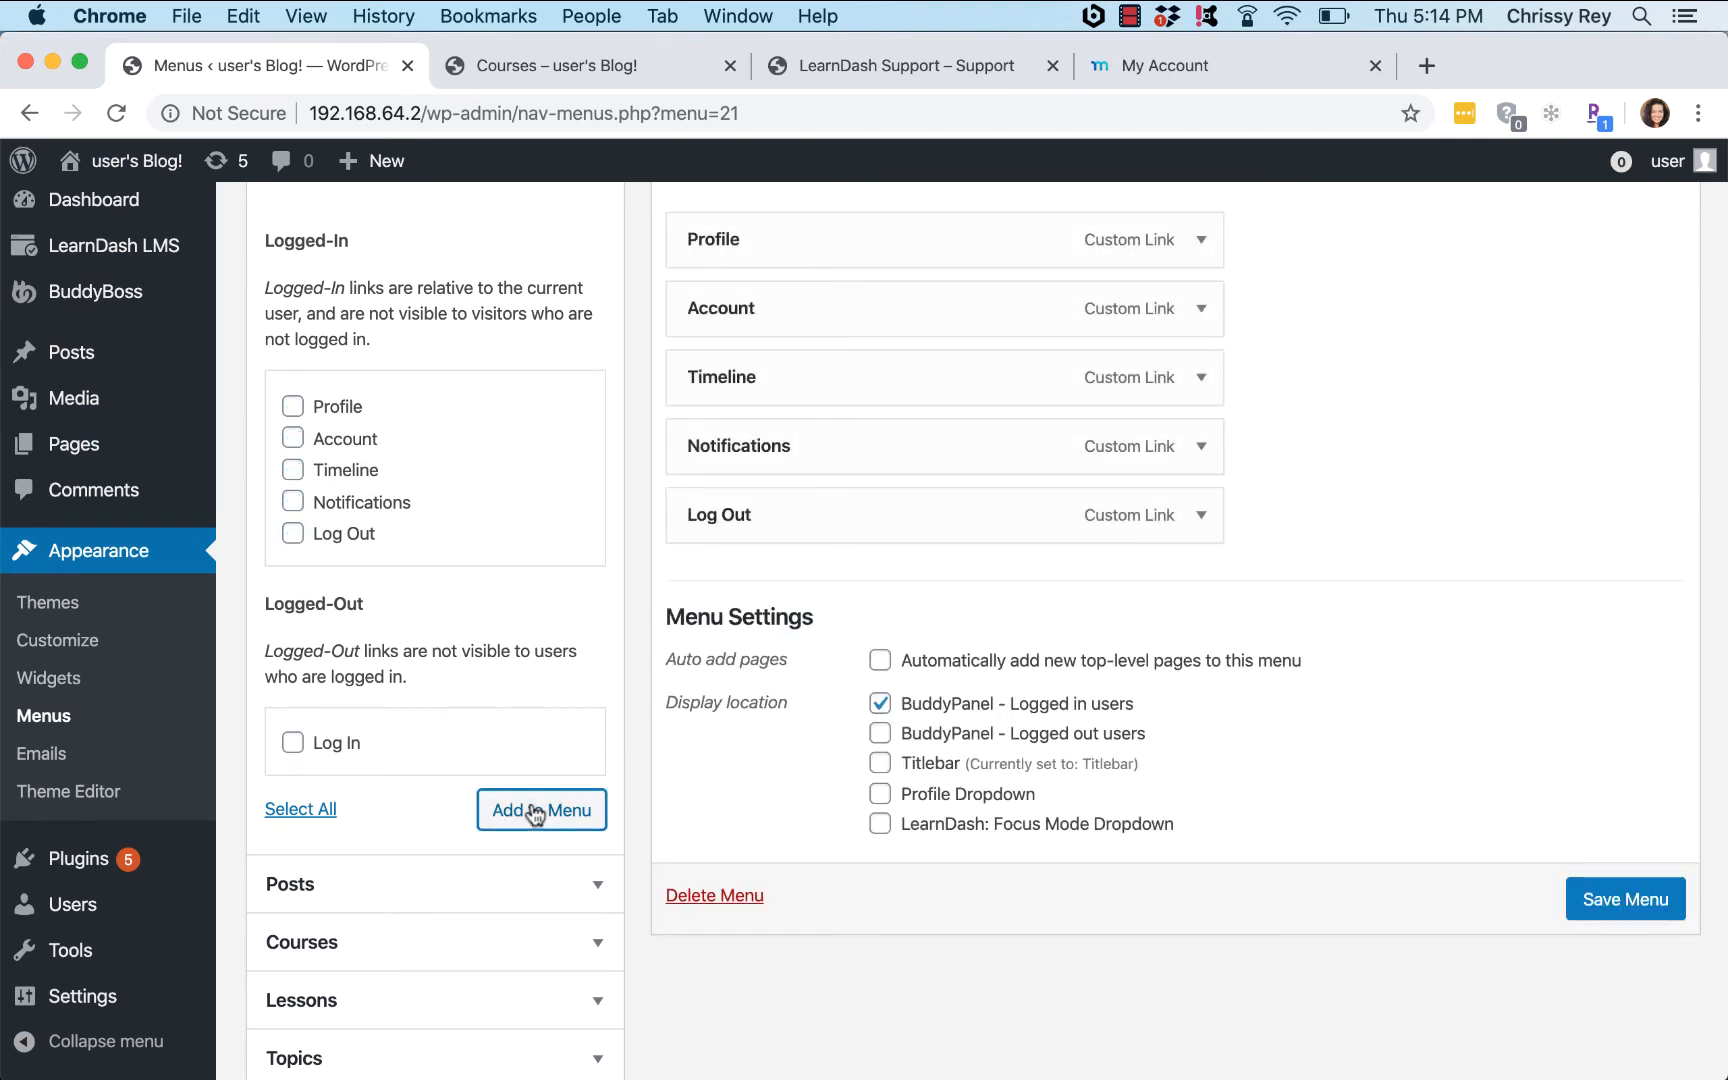
{"action": "left_click", "coordinate": [1642, 903]}
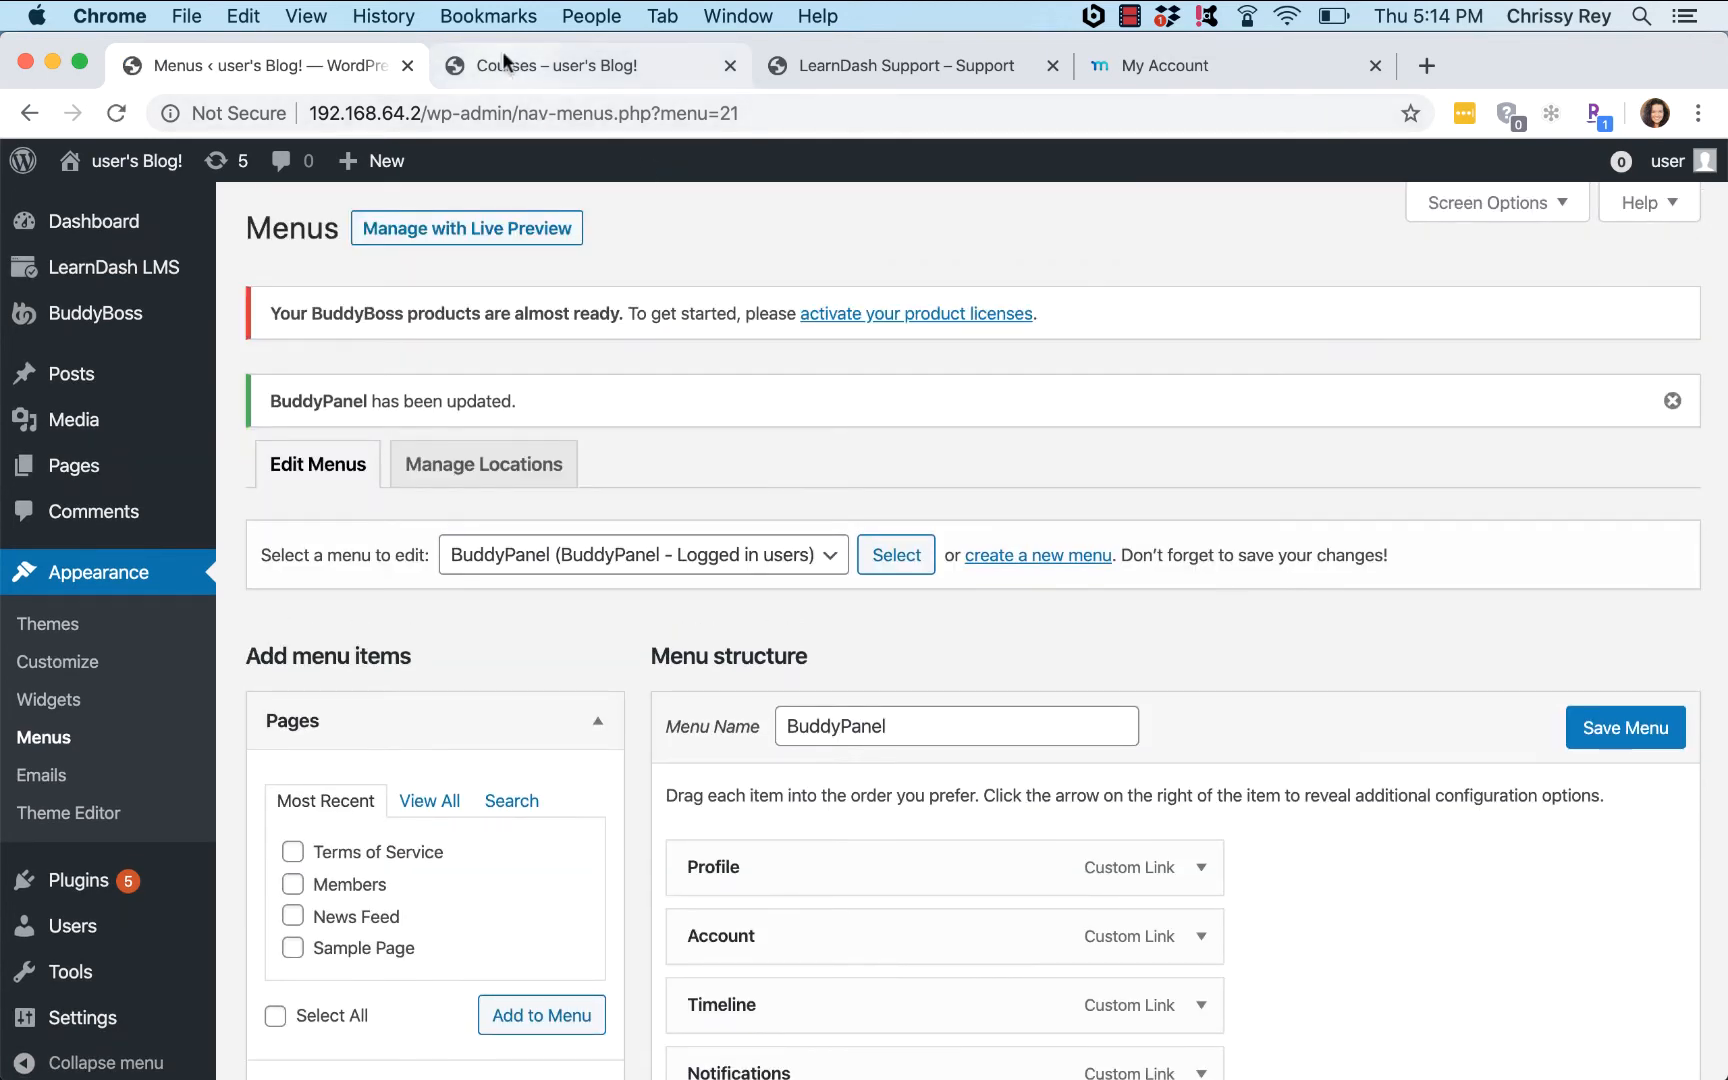
Step: Reload the site and open the Profile and Account pages from the BuddyPanel
{"action": "left_click", "coordinate": [502, 62]}
{"action": "left_click", "coordinate": [118, 113]}
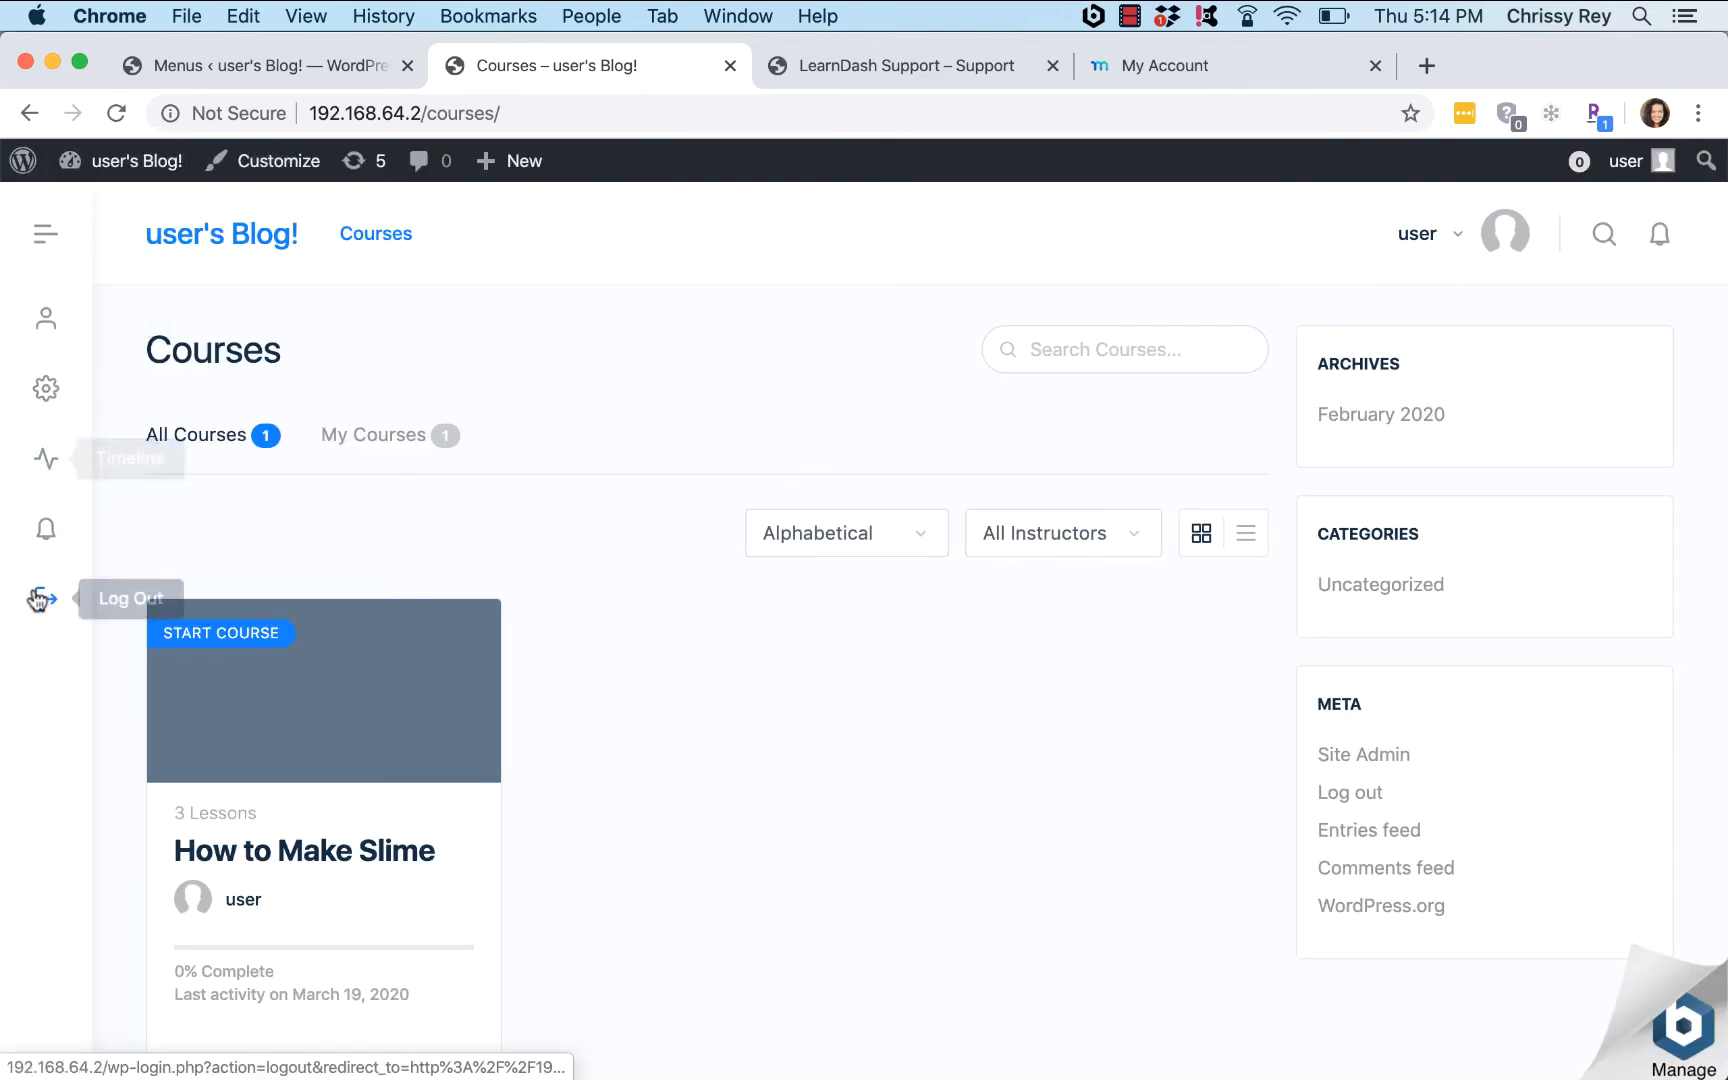
{"action": "left_click", "coordinate": [46, 330]}
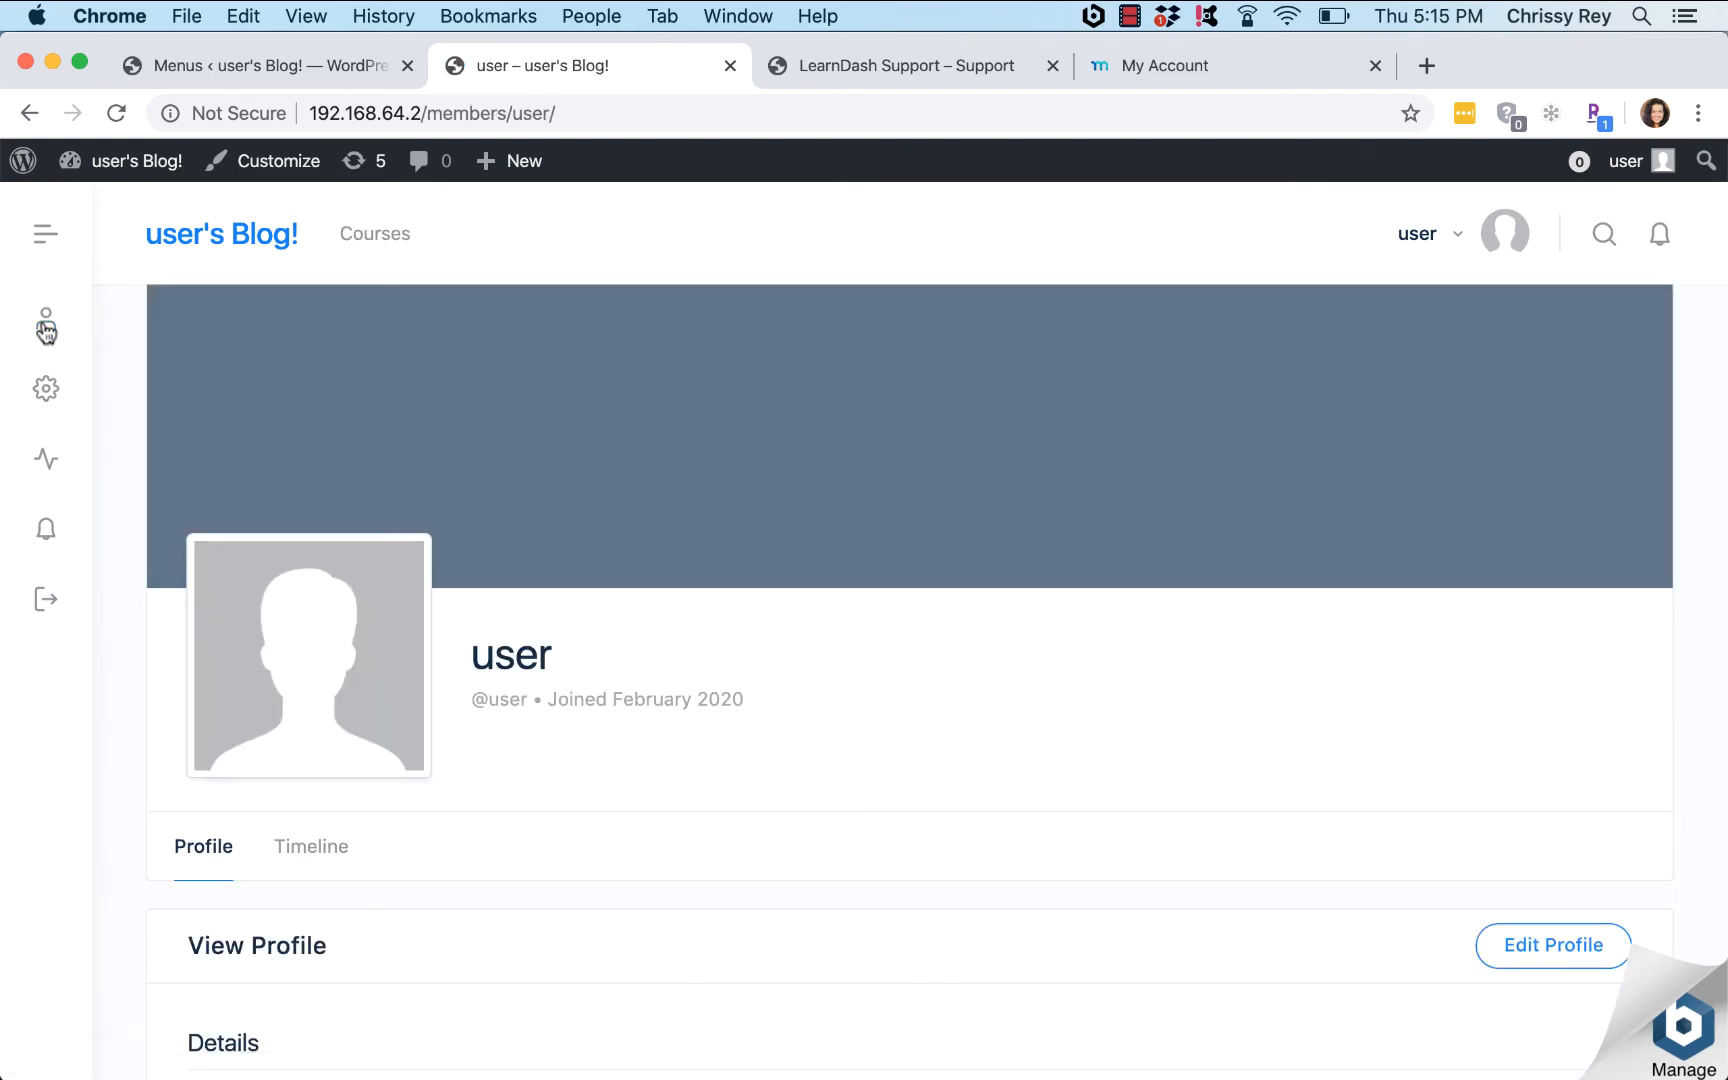
{"action": "left_click", "coordinate": [46, 390]}
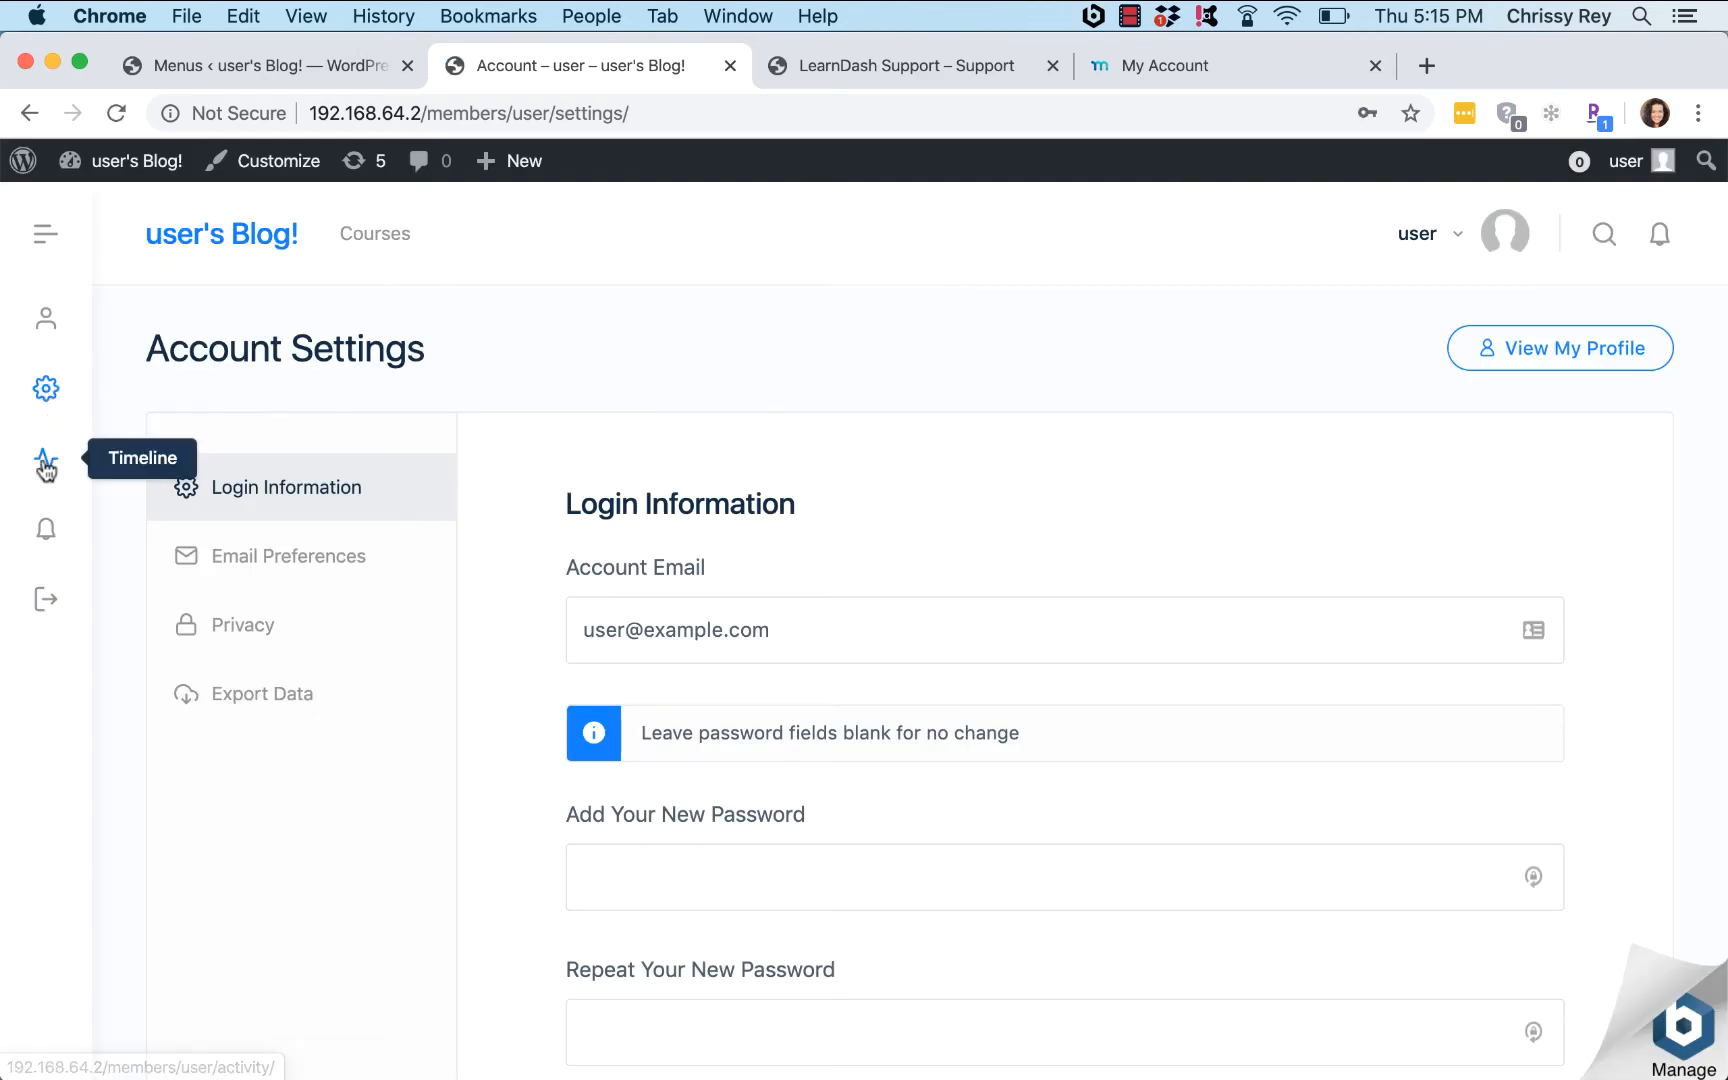
Step: Open the Timeline and Notifications pages from the panel, then return to the menu editor
{"action": "left_click", "coordinate": [46, 464]}
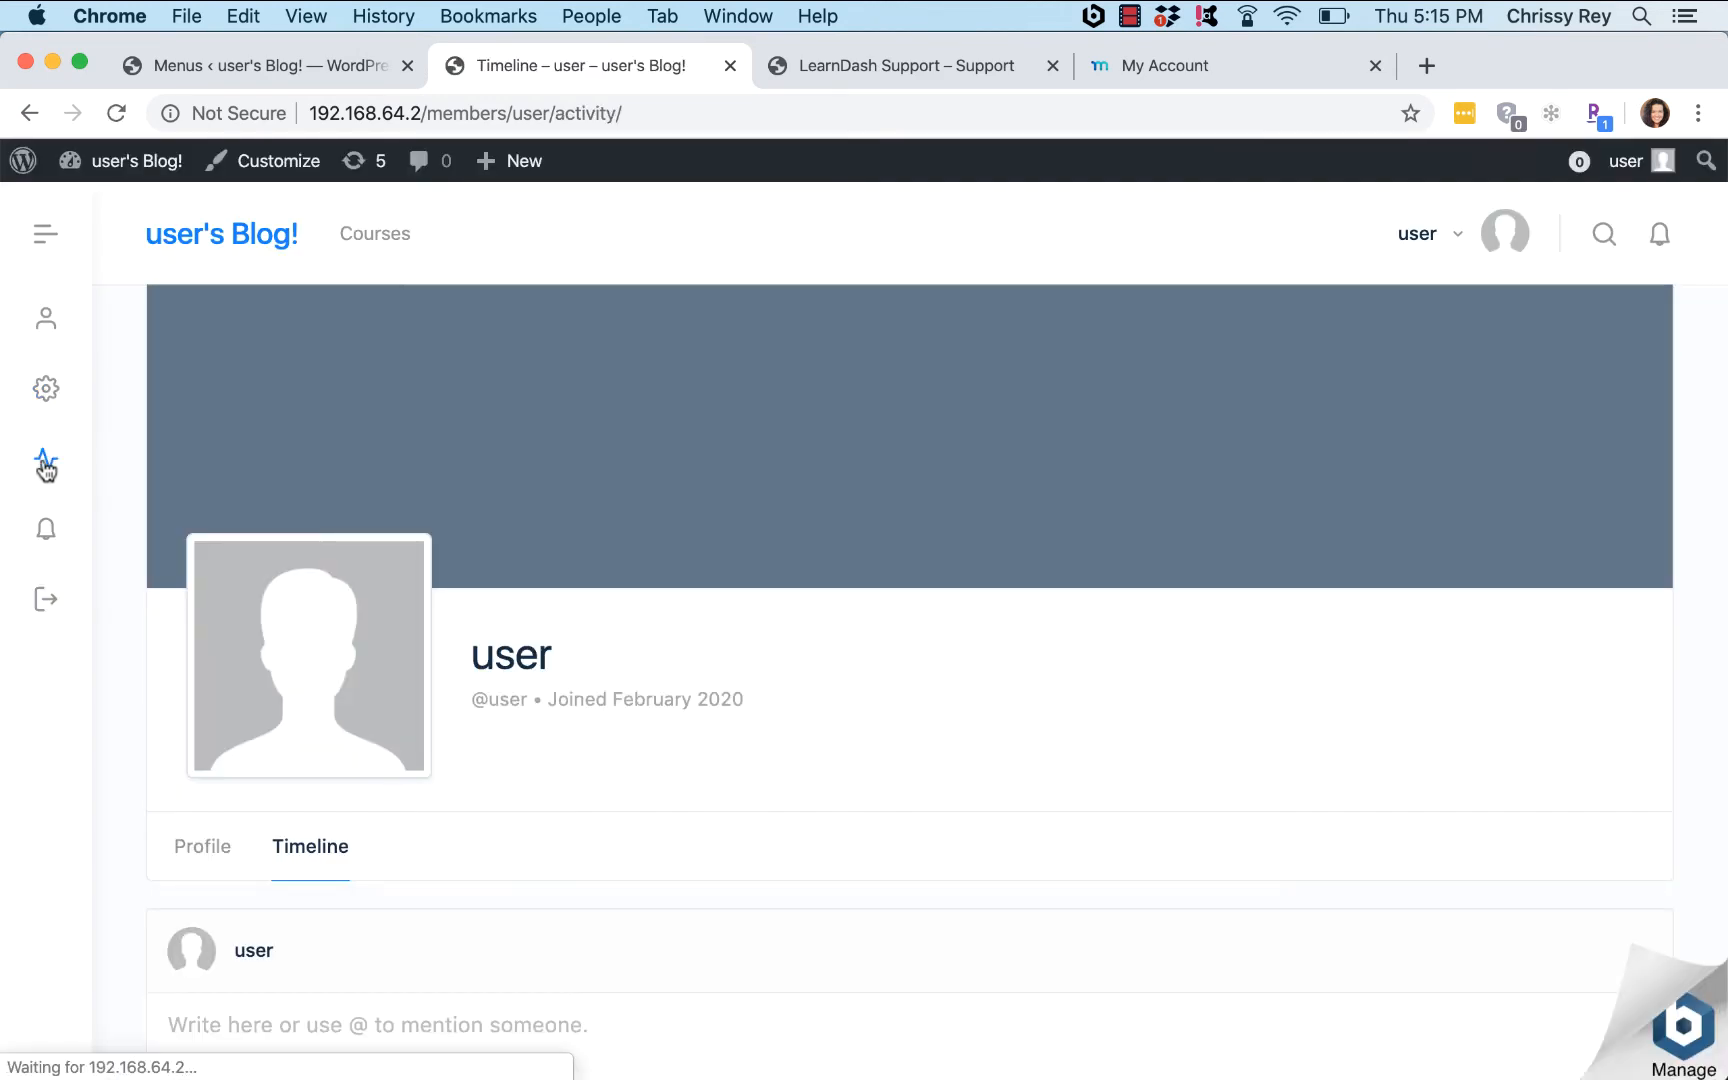
{"action": "scroll", "coordinate": [46, 466], "scroll_direction": "down", "scroll_amount": 3}
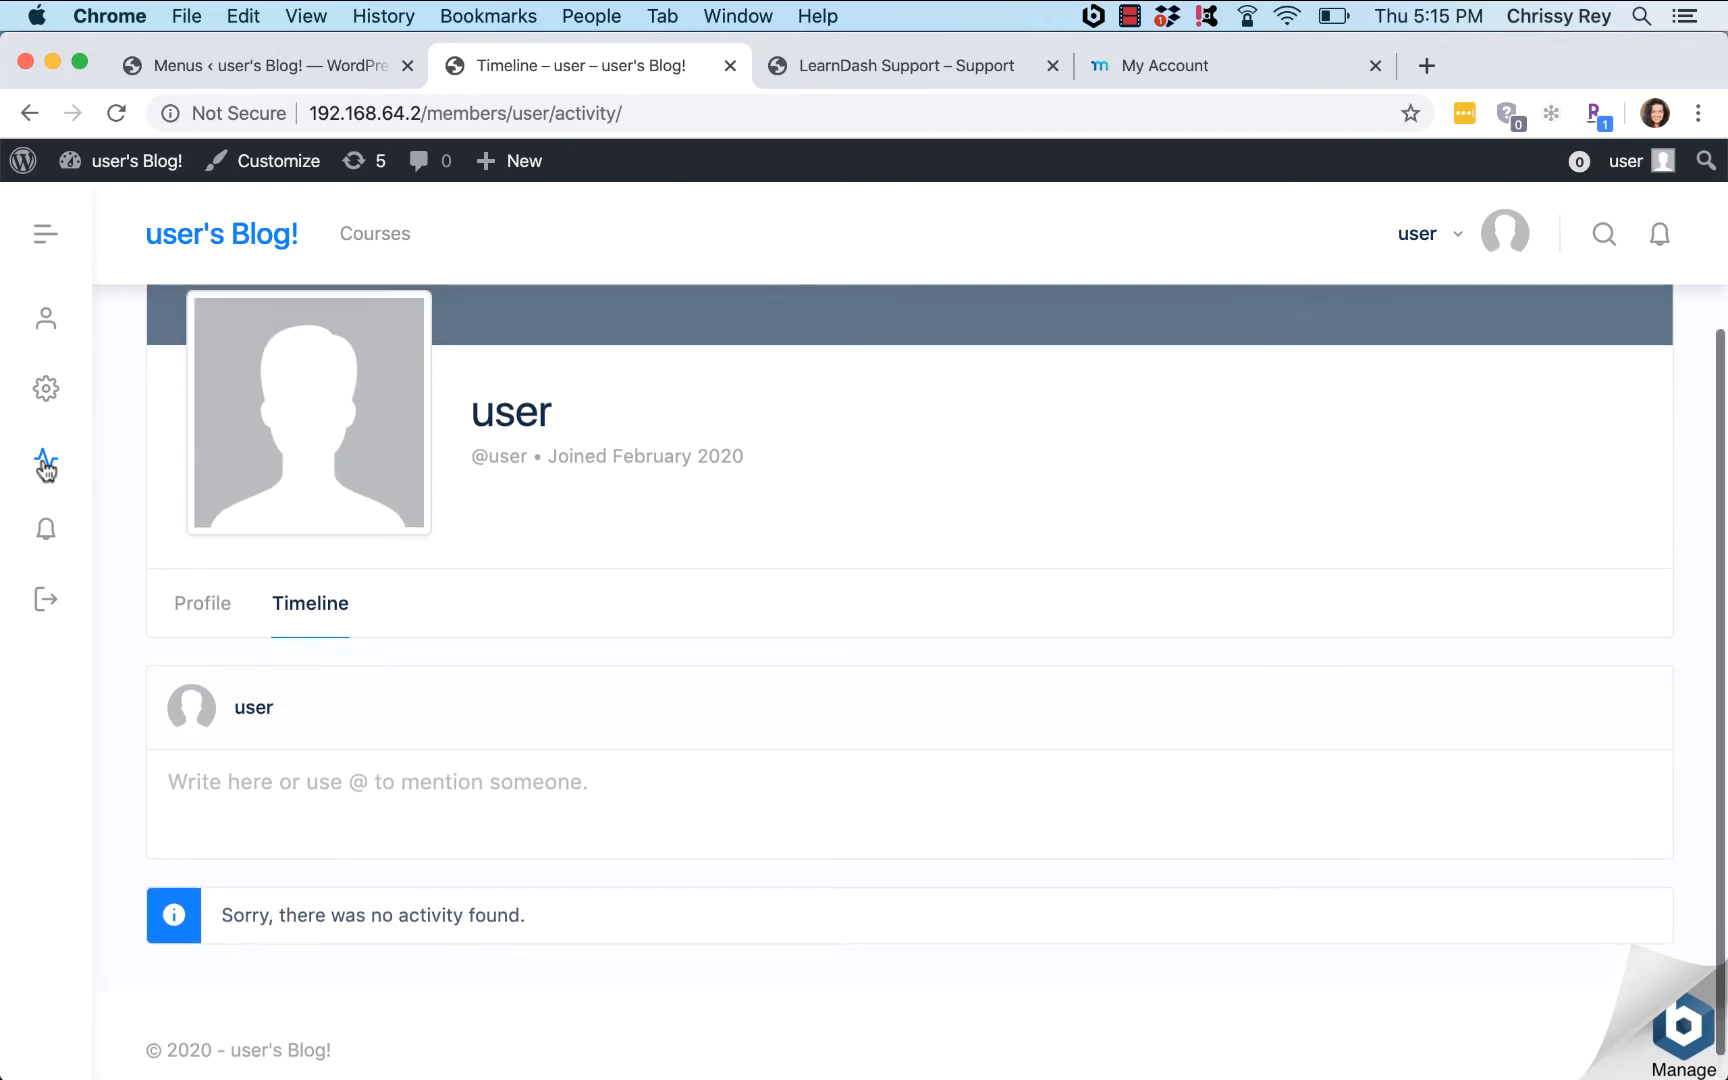
{"action": "left_click", "coordinate": [47, 534]}
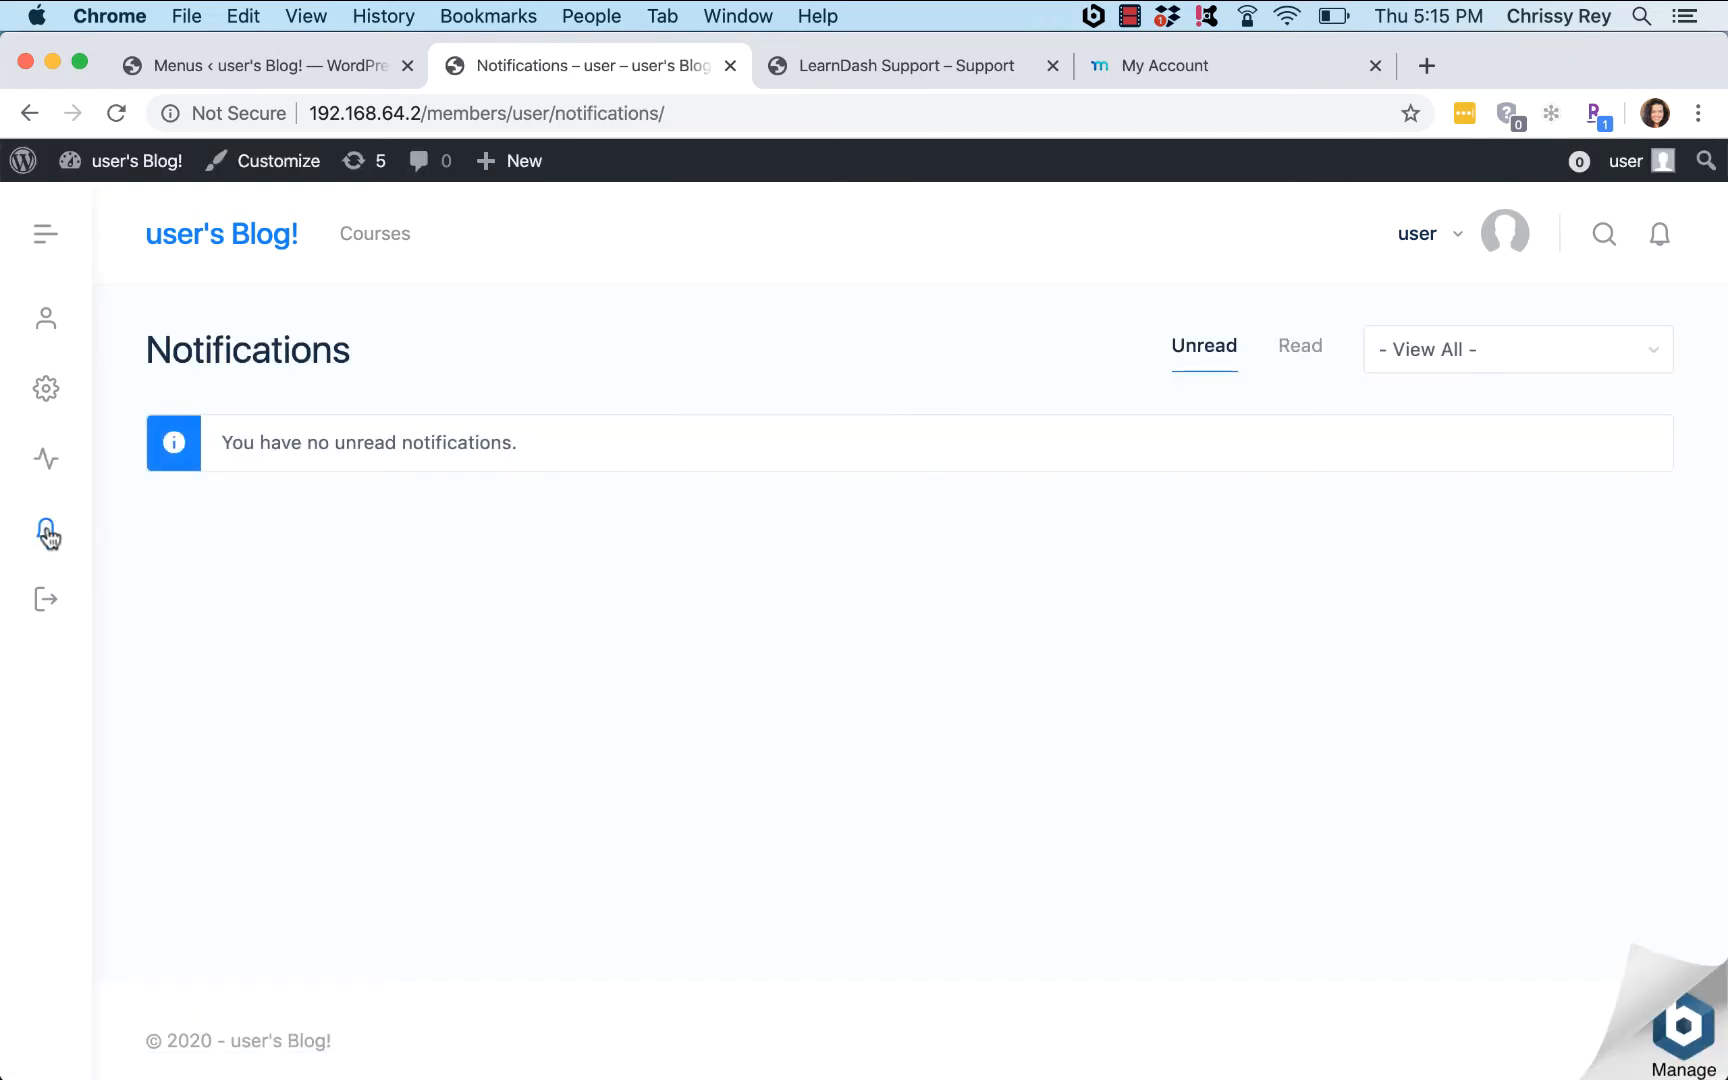
{"action": "scroll", "coordinate": [46, 534], "scroll_direction": "down", "scroll_amount": 2}
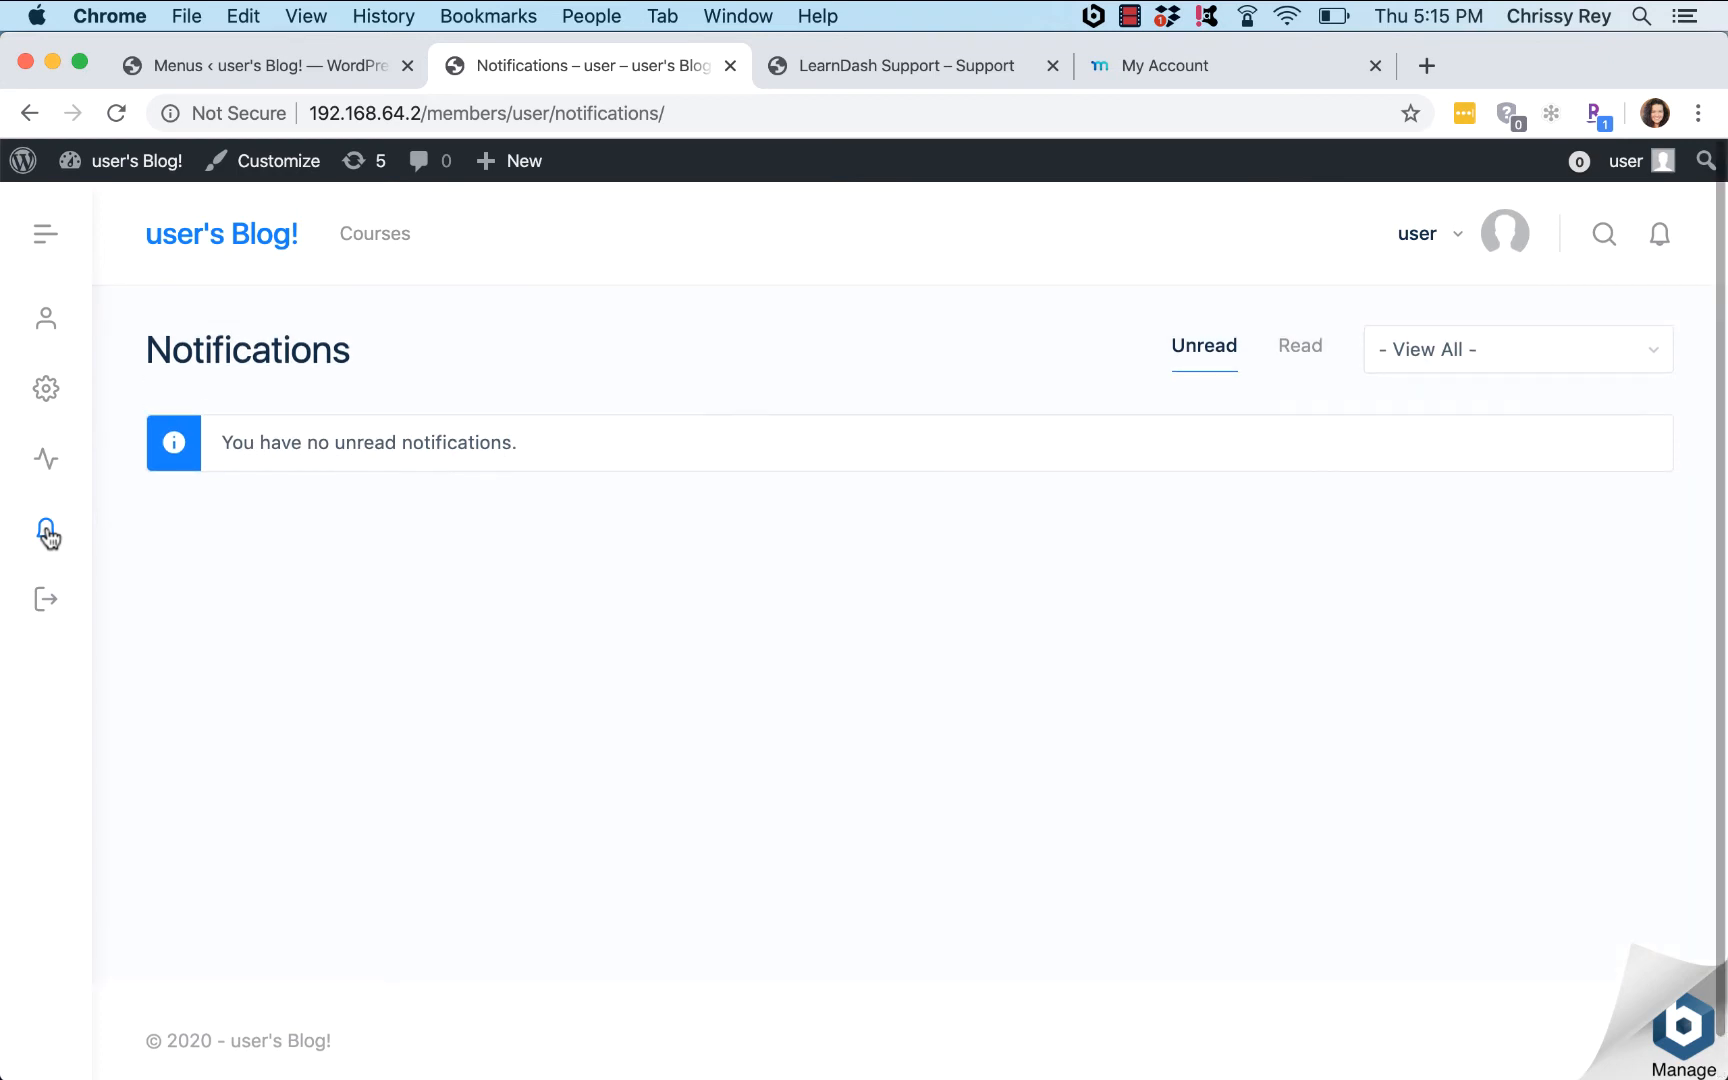
{"action": "left_click", "coordinate": [248, 63]}
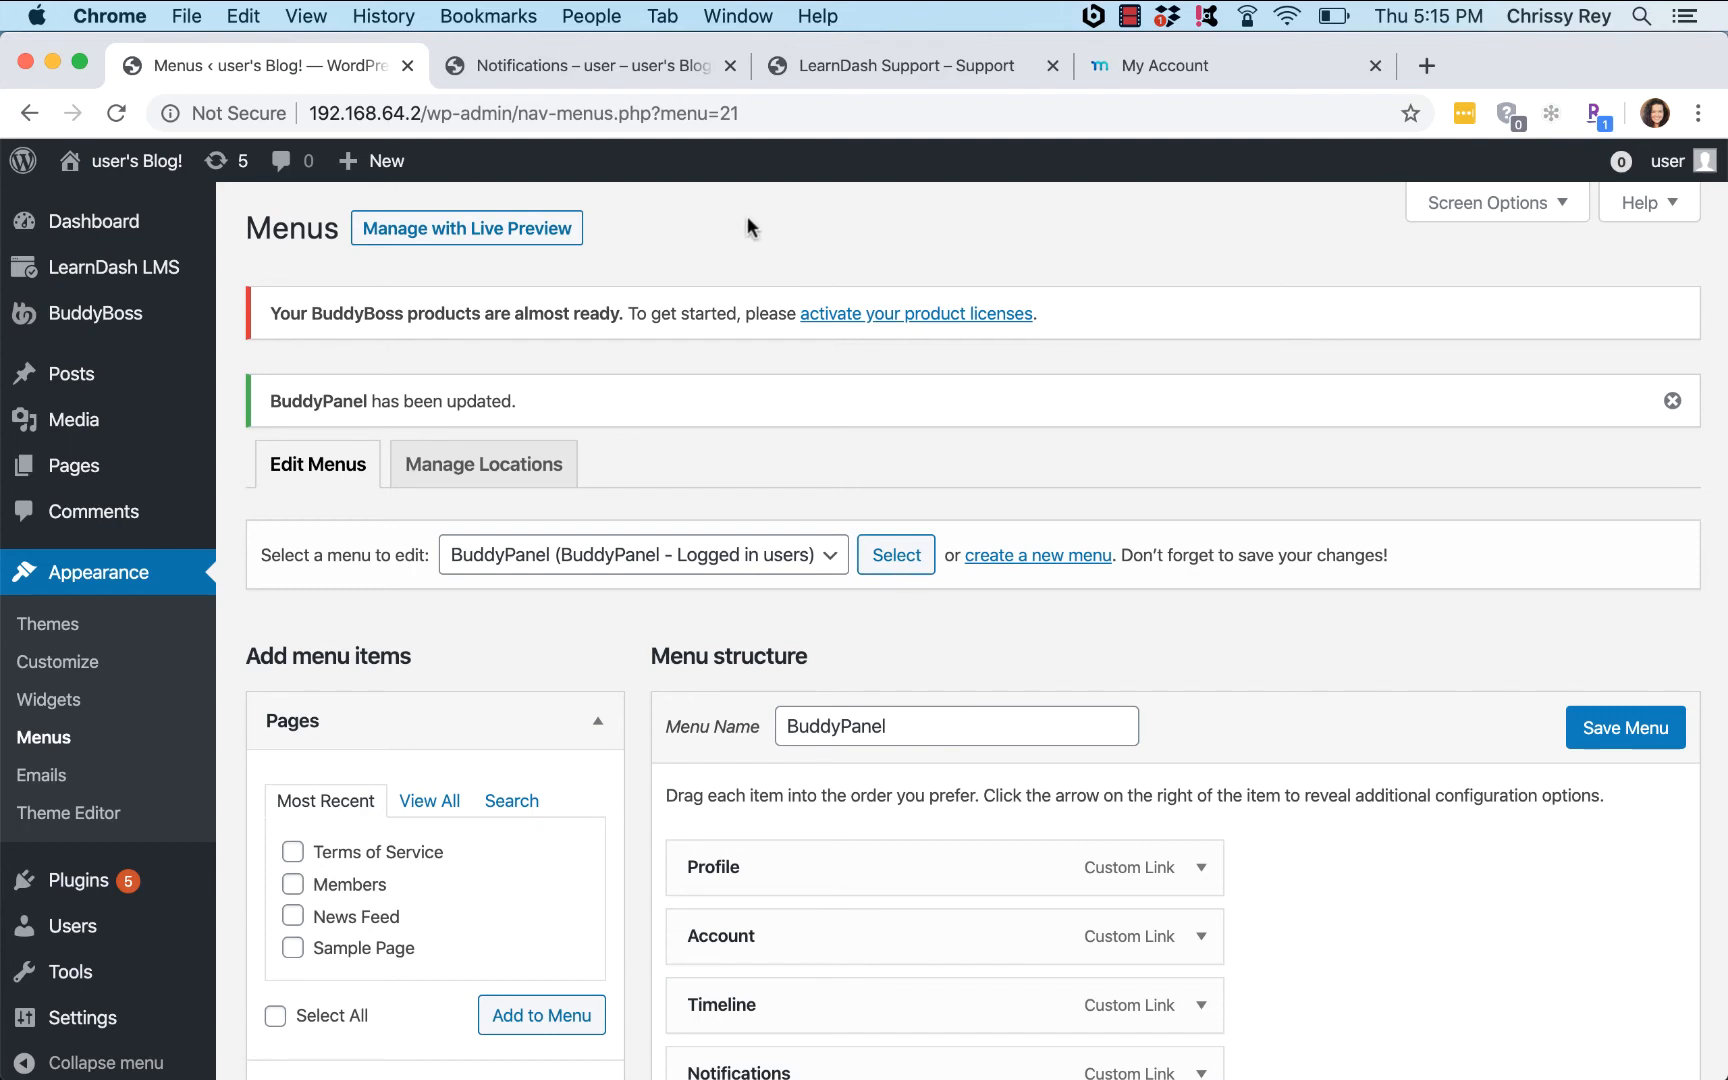
Step: Upload memberpress-developer-1.8.6.zip as a new plugin, install it and activate MemberPress
{"action": "mouse_move", "coordinate": [68, 888]}
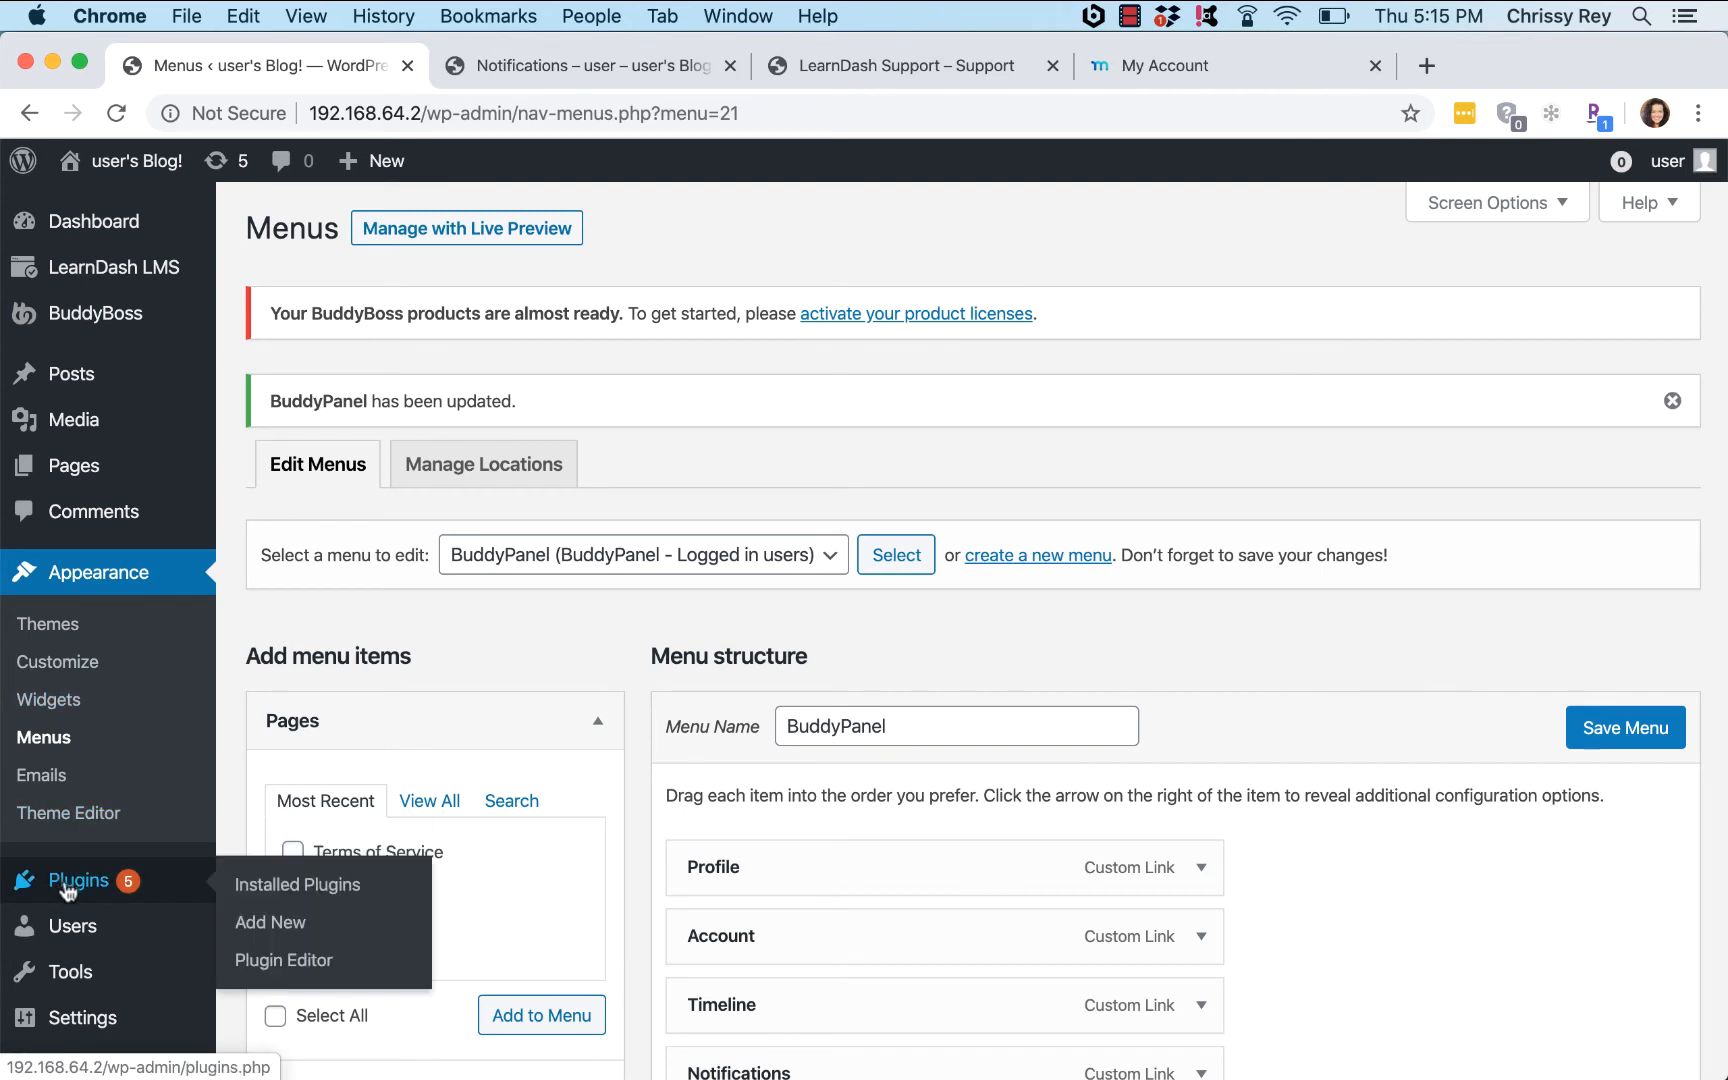
{"action": "left_click", "coordinate": [281, 926]}
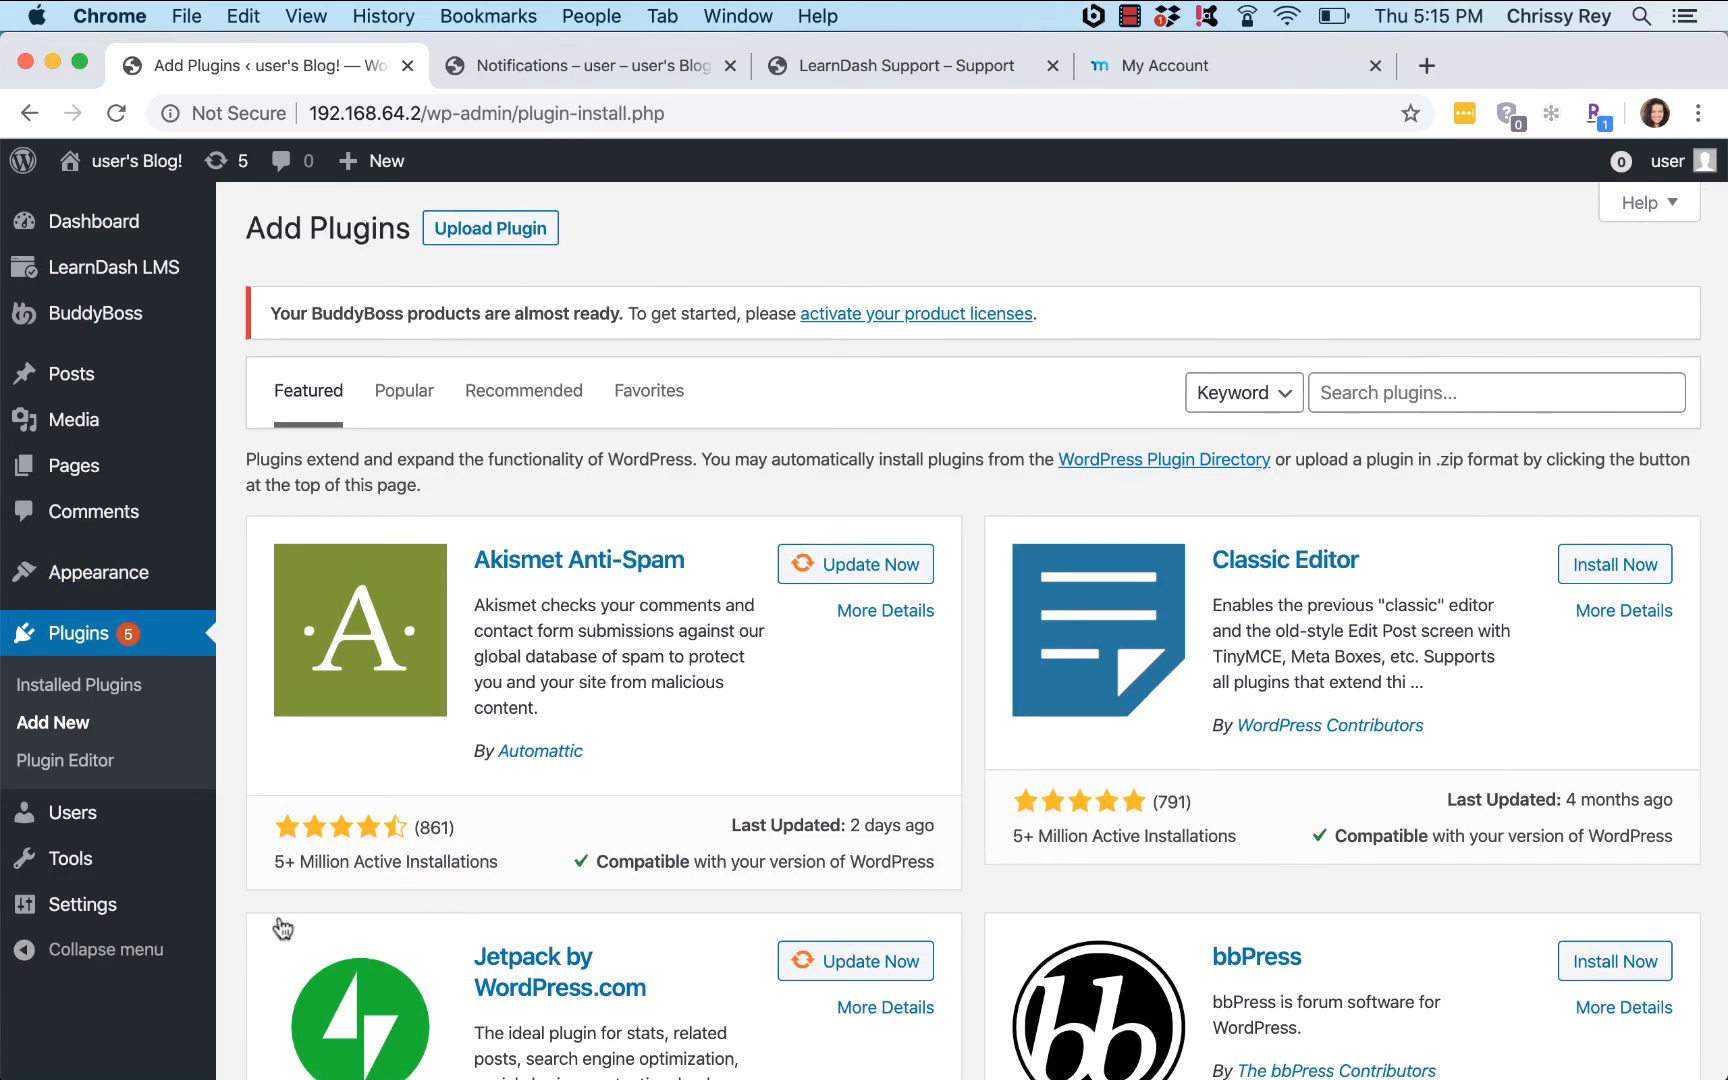
{"action": "left_click", "coordinate": [484, 234]}
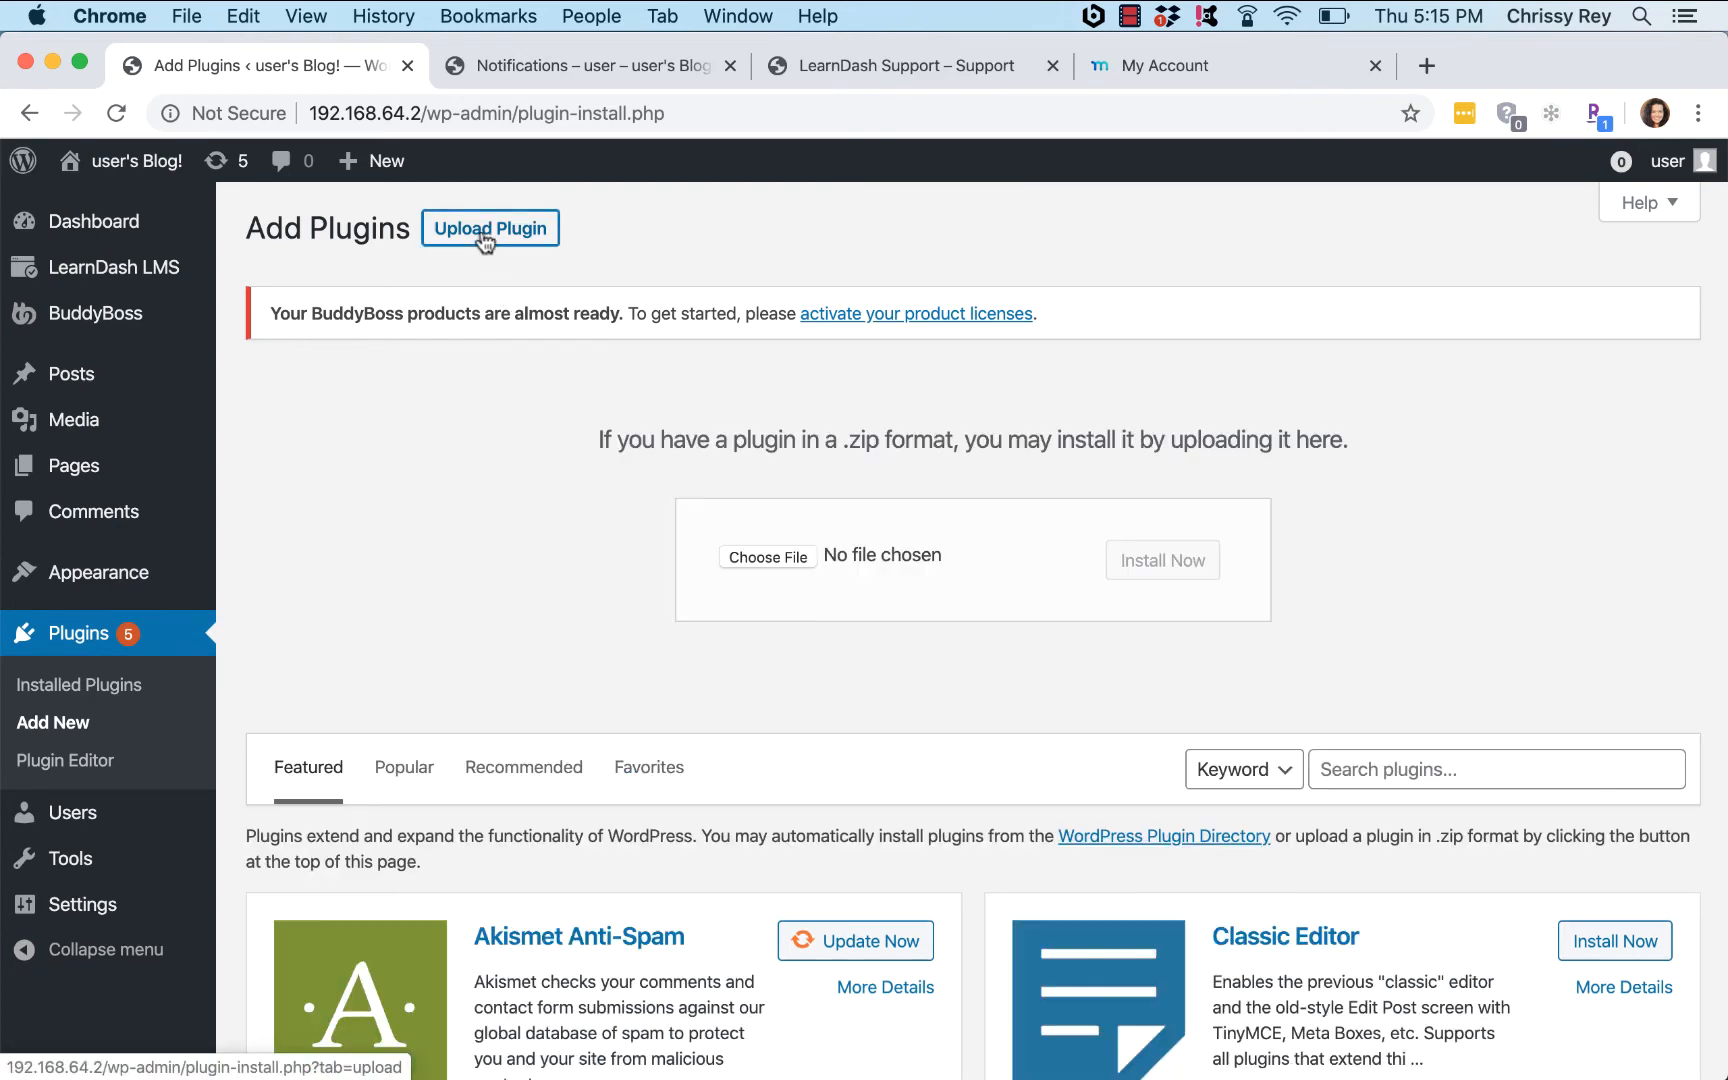
{"action": "left_click", "coordinate": [790, 560]}
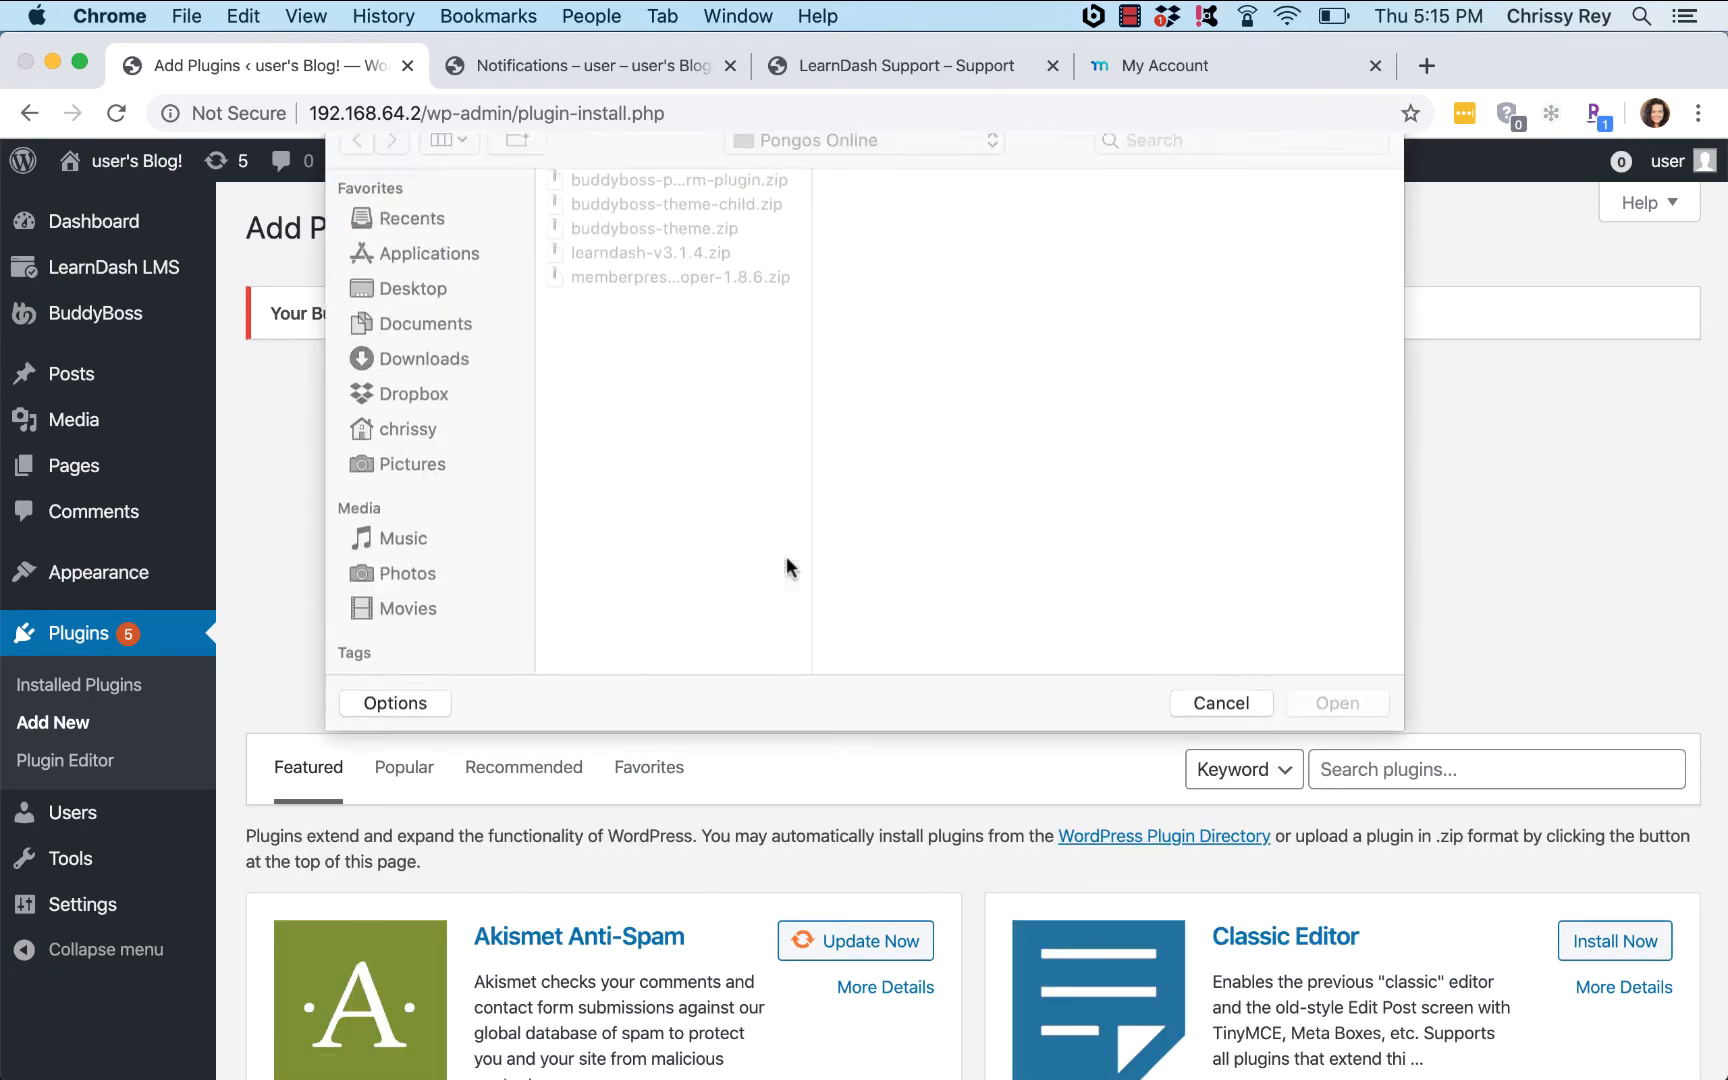
{"action": "double_click", "coordinate": [682, 298]}
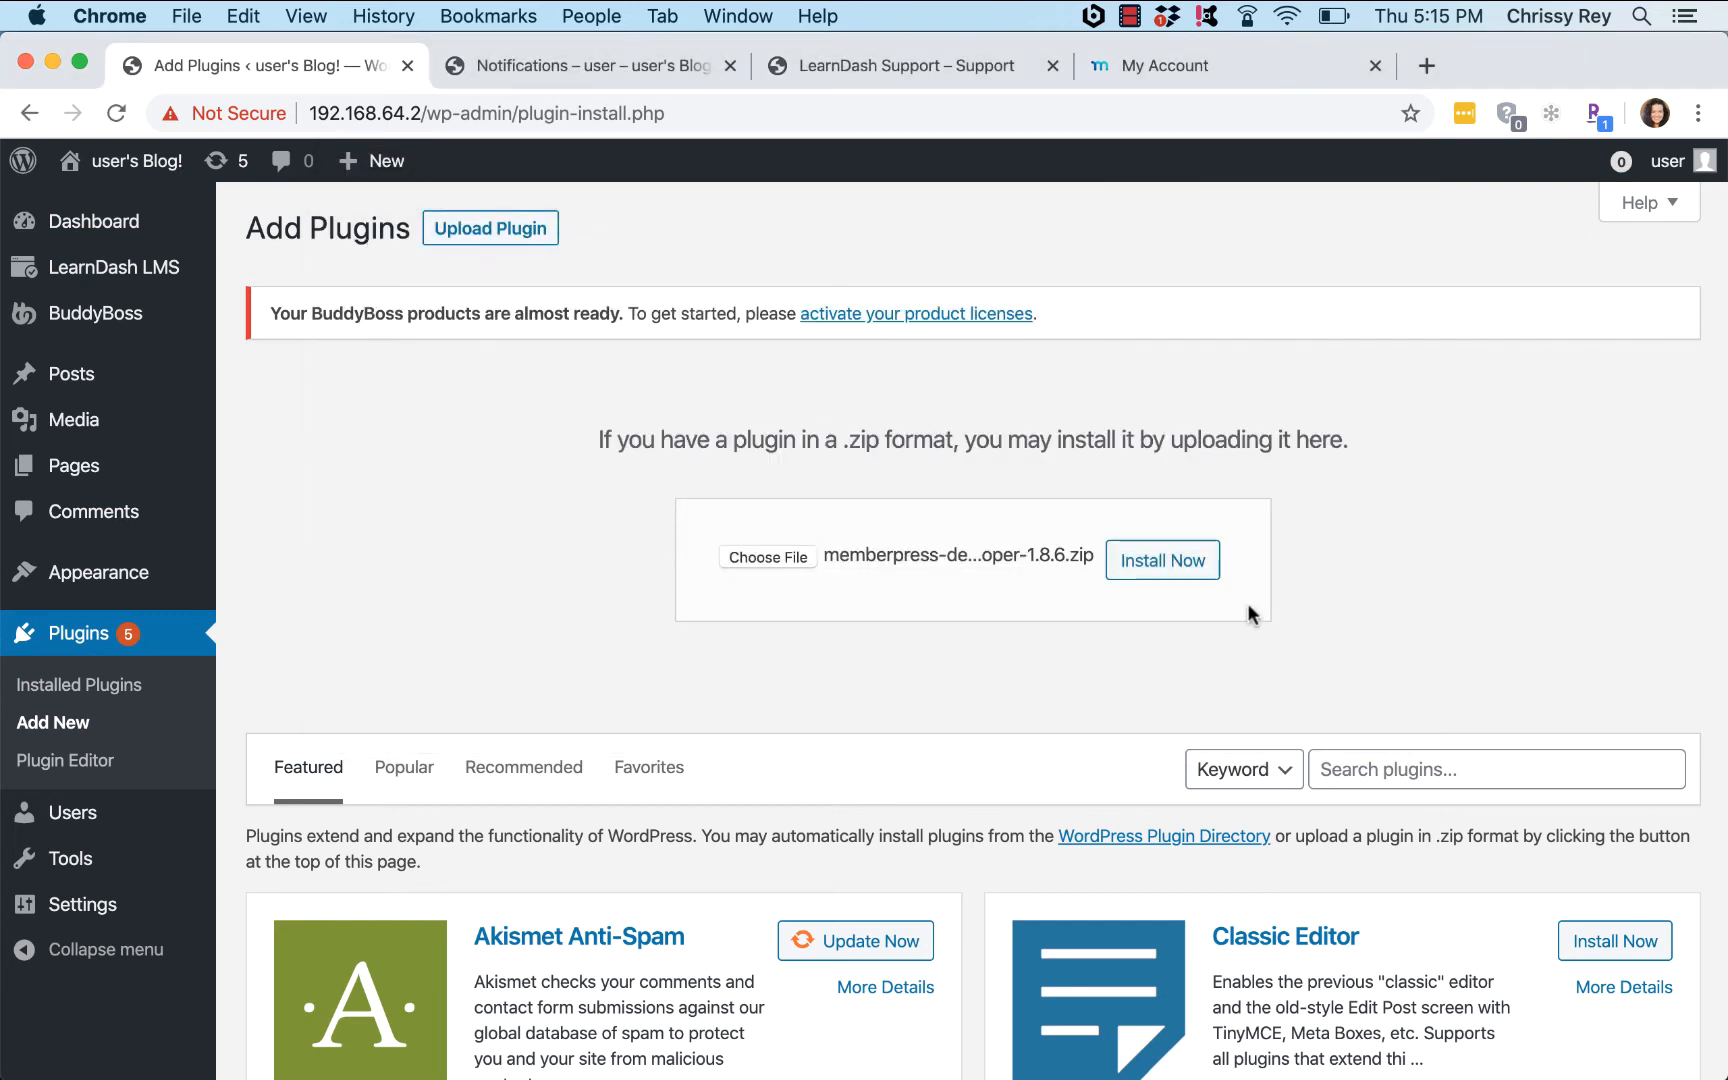
{"action": "left_click", "coordinate": [1165, 562]}
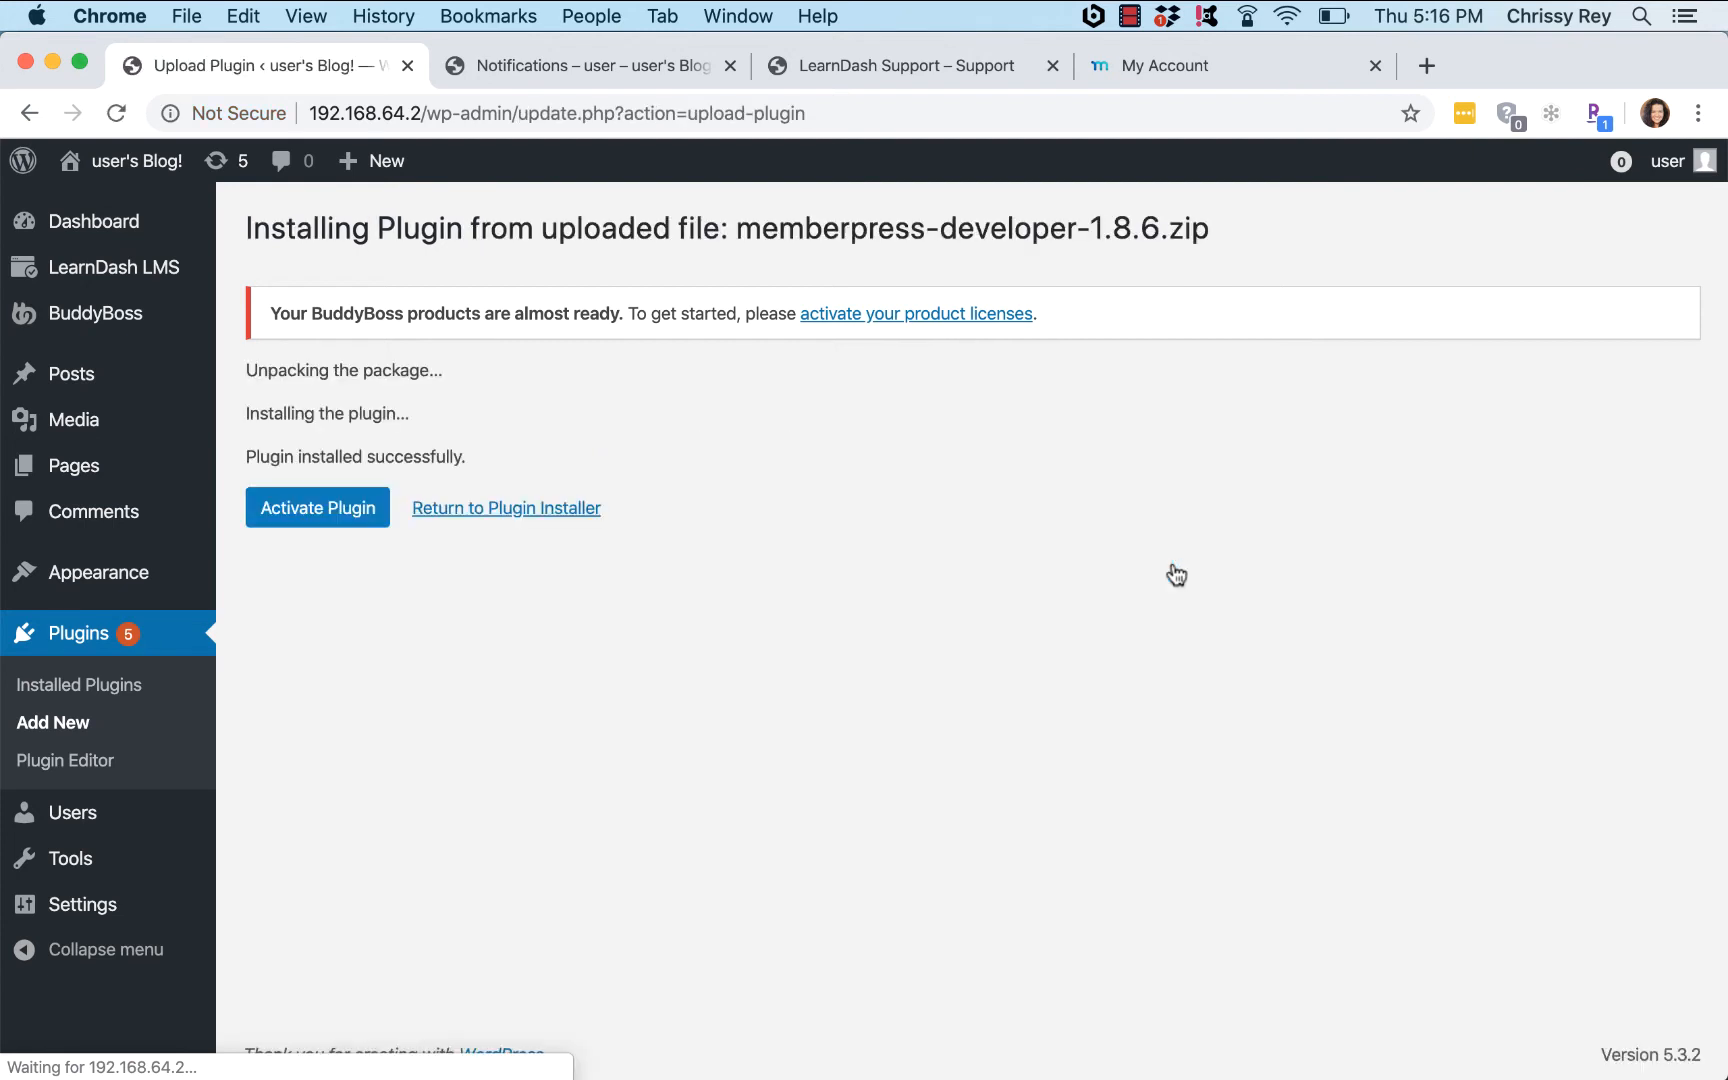
{"action": "left_click", "coordinate": [328, 515]}
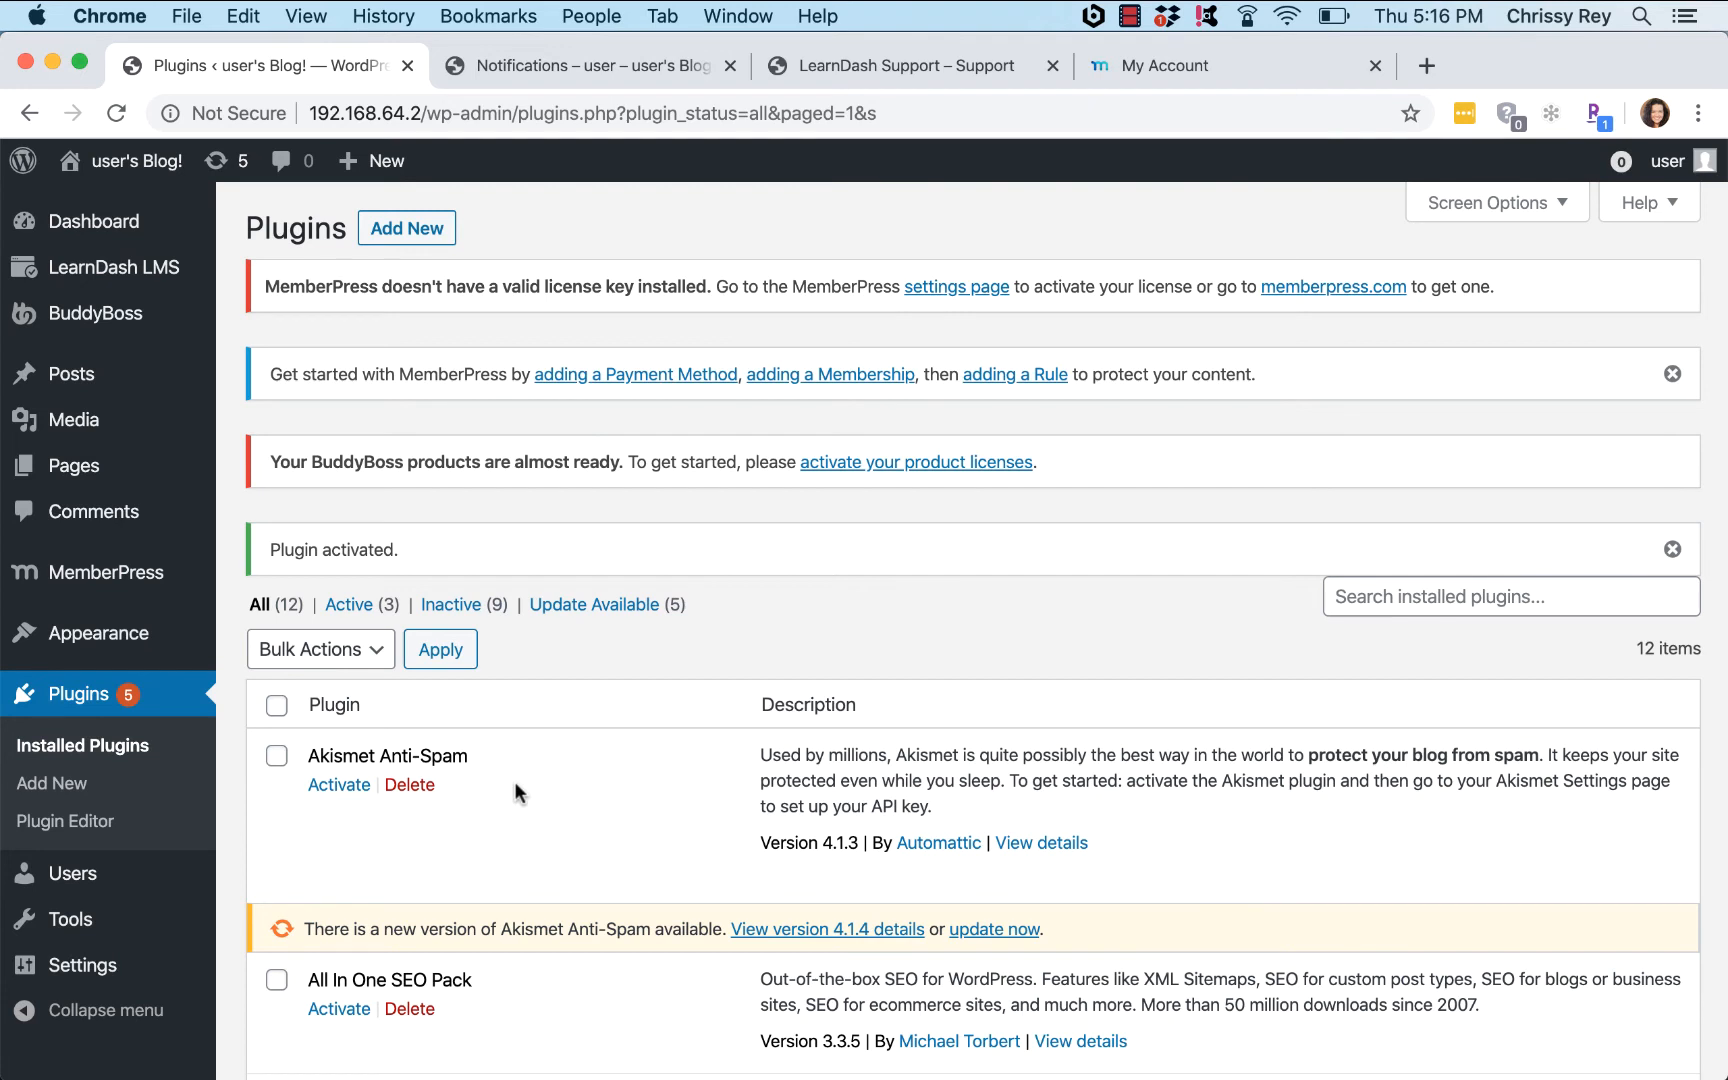
Step: Enter the MemberPress Developer Edition licence key in MemberPress settings and activate it
{"action": "left_click", "coordinate": [921, 288]}
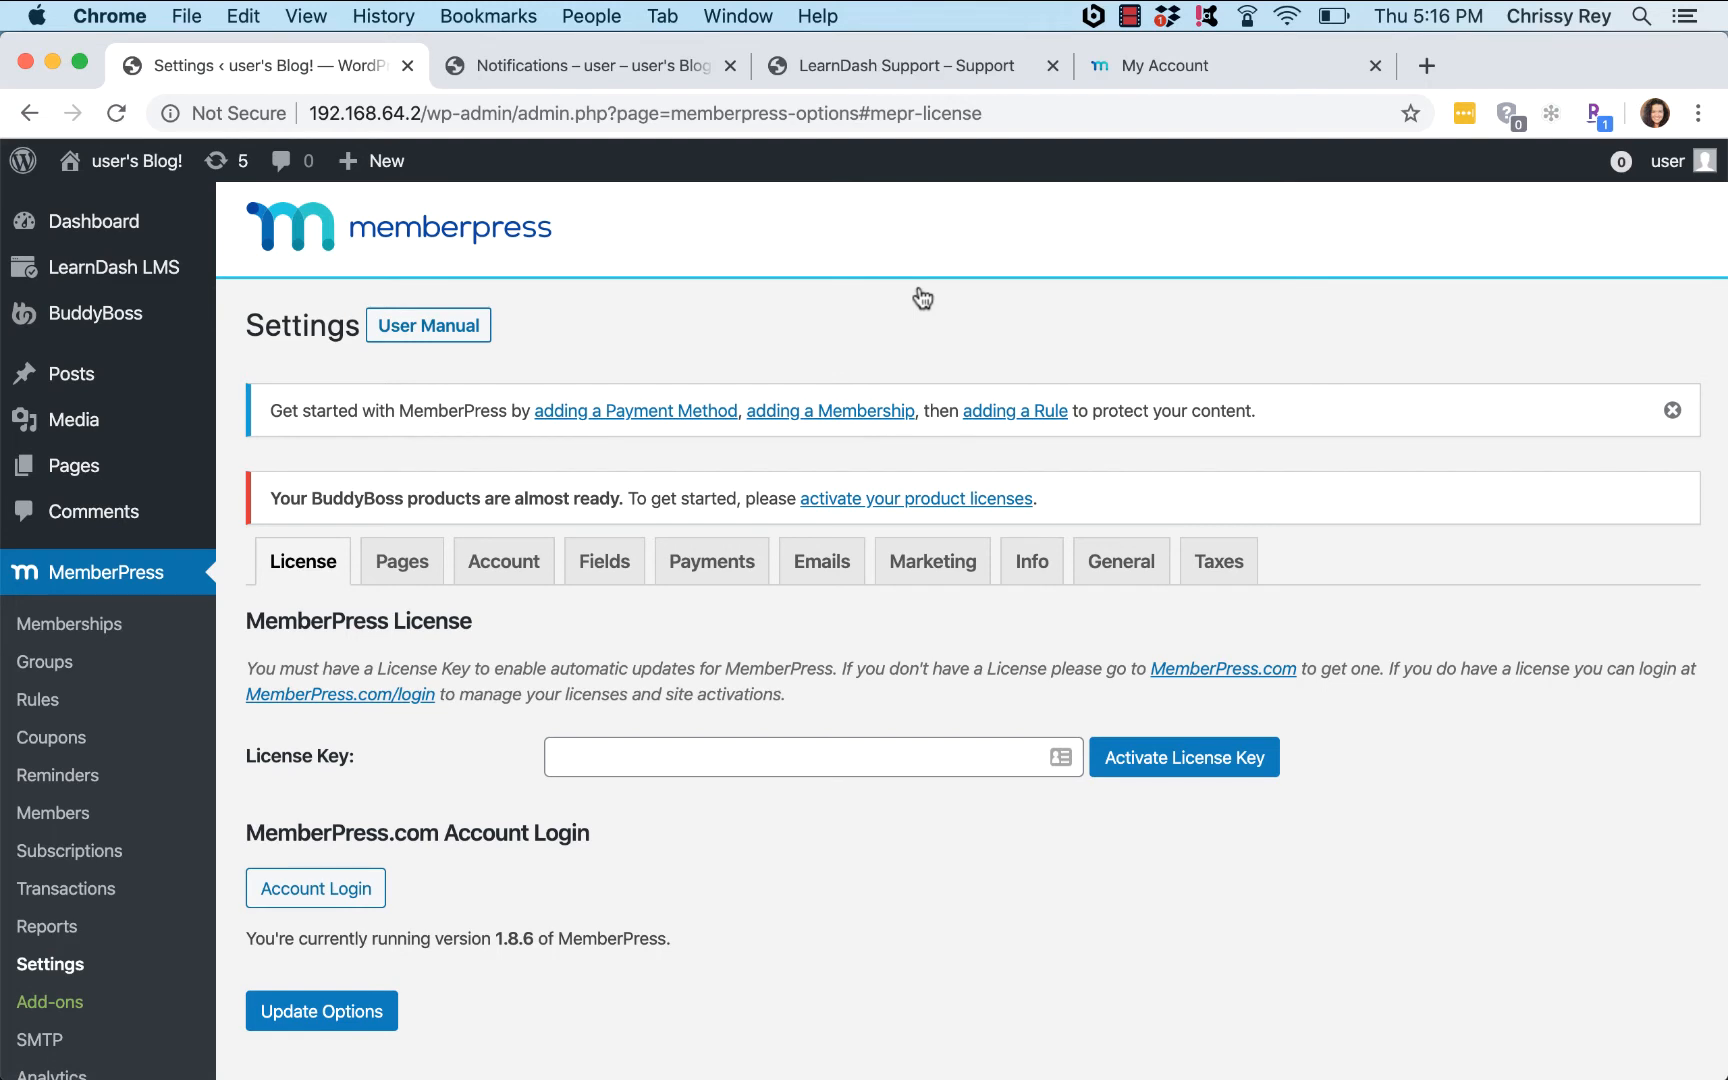
{"action": "scroll", "coordinate": [922, 298], "scroll_direction": "down", "scroll_amount": 2}
{"action": "left_click", "coordinate": [830, 647]}
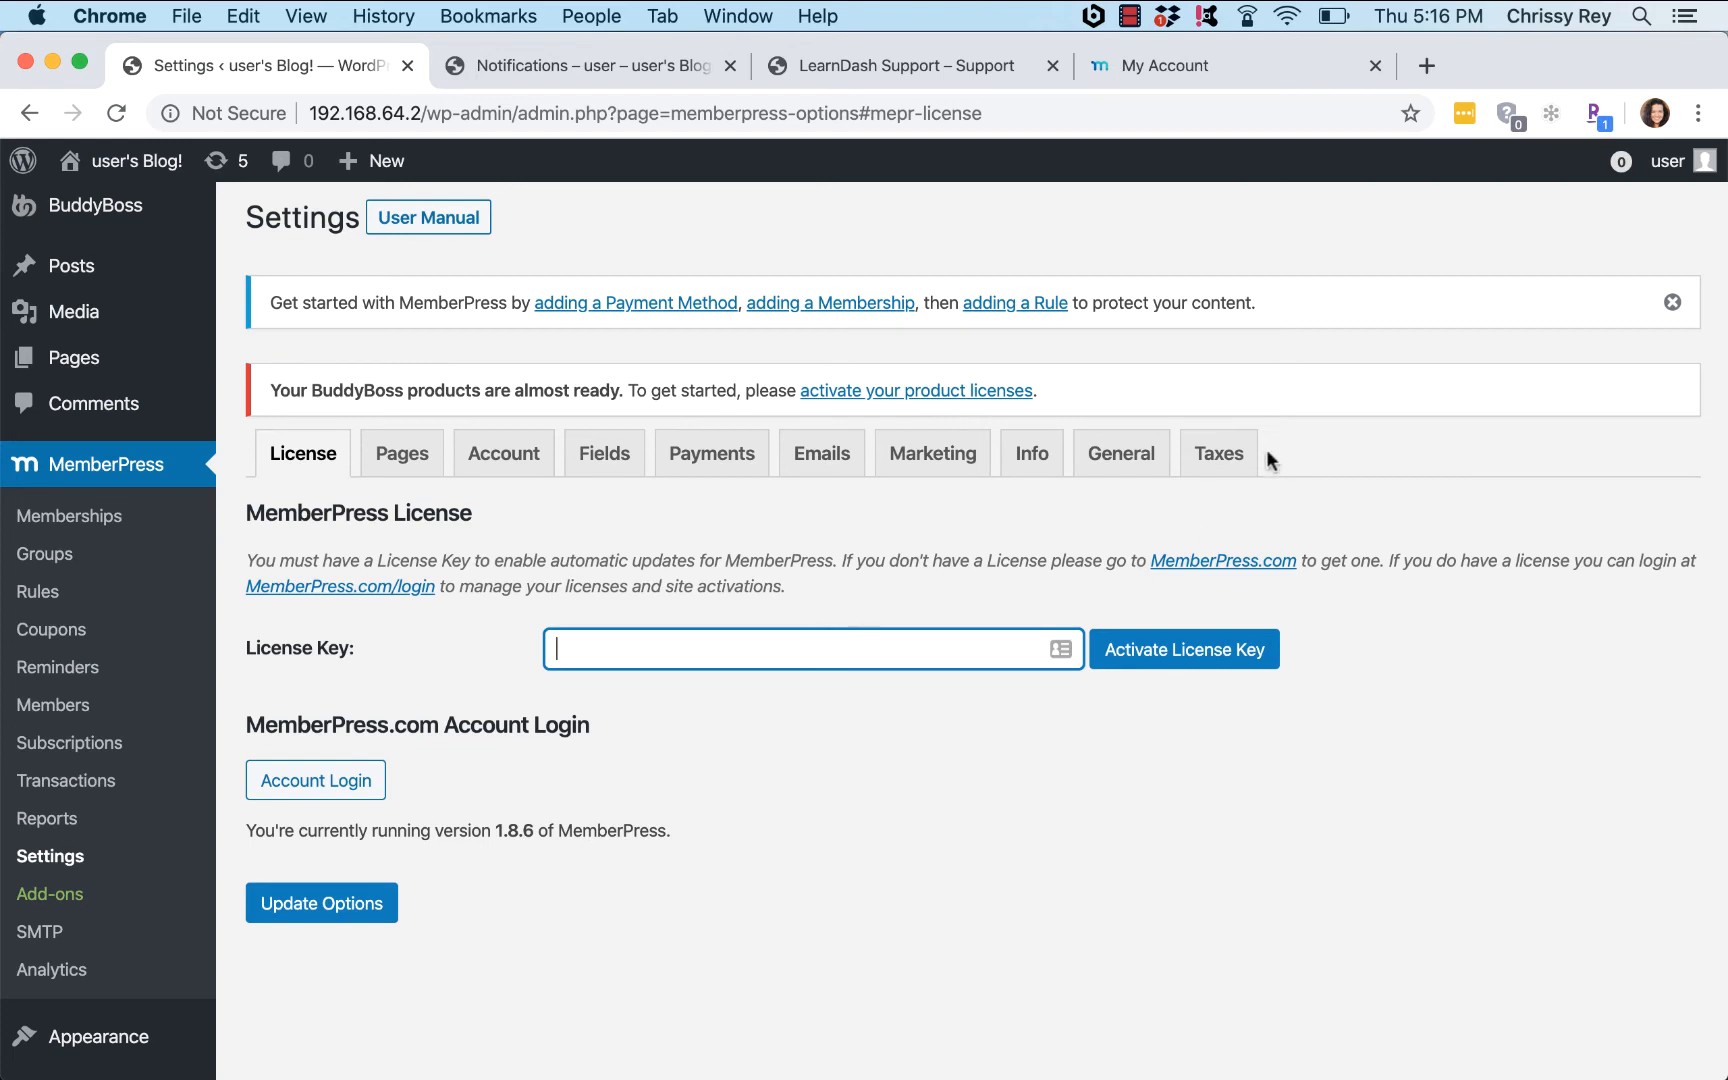
{"action": "left_click", "coordinate": [1139, 12]}
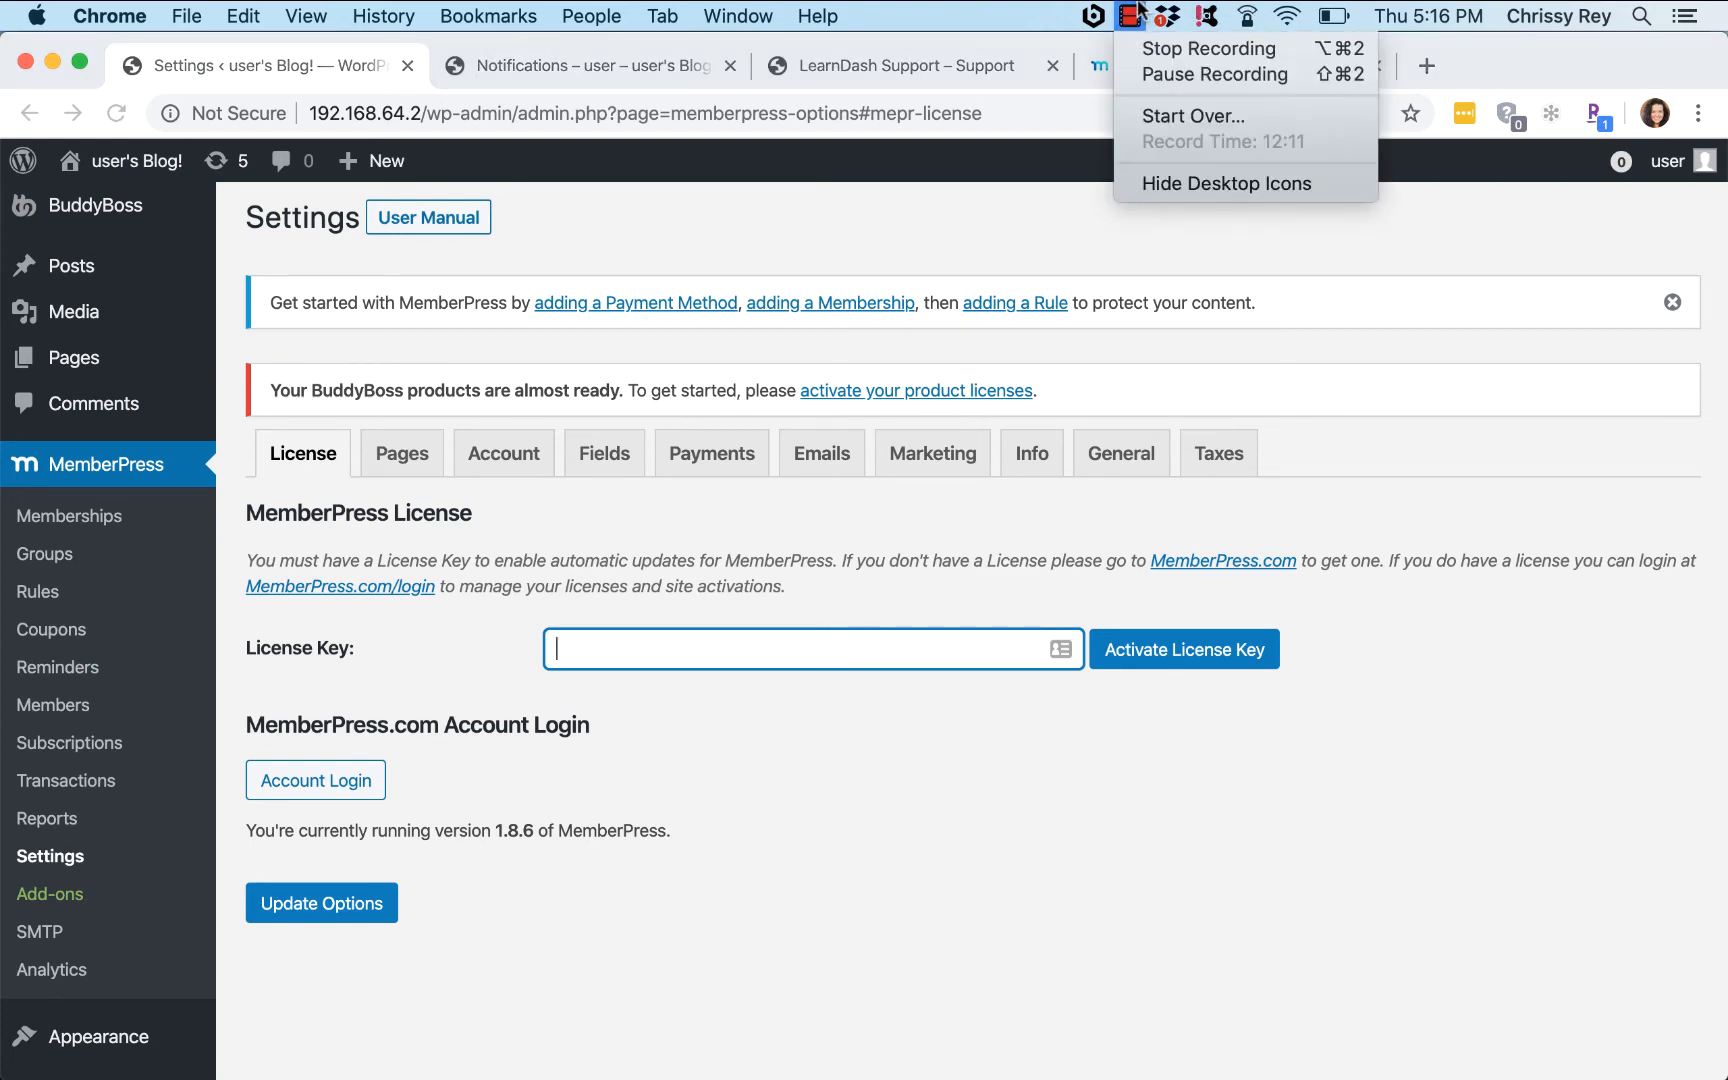
{"action": "left_click", "coordinate": [1149, 76]}
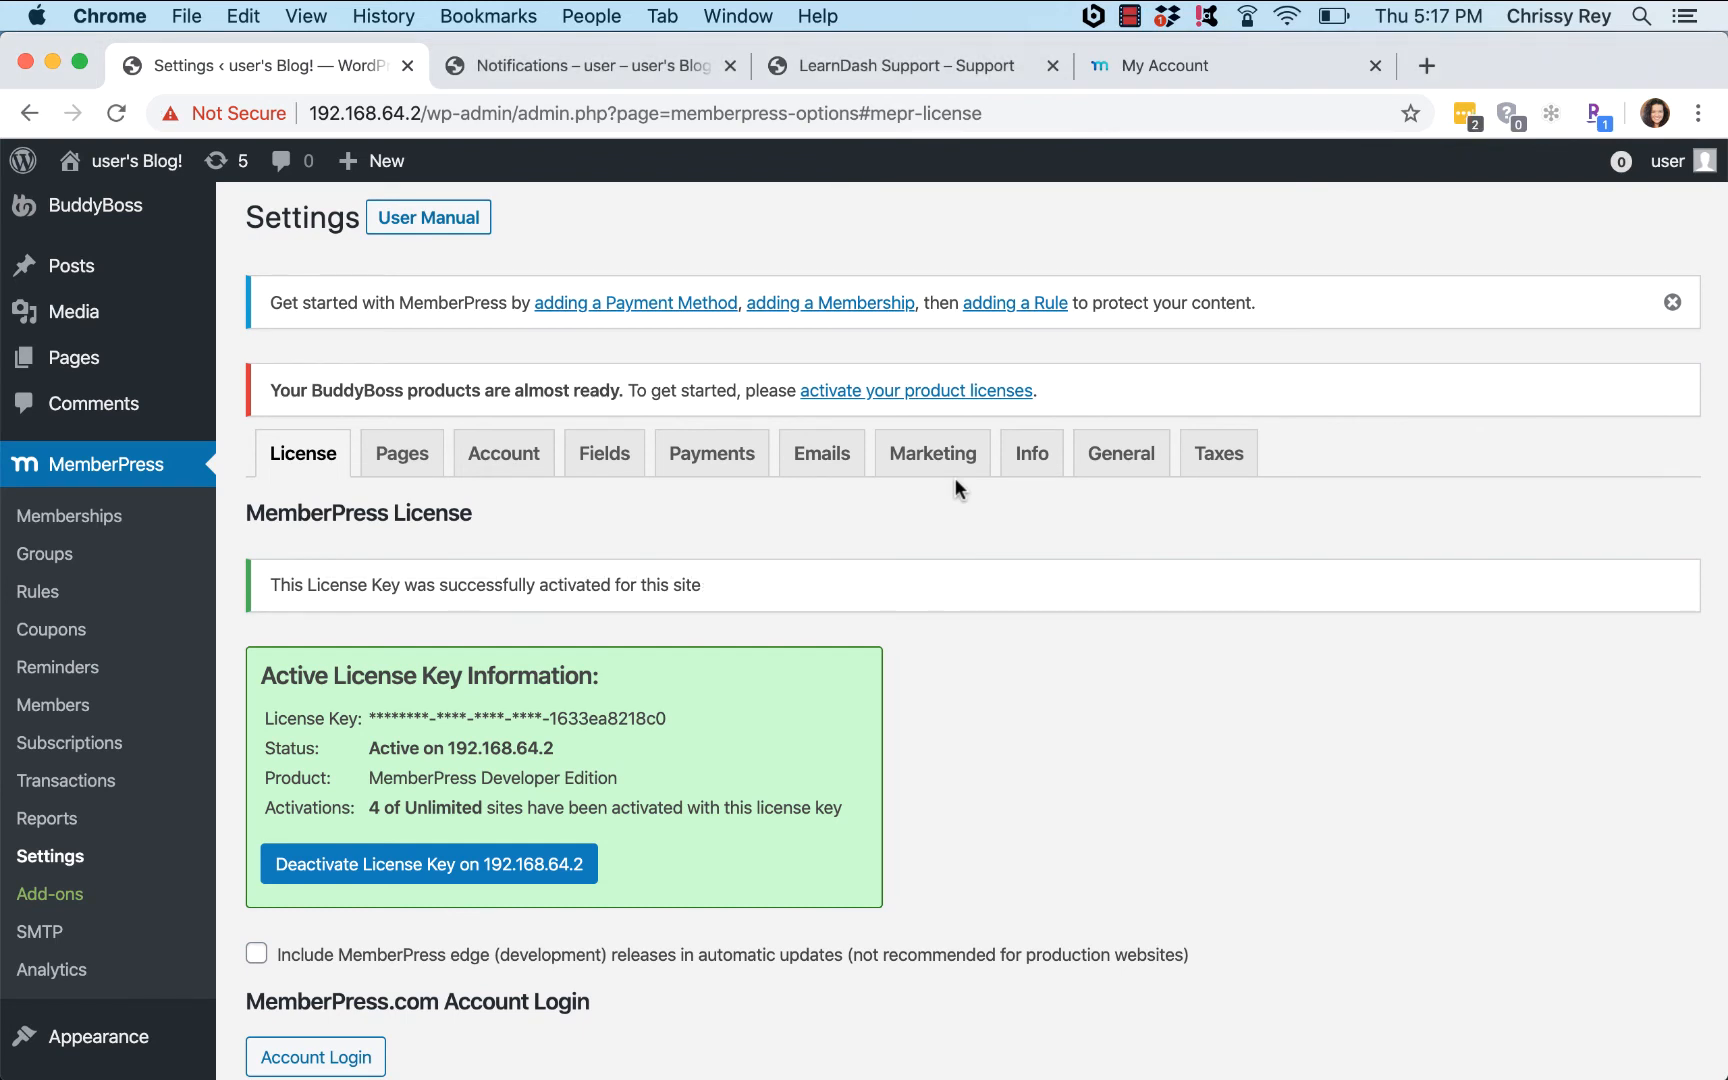
{"action": "scroll", "coordinate": [954, 477], "scroll_direction": "down", "scroll_amount": 2}
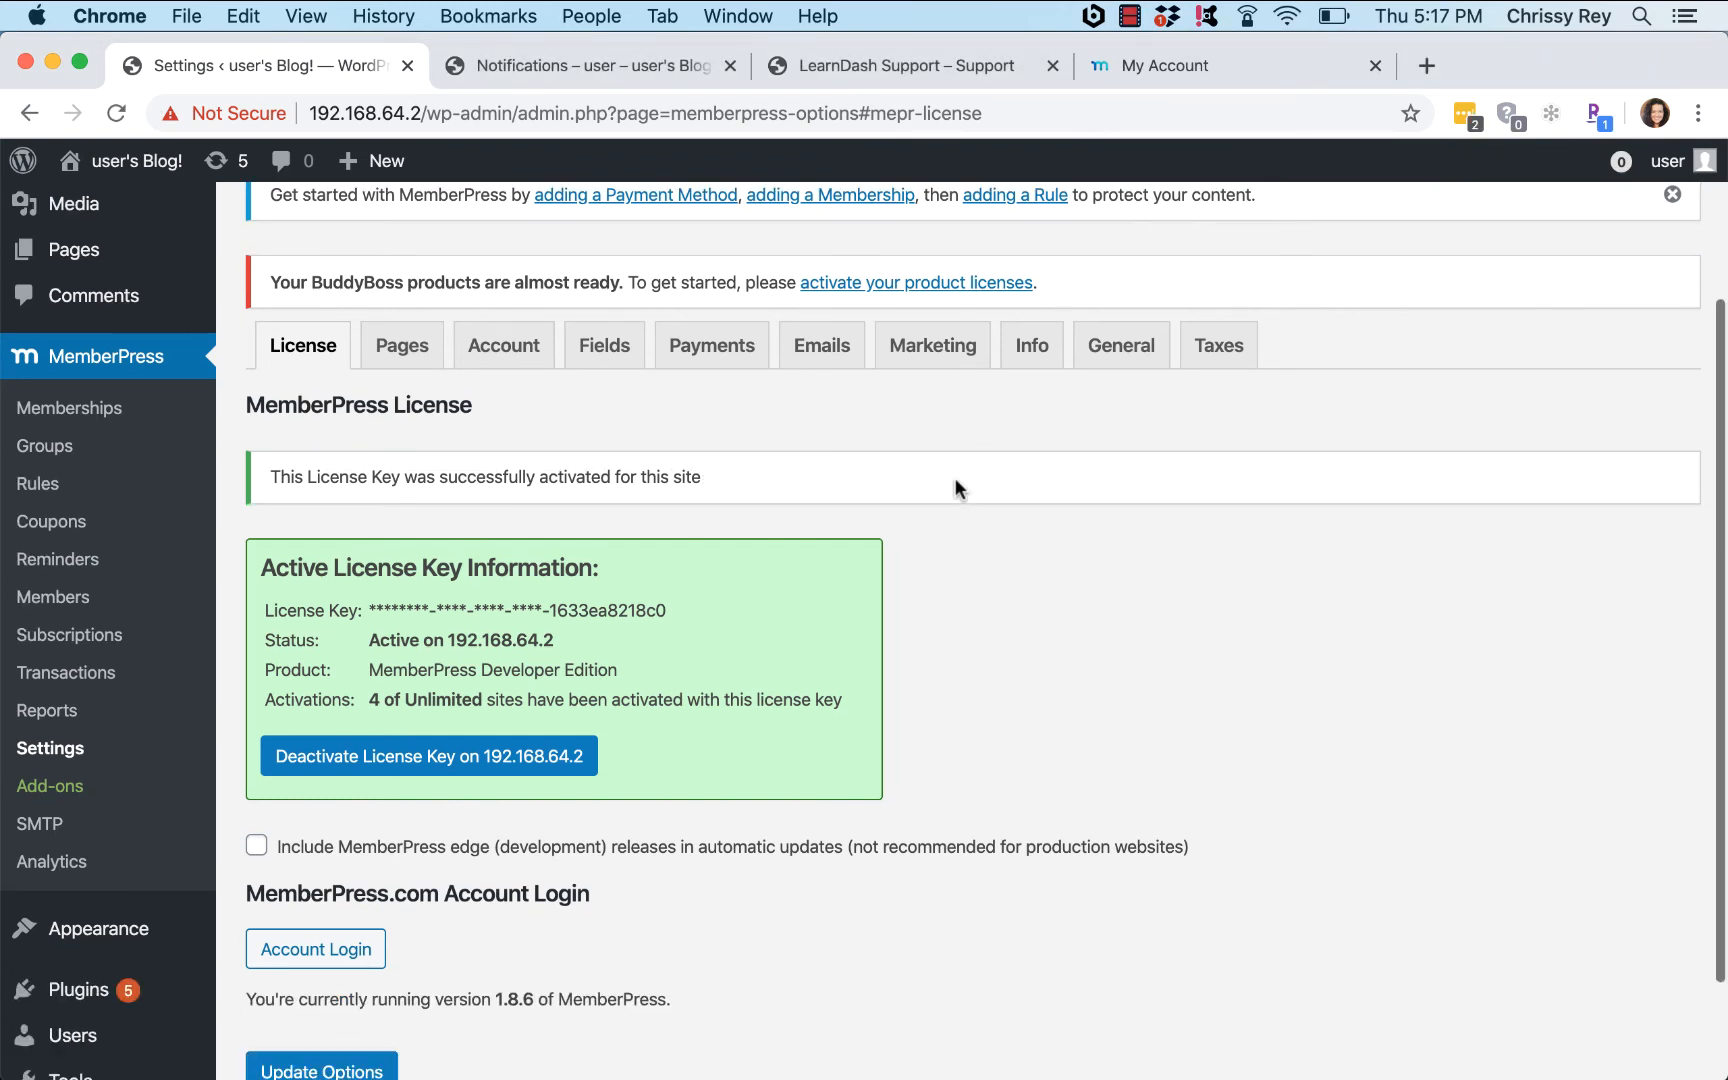
Step: Start a new MemberPress membership titled 'All-Access Pass'
{"action": "left_click", "coordinate": [53, 419]}
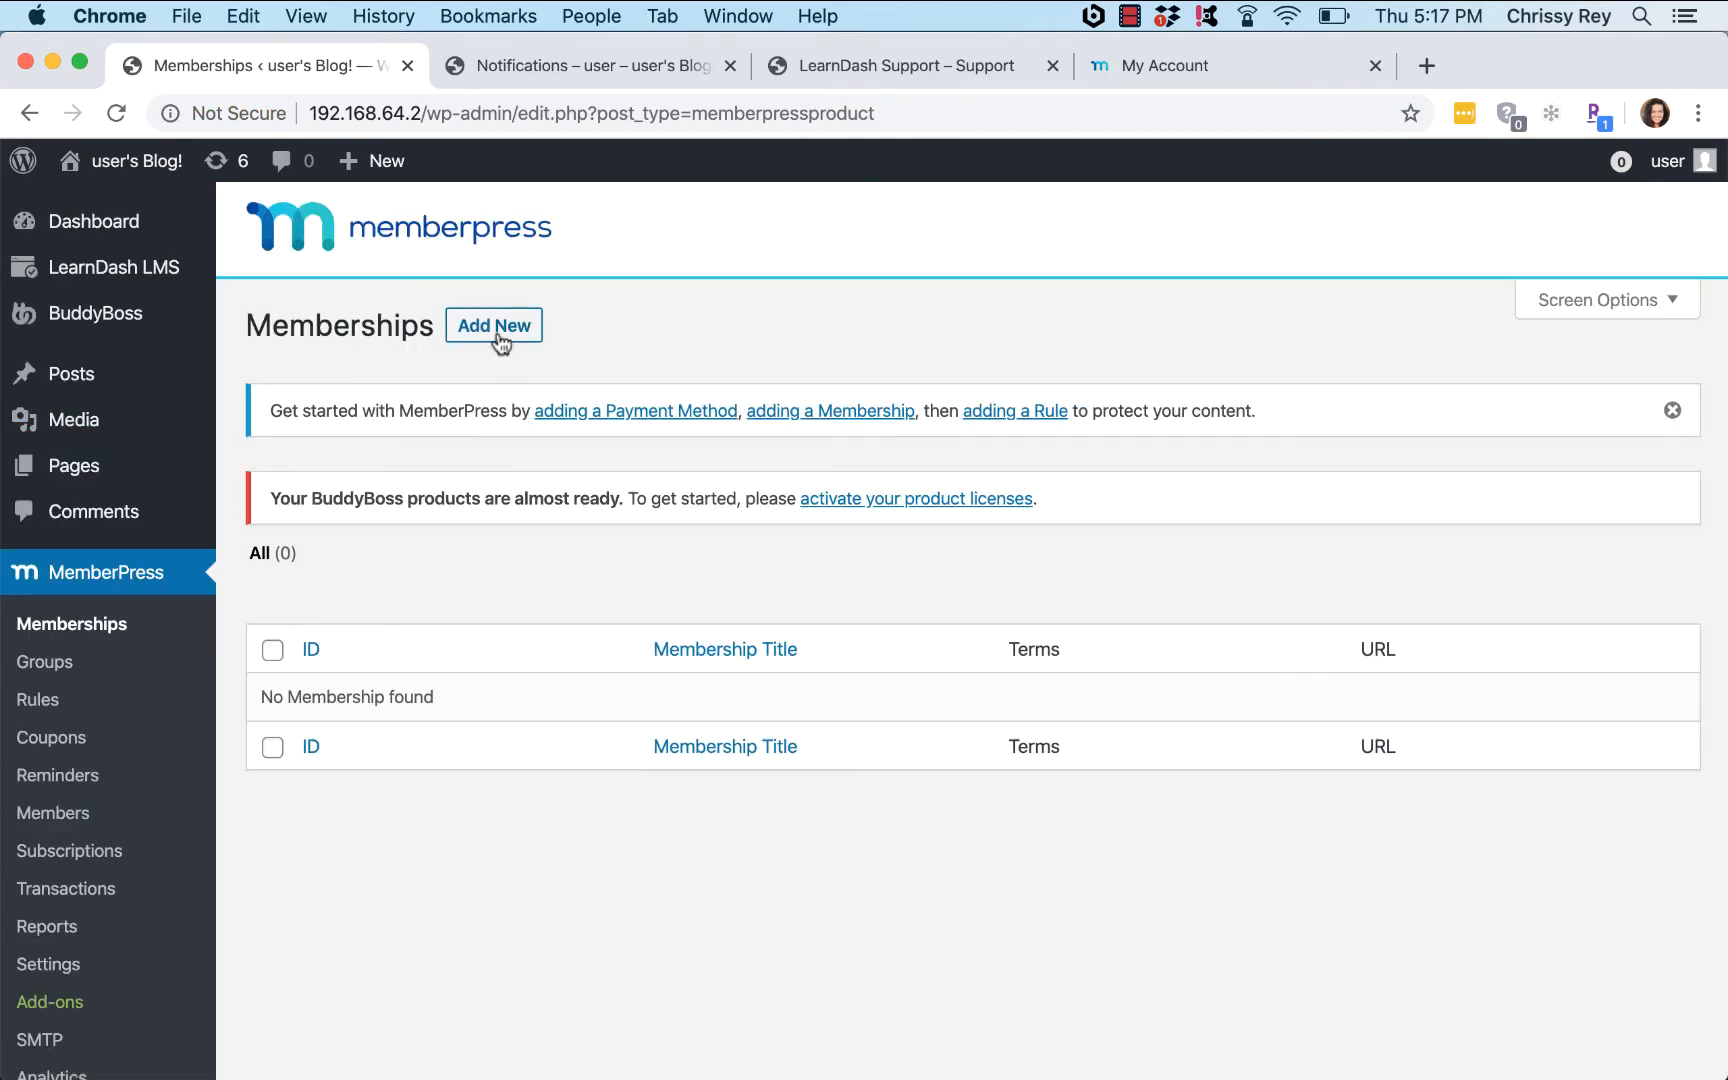
{"action": "left_click", "coordinate": [495, 330]}
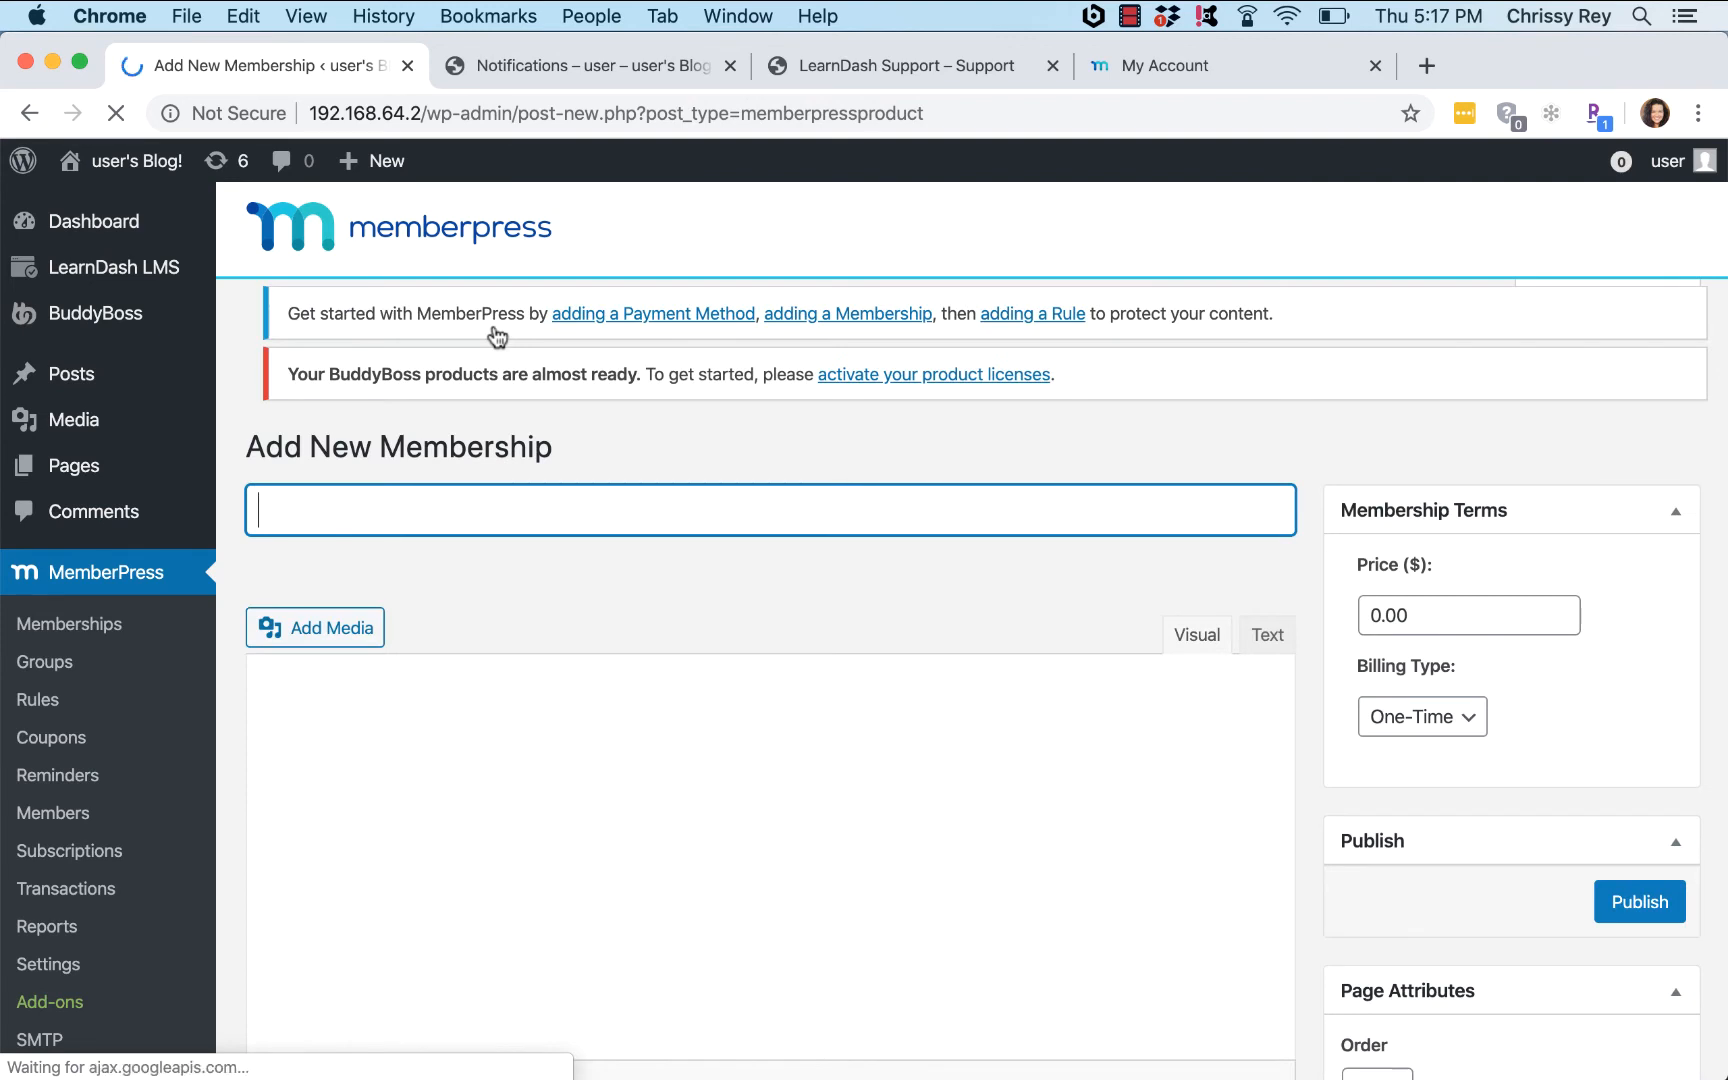
{"action": "type", "text": "Al"}
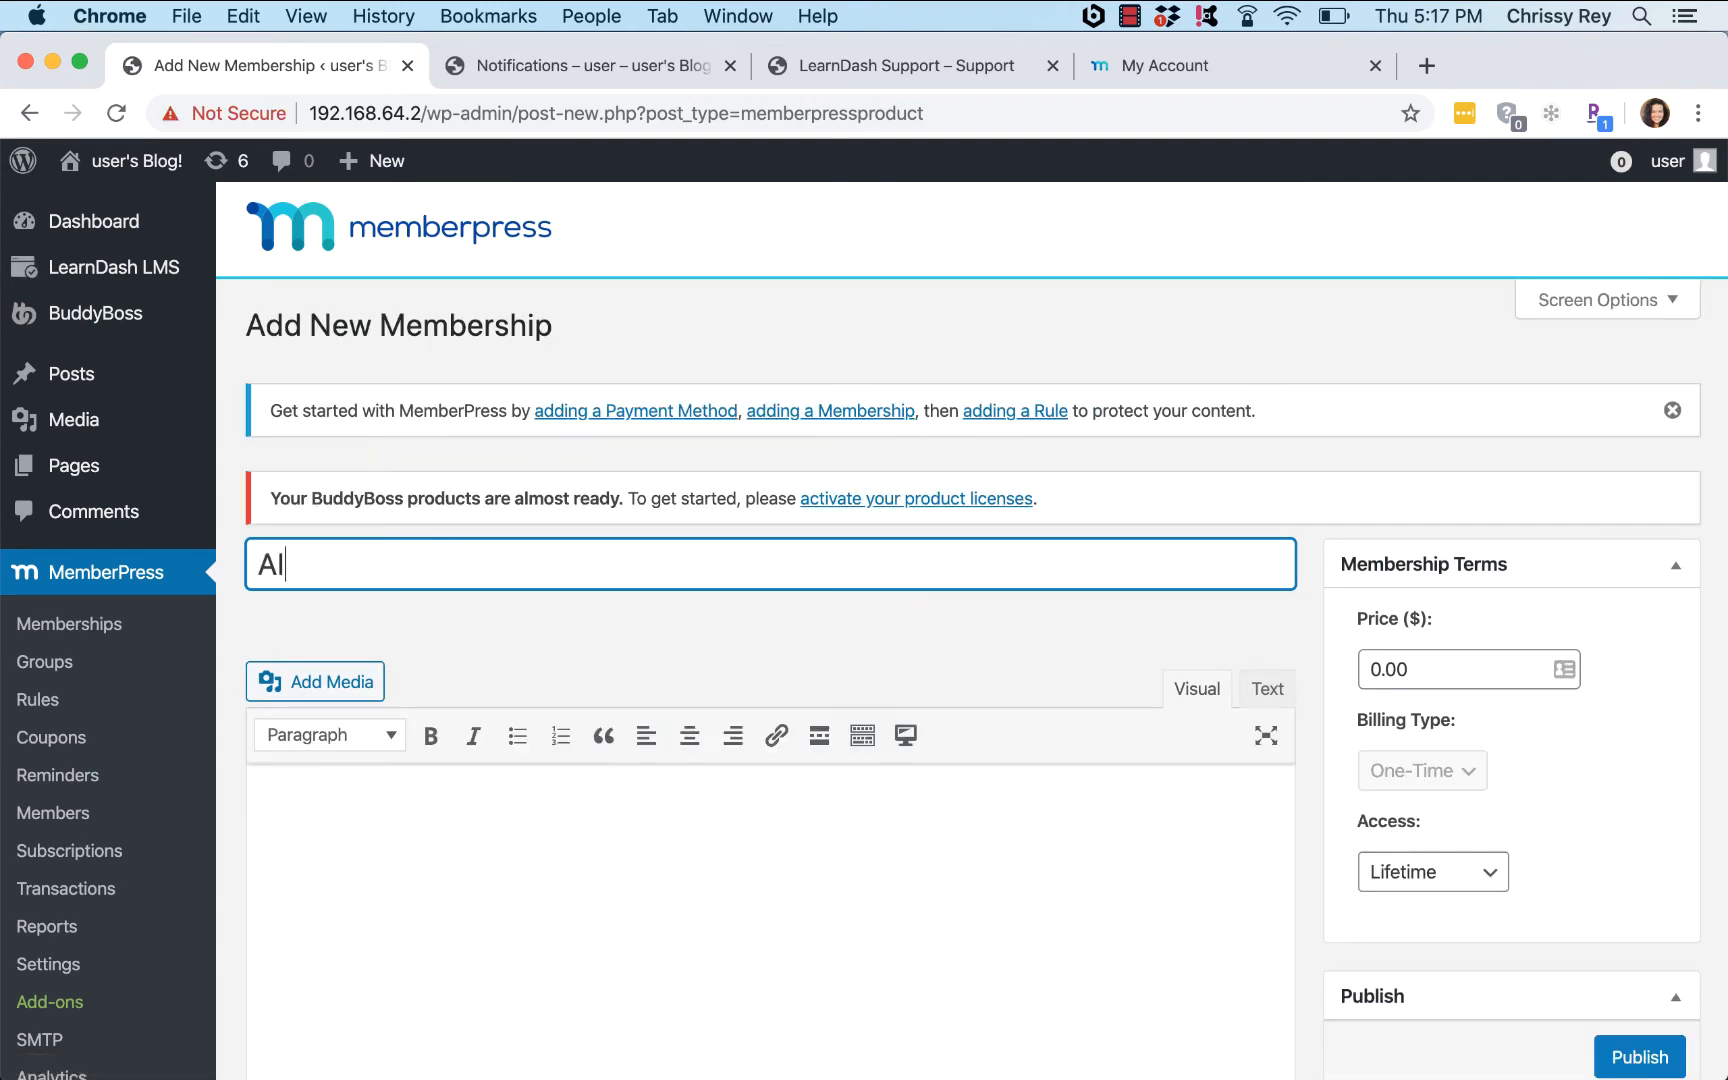
{"action": "type", "text": "l -Access Pass"}
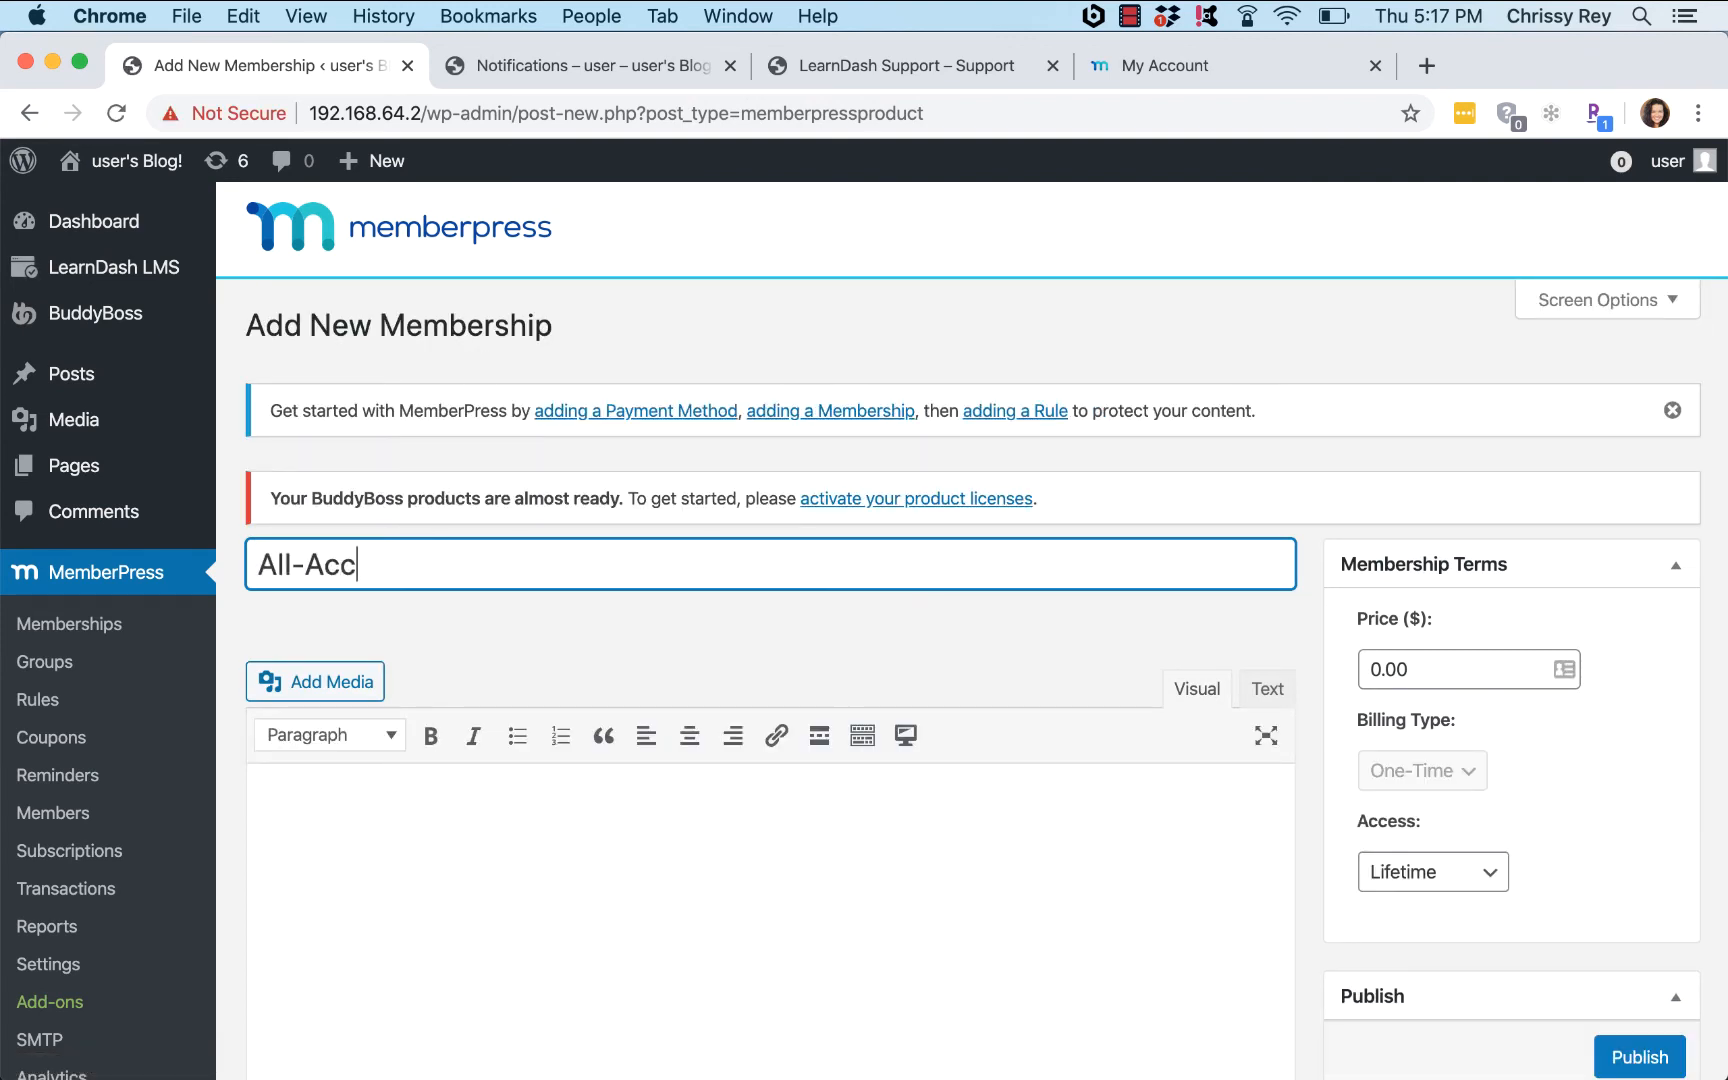
{"action": "key", "text": "Tab"}
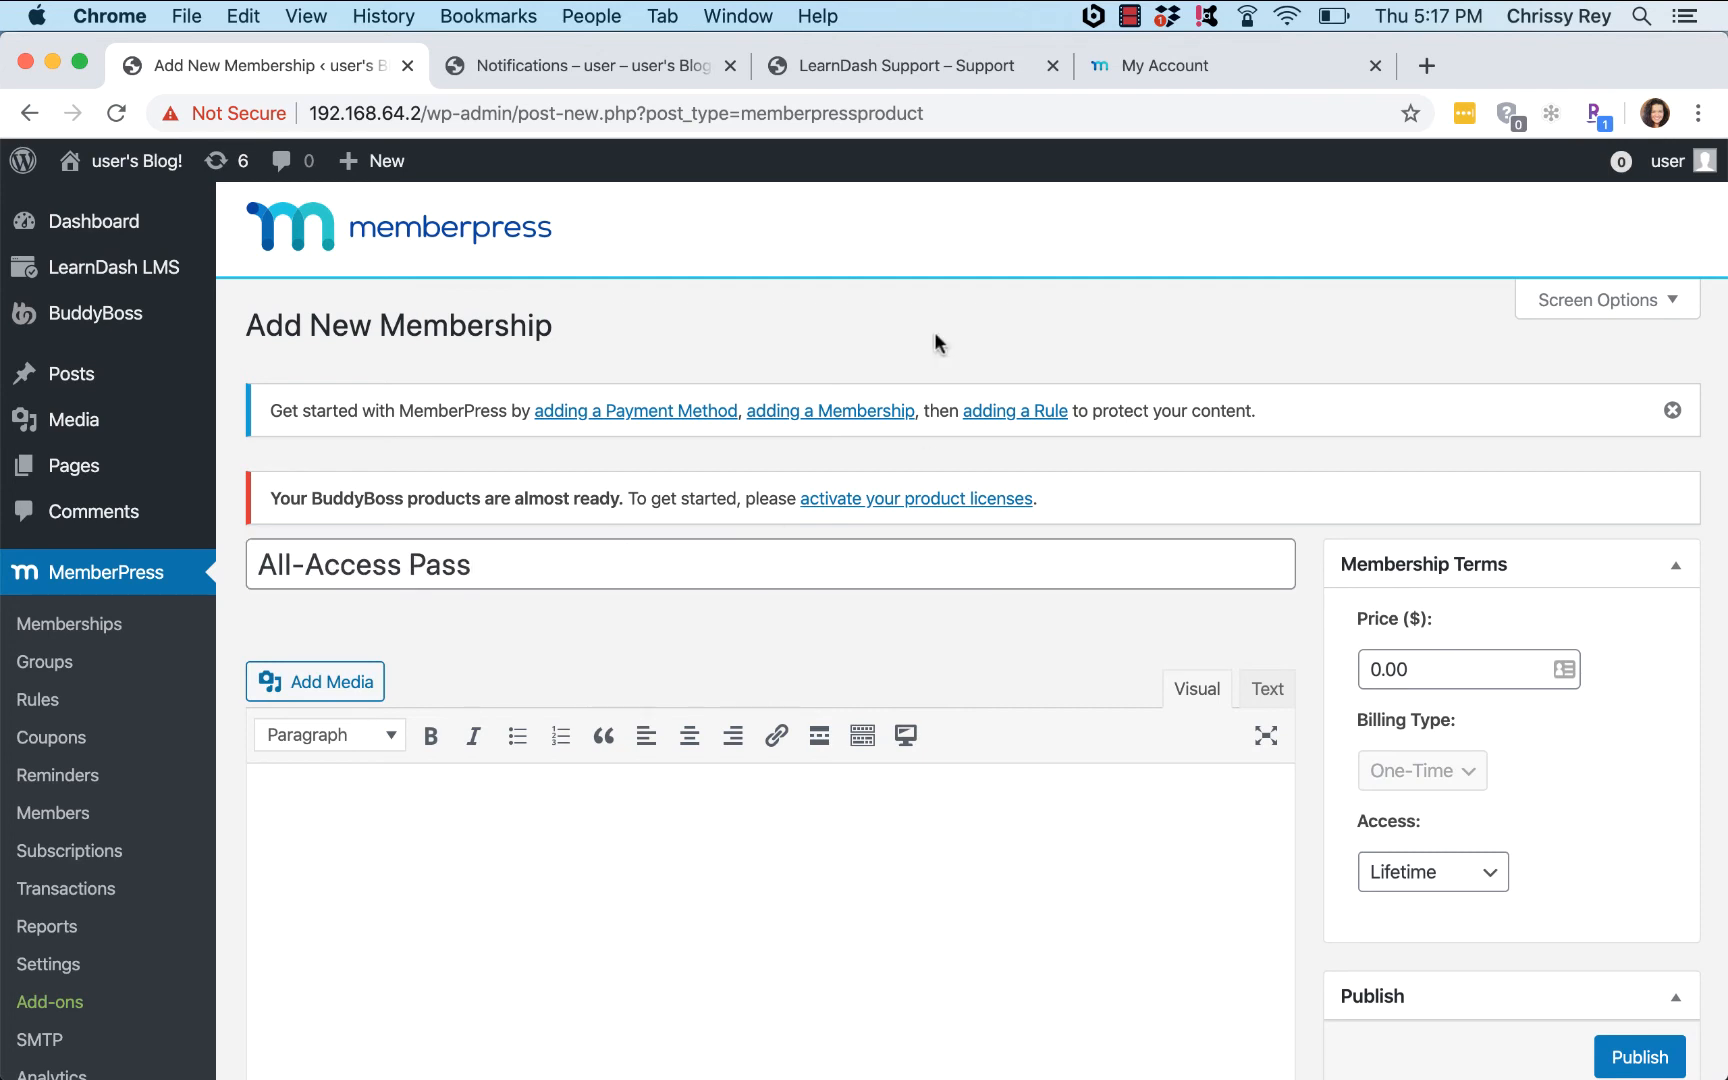
Step: Set the membership price to 199, billed recurring on a yearly interval
{"action": "scroll", "coordinate": [861, 325], "scroll_direction": "down", "scroll_amount": 5}
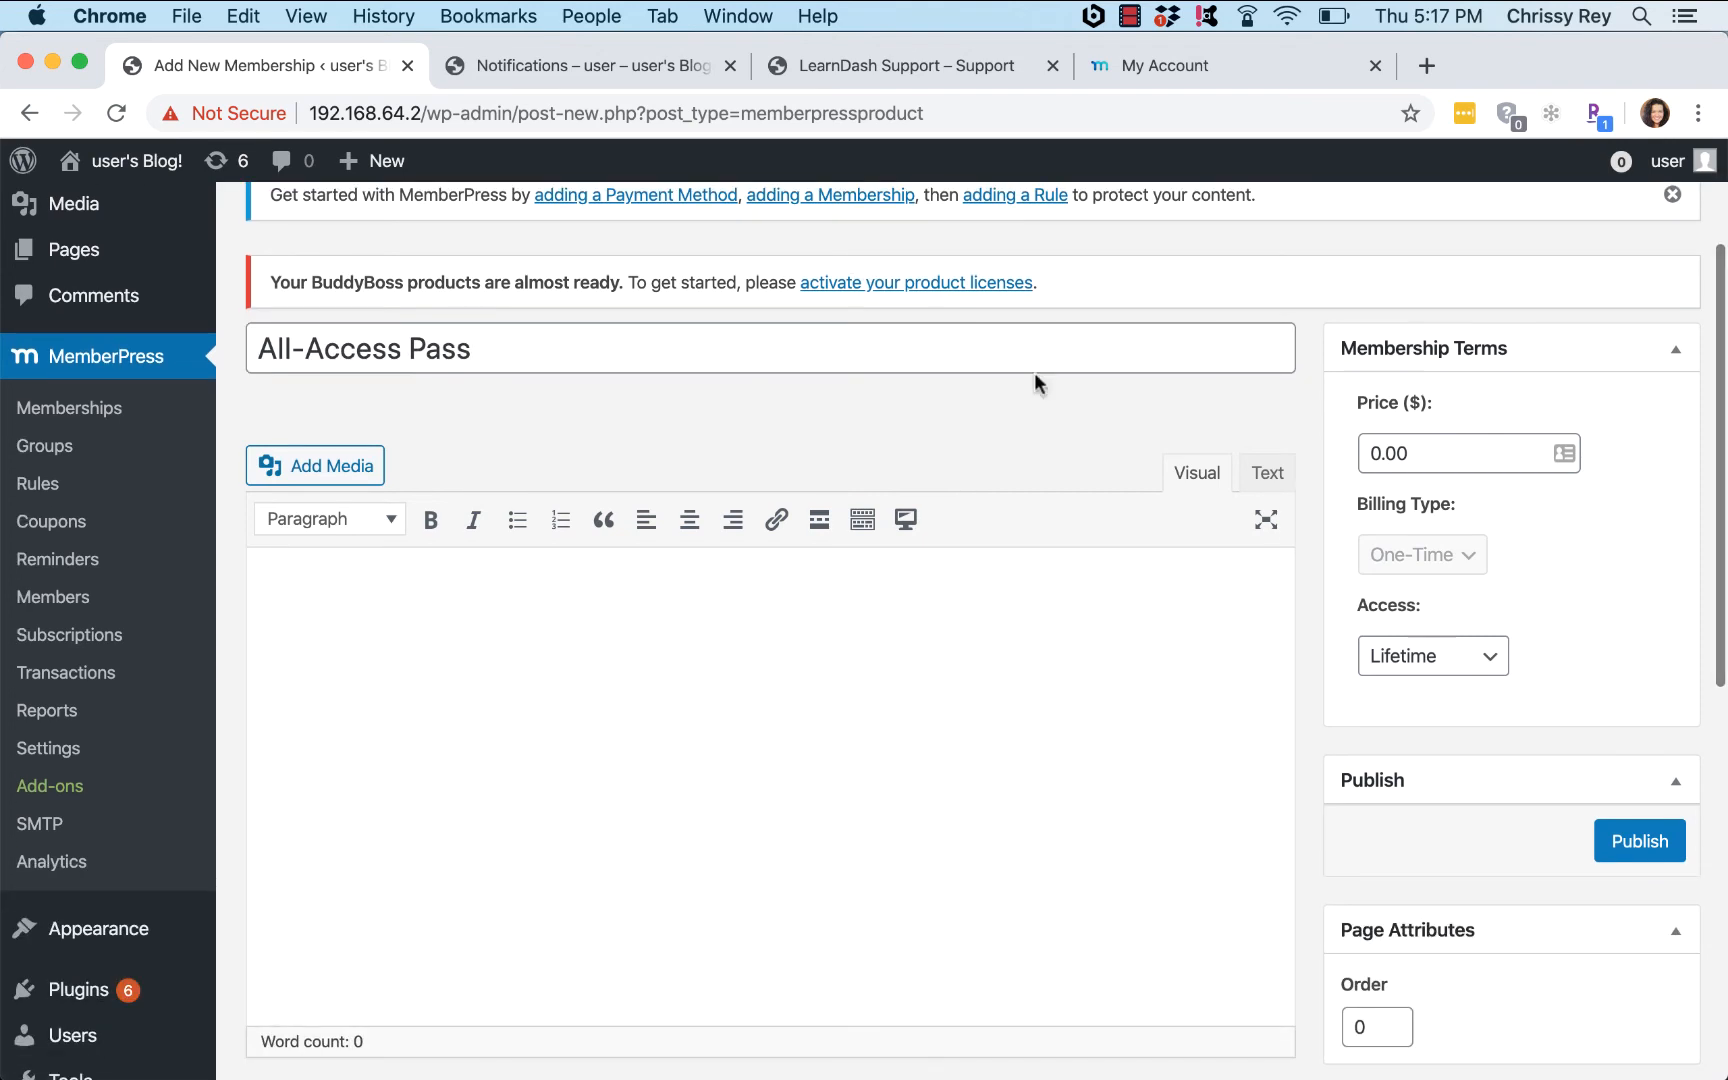
{"action": "left_click", "coordinate": [1419, 457]}
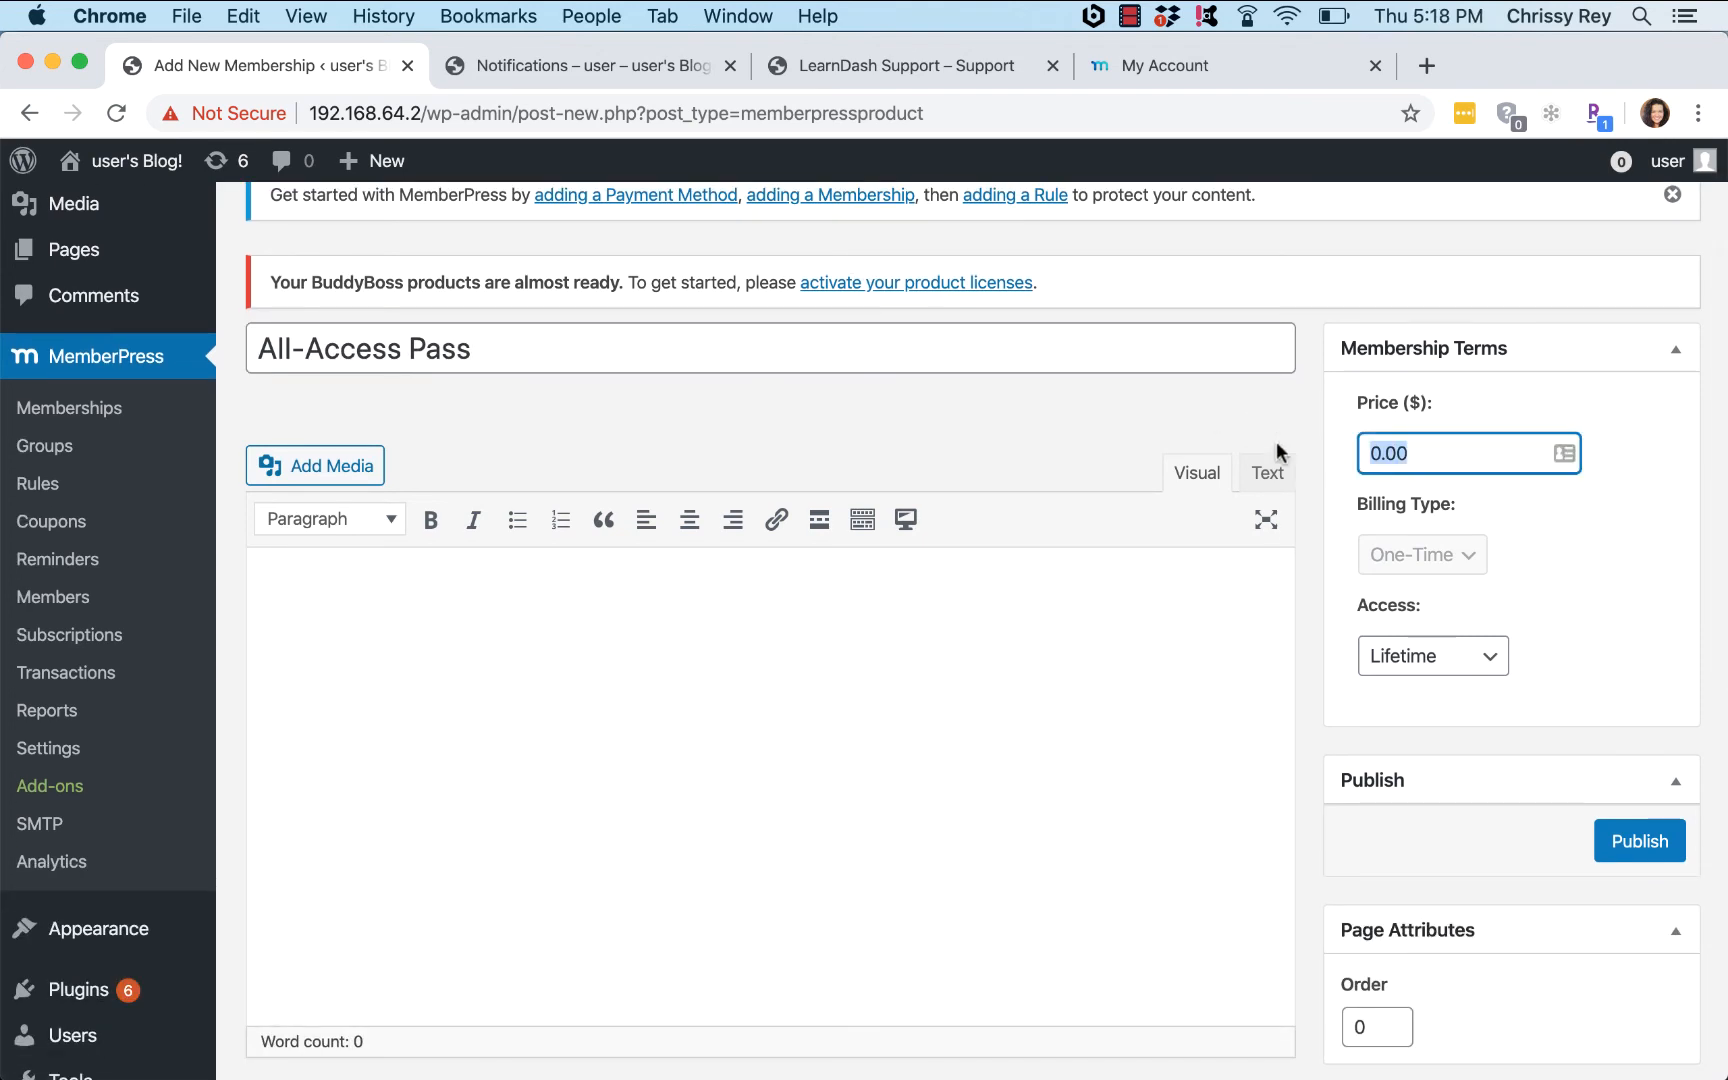
{"action": "type", "text": "199"}
{"action": "key", "text": "Tab"}
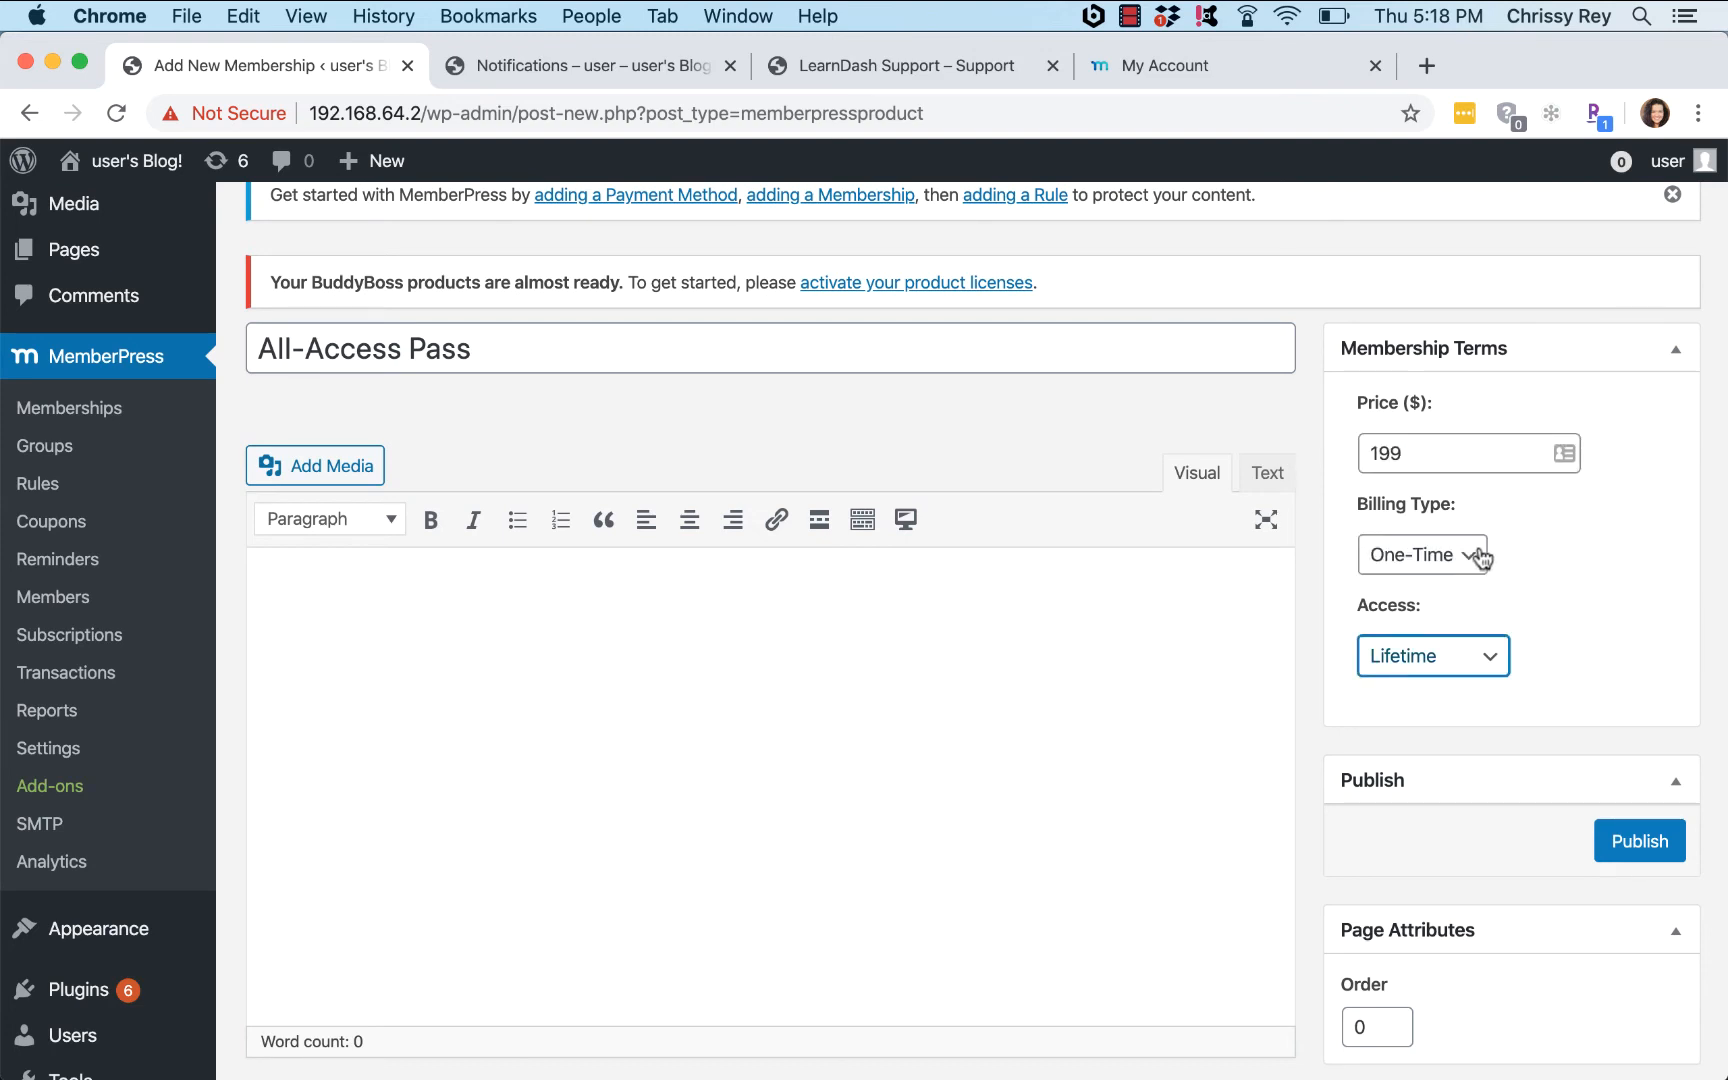
{"action": "left_click", "coordinate": [1463, 555]}
{"action": "left_click", "coordinate": [1420, 528]}
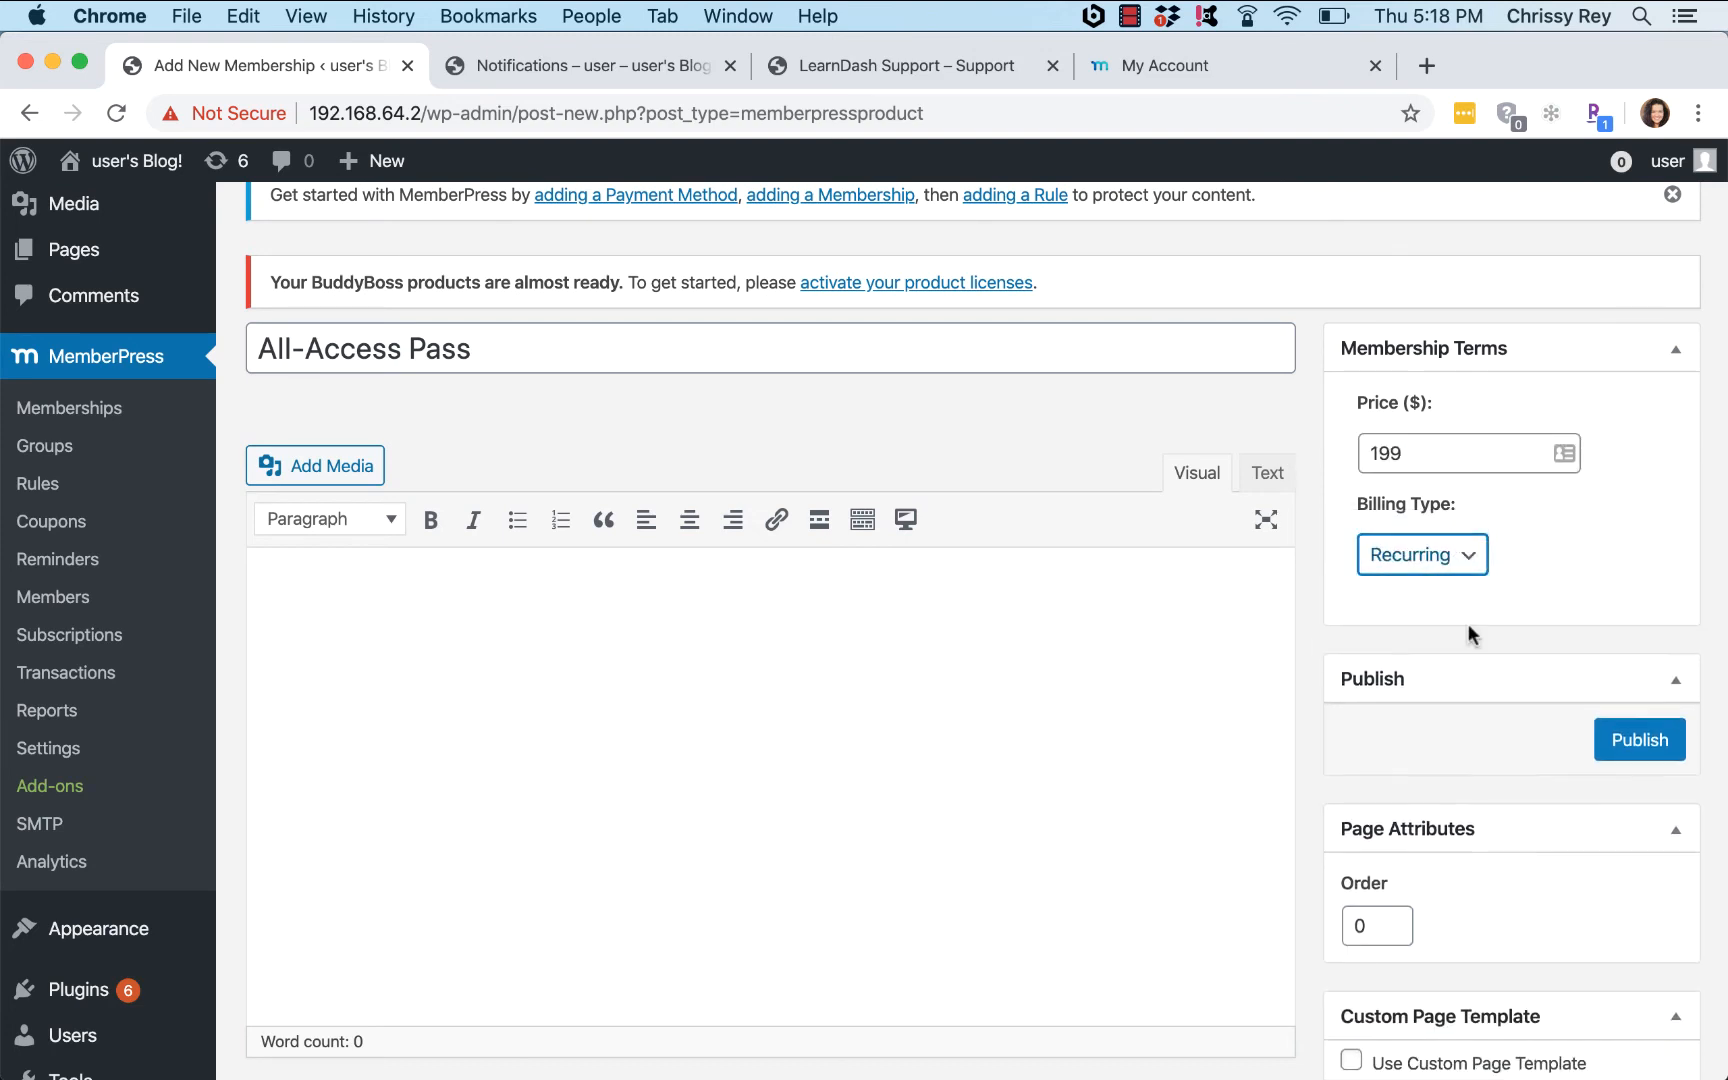
{"action": "left_click", "coordinate": [1456, 660]}
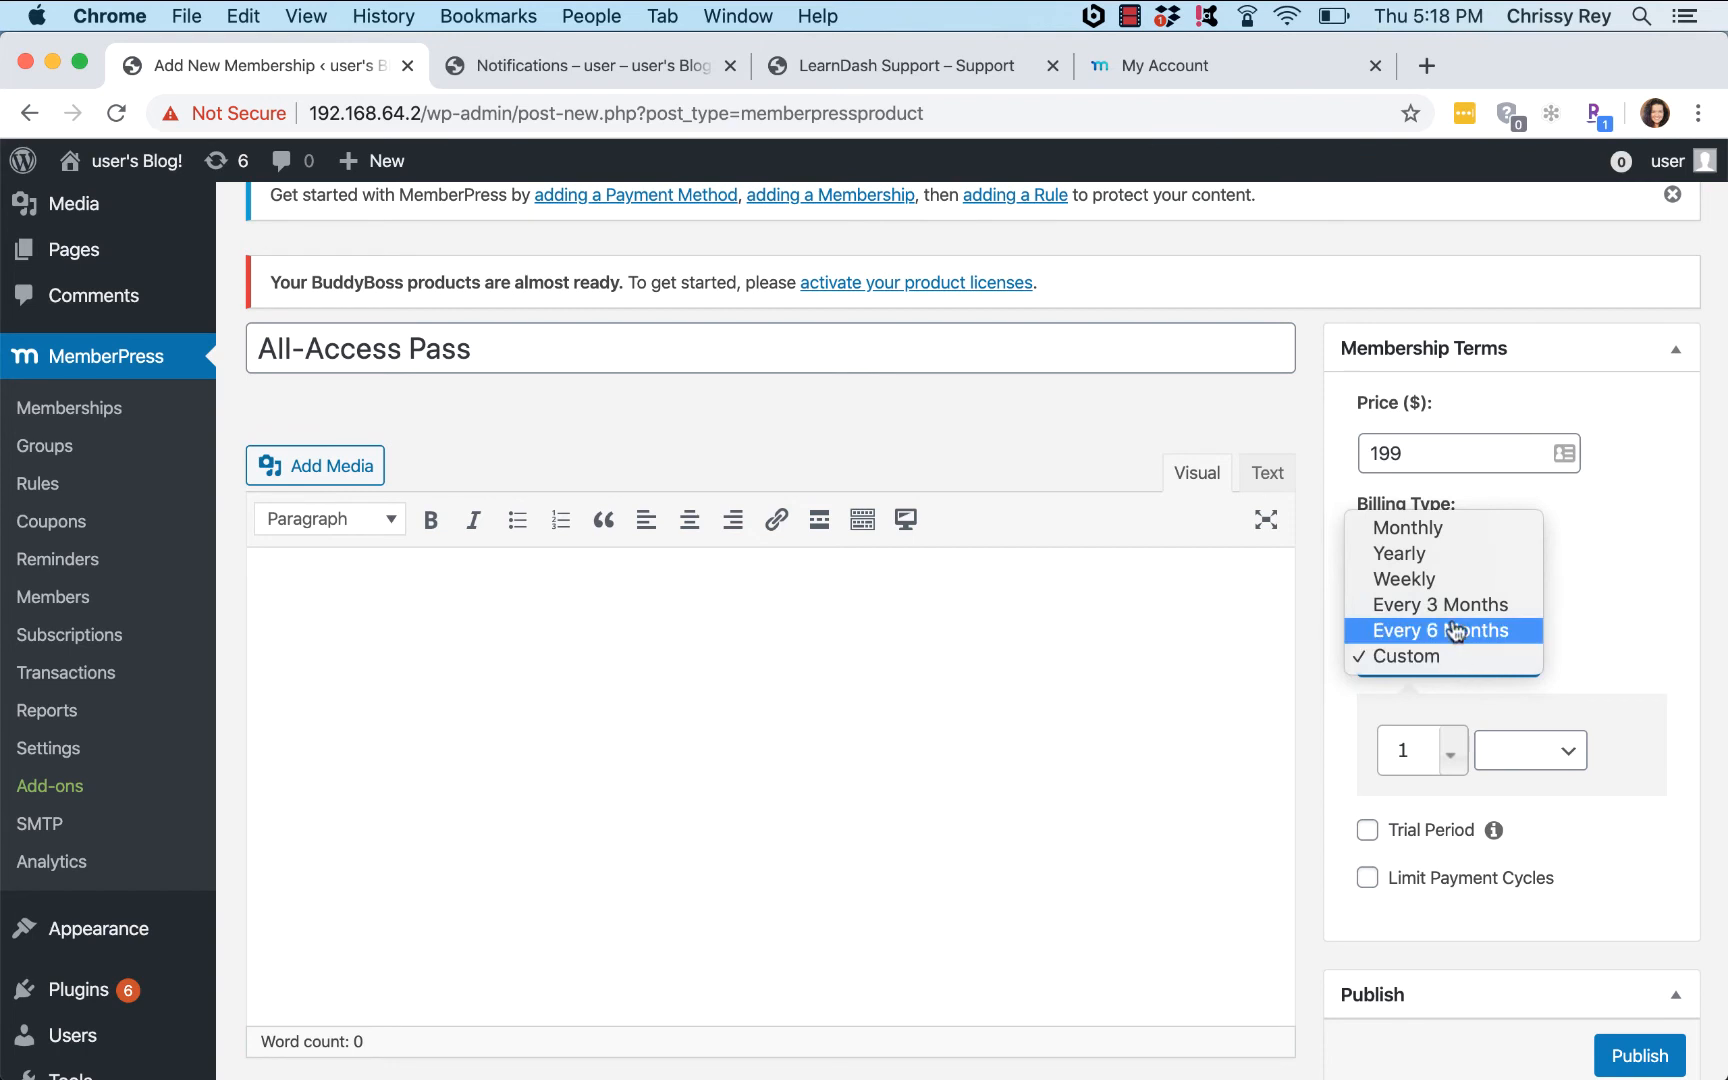
{"action": "left_click", "coordinate": [1436, 553]}
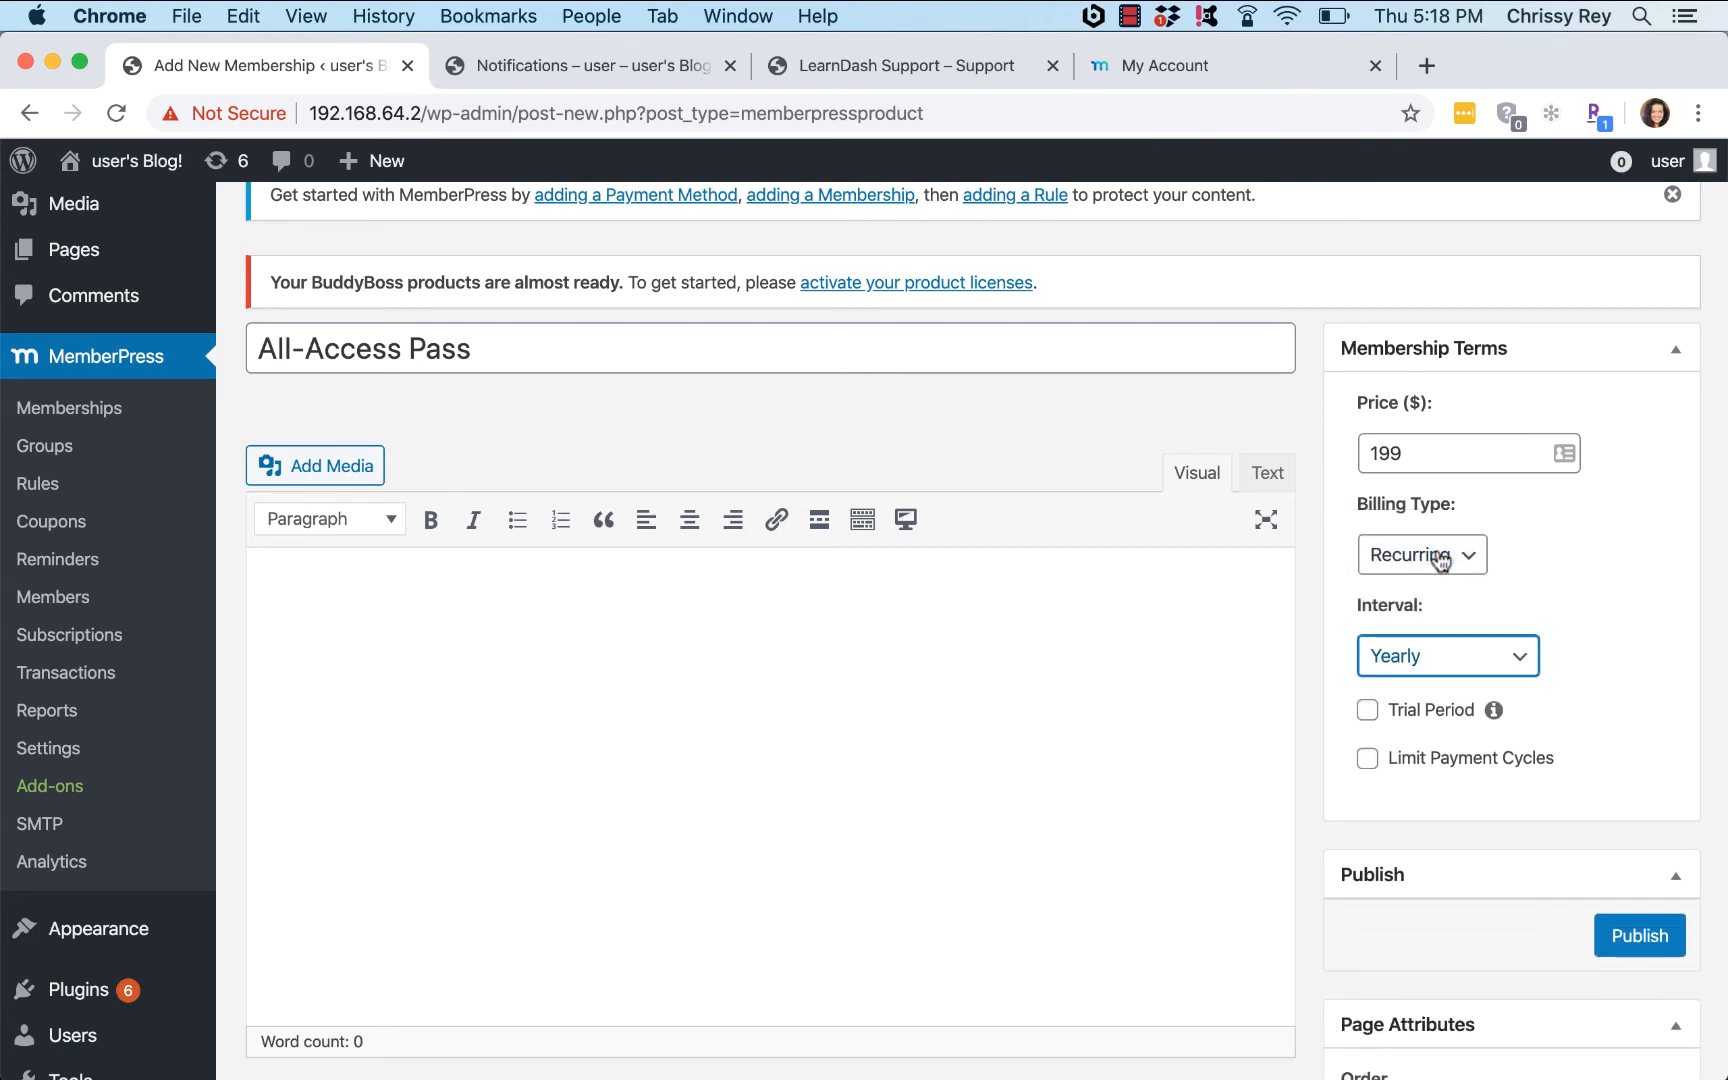
Step: Try a 5-day trial at 2, then disable the trial period and publish the membership
{"action": "left_click", "coordinate": [1378, 710]}
{"action": "left_click", "coordinate": [1412, 838]}
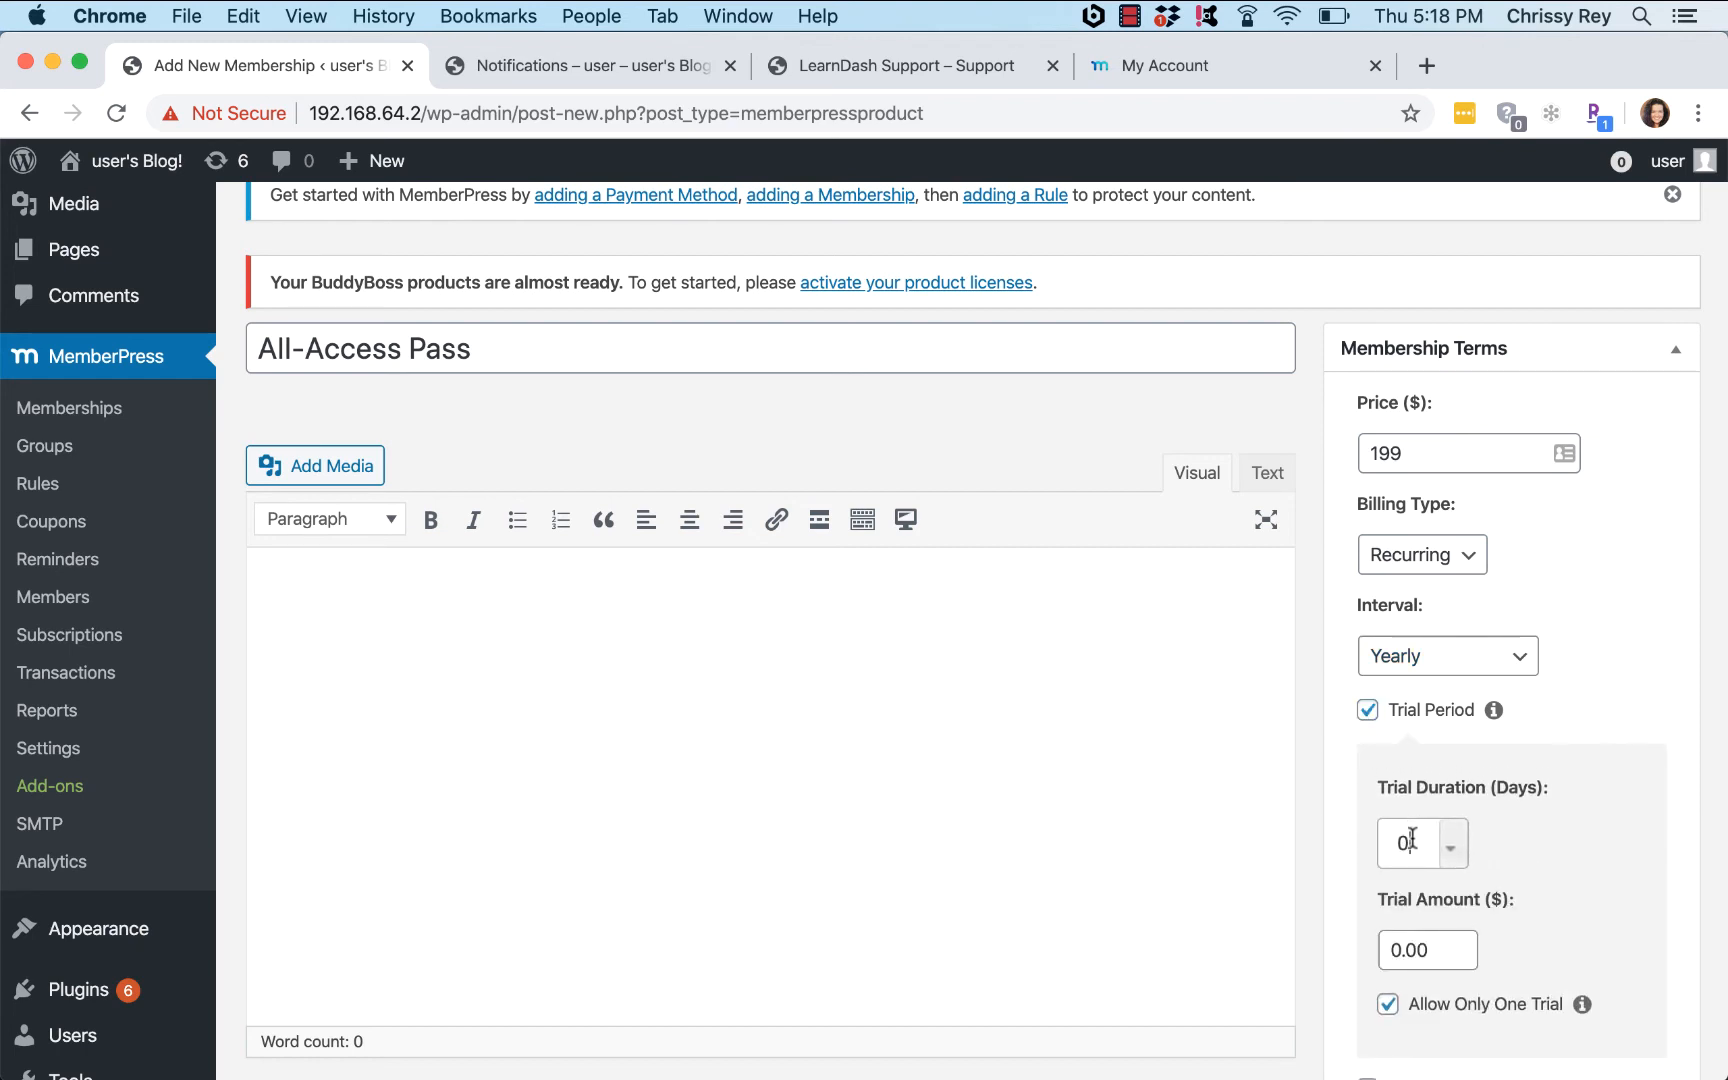
{"action": "key", "text": "BackSpace"}
{"action": "type", "text": "5"}
{"action": "double_click", "coordinate": [1450, 945]}
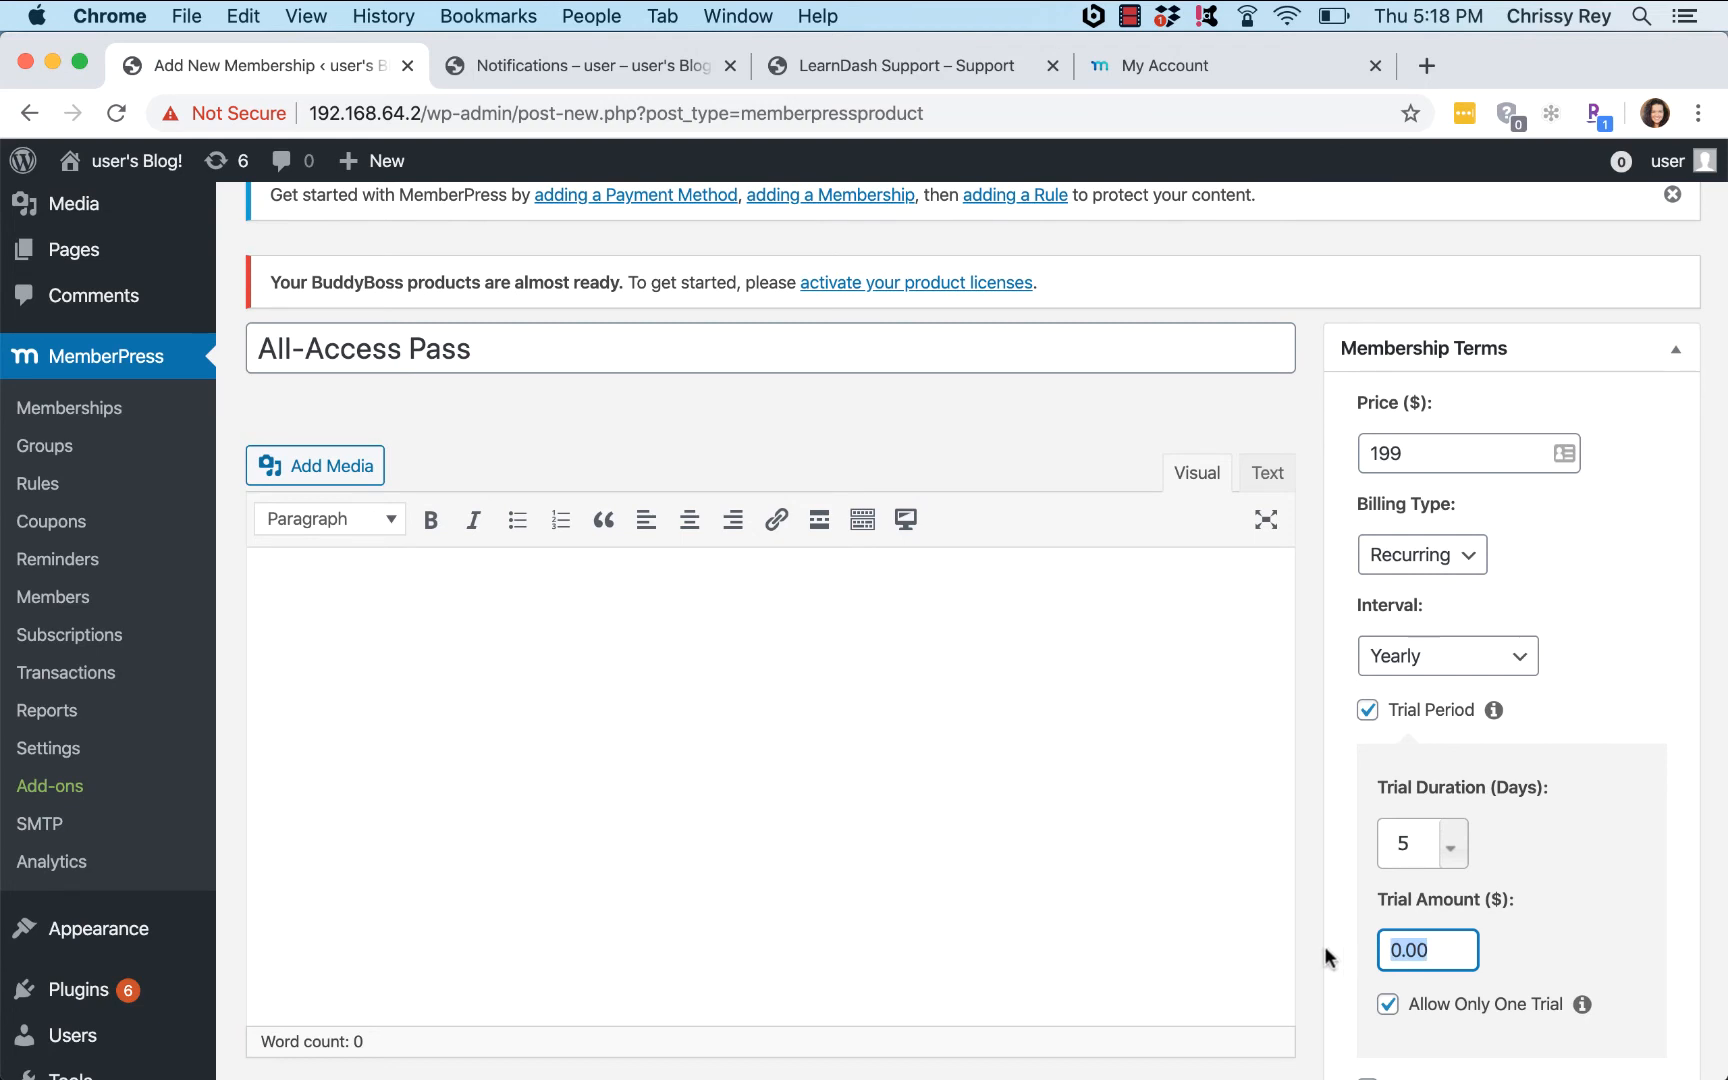
{"action": "type", "text": "2.00"}
{"action": "key", "text": "BackSpace"}
{"action": "key", "text": "BackSpace"}
{"action": "key", "text": "BackSpace"}
{"action": "key", "text": "BackSpace"}
{"action": "left_click", "coordinate": [1367, 710]}
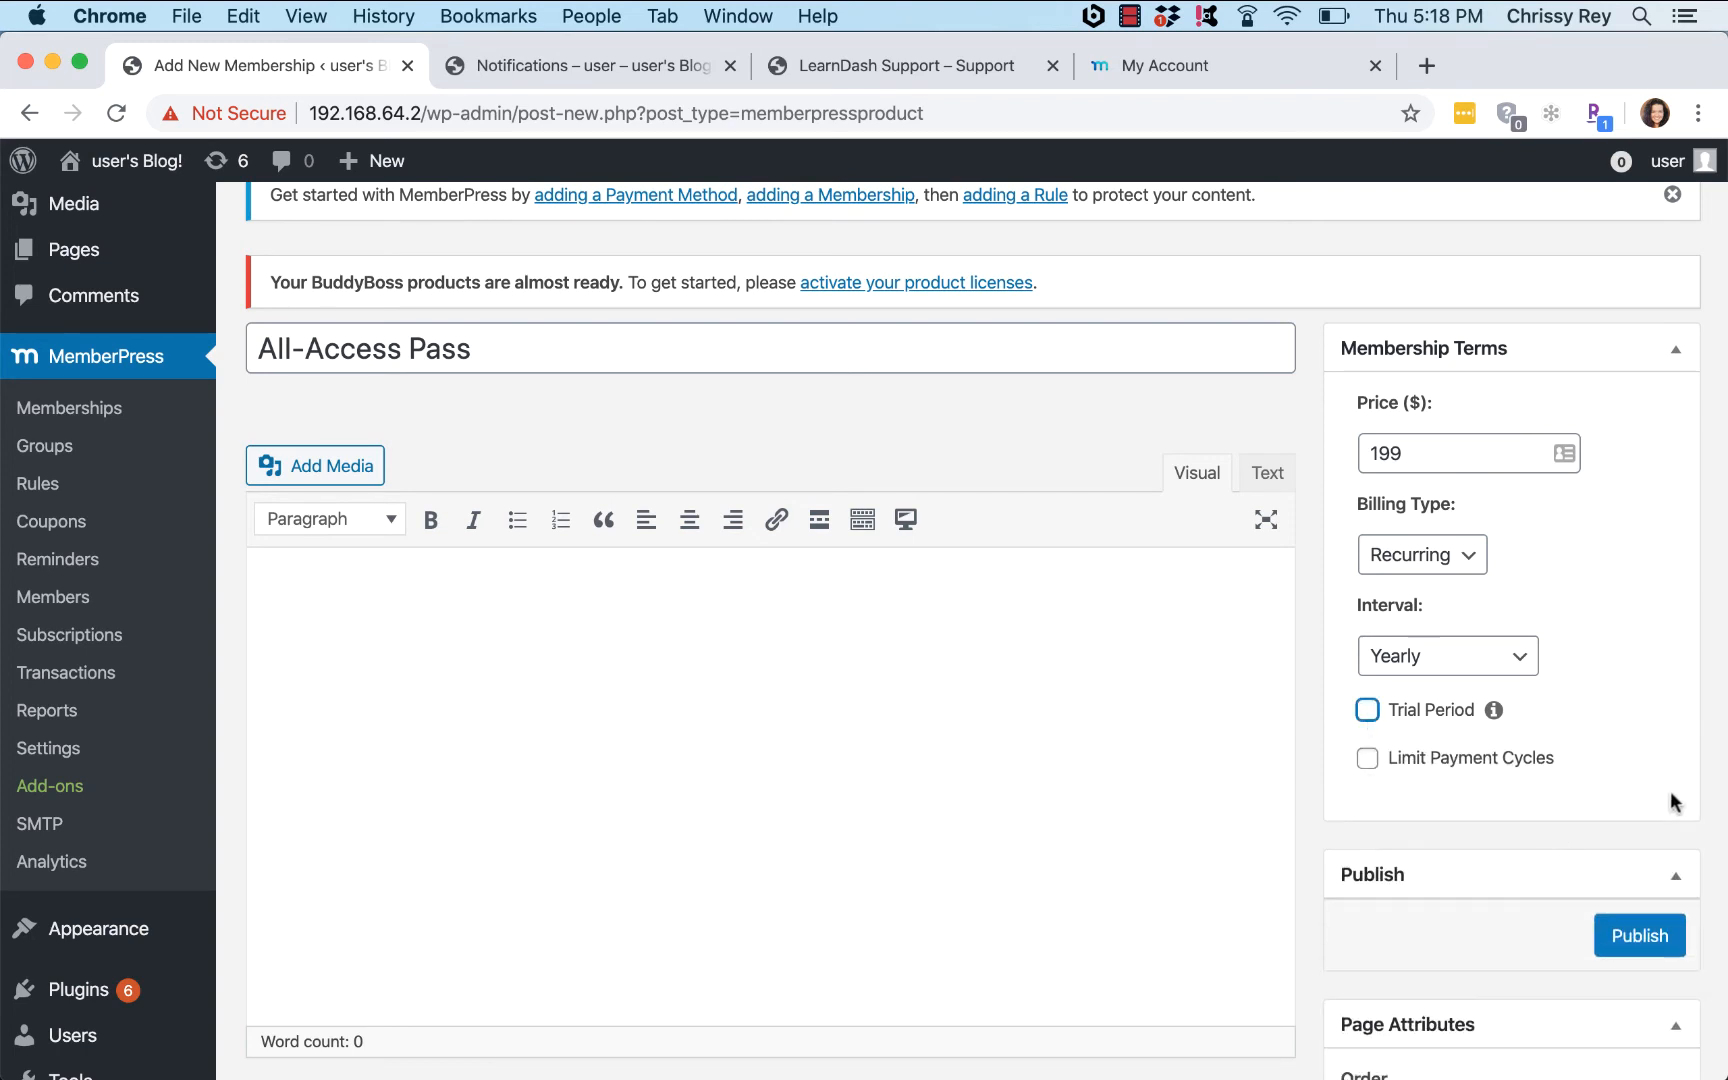
{"action": "left_click", "coordinate": [1706, 735]}
{"action": "scroll", "coordinate": [1716, 800], "scroll_direction": "down", "scroll_amount": 10}
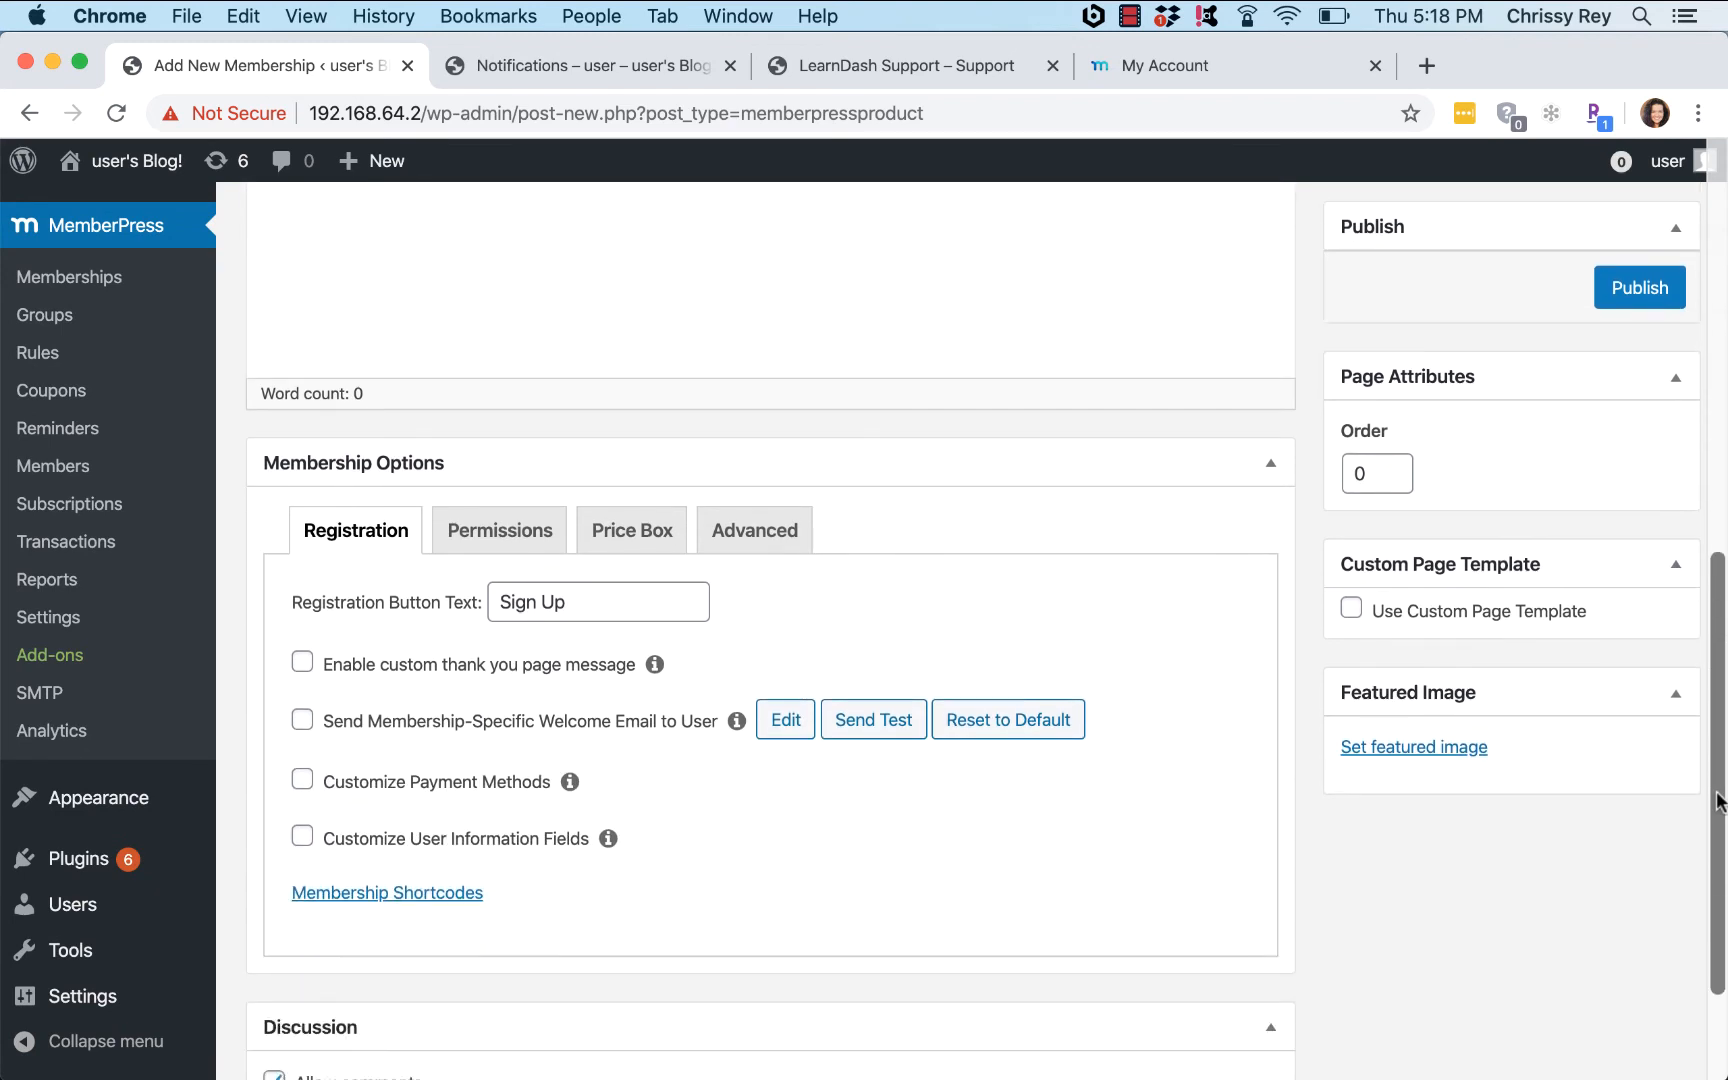
{"action": "scroll", "coordinate": [1716, 800], "scroll_direction": "up", "scroll_amount": 3}
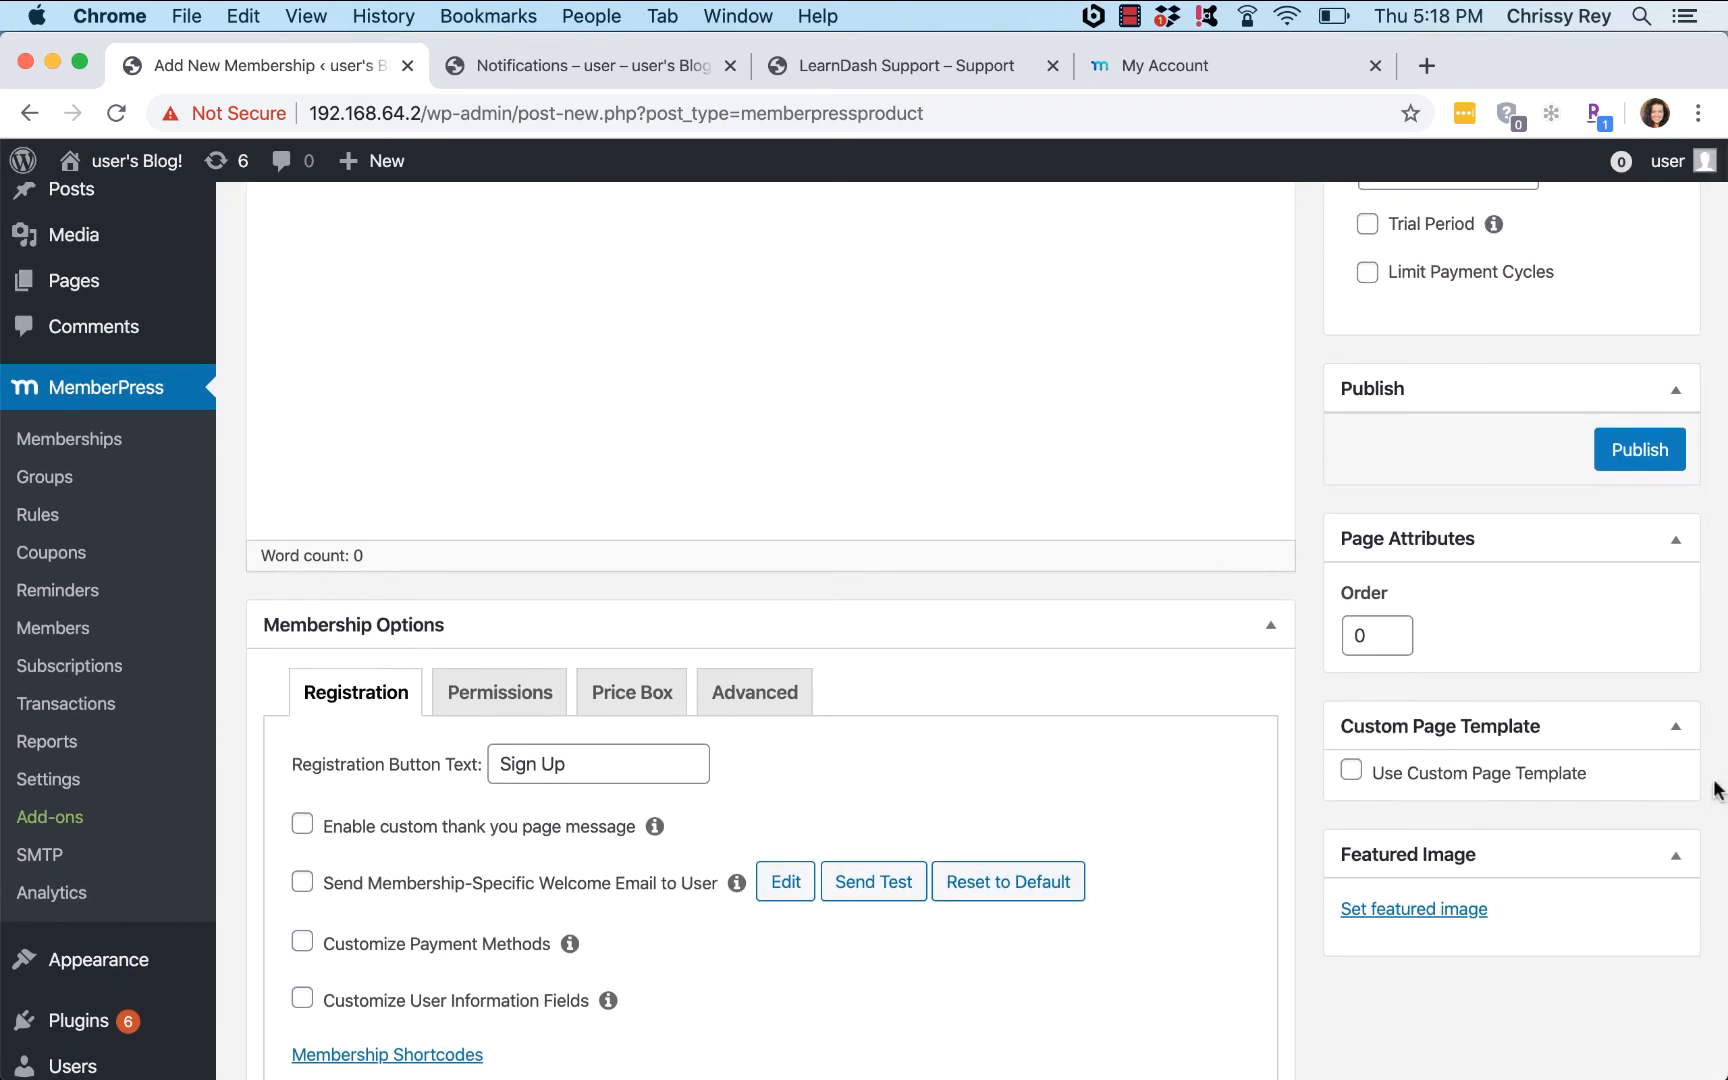
{"action": "left_click", "coordinate": [1653, 458]}
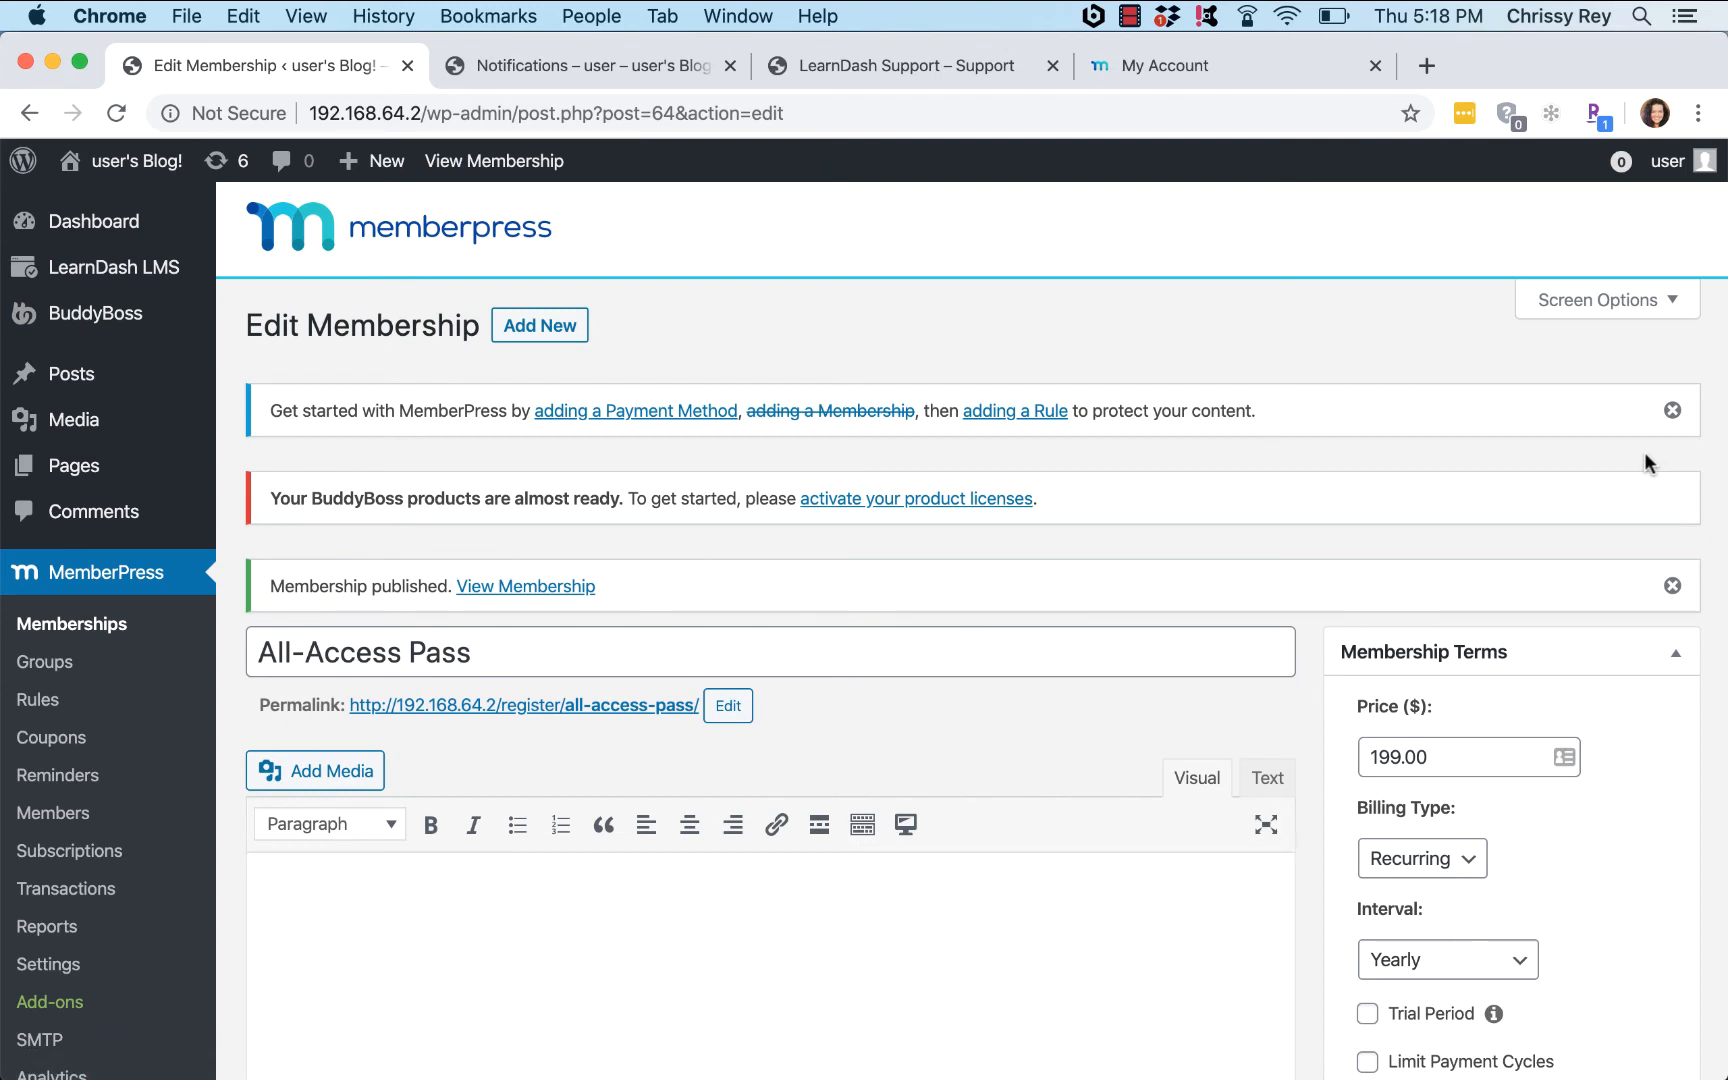
Step: Find MemberPress for LearnDash 2.0 in LearnDash Add-ons, install it, and activate it
{"action": "mouse_move", "coordinate": [137, 275]}
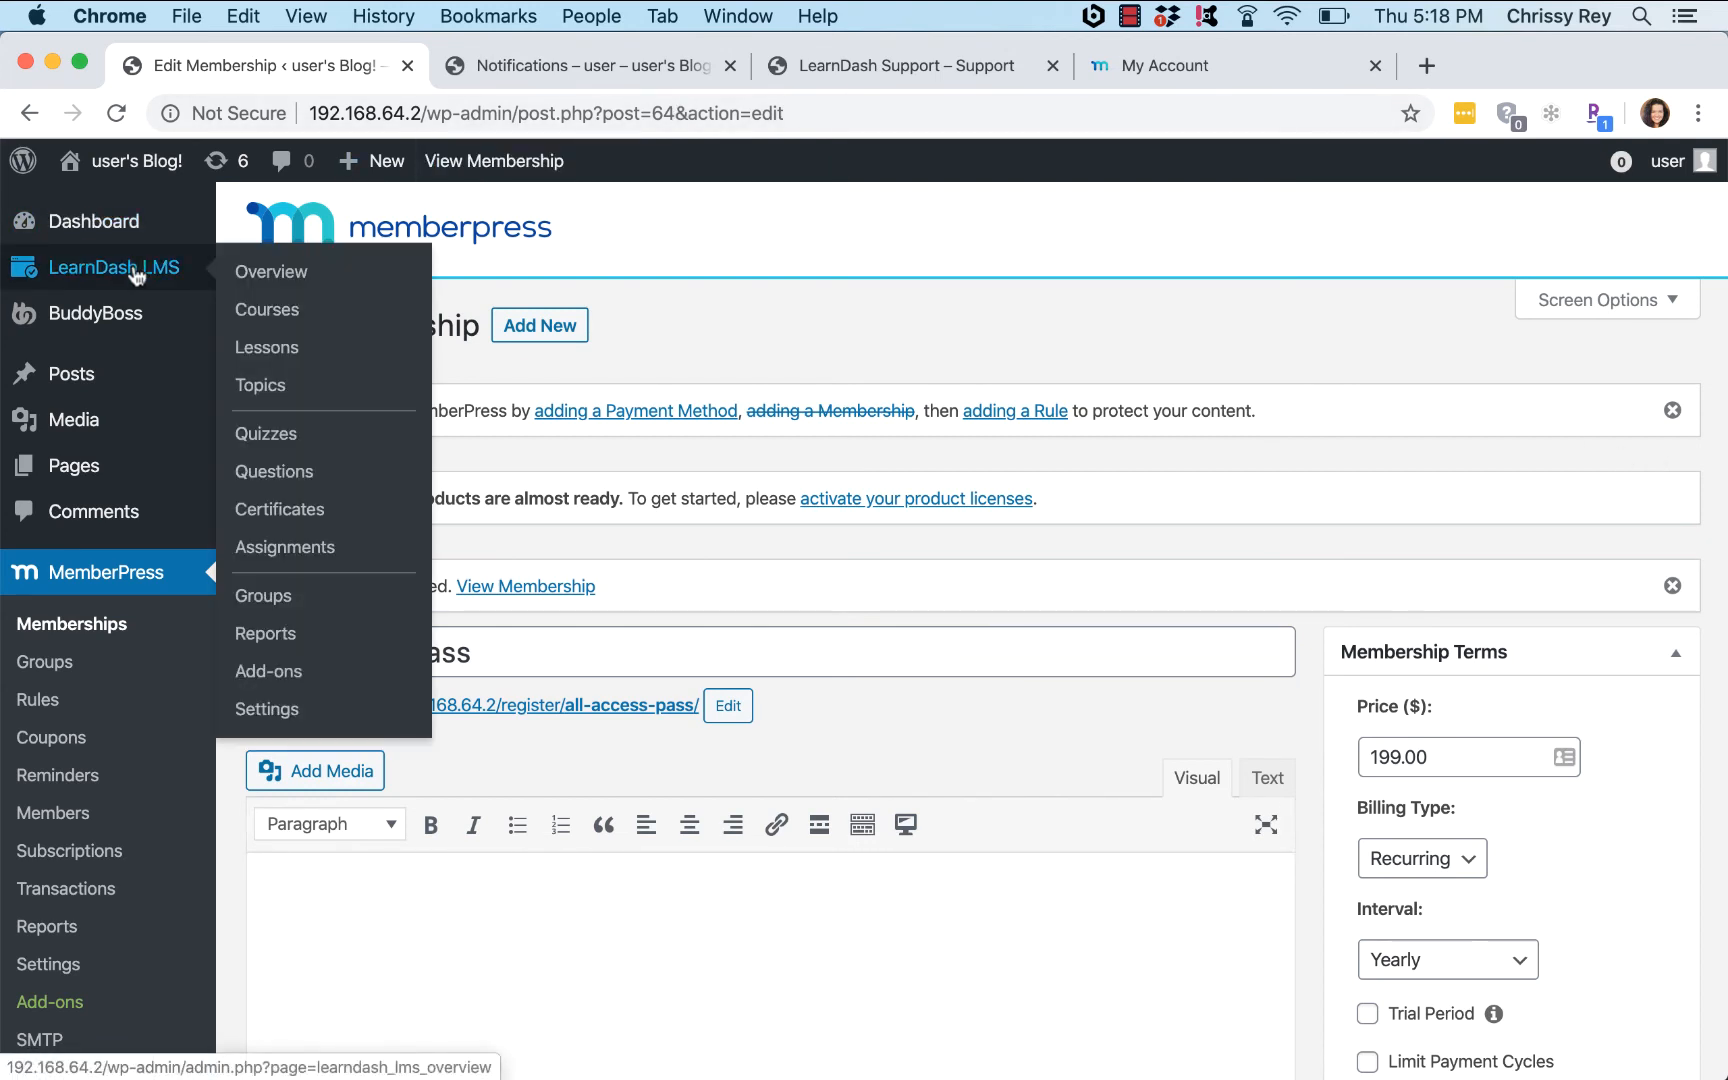
{"action": "left_click", "coordinate": [277, 682]}
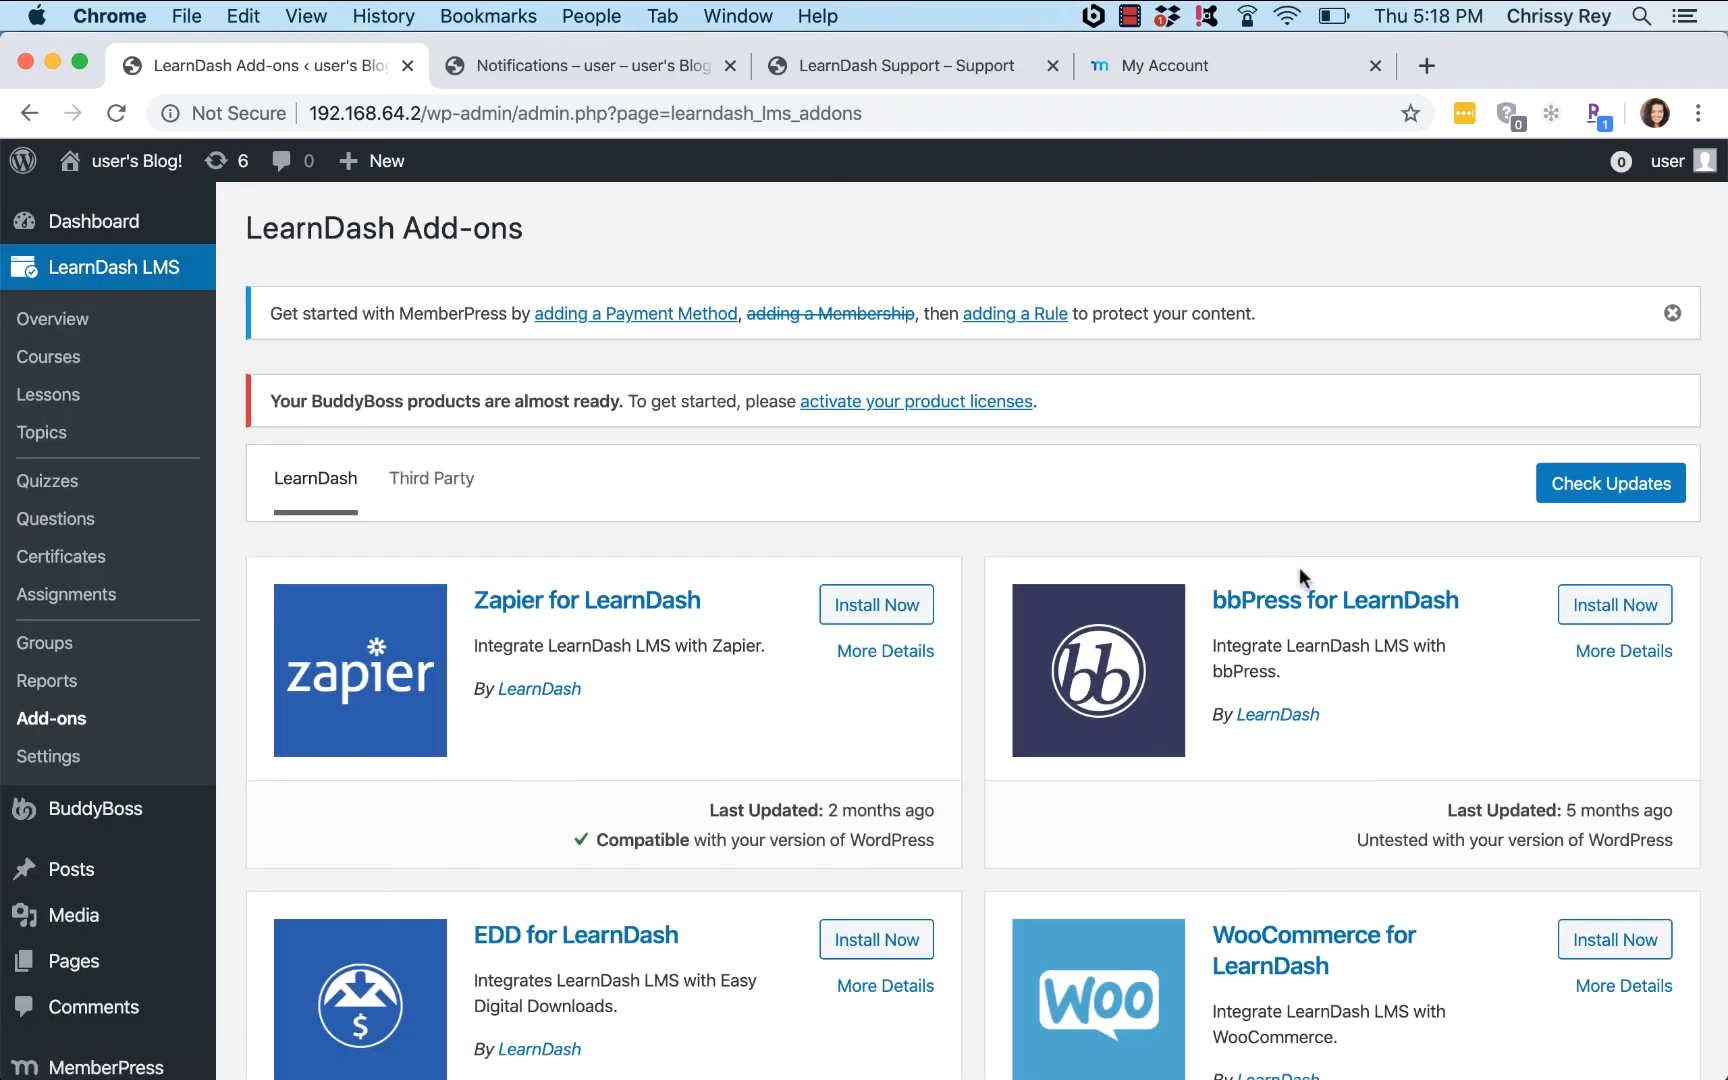
{"action": "key", "text": "super+f"}
{"action": "type", "text": "member"}
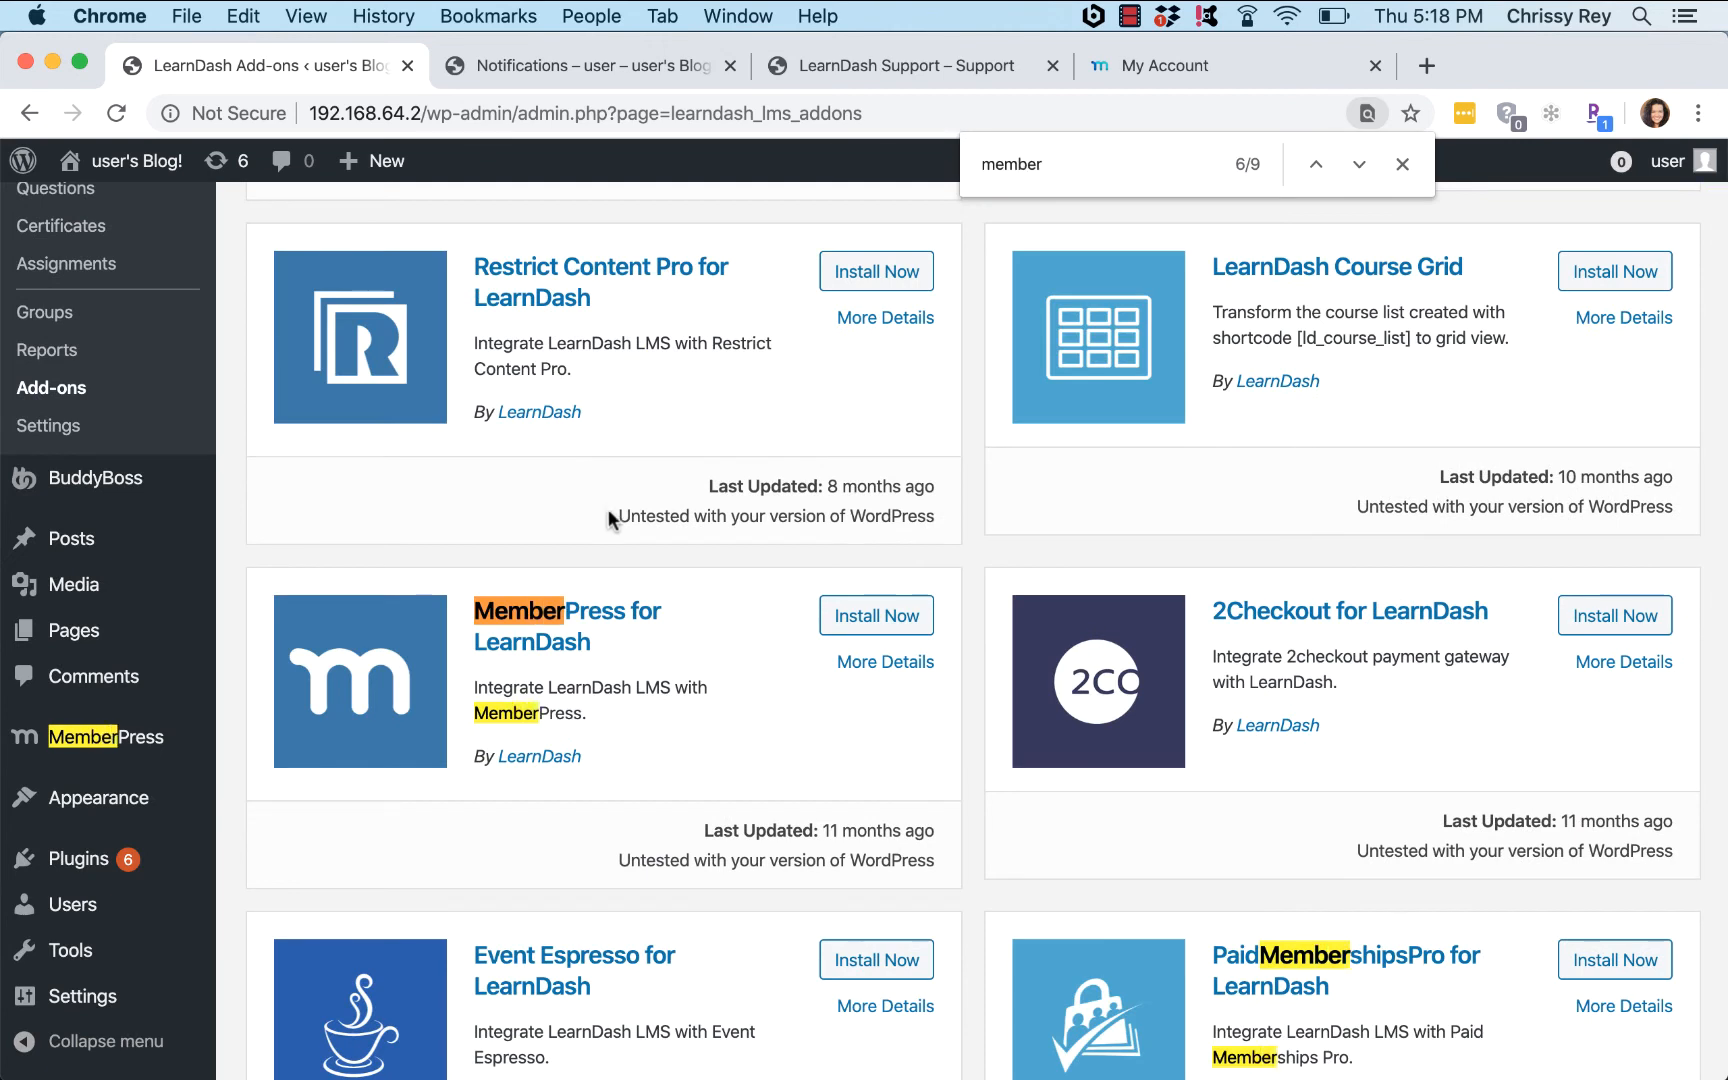
{"action": "left_click", "coordinate": [893, 619]}
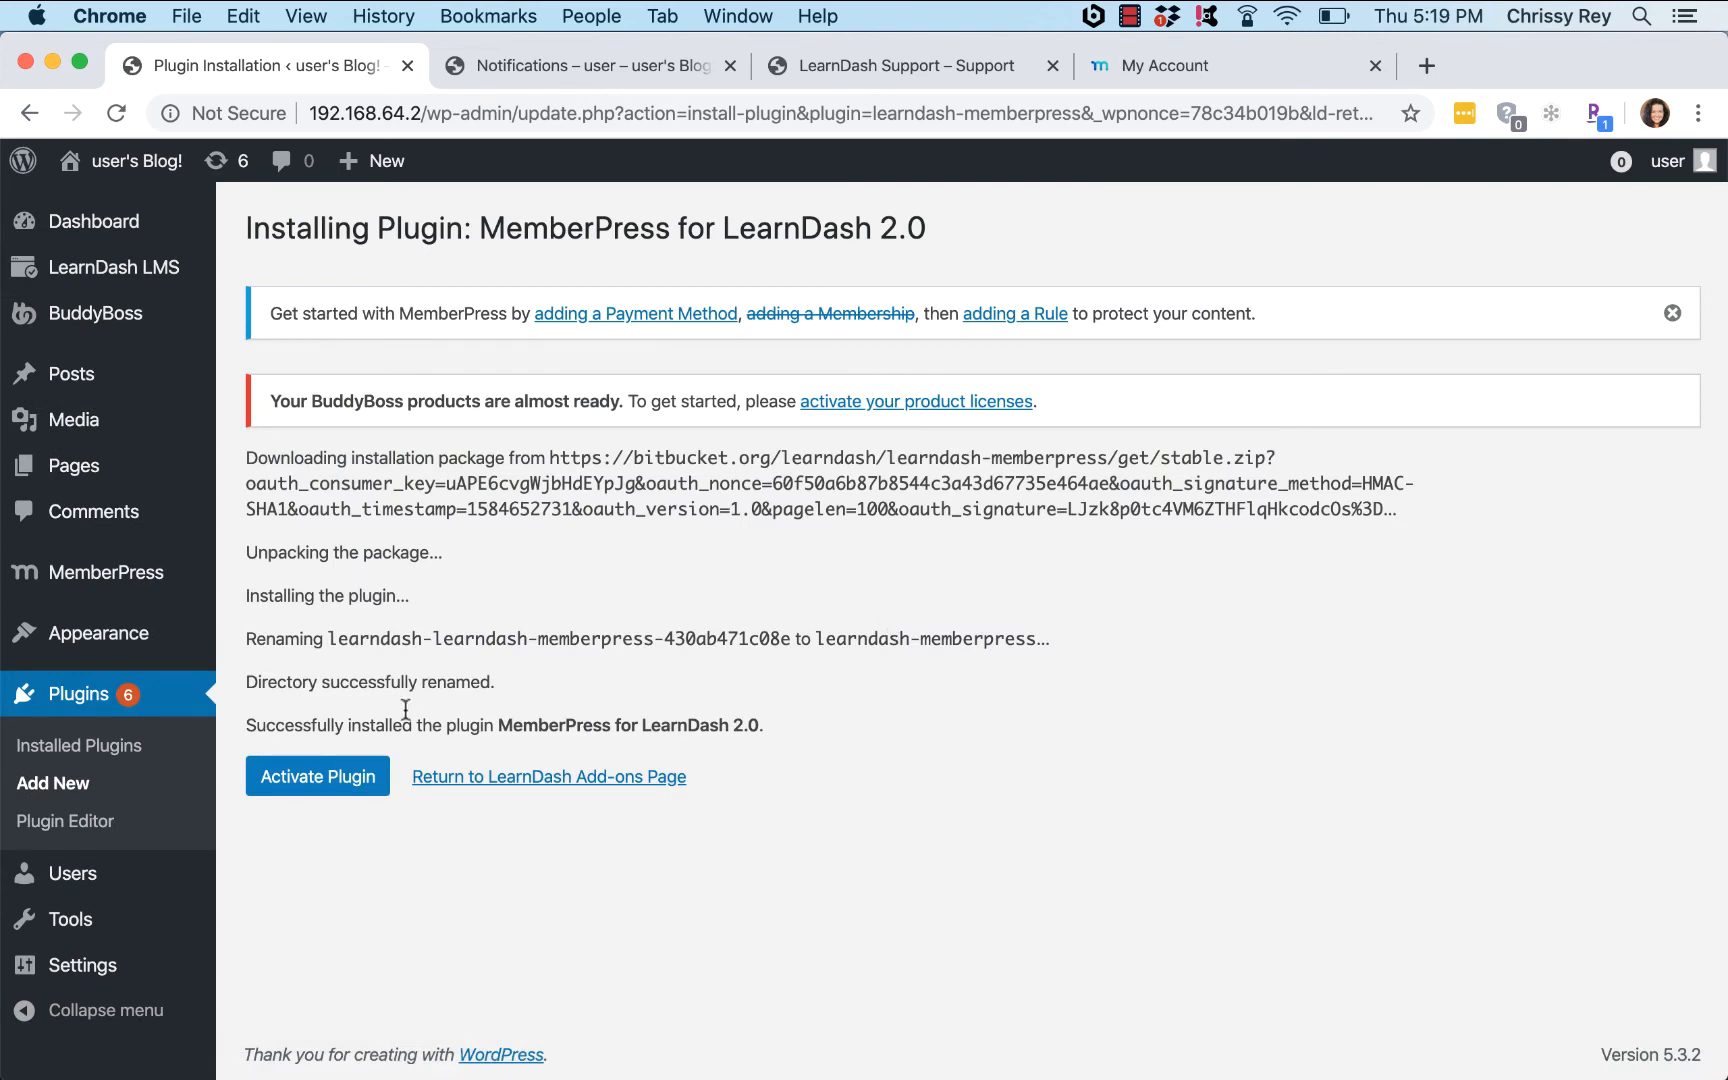
{"action": "left_click", "coordinate": [350, 777]}
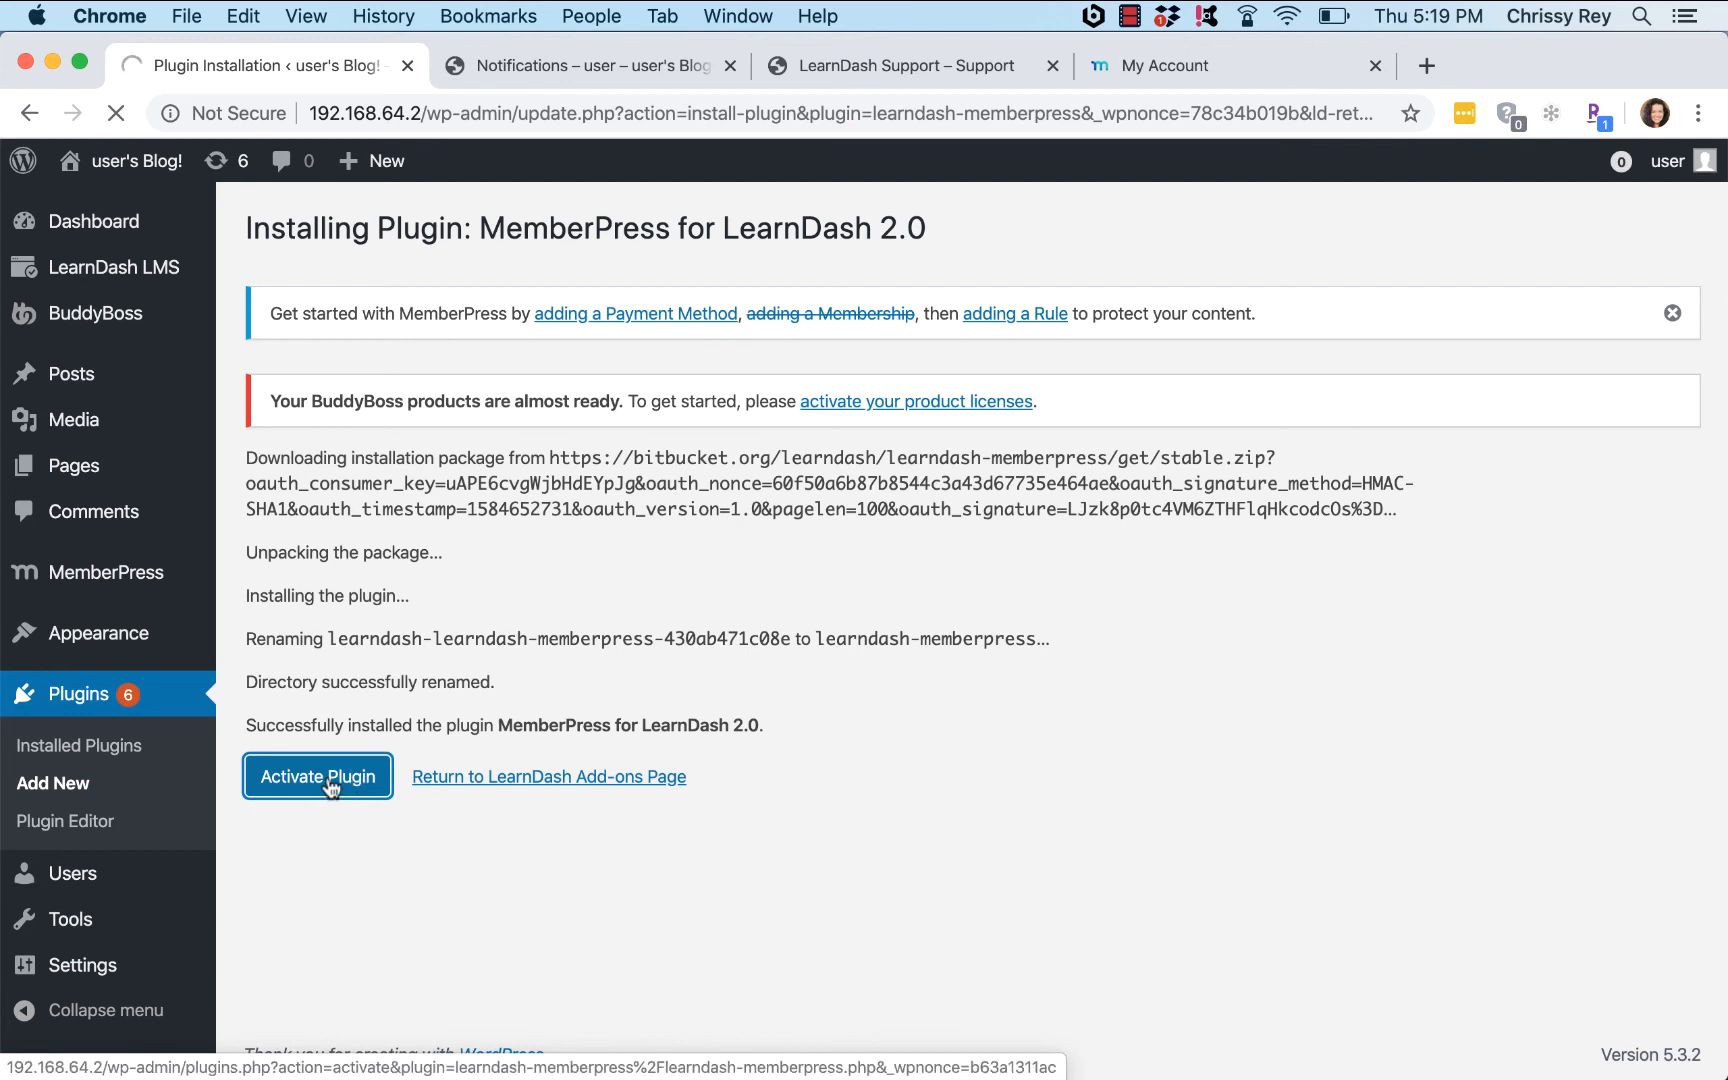
{"action": "left_click", "coordinate": [331, 787]}
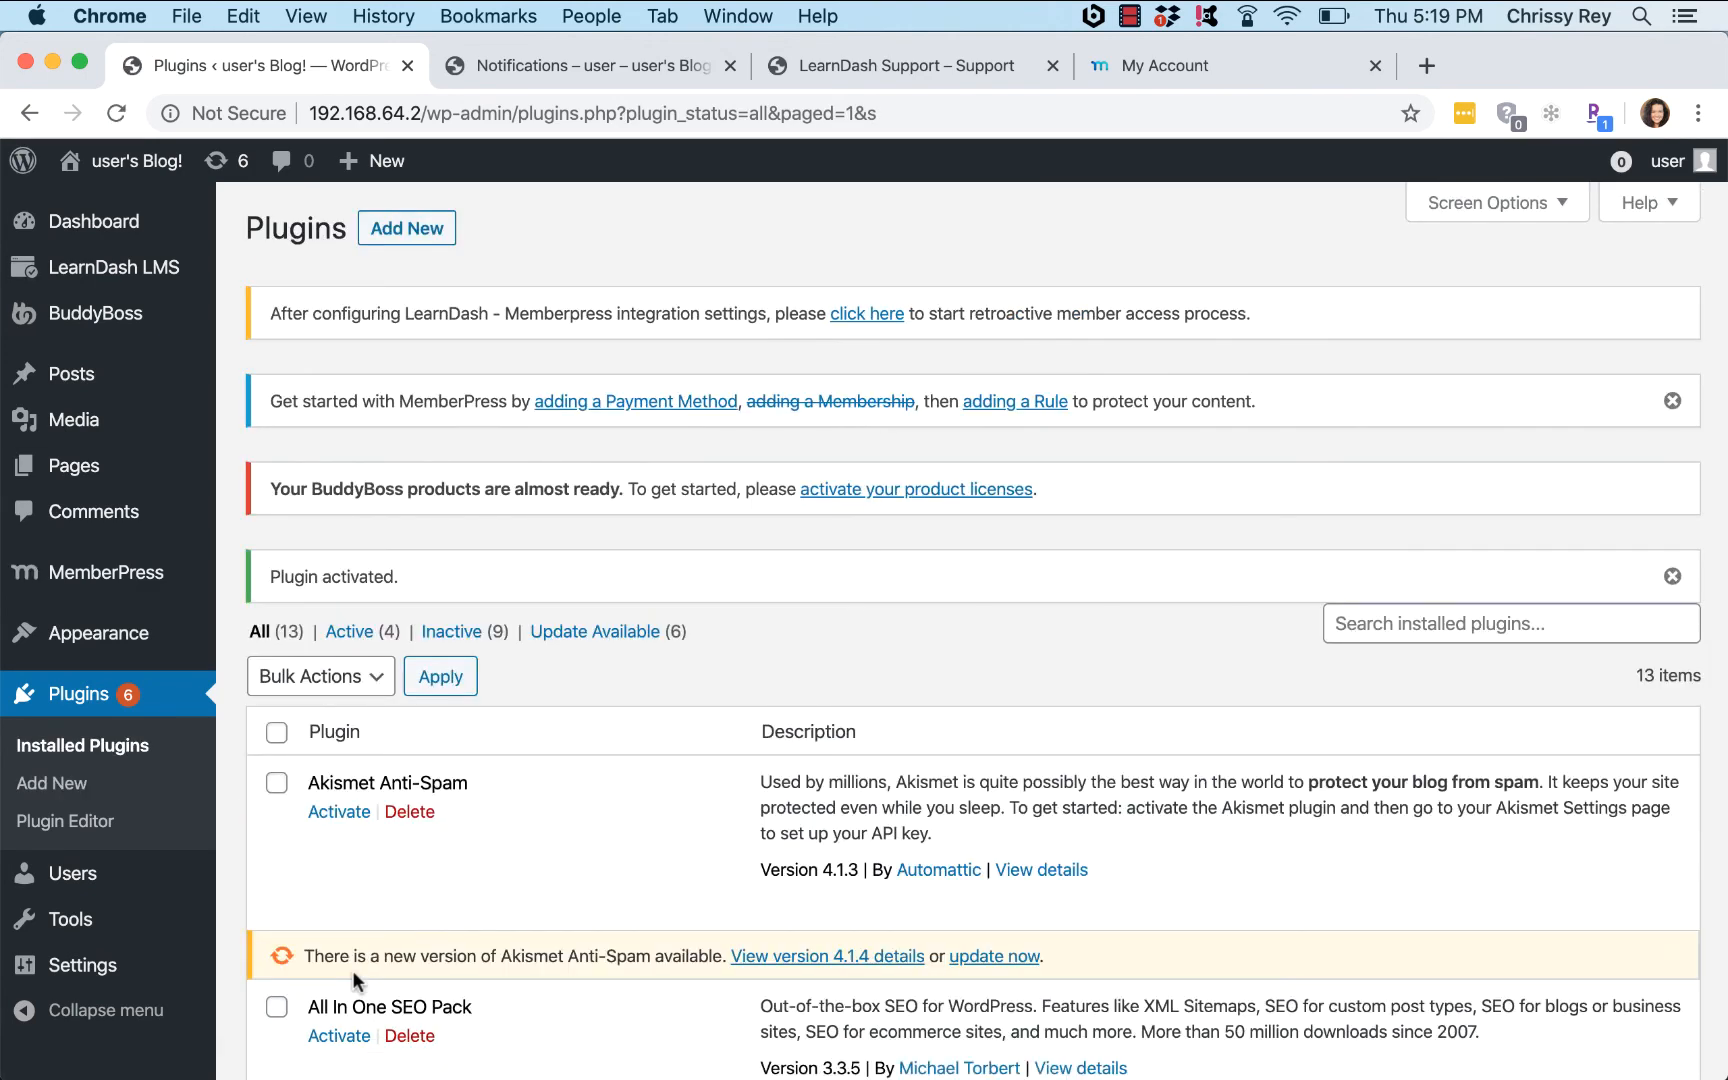
Step: In All-Access Pass's LearnDash options, check the How to Make Slime course and update the membership
{"action": "mouse_move", "coordinate": [125, 570]}
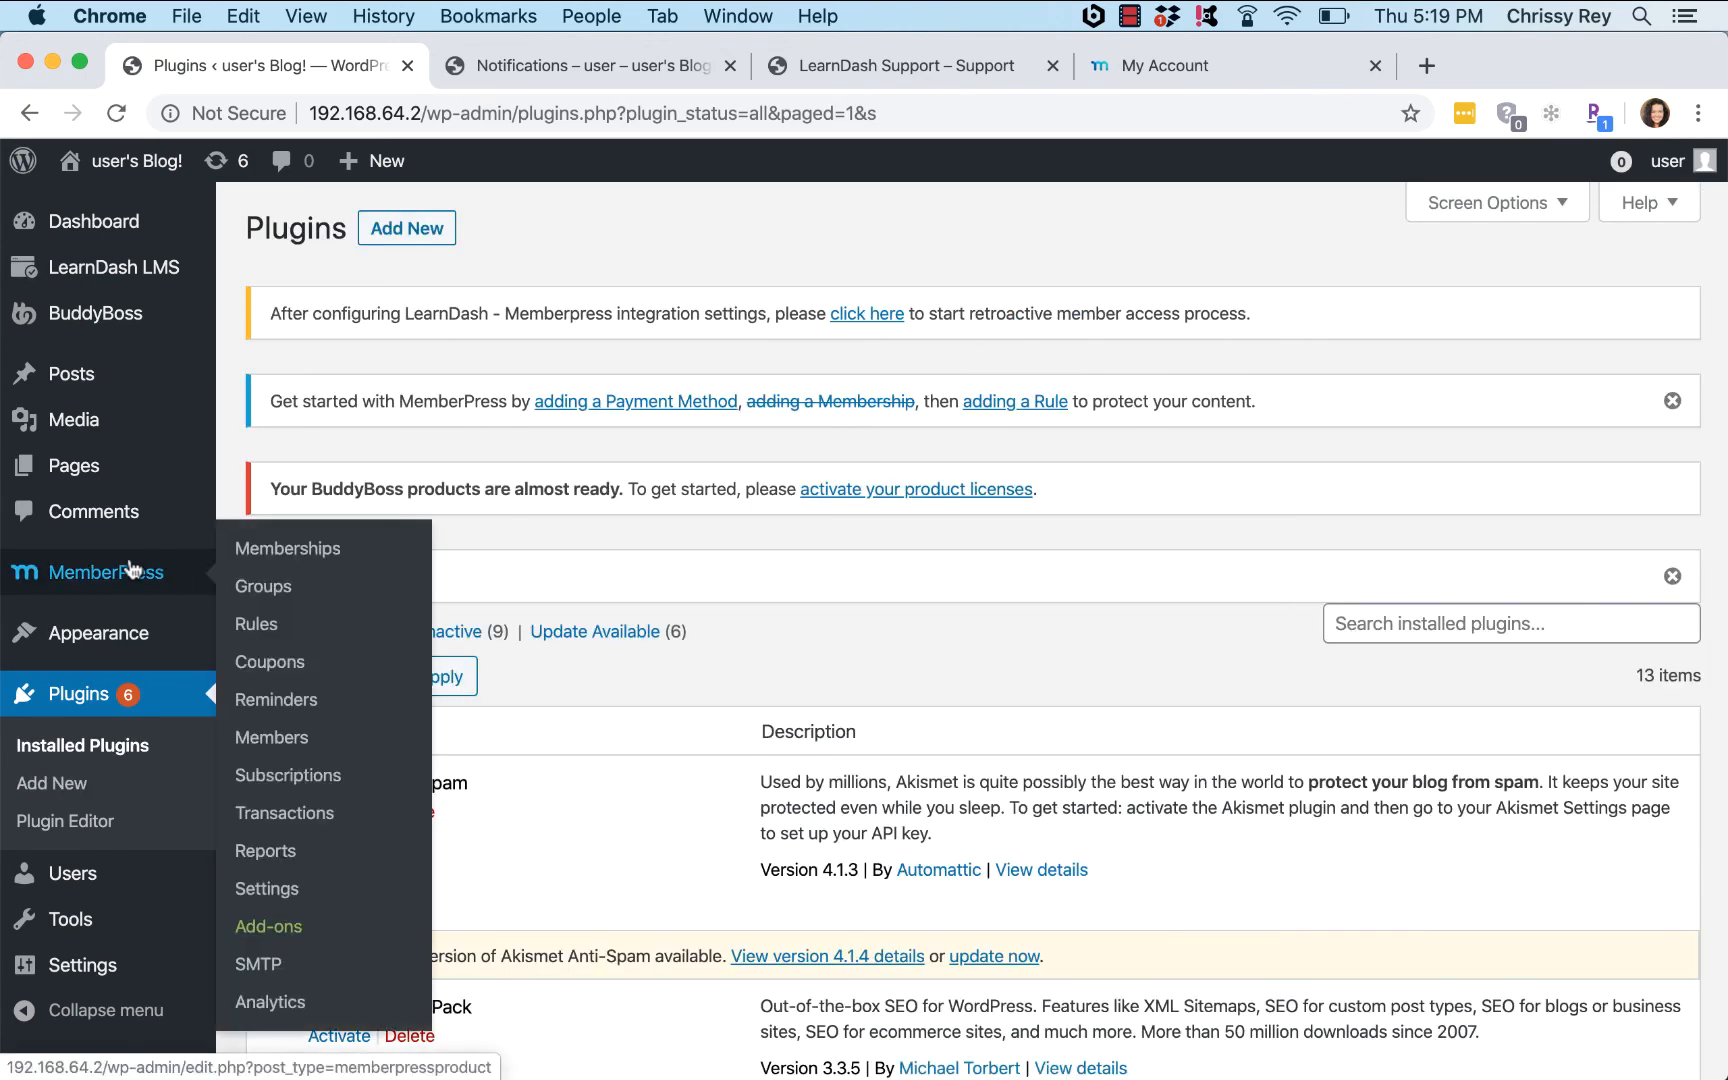
{"action": "left_click", "coordinate": [288, 548]}
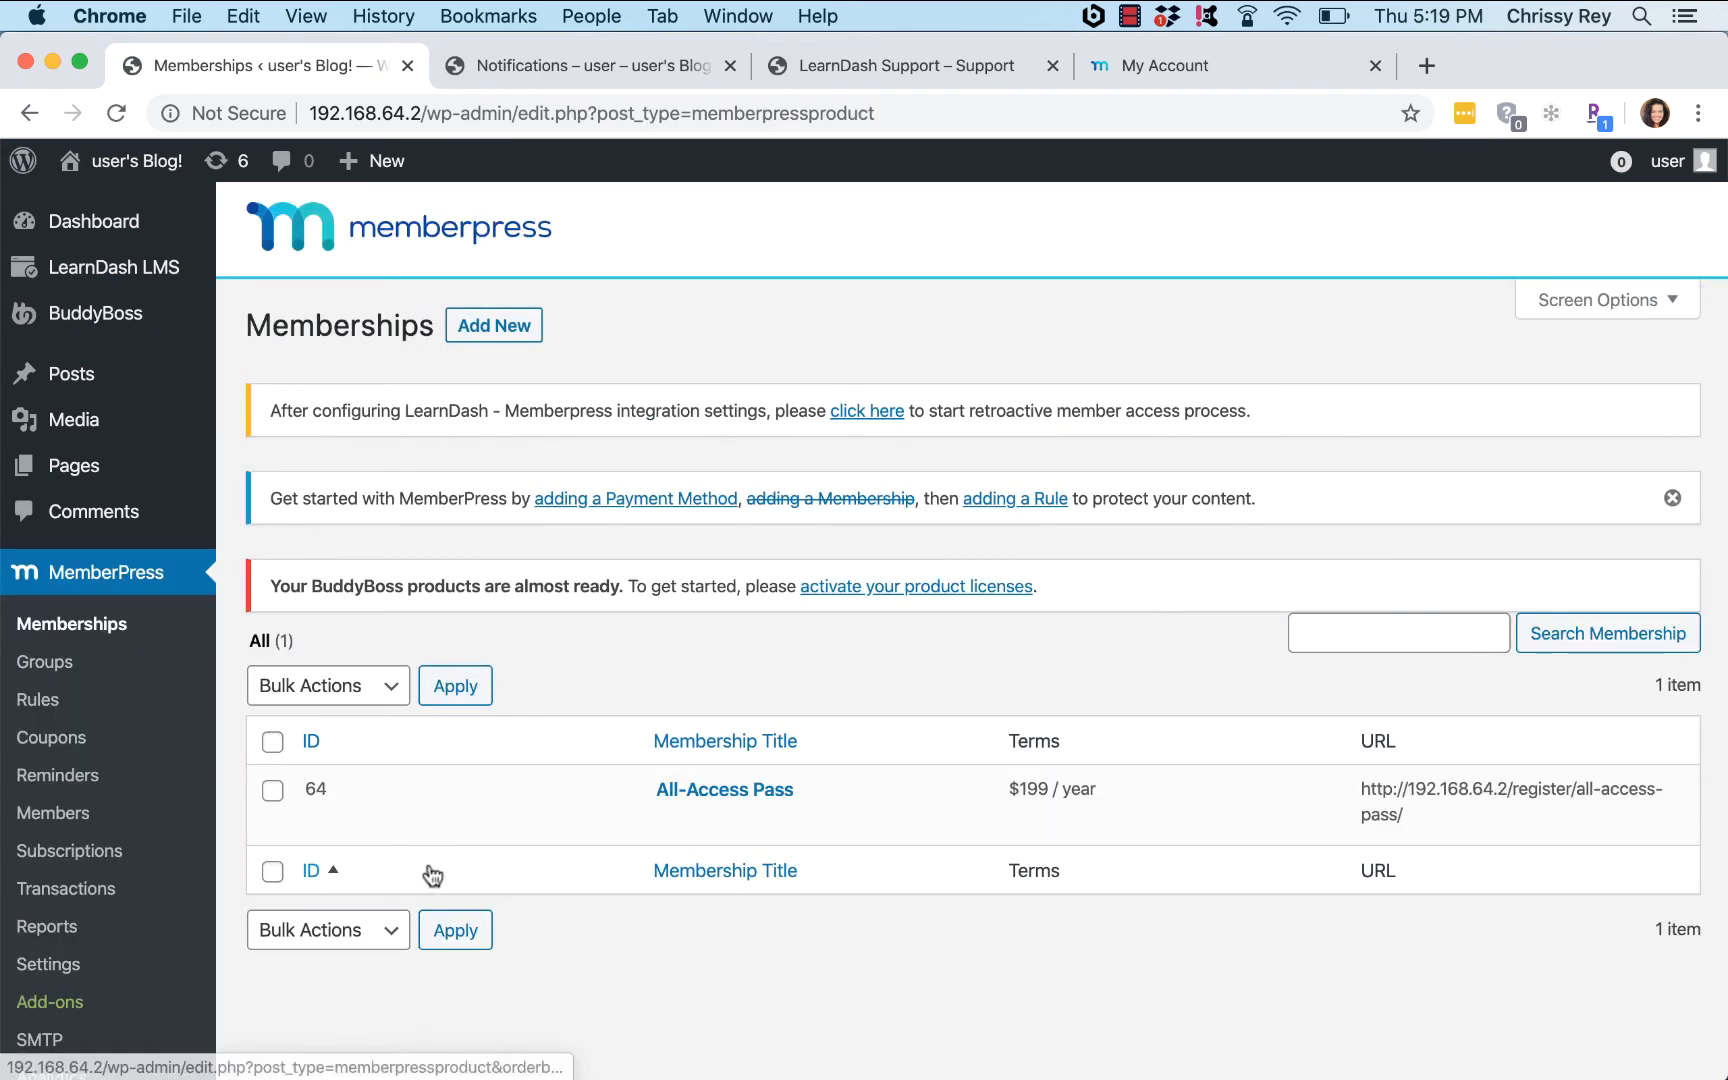
{"action": "left_click", "coordinate": [672, 792]}
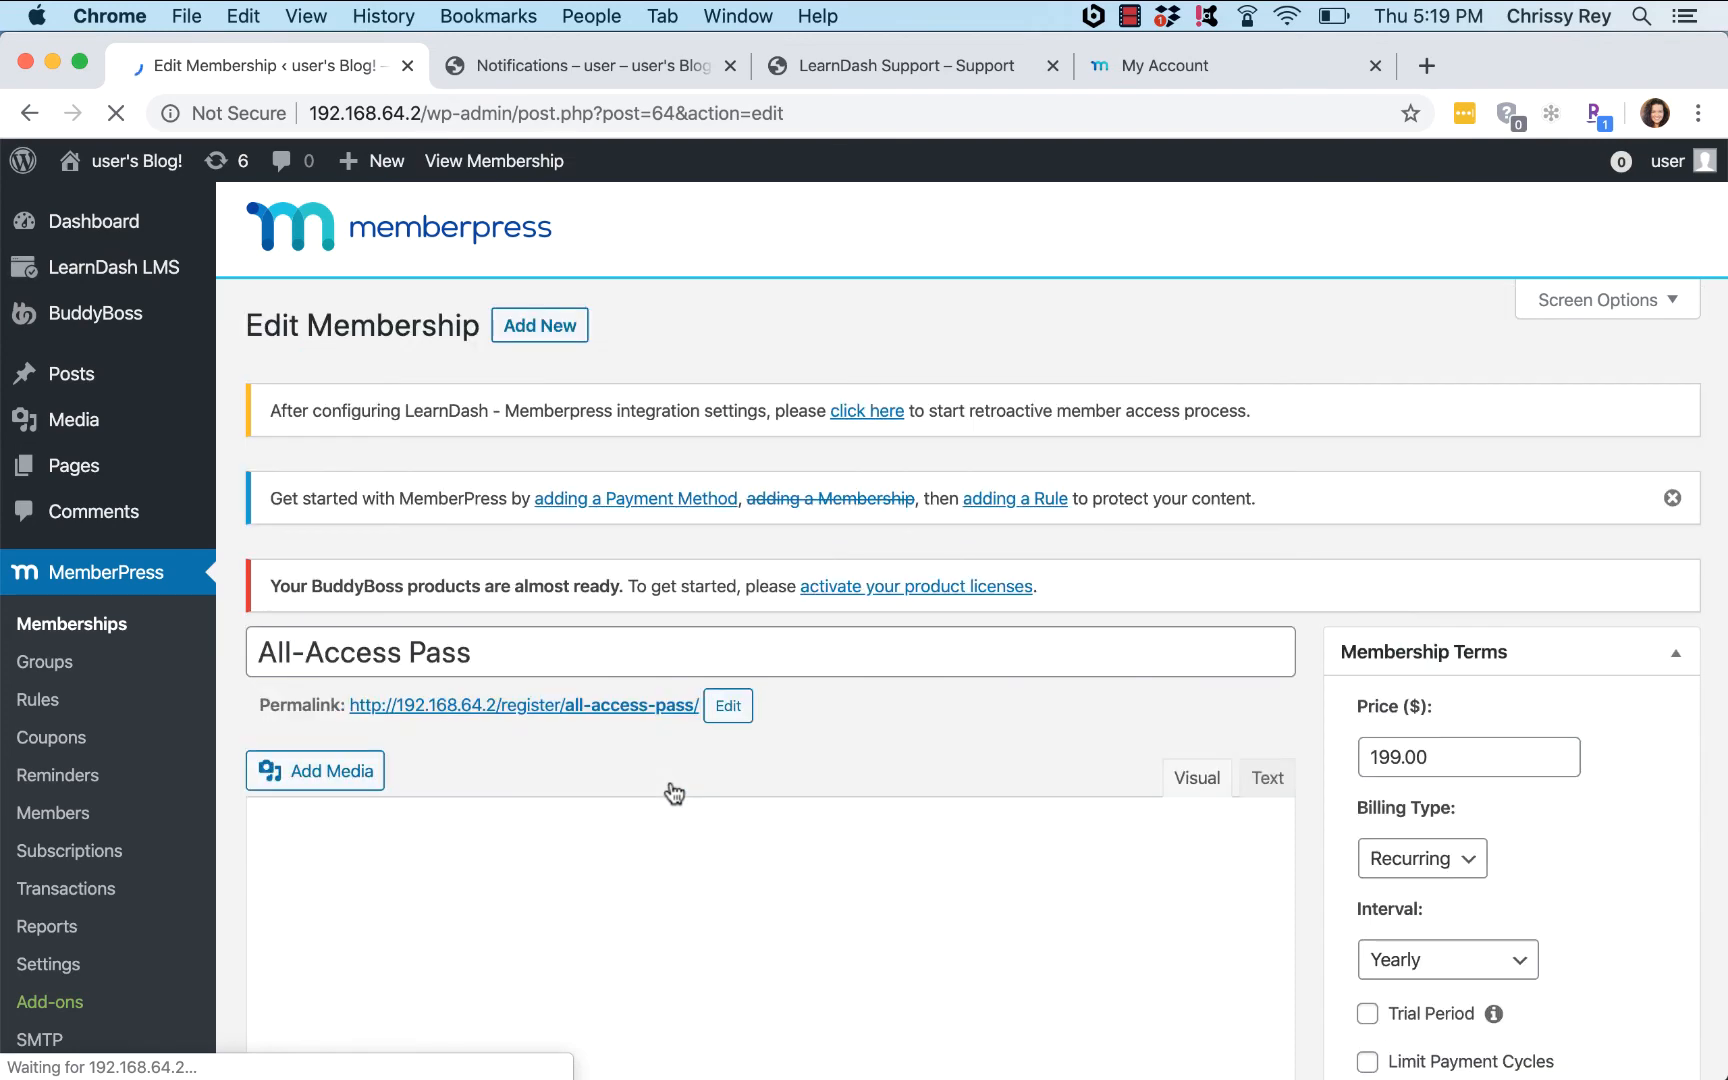
{"action": "scroll", "coordinate": [883, 313], "scroll_direction": "down", "scroll_amount": 1}
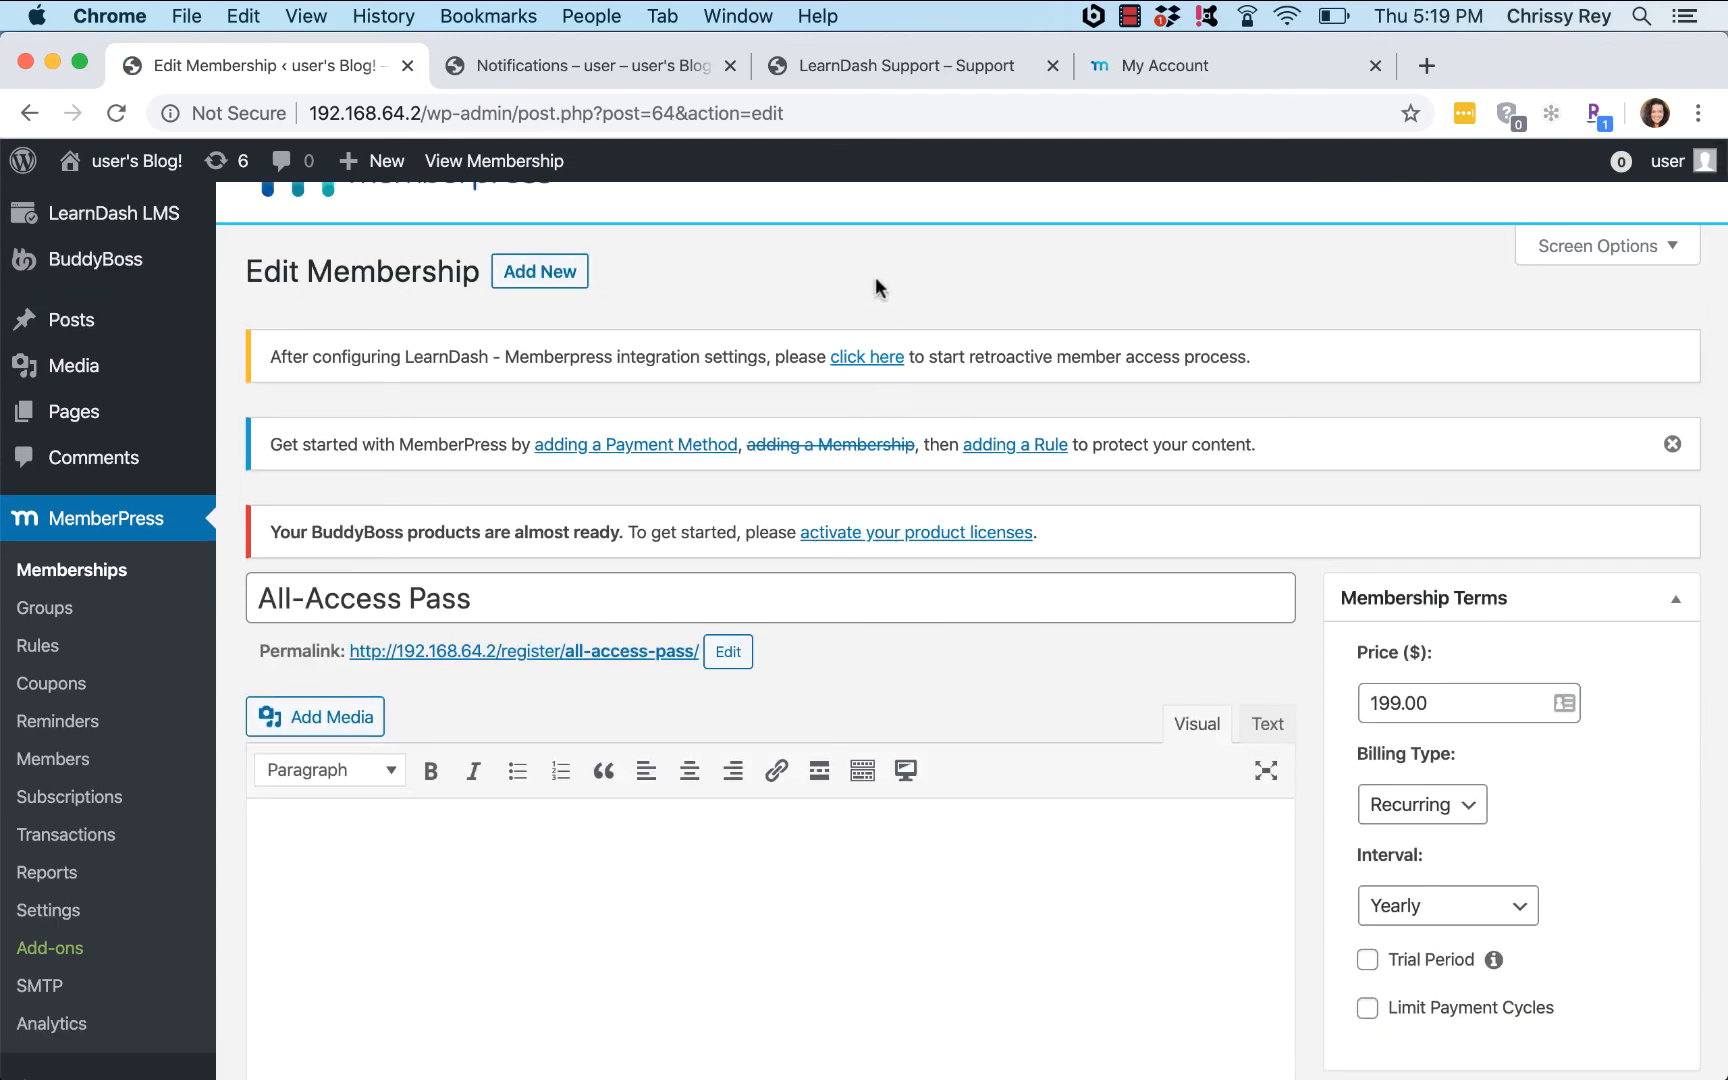
{"action": "scroll", "coordinate": [875, 285], "scroll_direction": "down", "scroll_amount": 1}
{"action": "scroll", "coordinate": [875, 285], "scroll_direction": "down", "scroll_amount": 10}
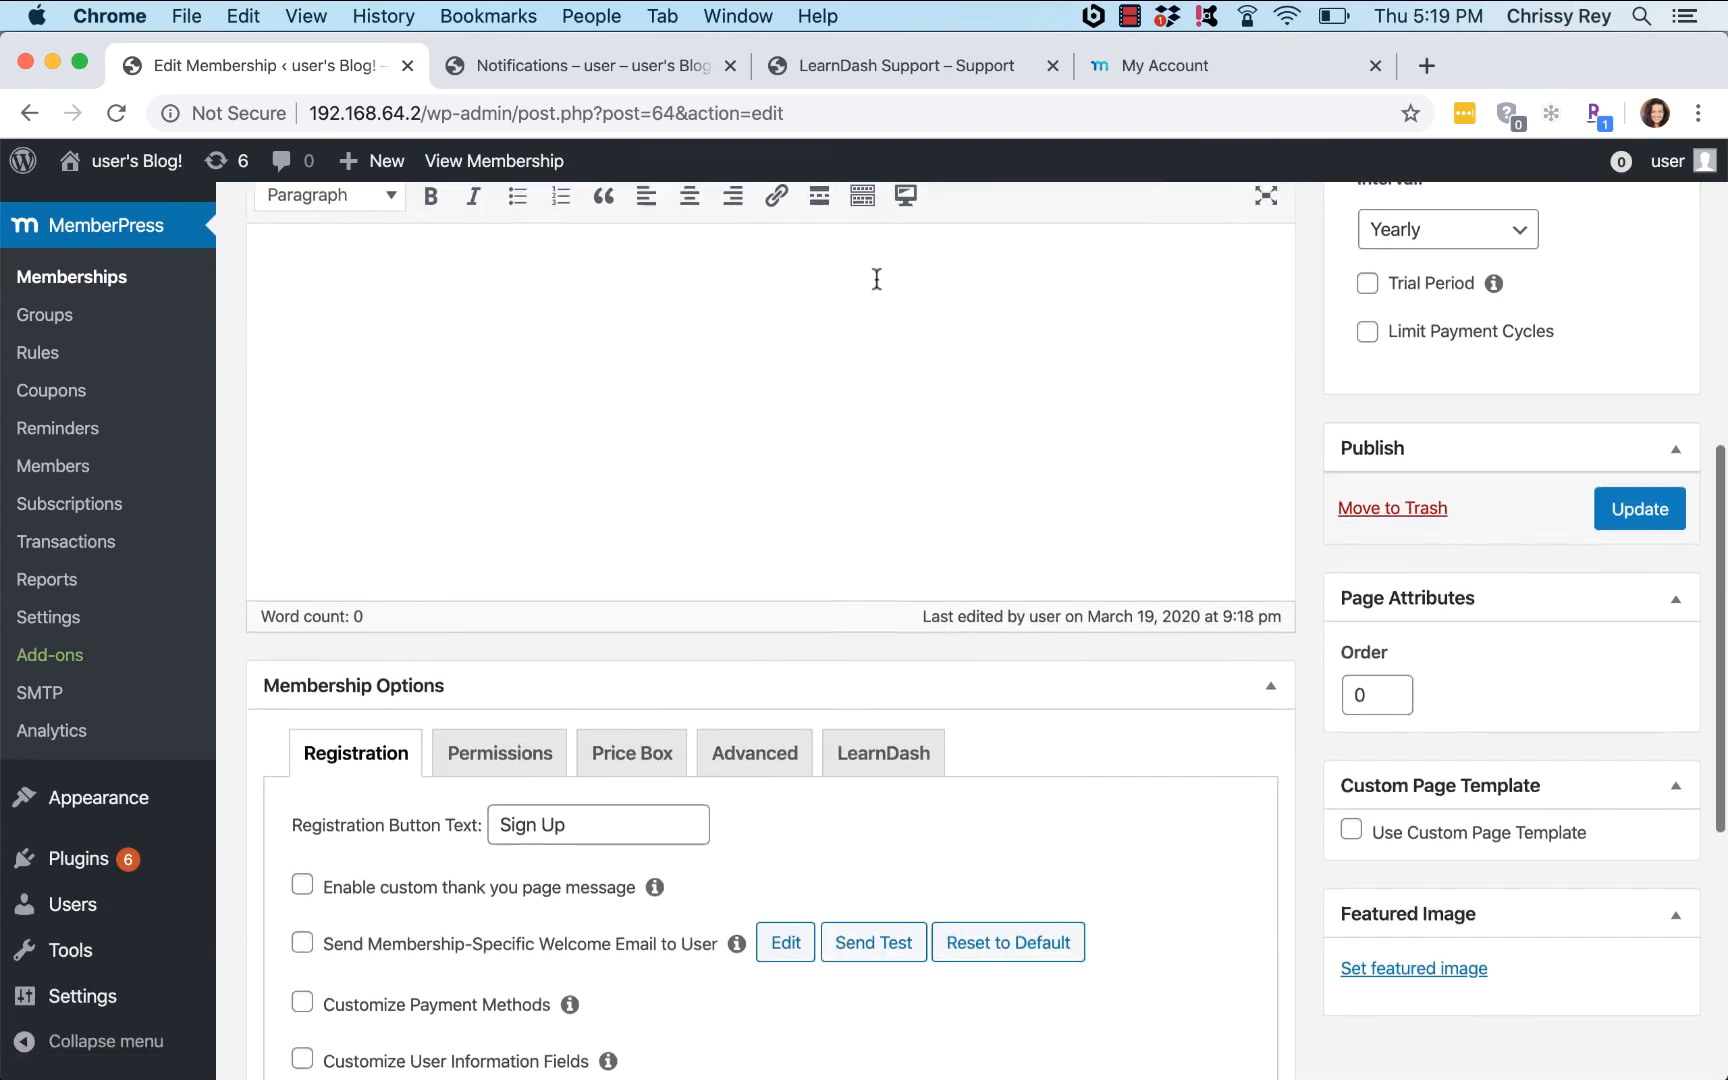
{"action": "left_click", "coordinate": [880, 625]}
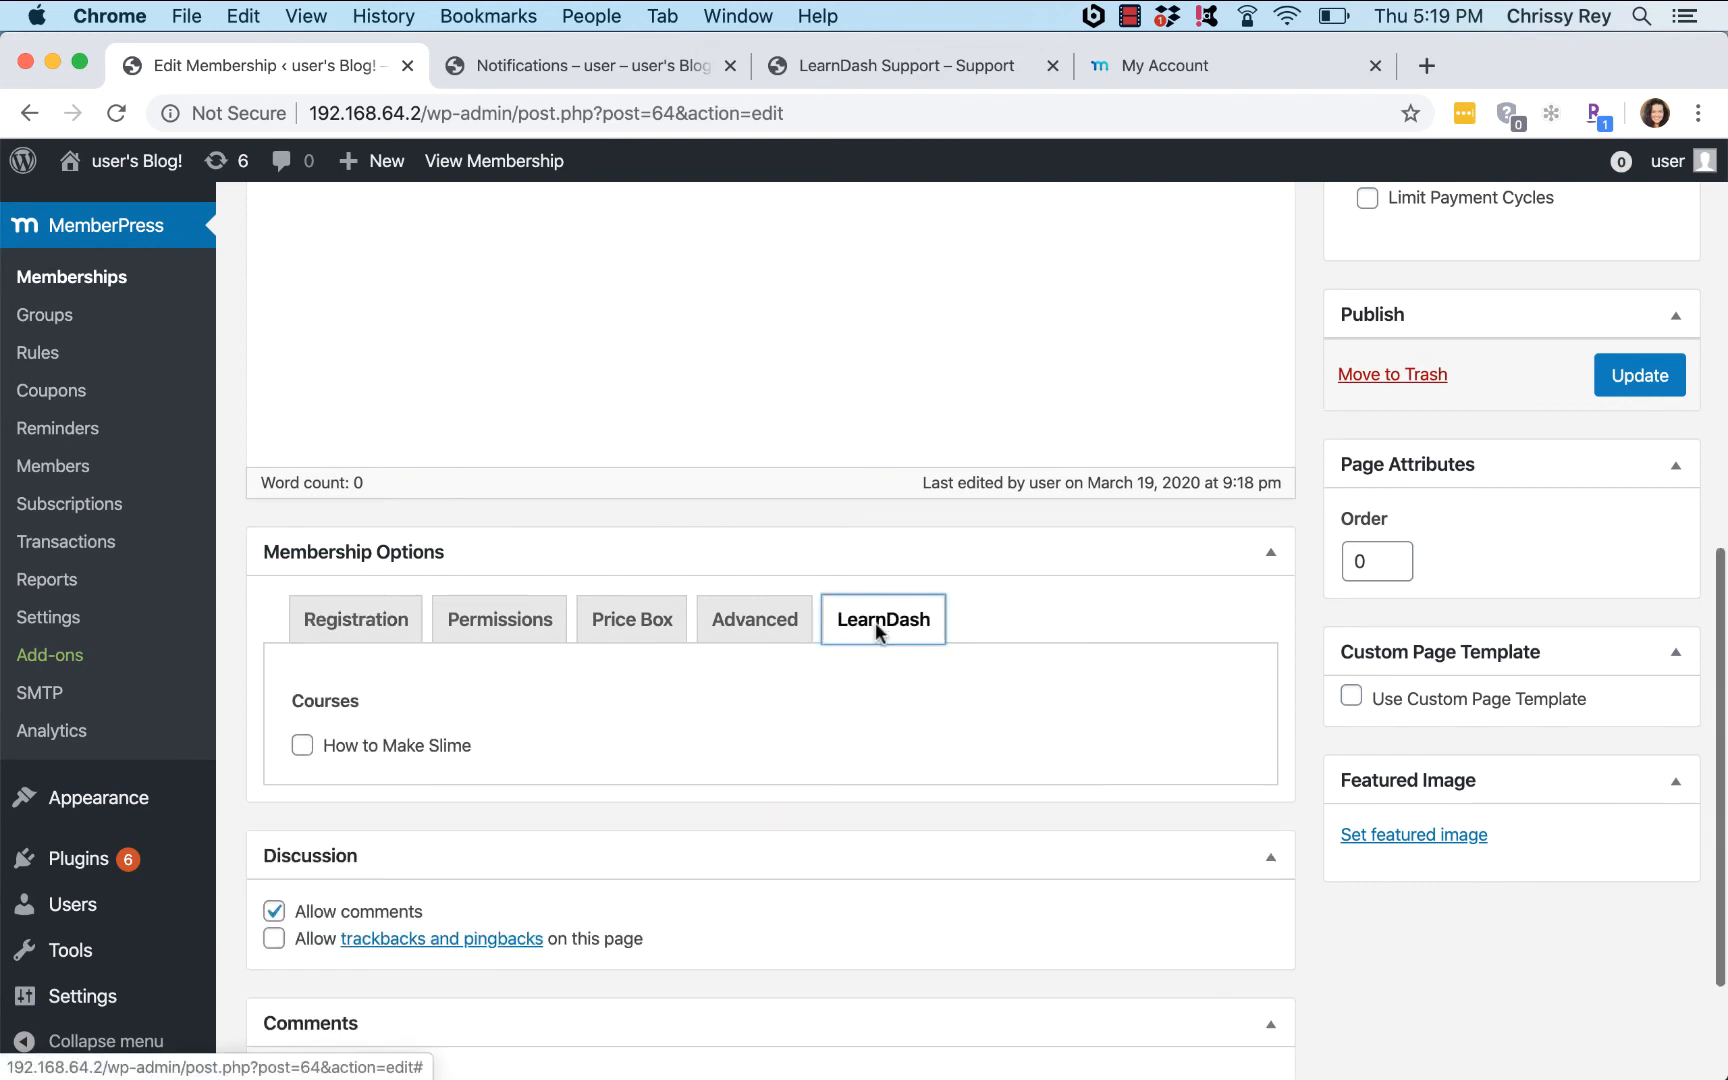
{"action": "scroll", "coordinate": [876, 632], "scroll_direction": "down", "scroll_amount": 2}
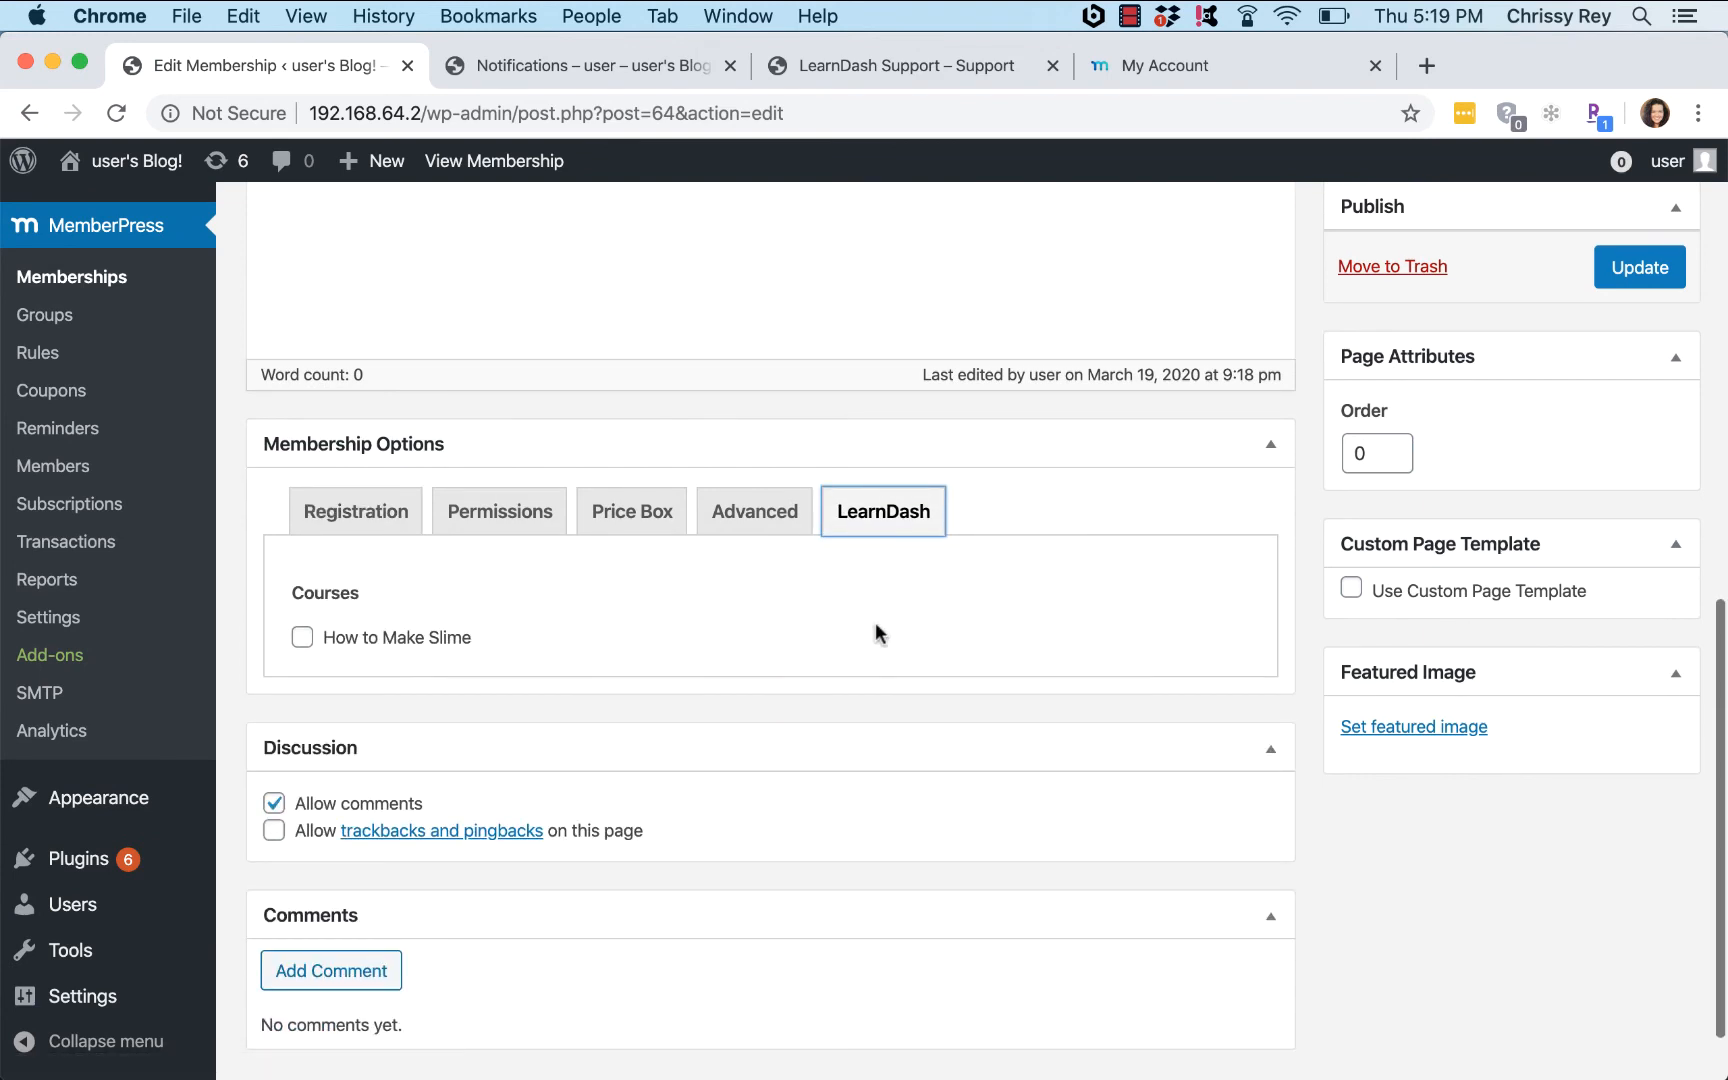
{"action": "left_click", "coordinate": [303, 638]}
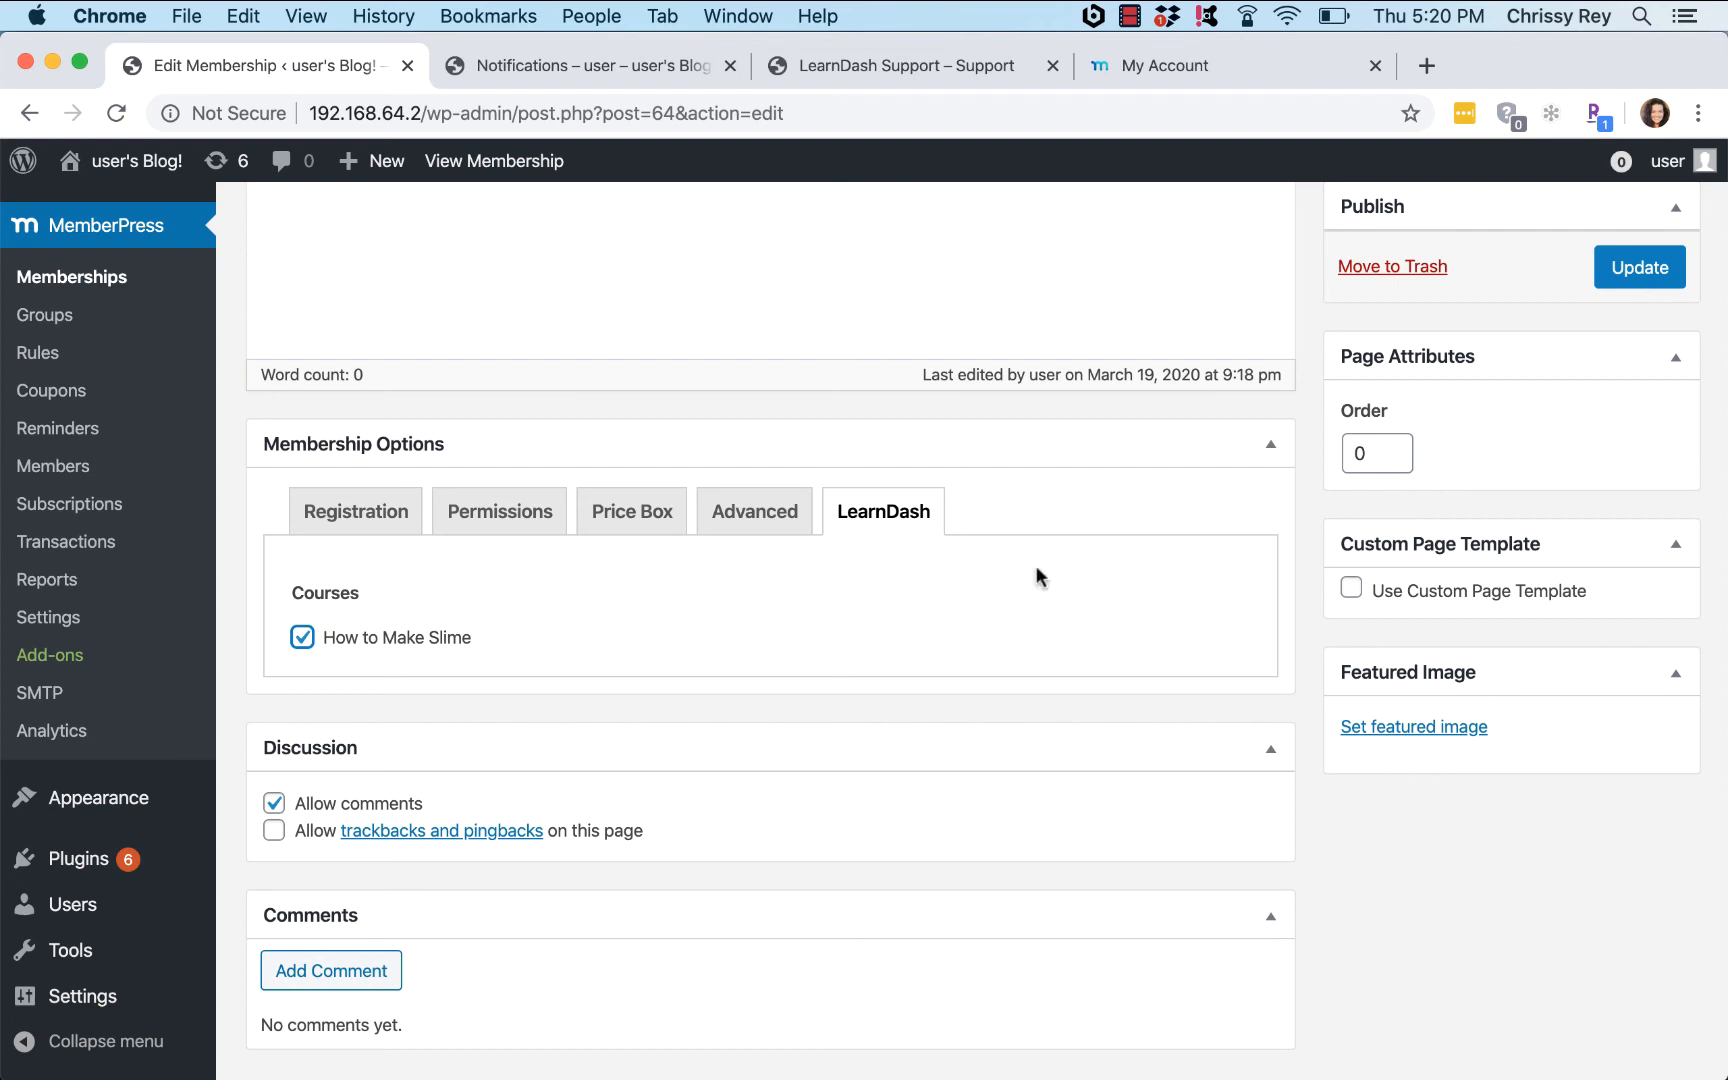
{"action": "left_click", "coordinate": [1616, 278]}
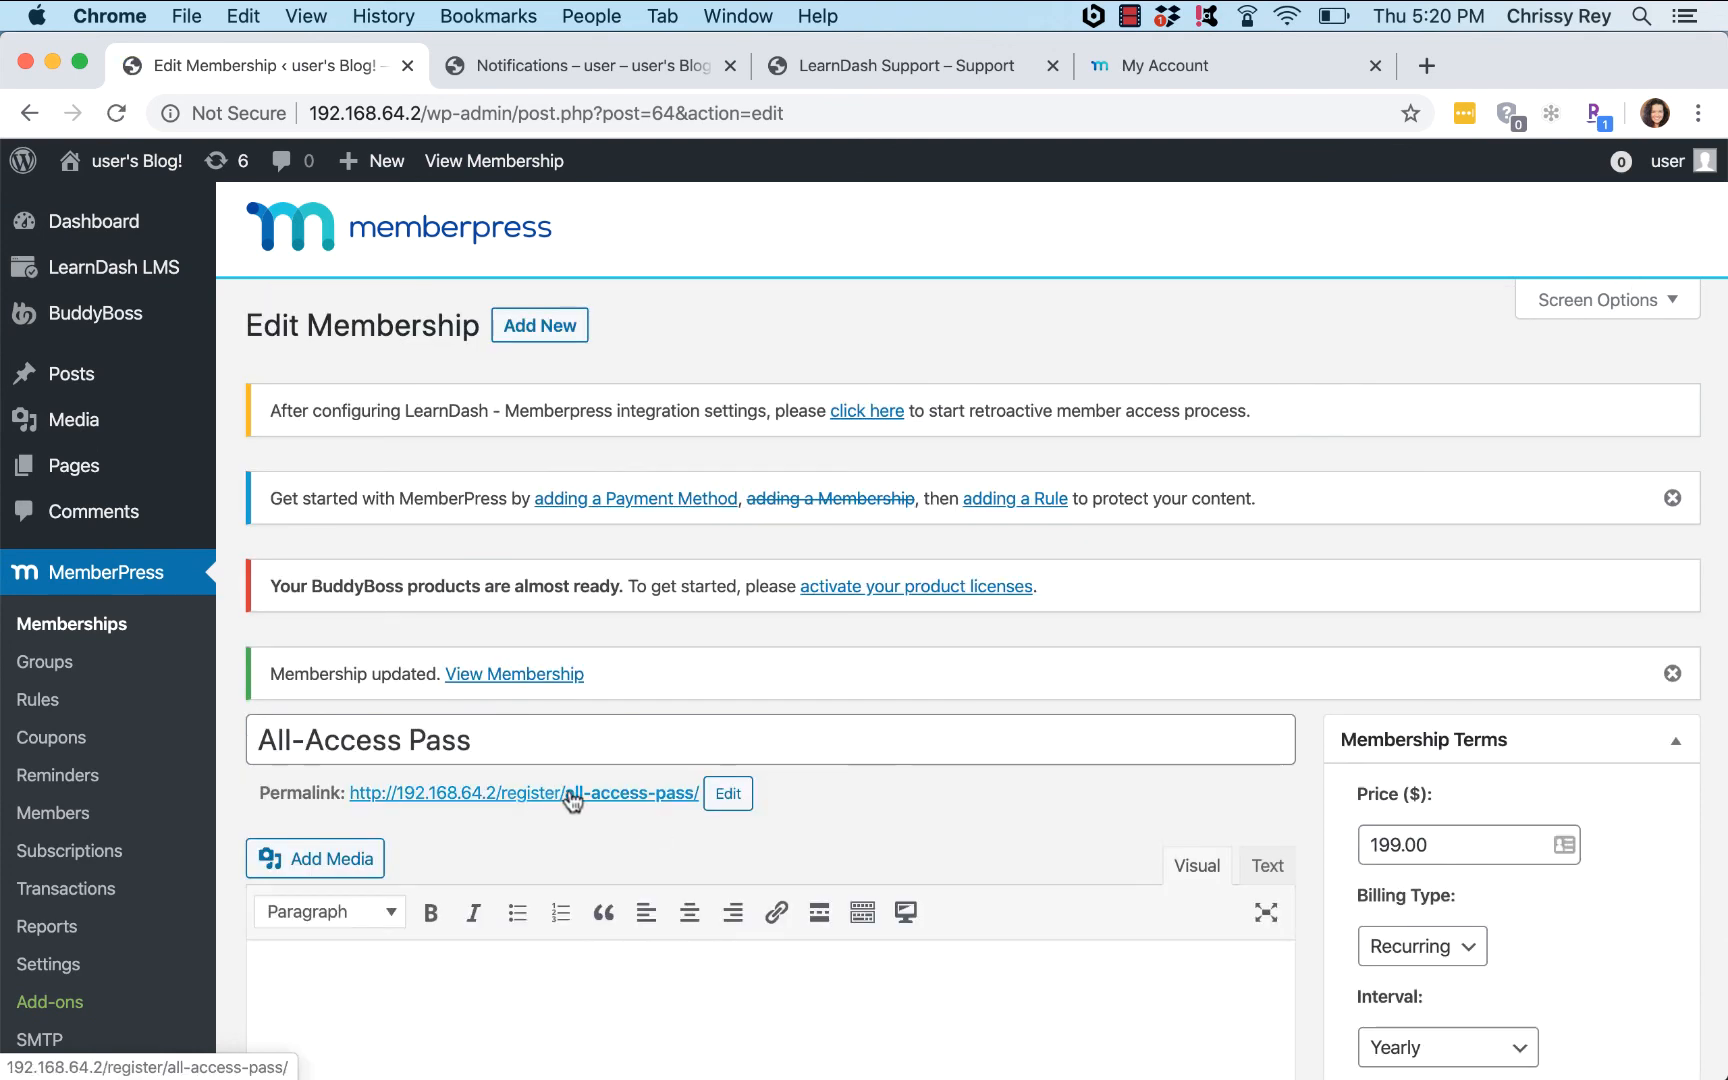
Step: Copy the All-Access Pass permalink, /register/all-access-pass/, from under the membership title
{"action": "right_click", "coordinate": [570, 797]}
{"action": "left_click", "coordinate": [597, 830]}
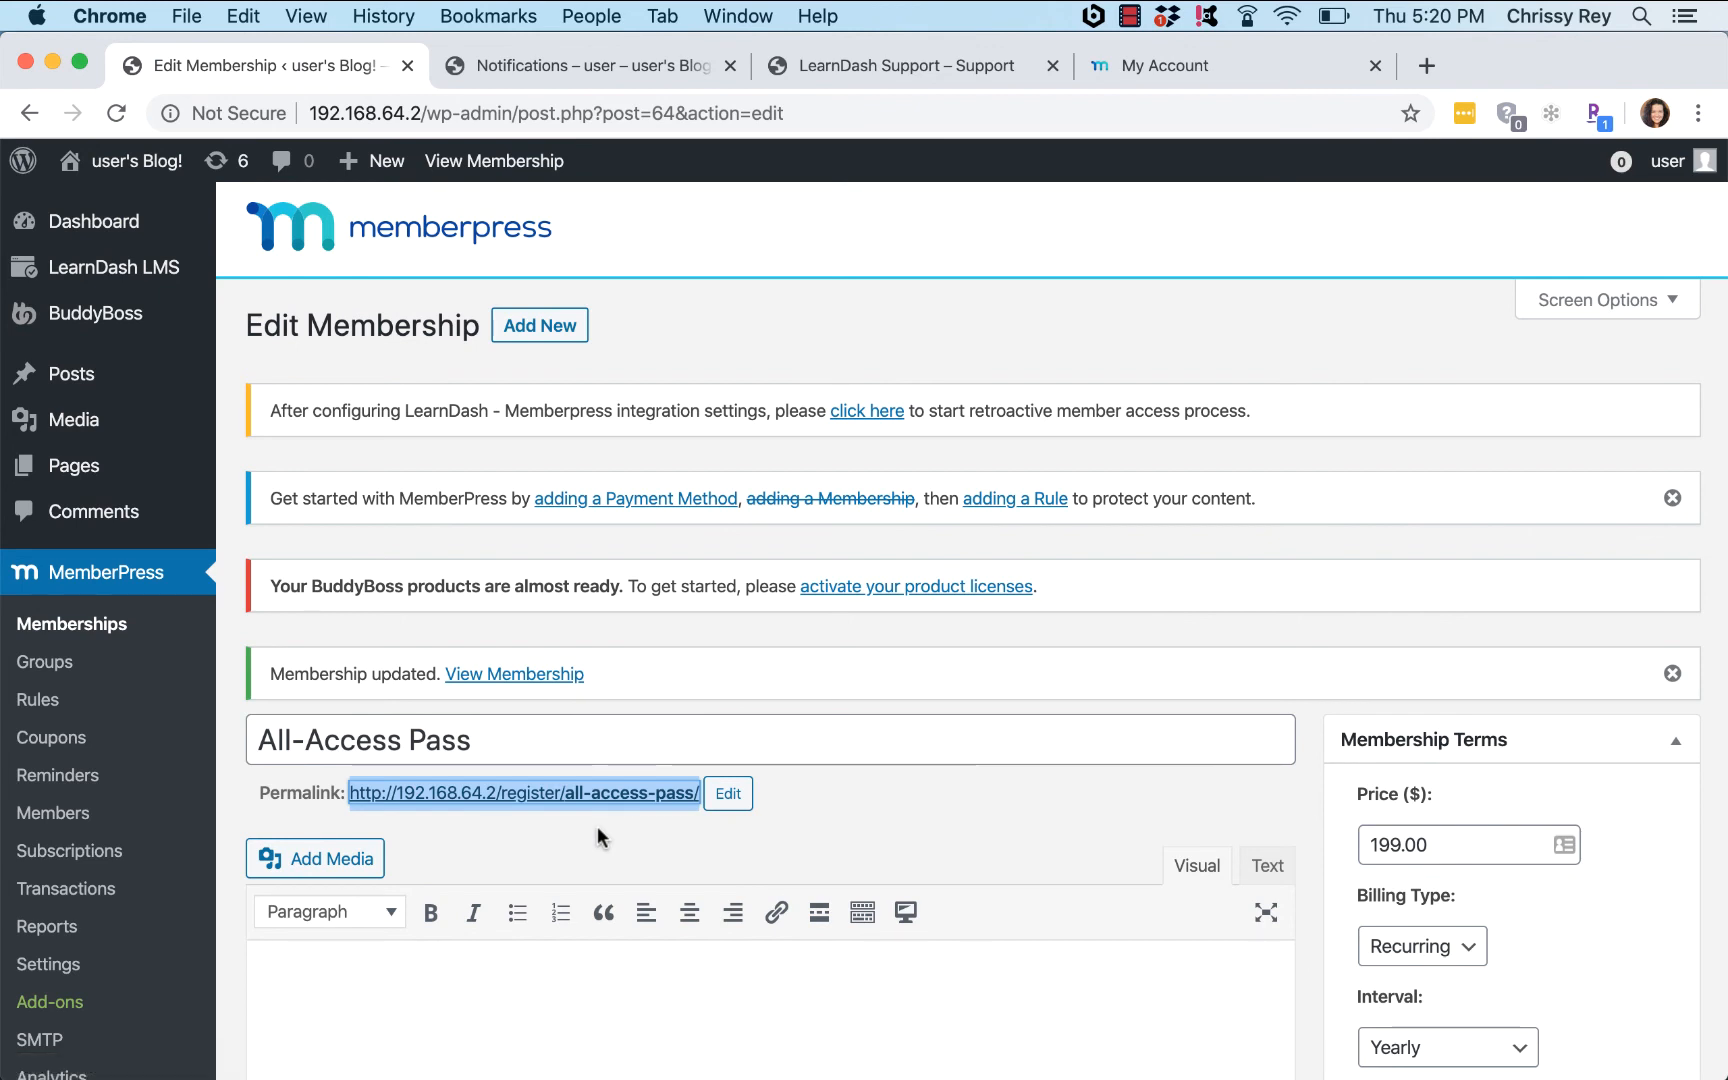
Step: Open the How to Make Slime course's Settings in LearnDash LMS Courses
{"action": "mouse_move", "coordinate": [89, 489]}
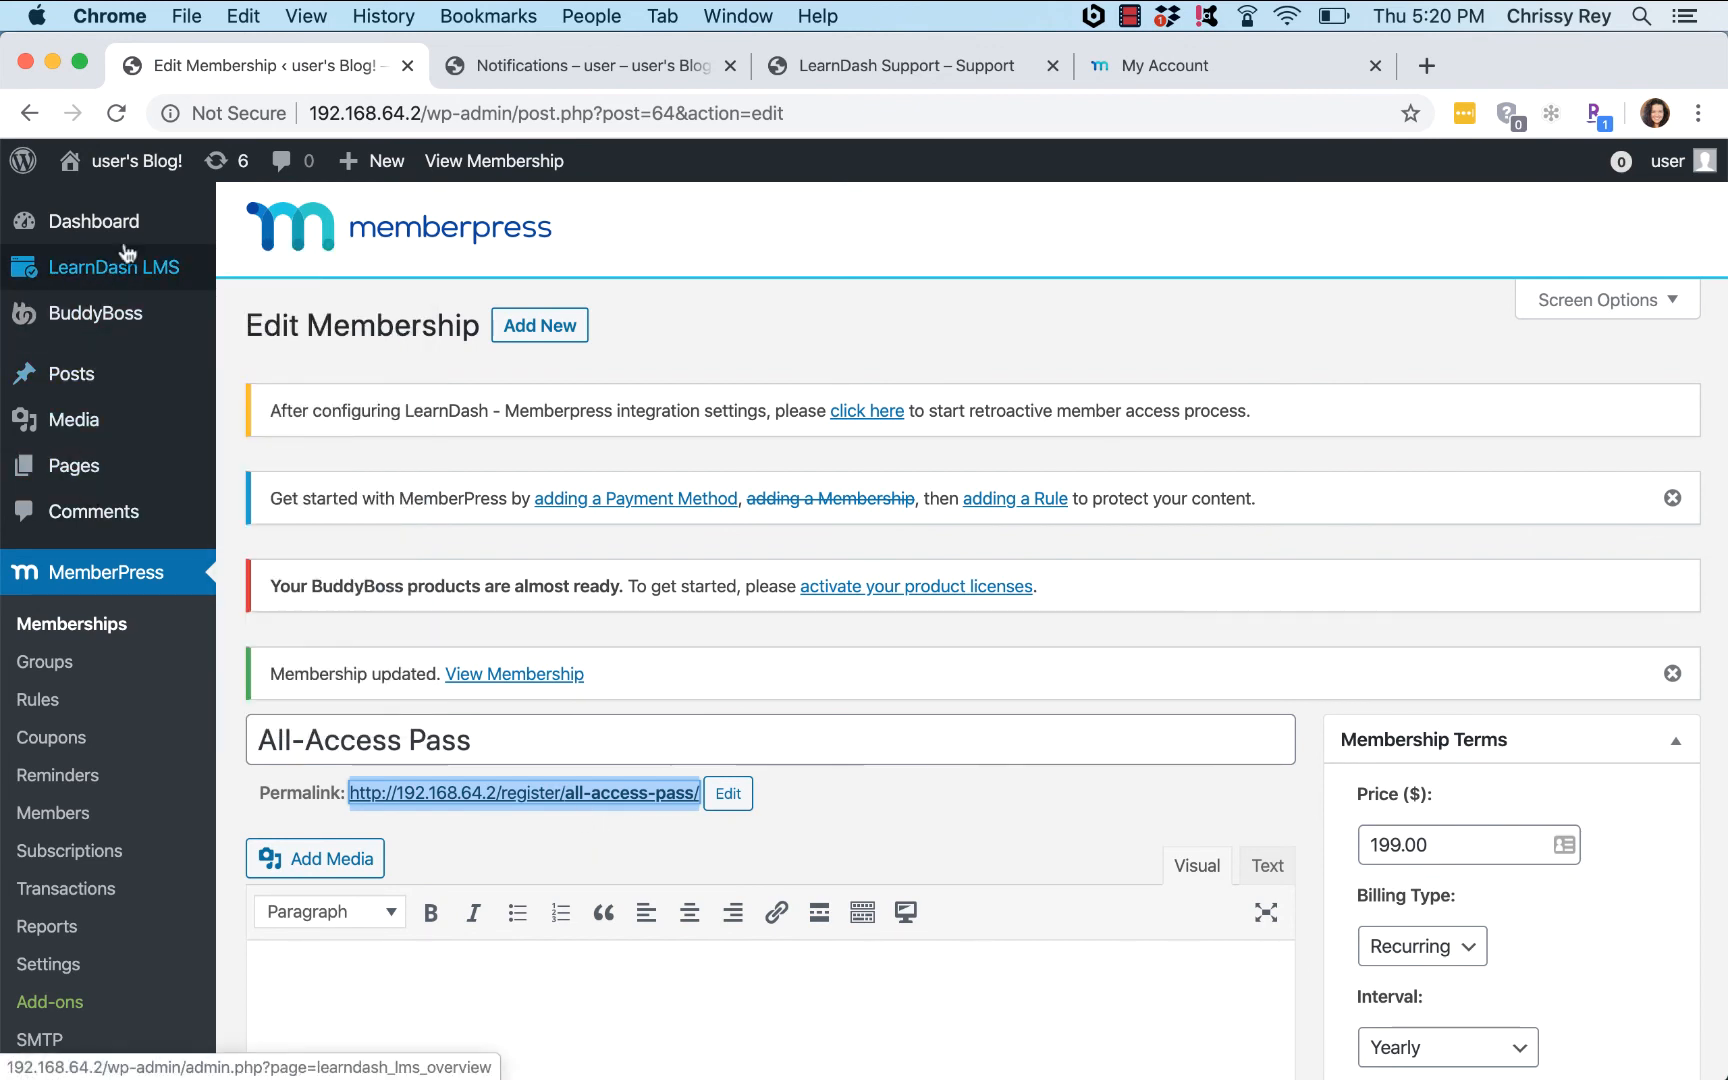
{"action": "mouse_move", "coordinate": [190, 268]}
{"action": "left_click", "coordinate": [264, 312]}
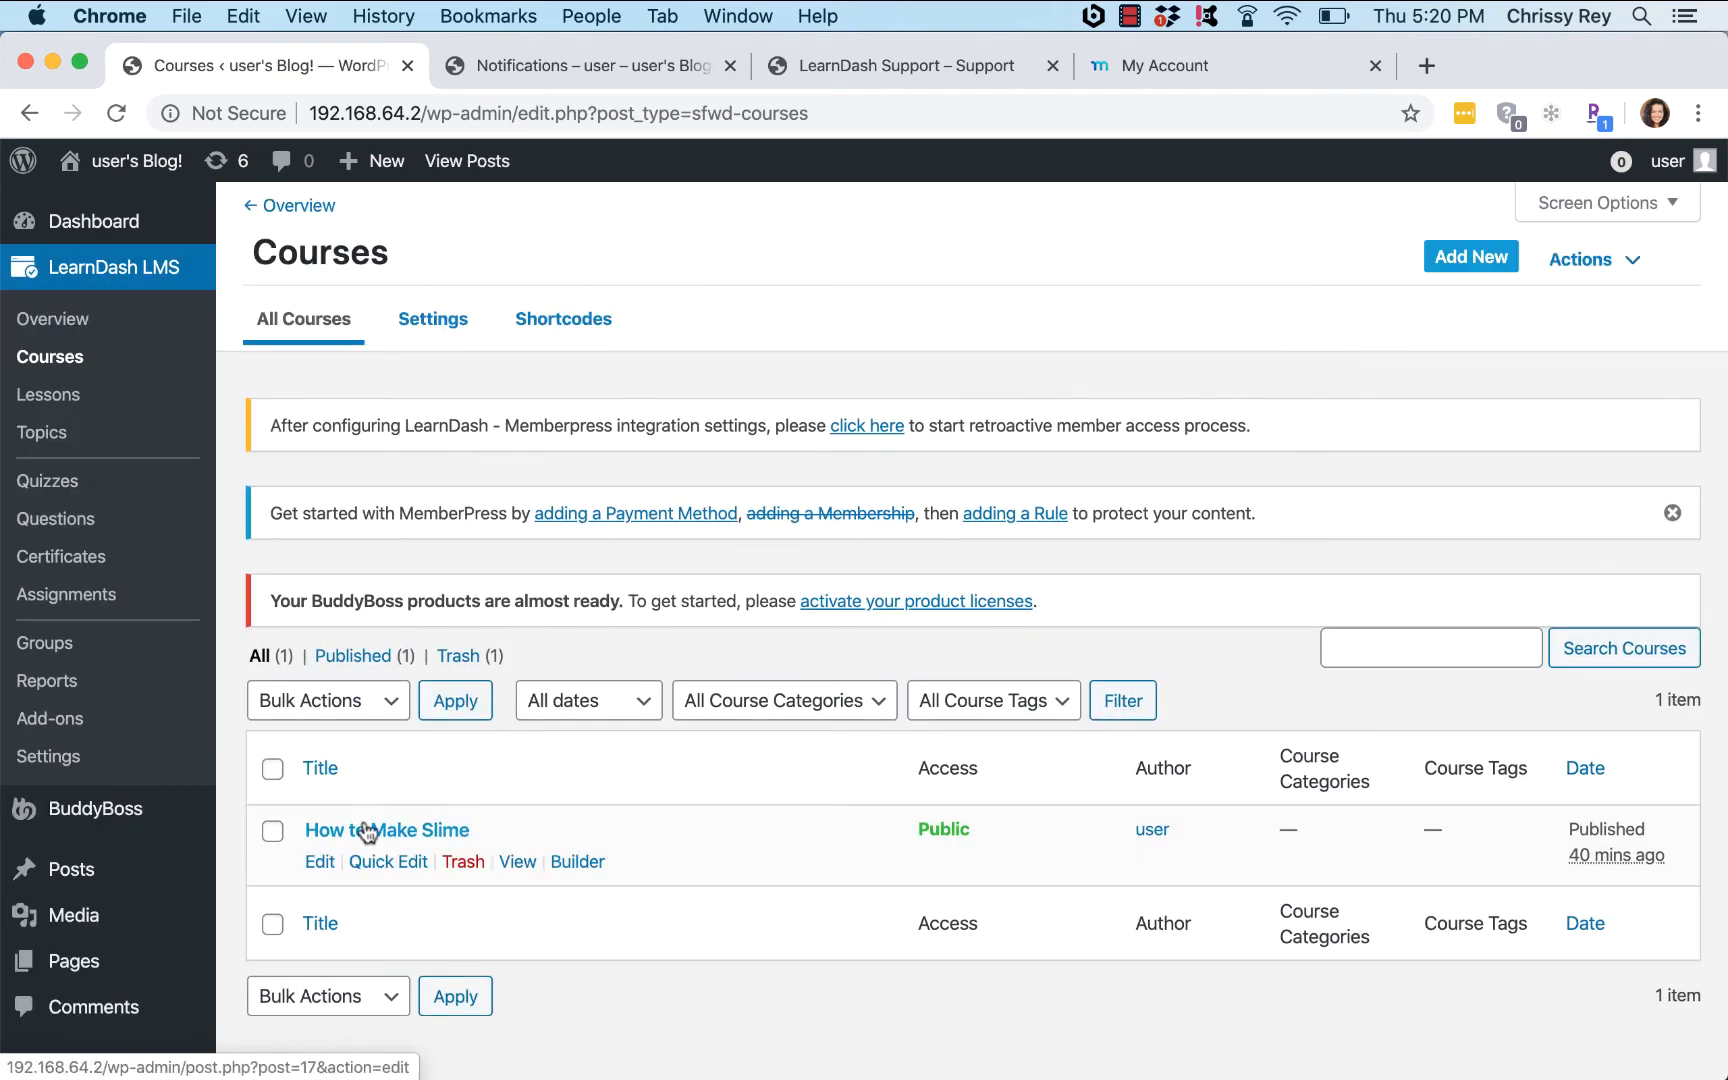
{"action": "left_click", "coordinate": [352, 834]}
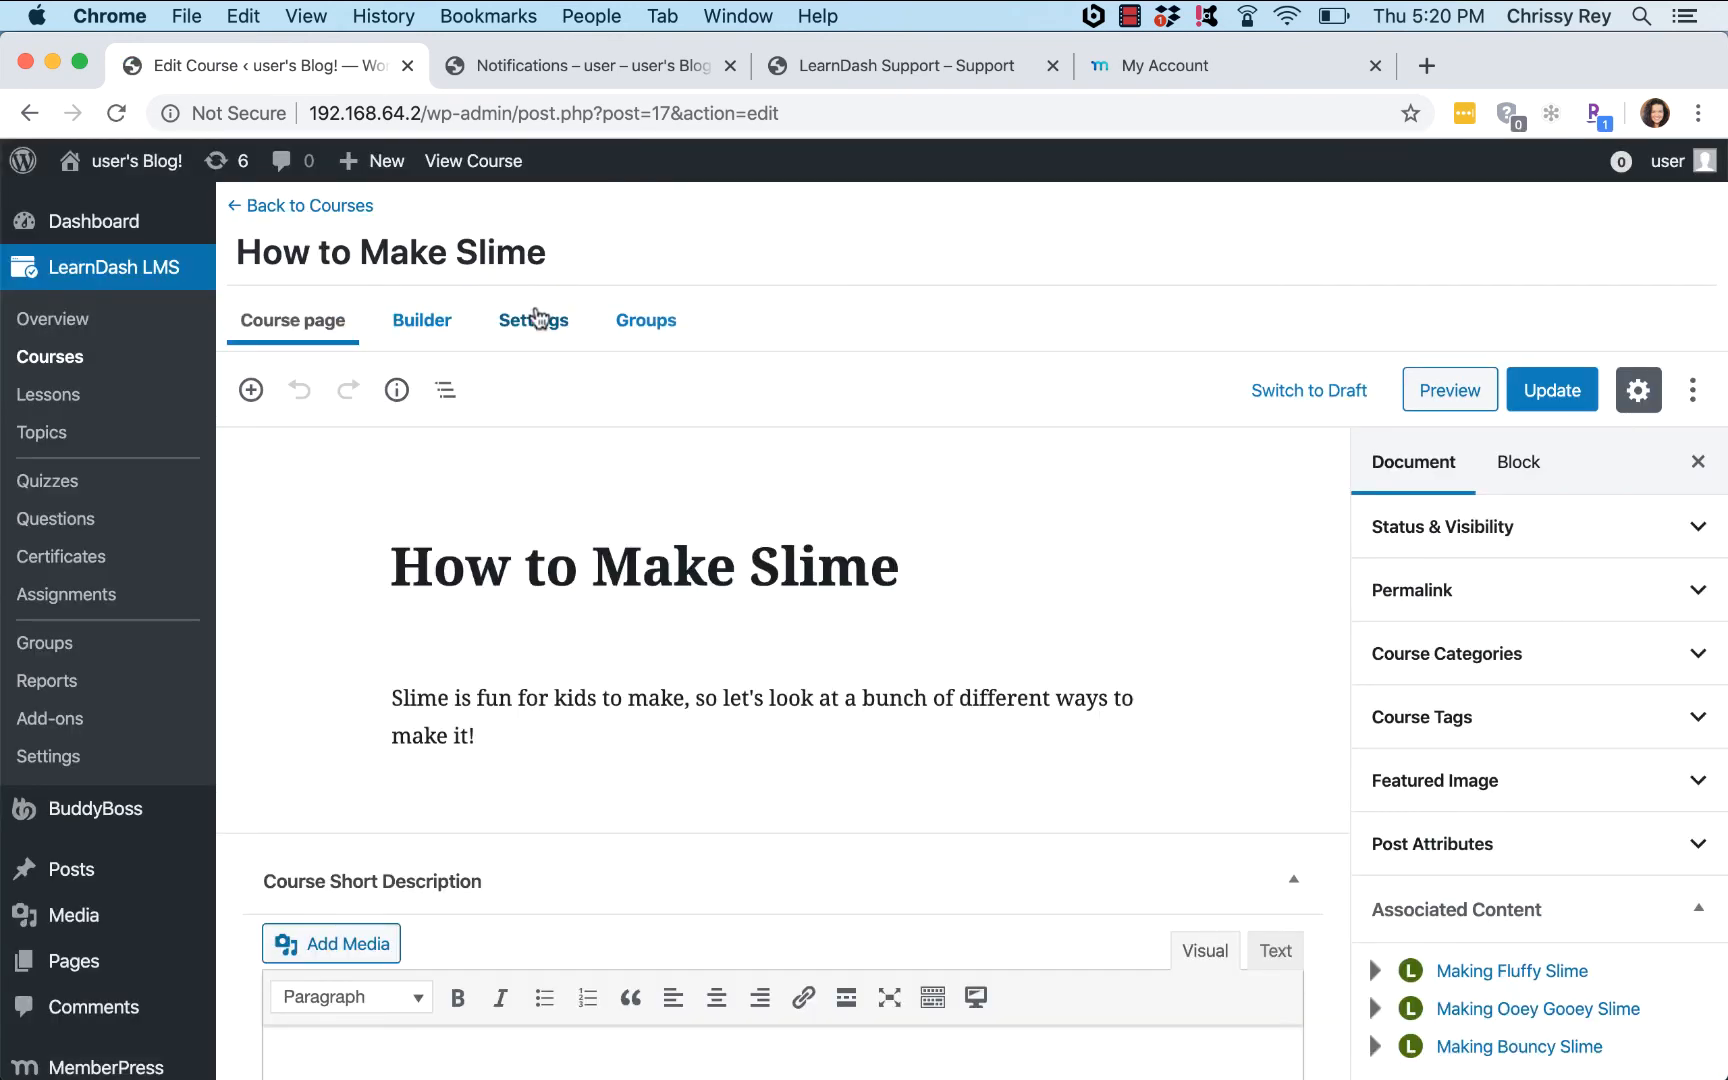
{"action": "left_click", "coordinate": [531, 319]}
{"action": "scroll", "coordinate": [862, 398], "scroll_direction": "down", "scroll_amount": 3}
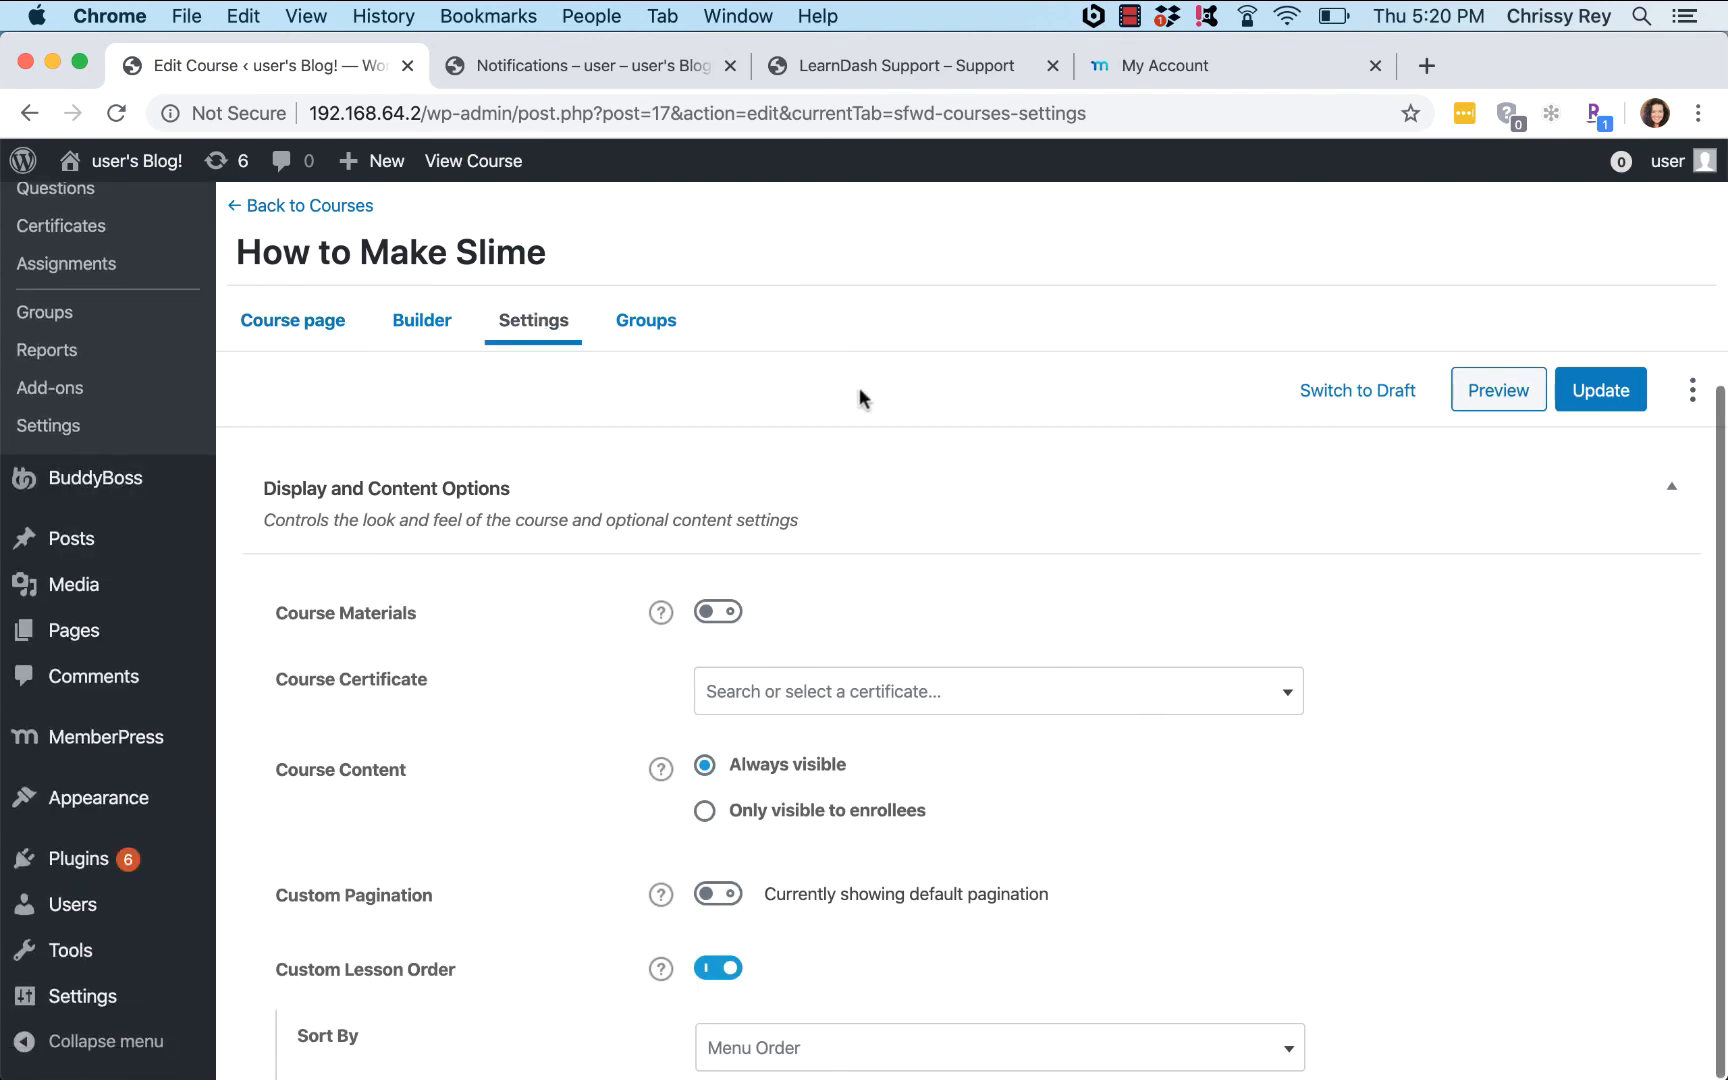
{"action": "scroll", "coordinate": [1558, 665], "scroll_direction": "down", "scroll_amount": 13}
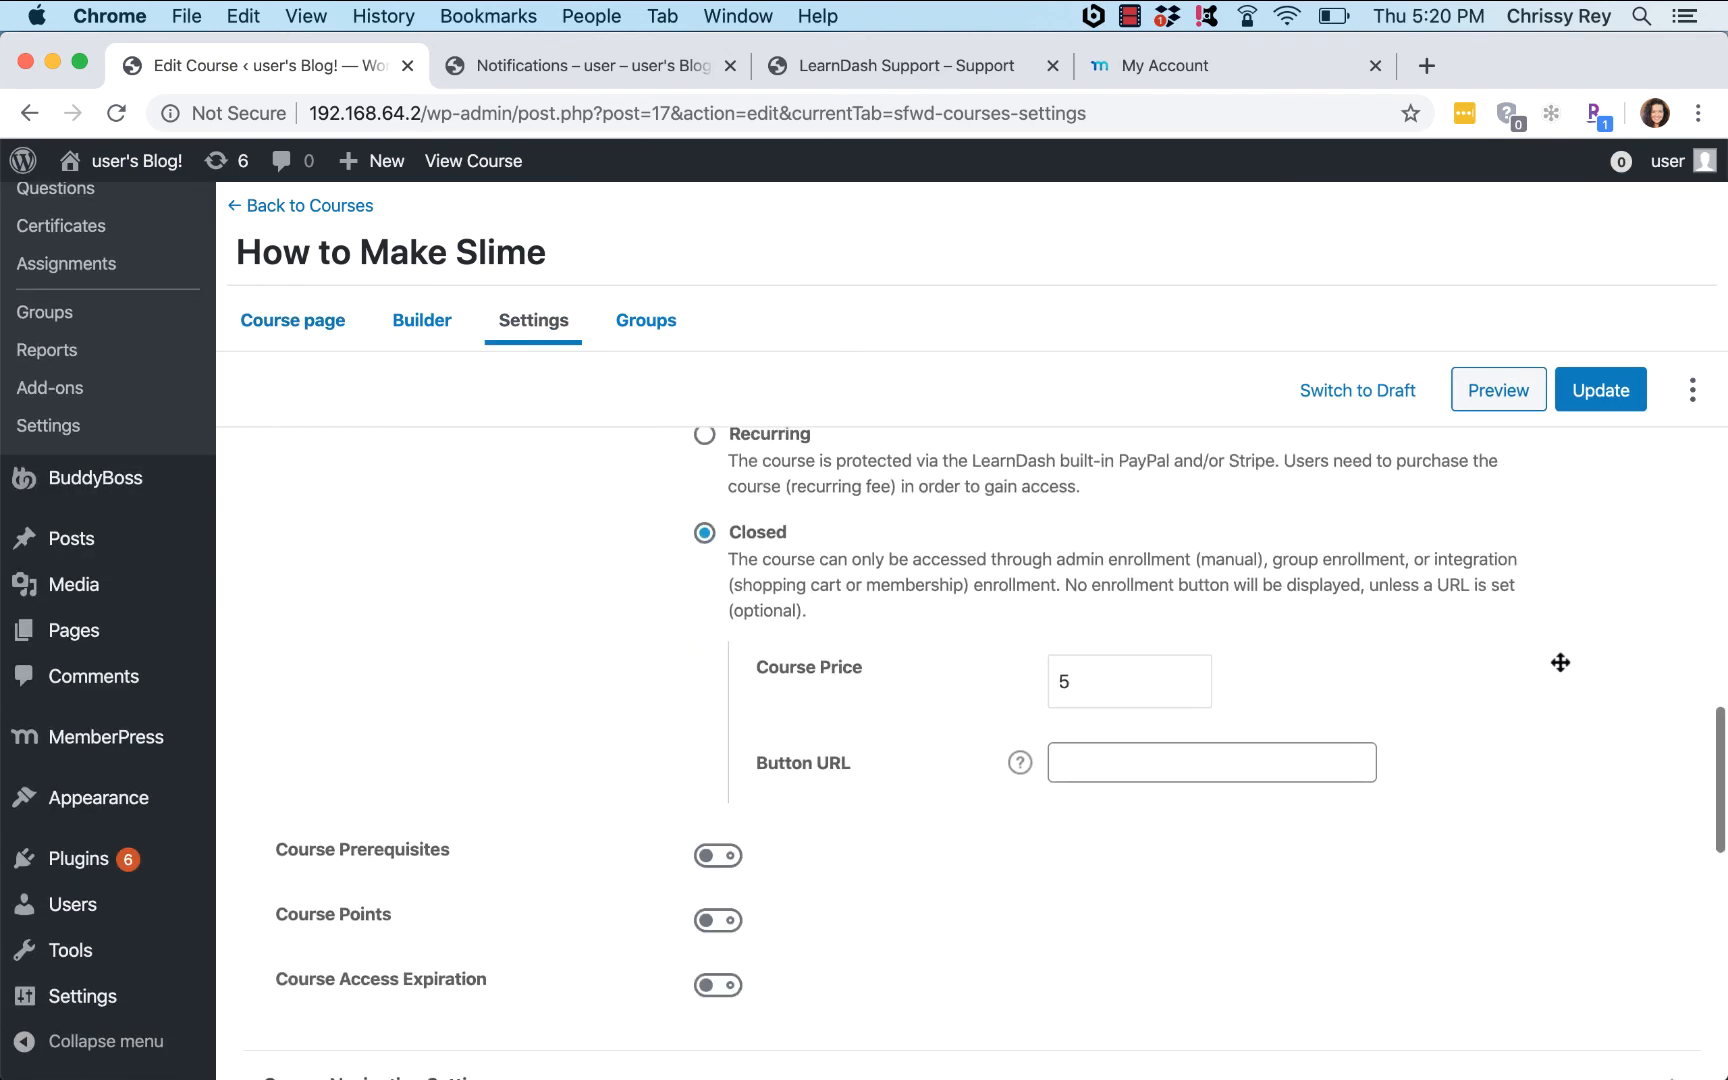
Step: Clear the course price of 5, paste the registration link as Button URL, and update
{"action": "left_click", "coordinate": [1075, 684]}
{"action": "key", "text": "BackSpace"}
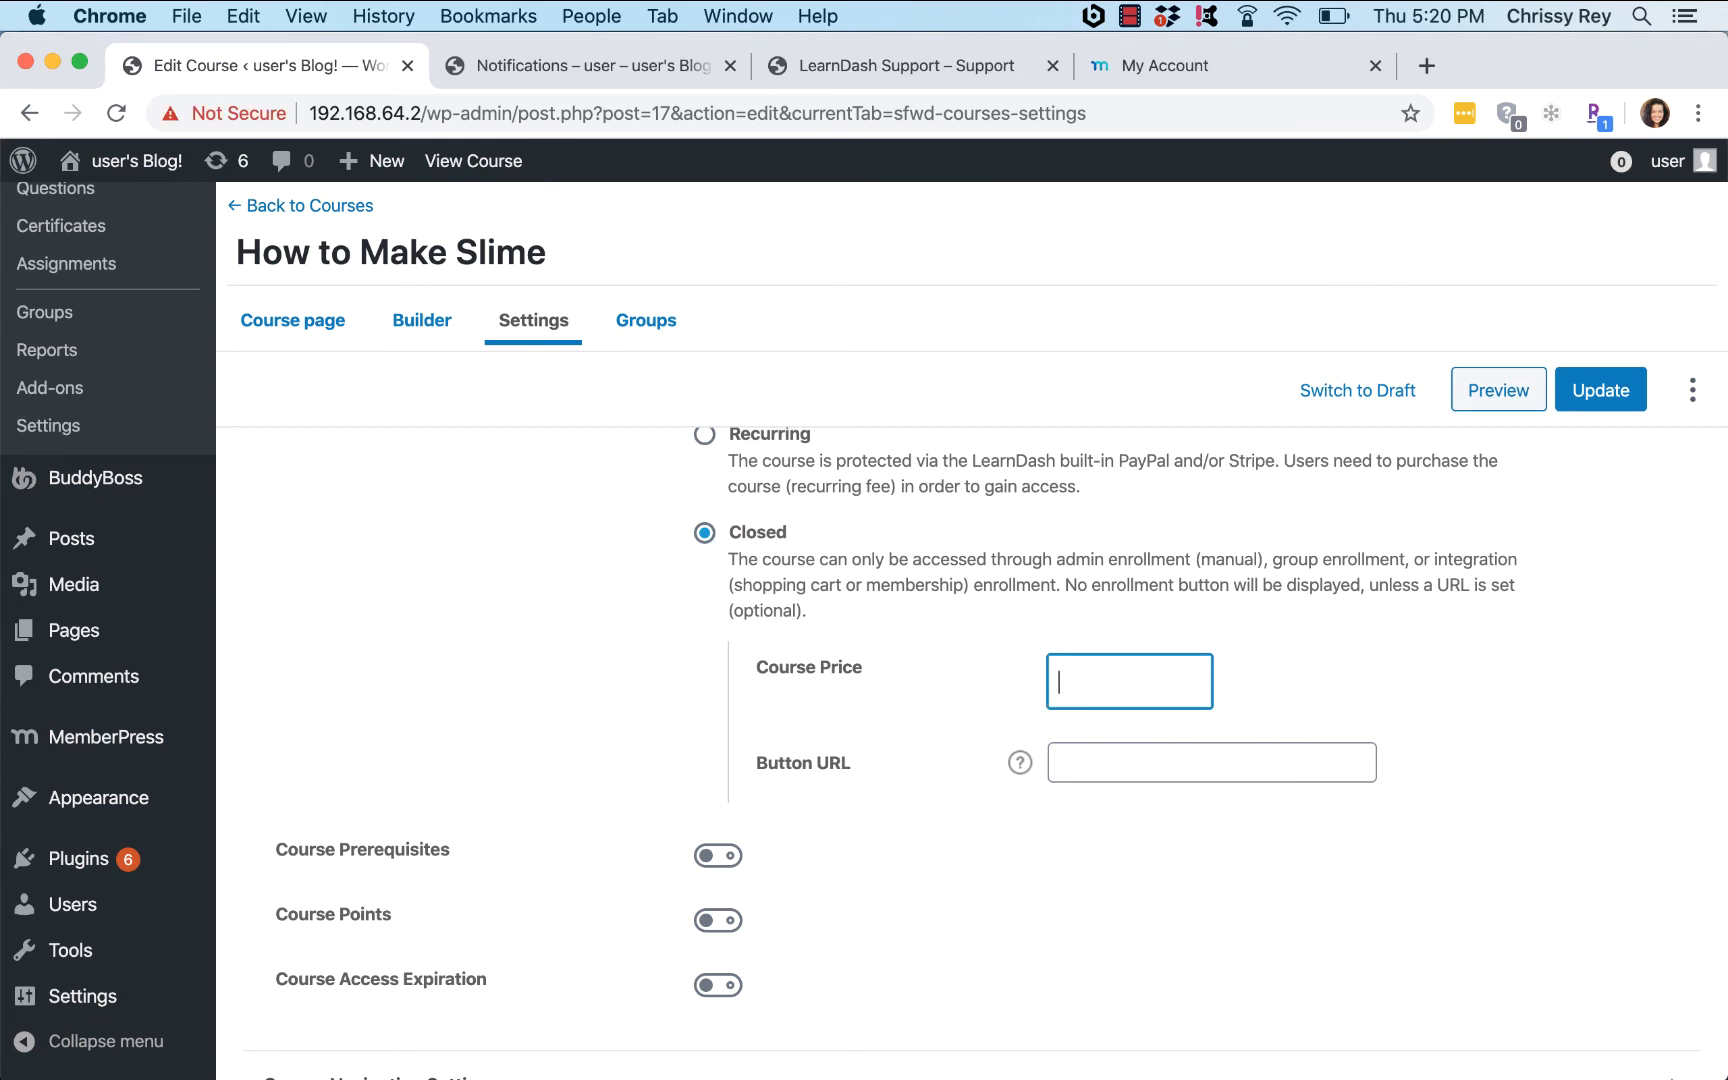
{"action": "left_click", "coordinate": [1083, 752]}
{"action": "key", "text": "super+v"}
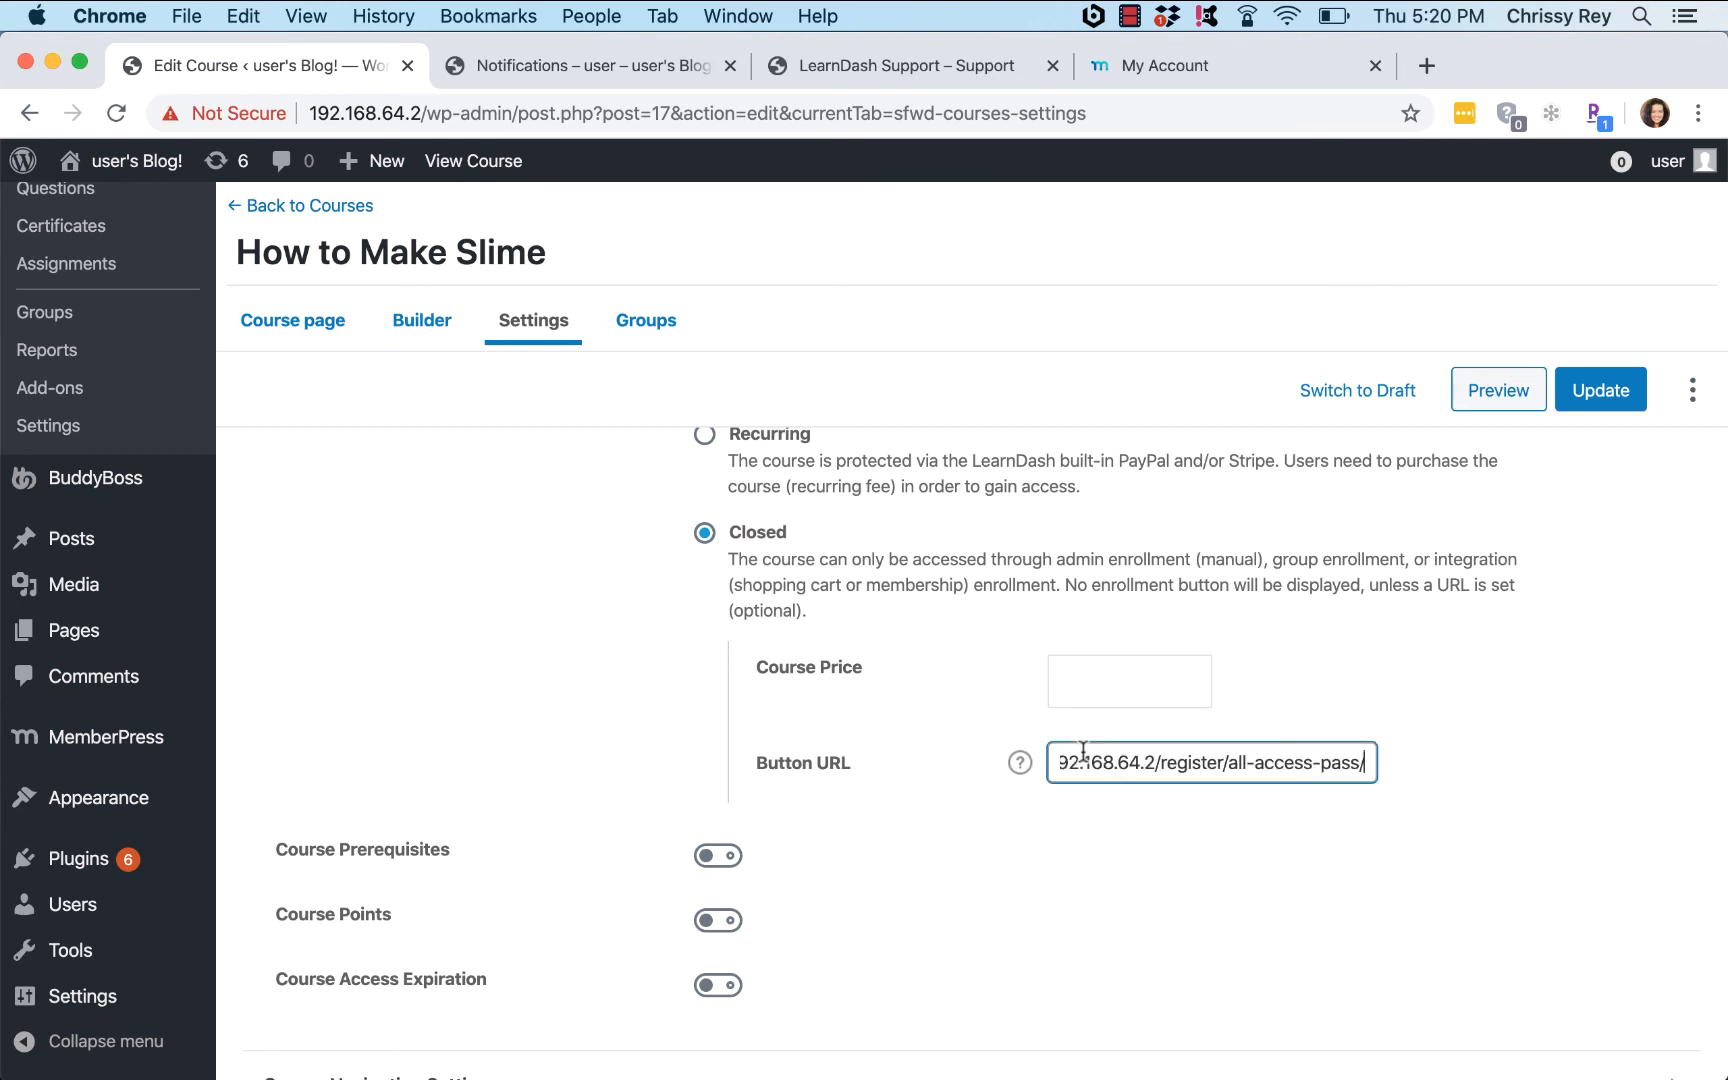
{"action": "left_click", "coordinate": [1600, 393]}
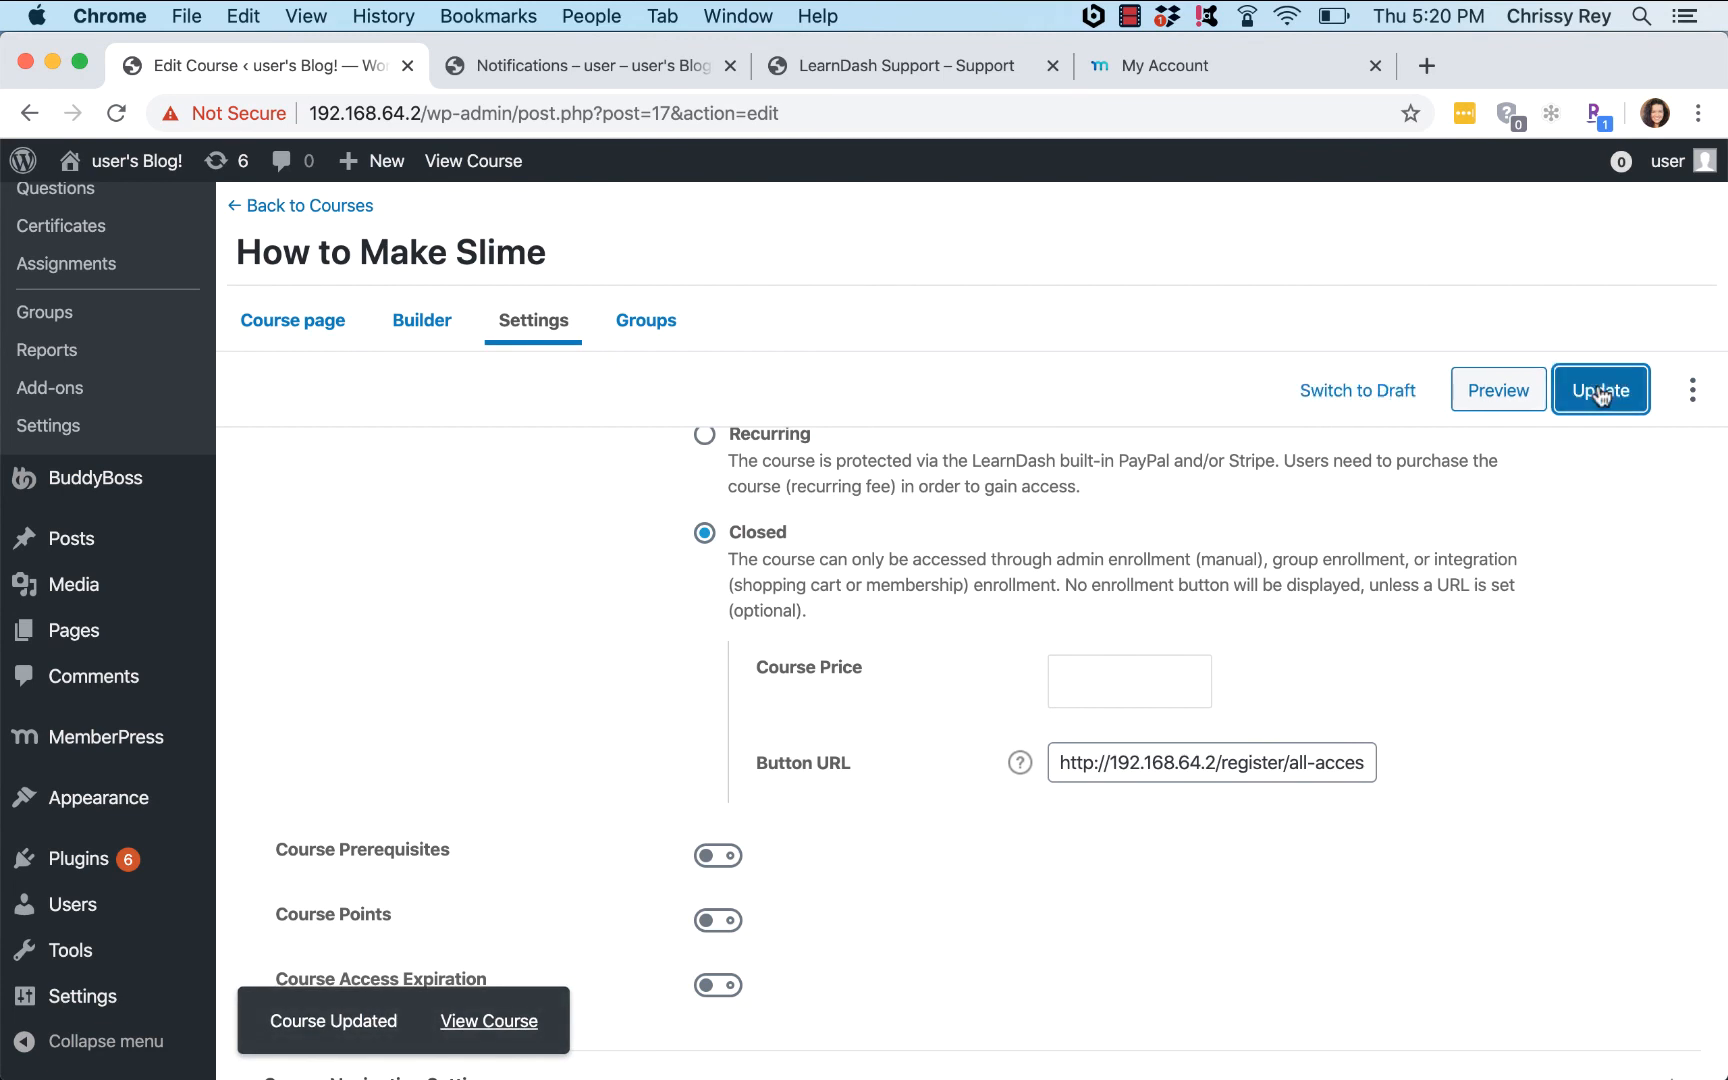
{"action": "left_click", "coordinate": [596, 62]}
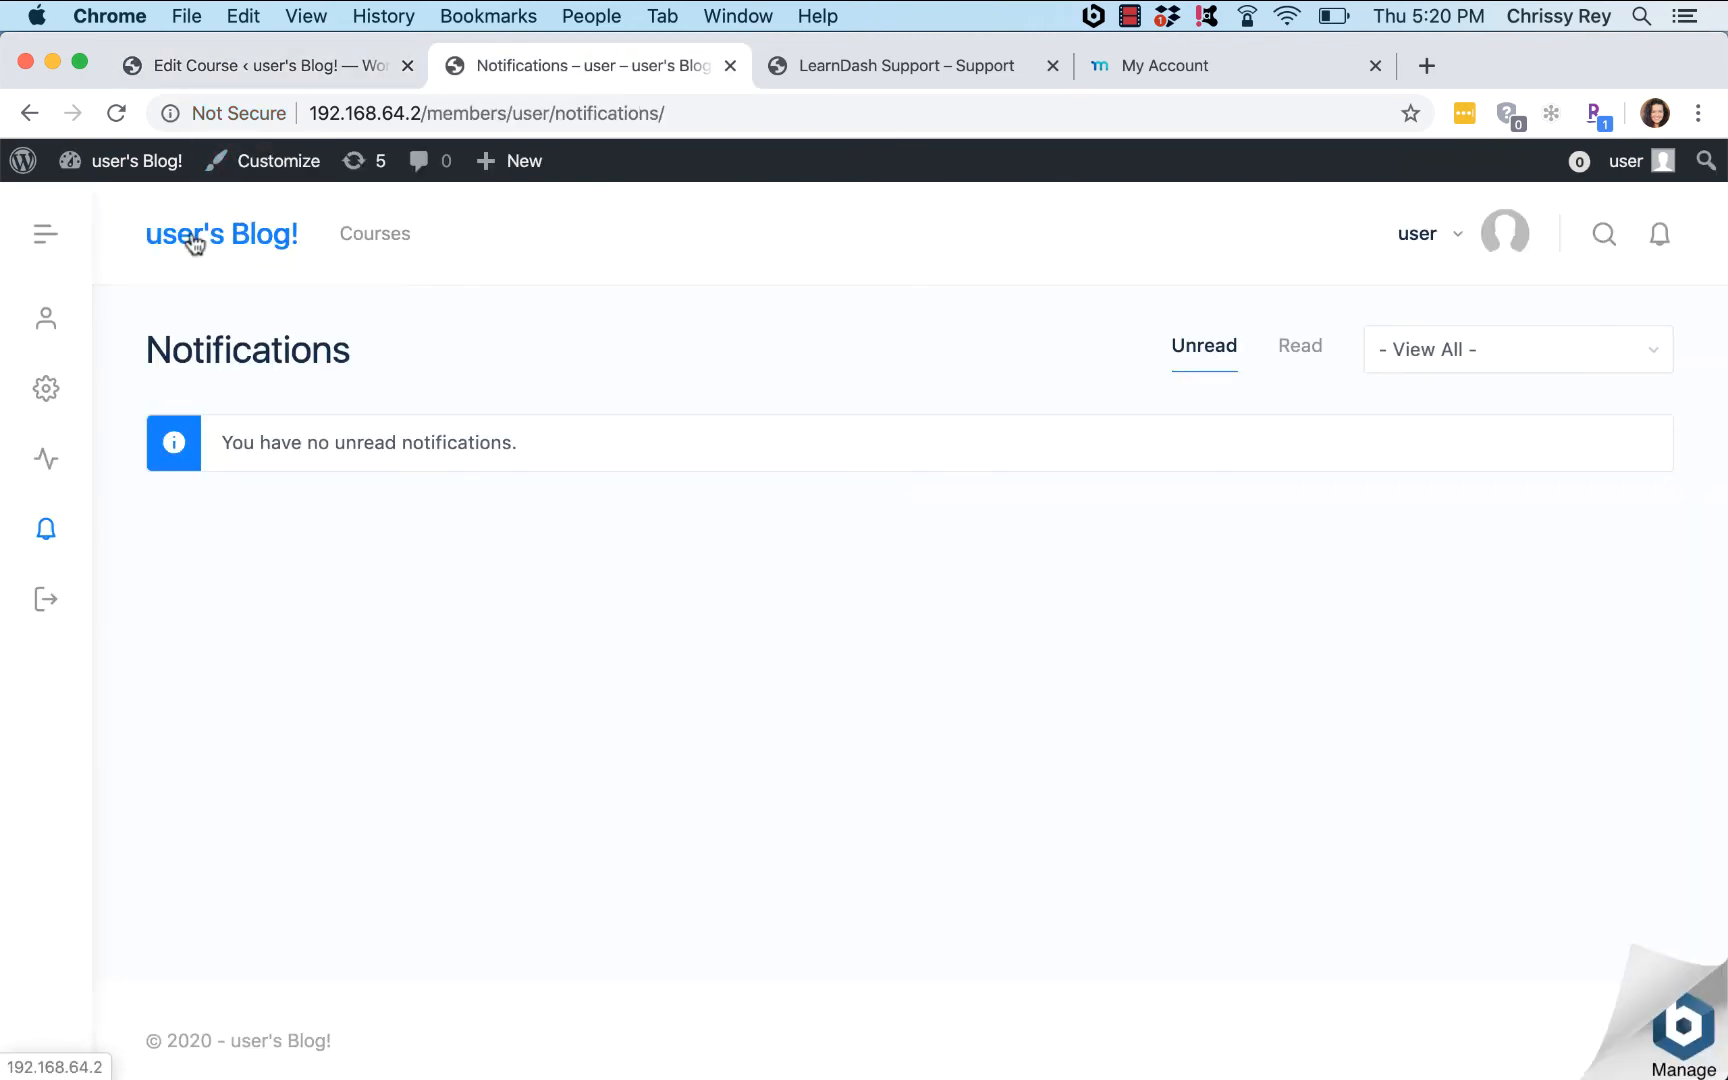
Step: Copy the front-end Courses page address and load it in a new incognito window
{"action": "left_click", "coordinate": [366, 238]}
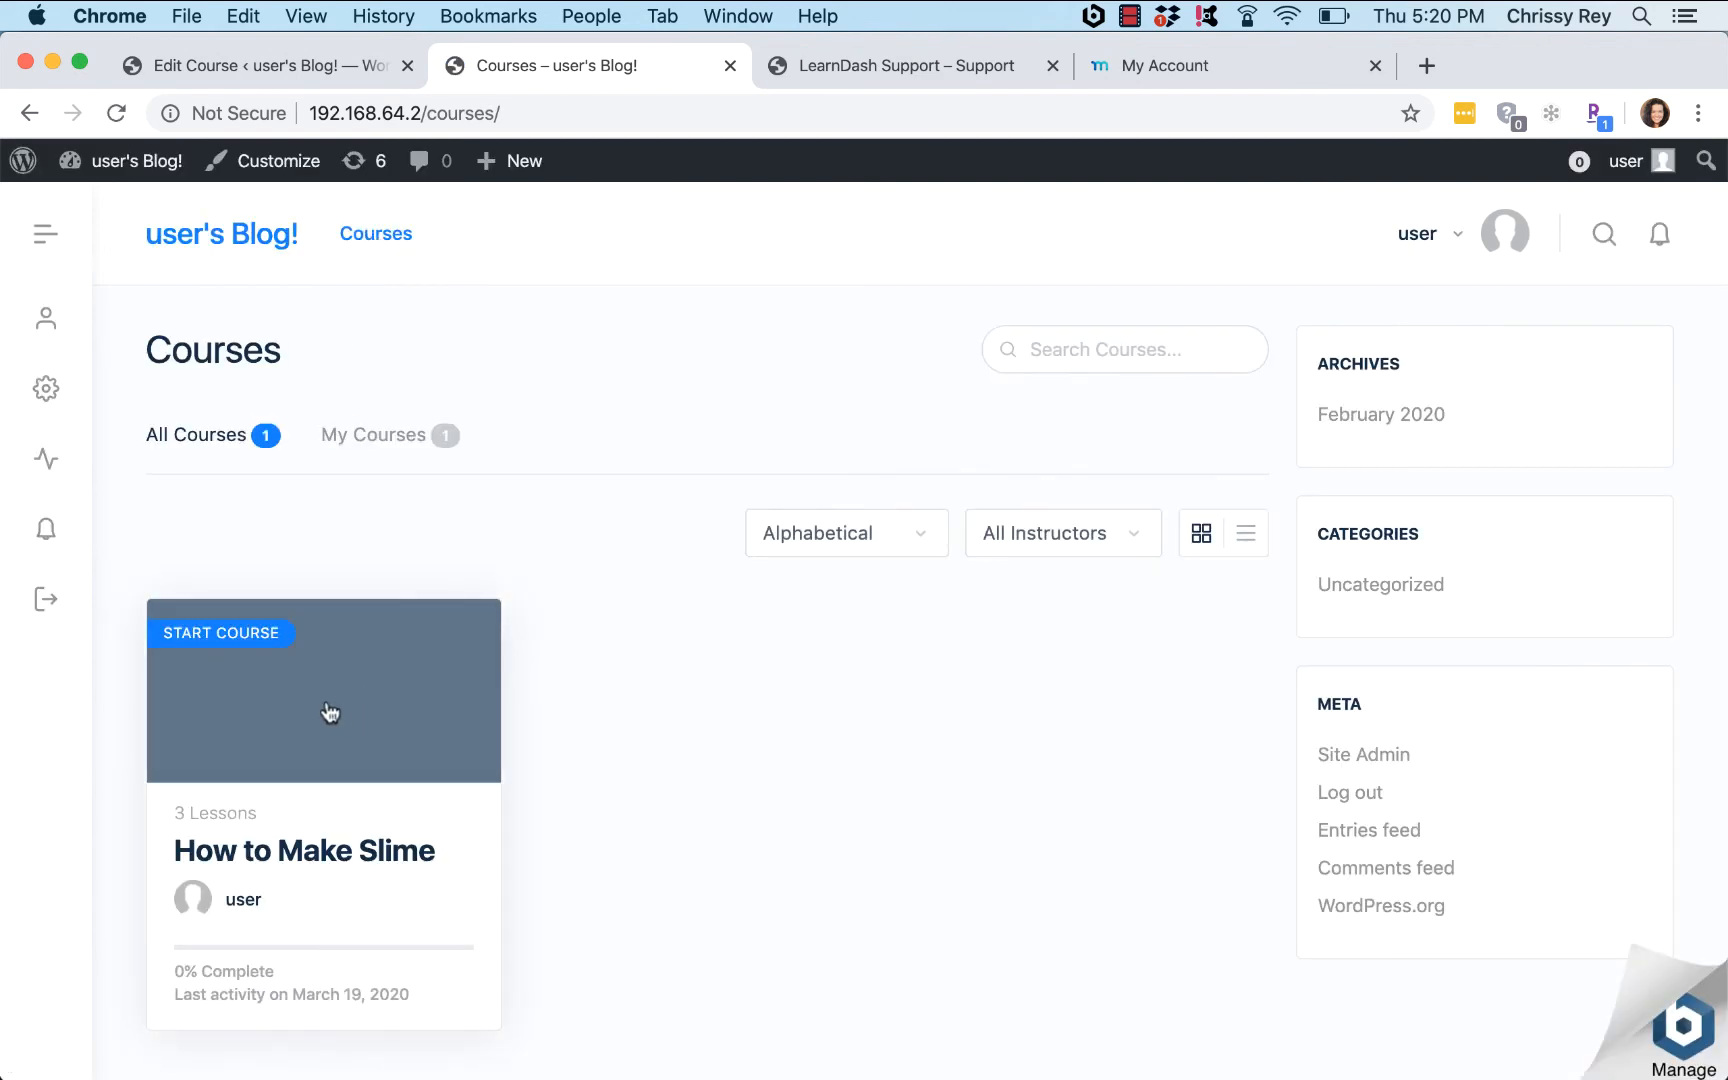
{"action": "left_click", "coordinate": [532, 122]}
{"action": "left_click_drag", "start_coordinate": [532, 125], "coordinate": [298, 102]}
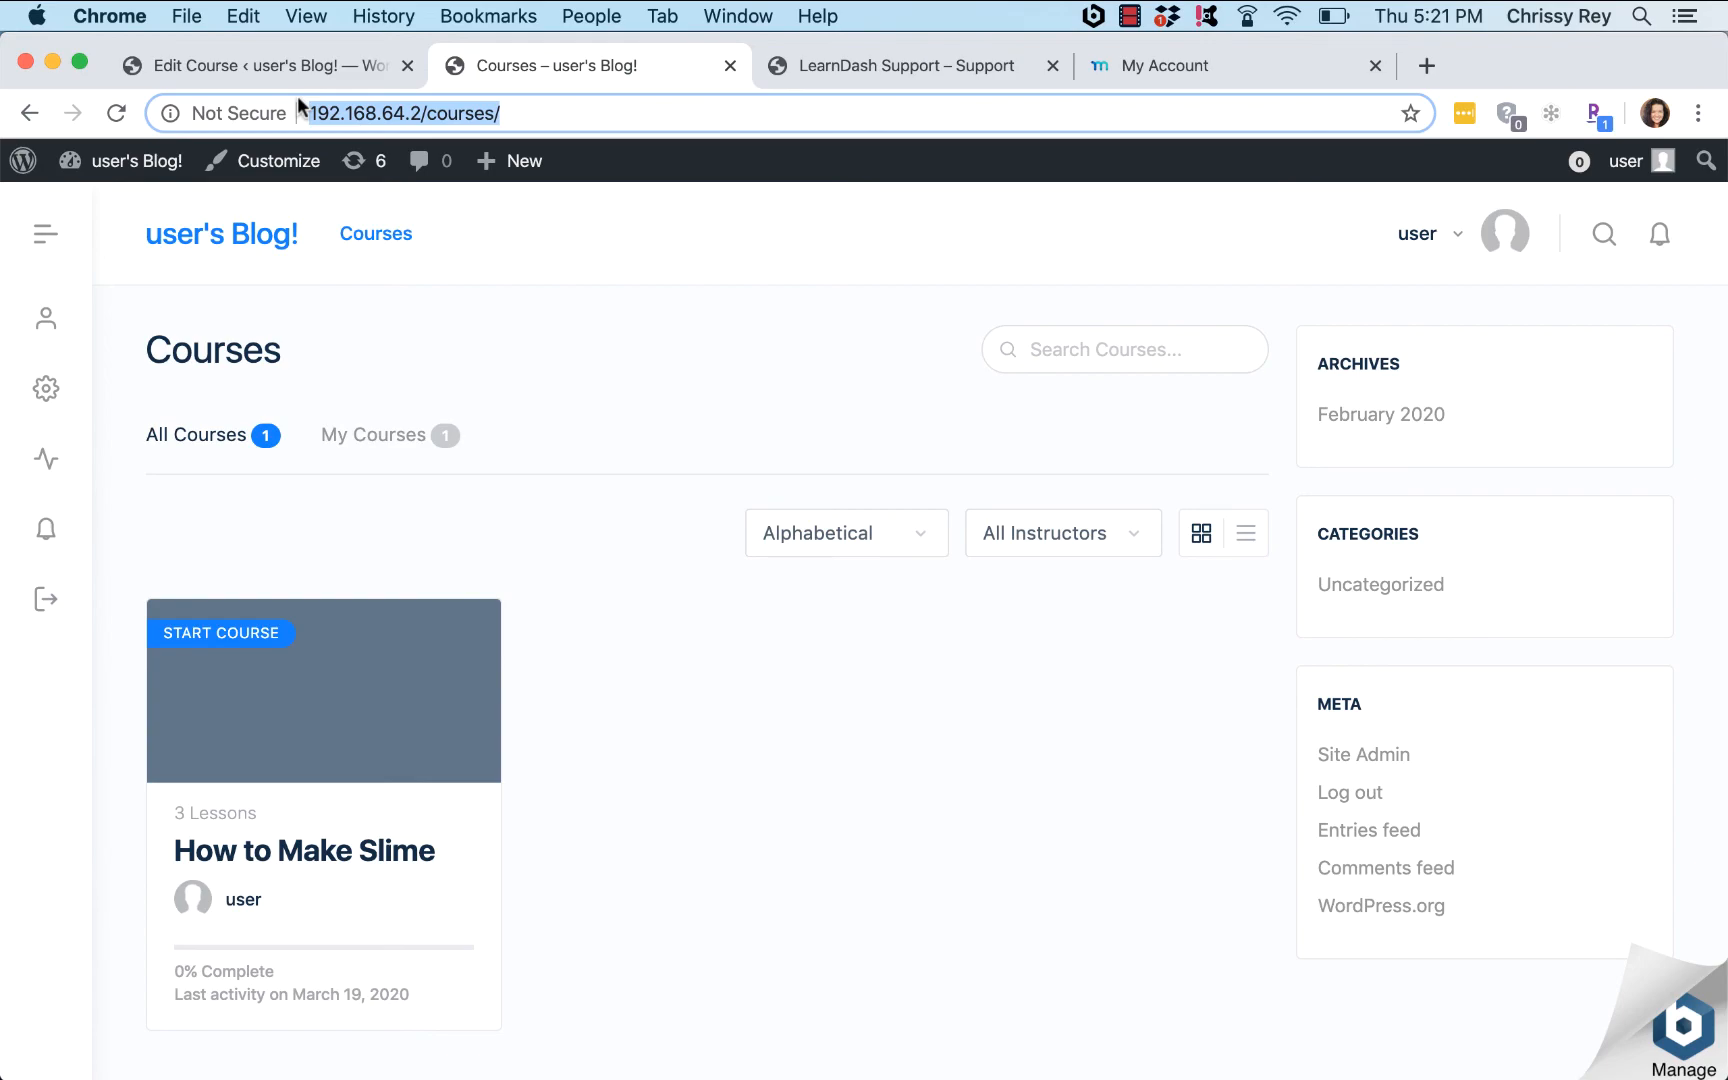
{"action": "key", "text": "super+c"}
{"action": "key", "text": "super+shift+n"}
{"action": "key", "text": "super+v"}
{"action": "key", "text": "Return"}
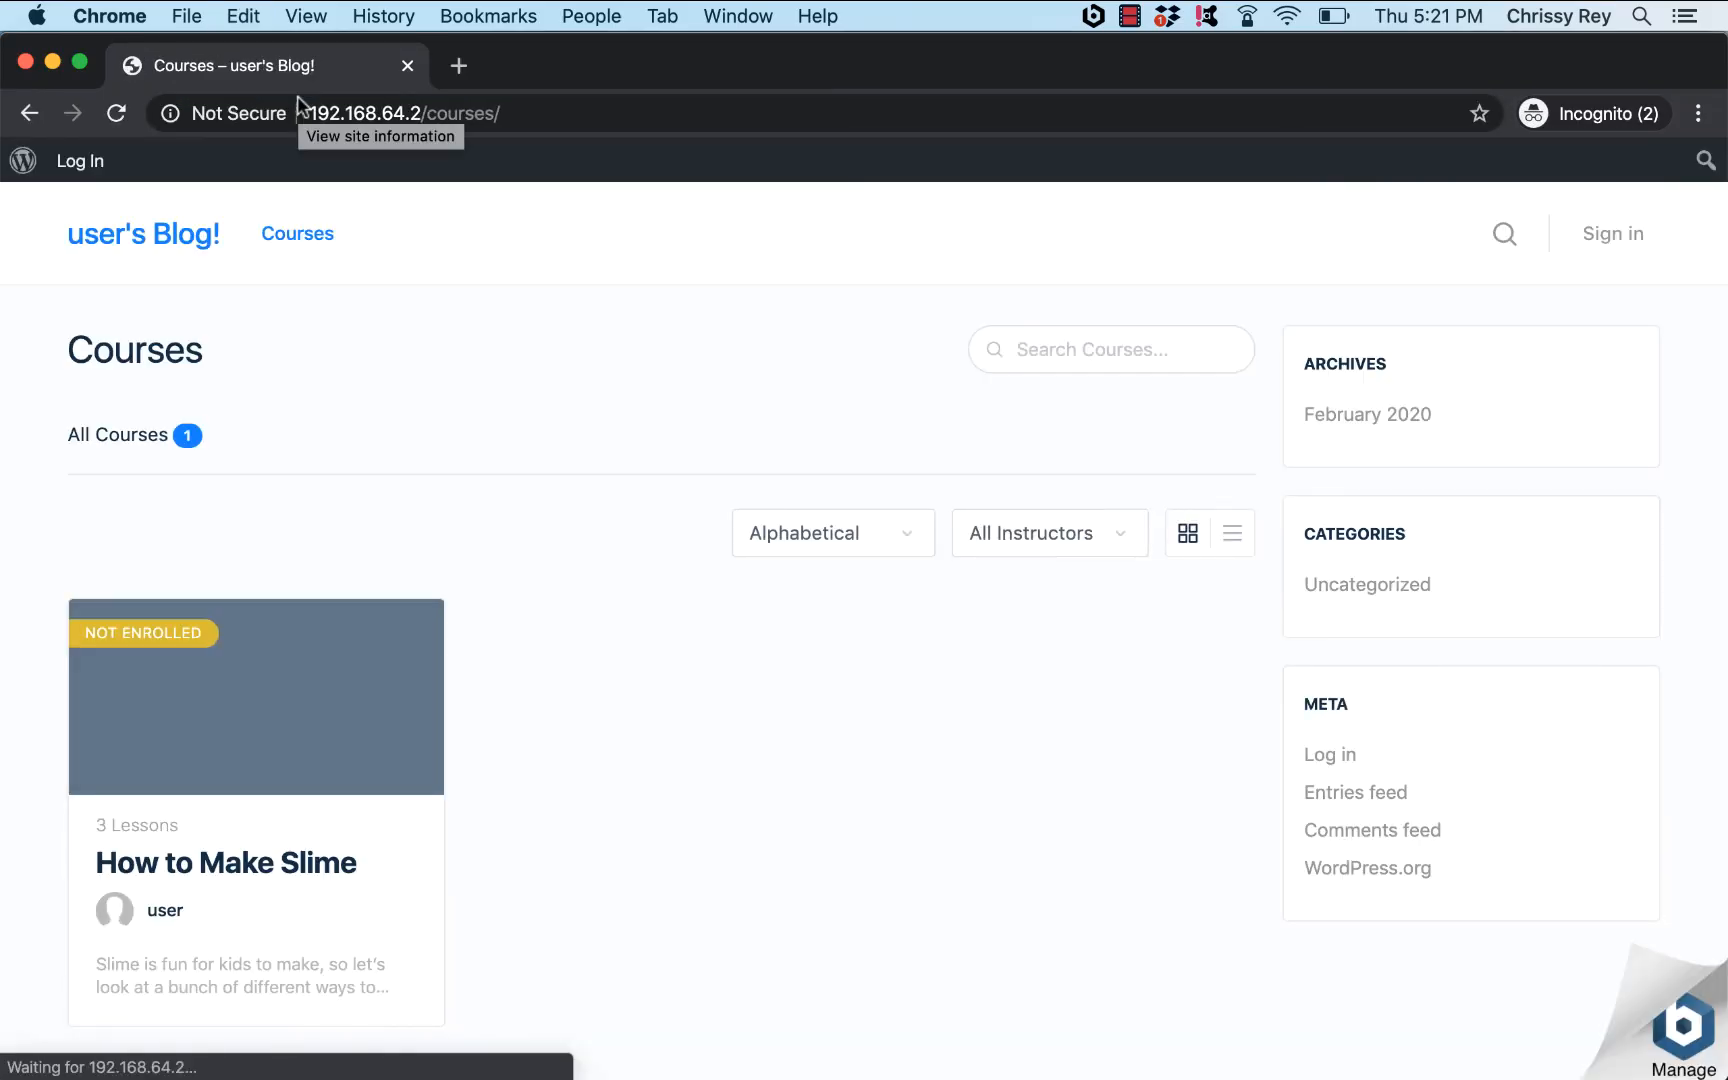
Step: As a visitor, open How to Make Slime and use Take this Course to reach registration
{"action": "left_click", "coordinate": [266, 687]}
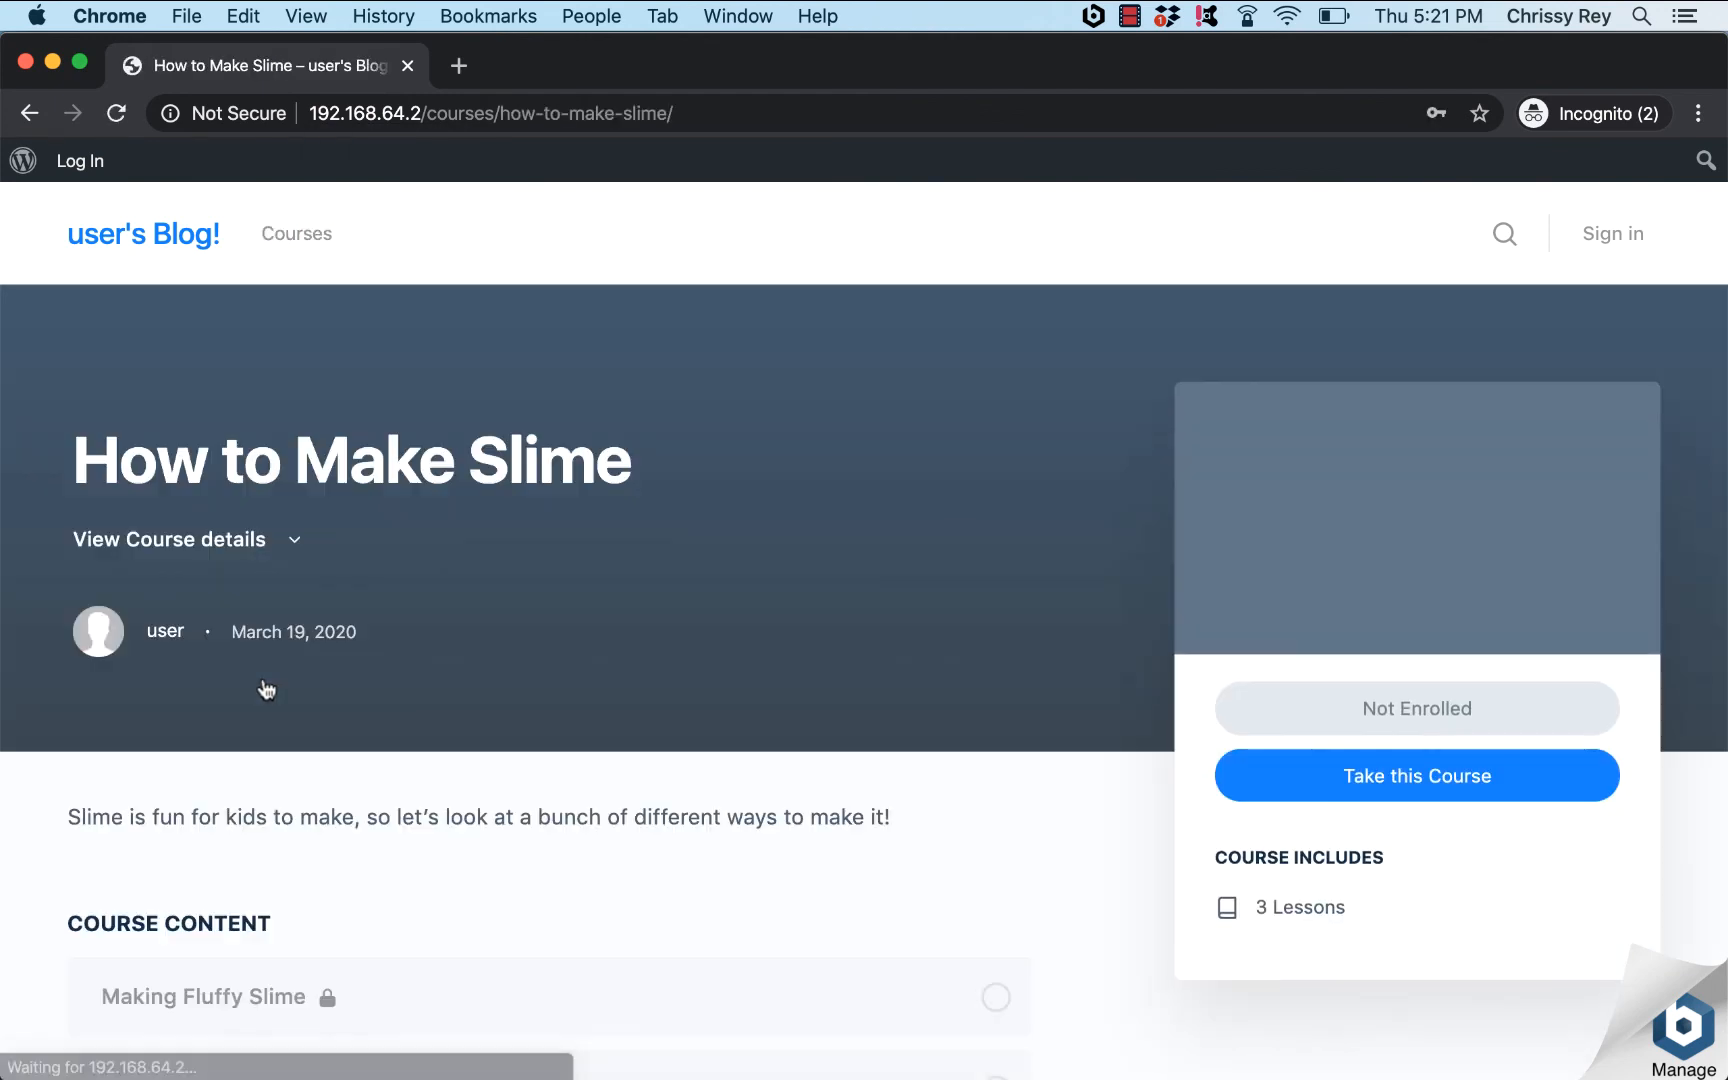
{"action": "left_click", "coordinate": [1399, 781]}
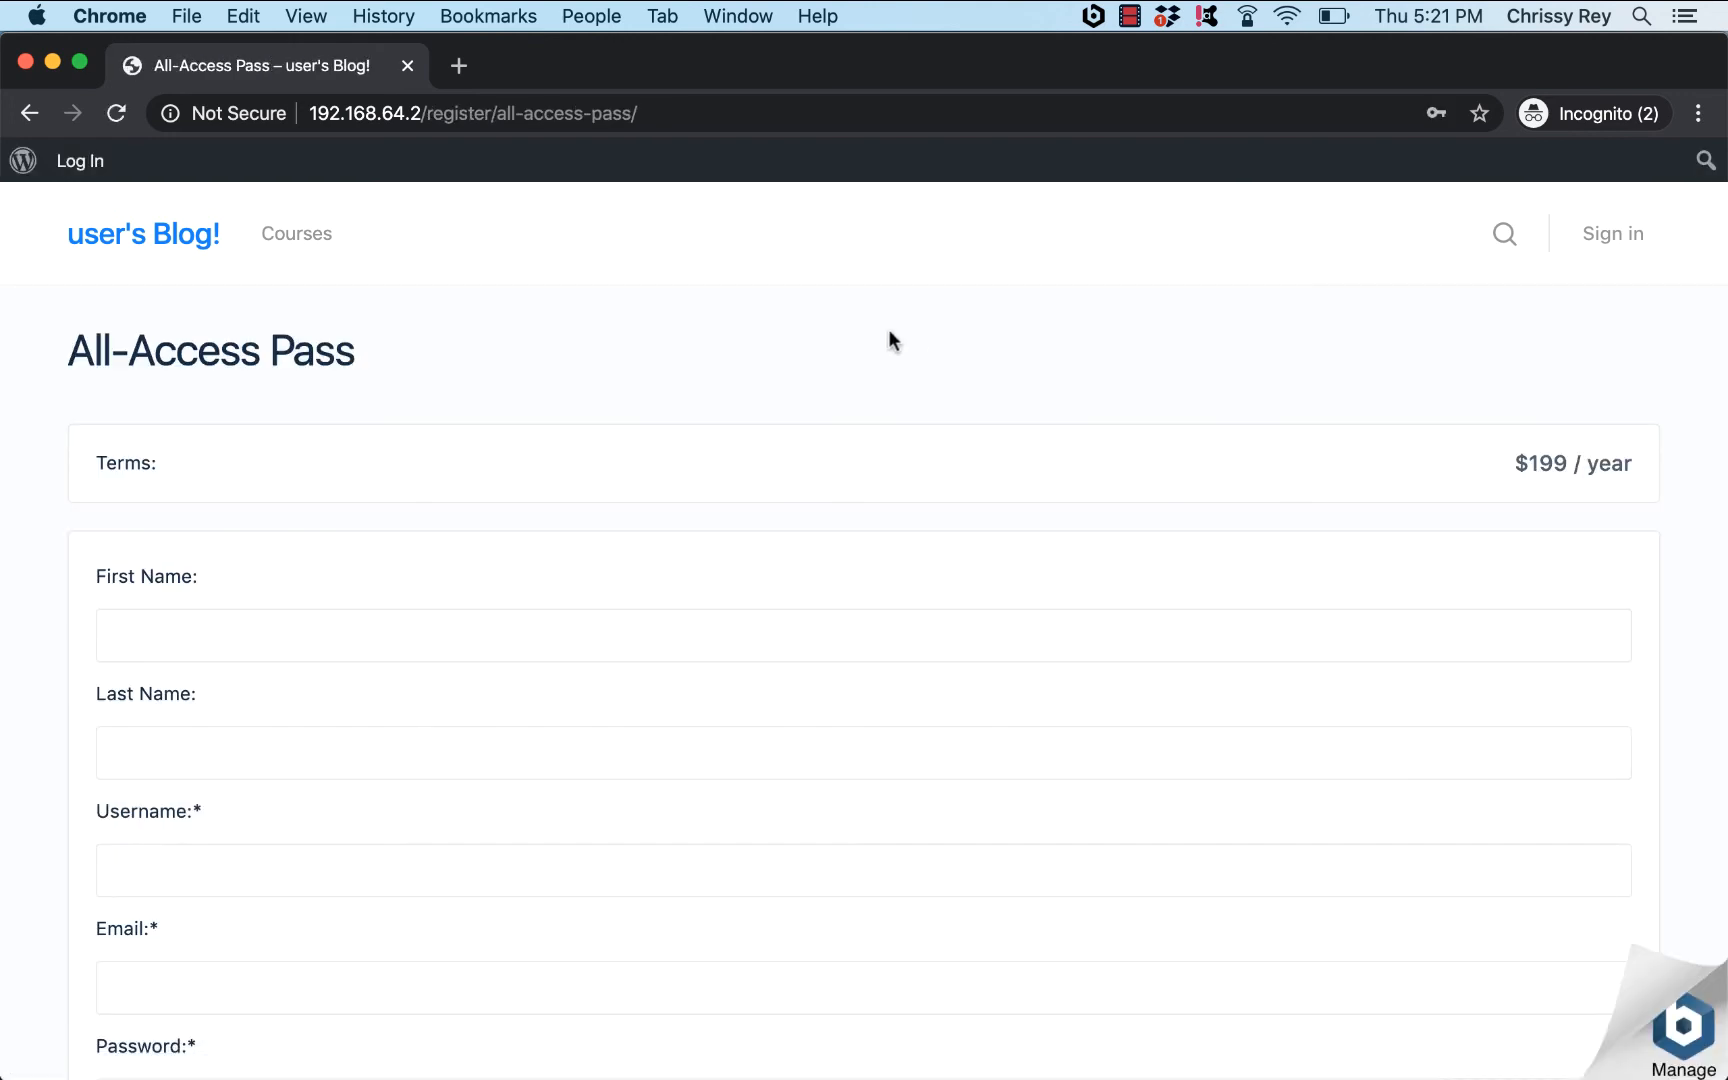
{"action": "scroll", "coordinate": [612, 290], "scroll_direction": "down", "scroll_amount": 6}
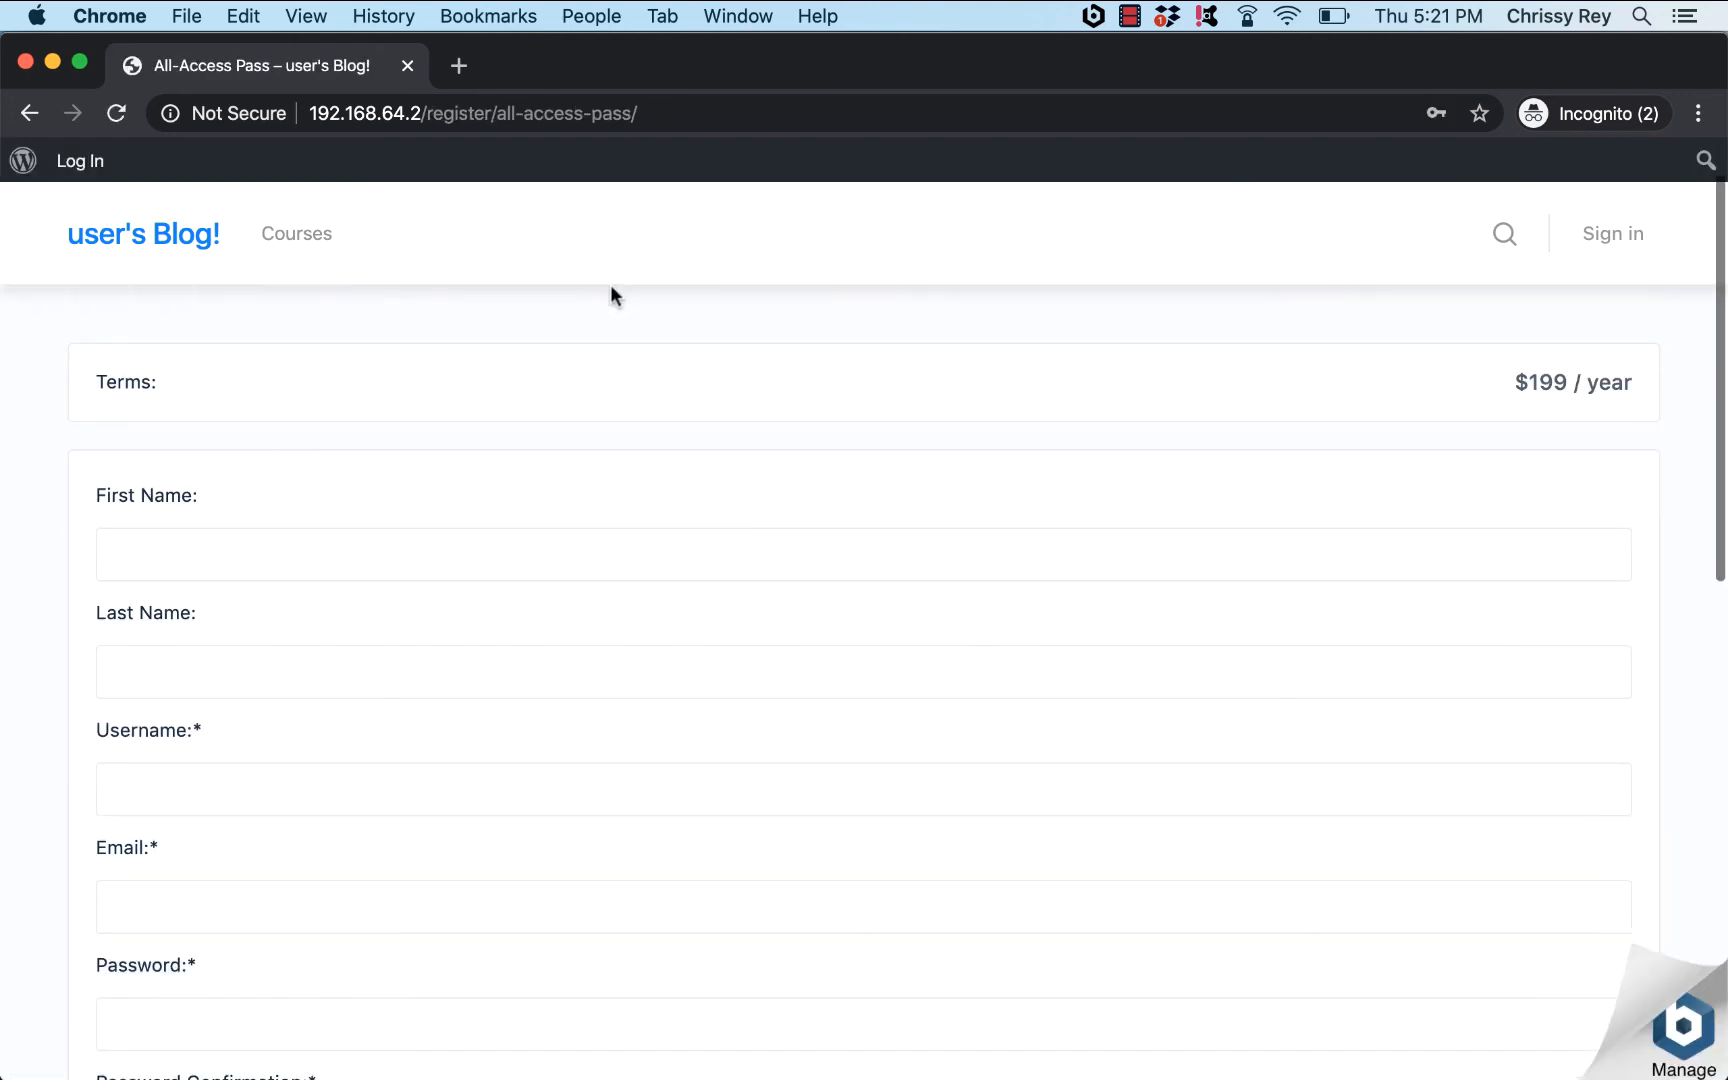
{"action": "scroll", "coordinate": [610, 290], "scroll_direction": "down", "scroll_amount": 2}
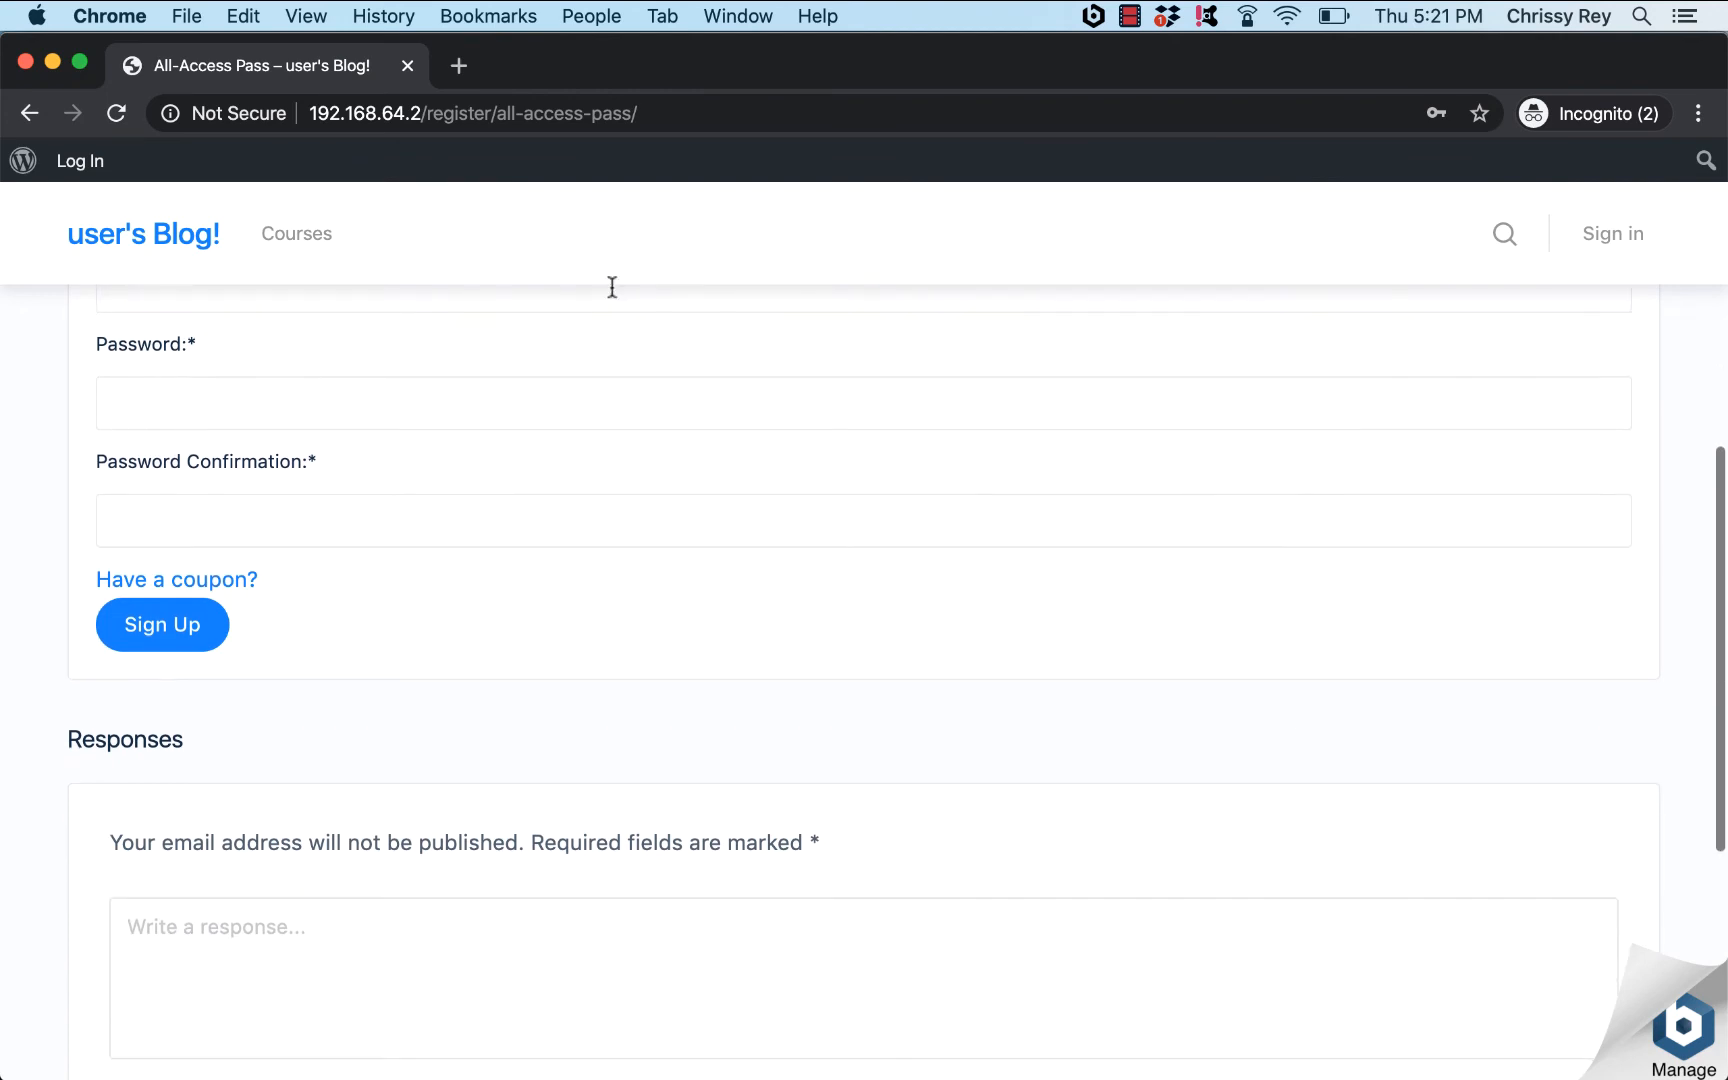
Step: Review the $199/year All-Access Pass sign-up form, then close the incognito window
{"action": "scroll", "coordinate": [610, 290], "scroll_direction": "up", "scroll_amount": 4}
{"action": "scroll", "coordinate": [610, 287], "scroll_direction": "up", "scroll_amount": 4}
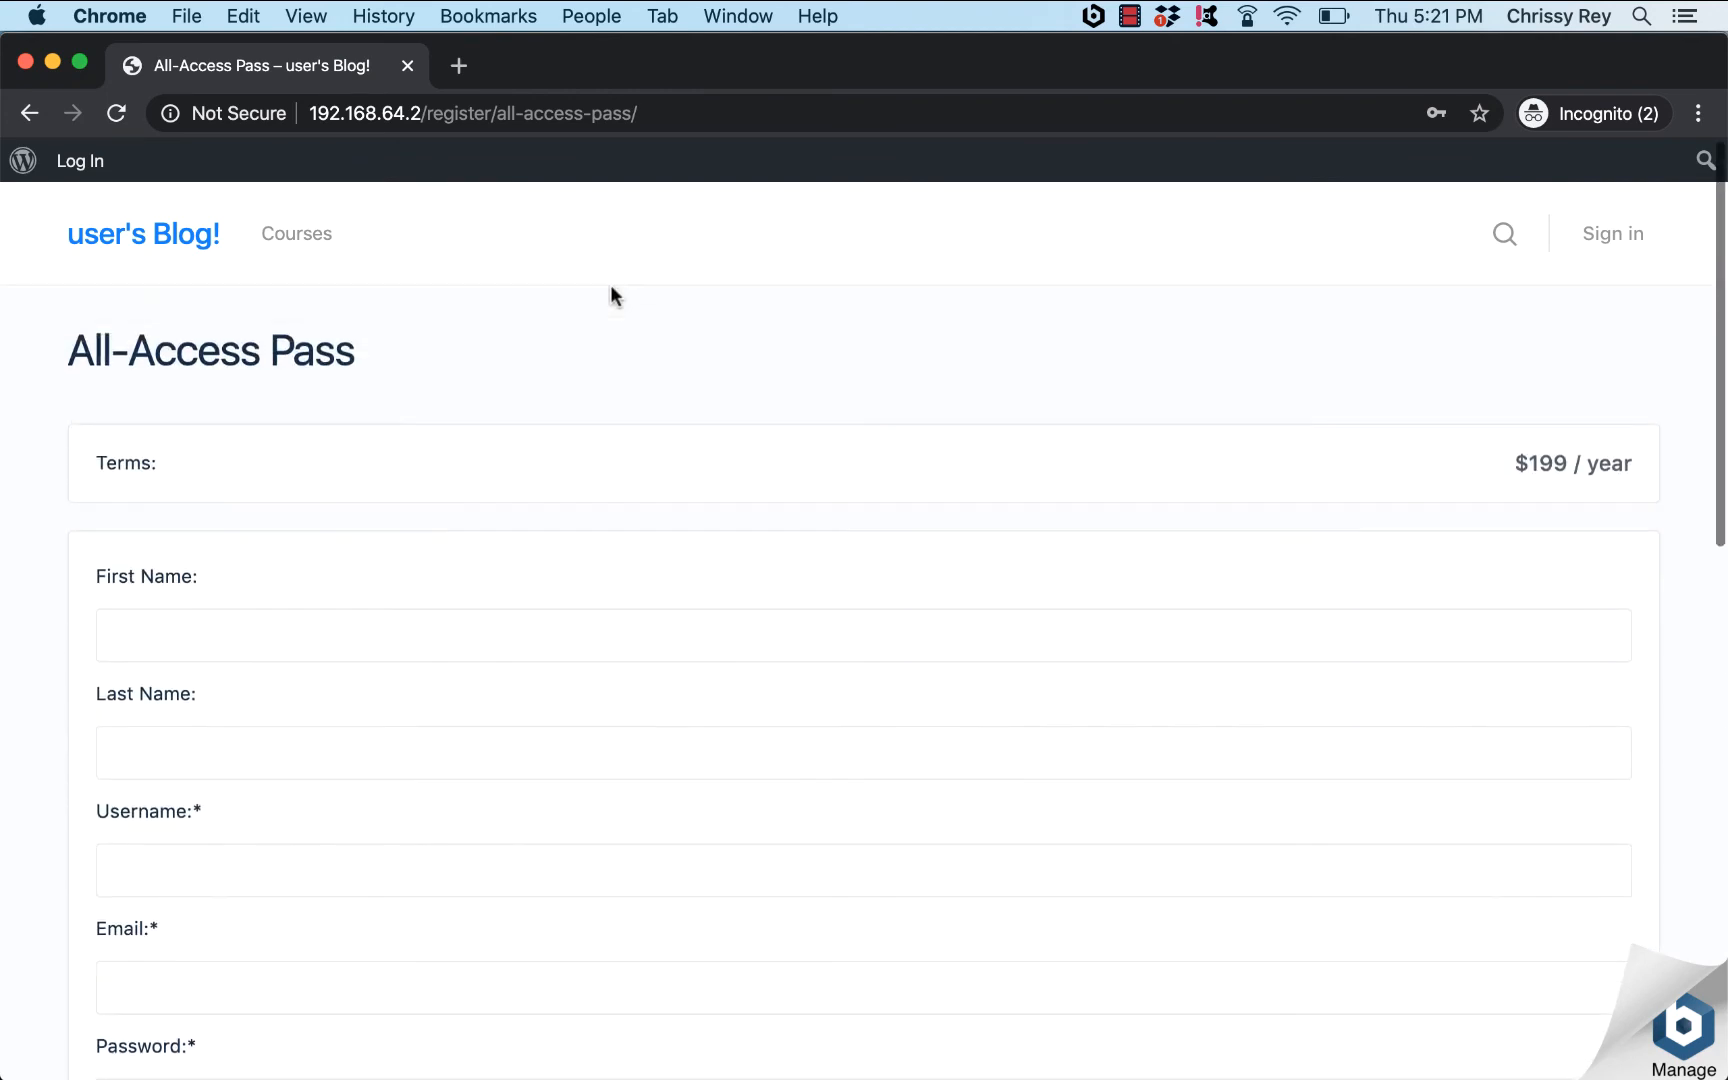
{"action": "scroll", "coordinate": [610, 287], "scroll_direction": "down", "scroll_amount": 2}
{"action": "scroll", "coordinate": [610, 290], "scroll_direction": "down", "scroll_amount": 6}
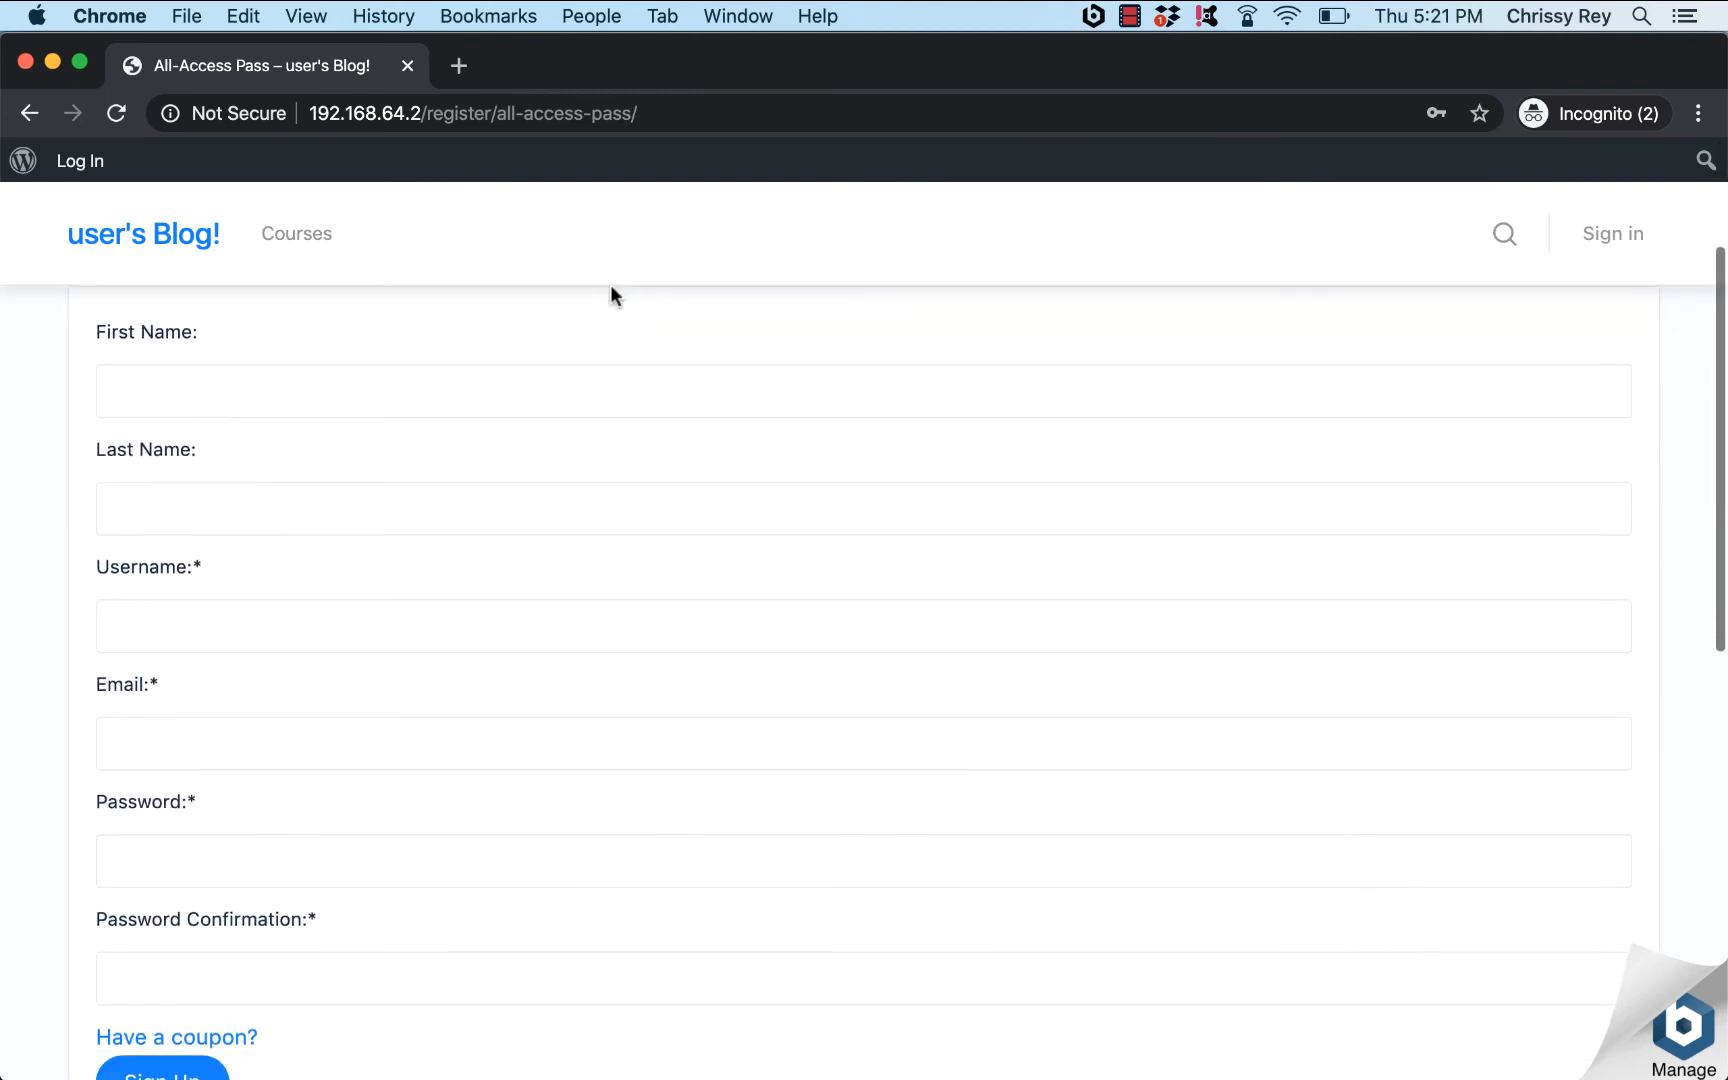
{"action": "scroll", "coordinate": [612, 294], "scroll_direction": "down", "scroll_amount": 4}
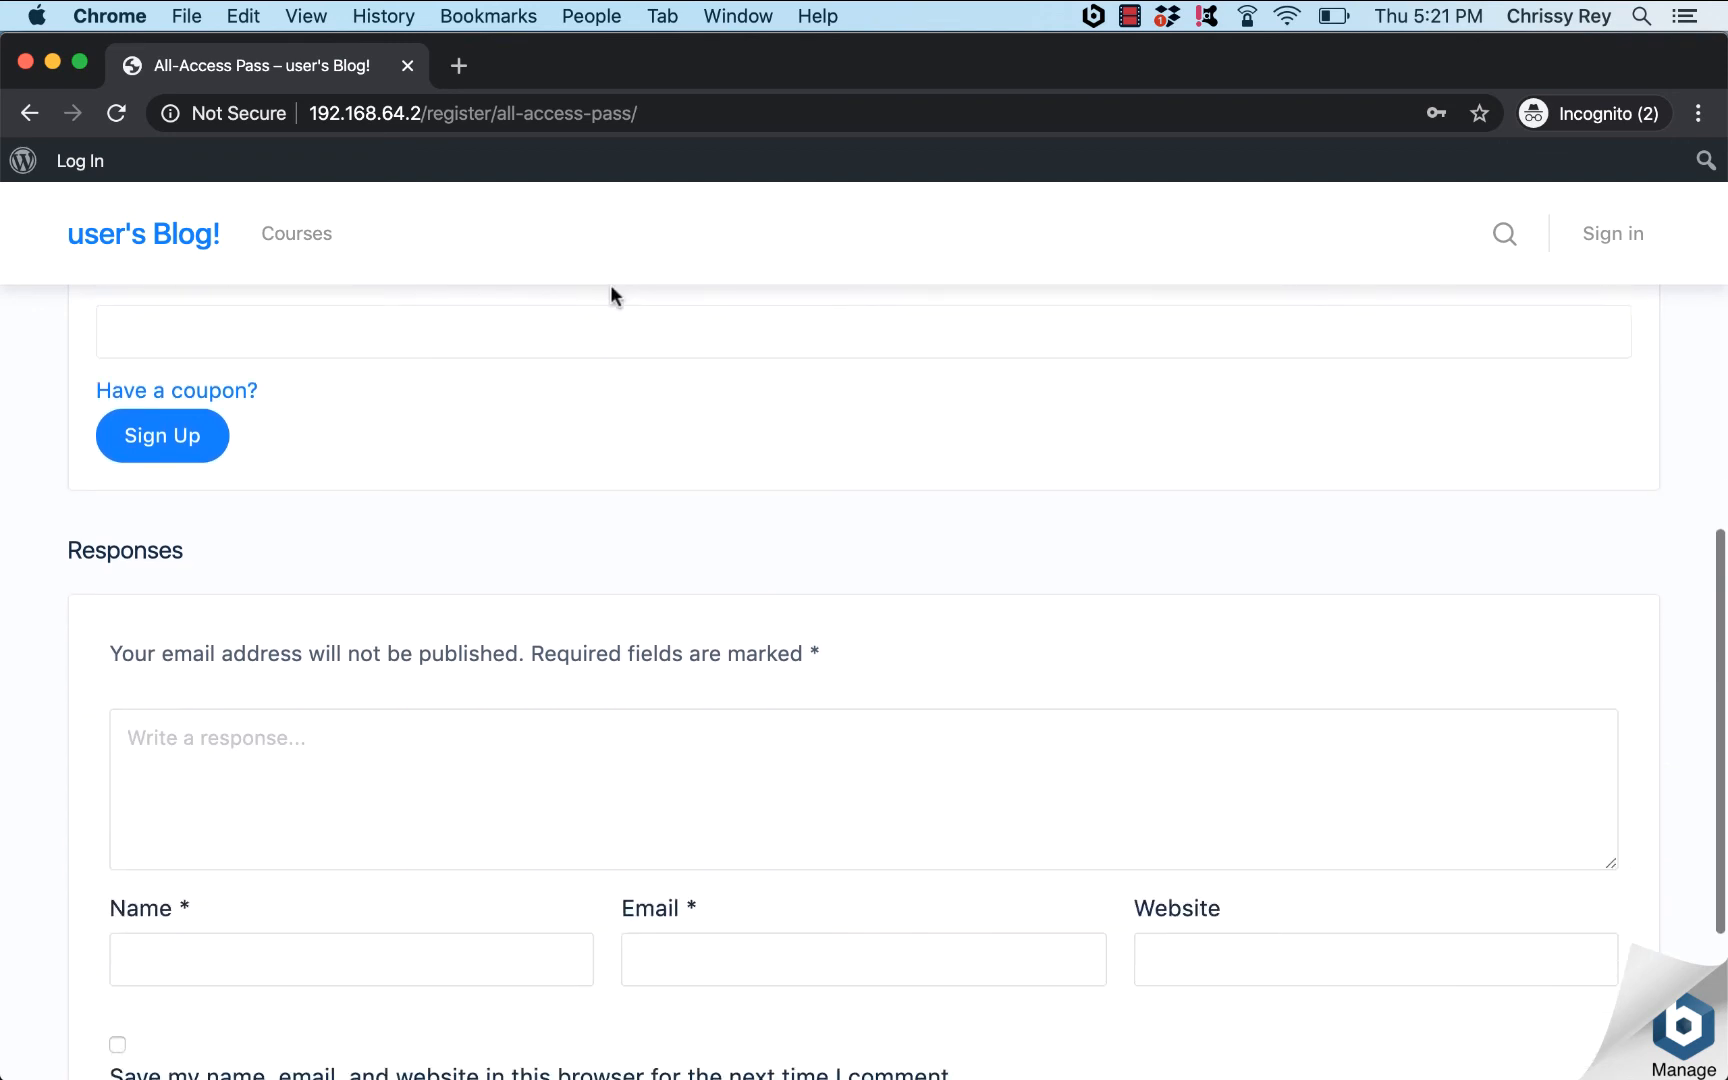
{"action": "scroll", "coordinate": [612, 290], "scroll_direction": "up", "scroll_amount": 3}
{"action": "scroll", "coordinate": [612, 287], "scroll_direction": "down", "scroll_amount": 2}
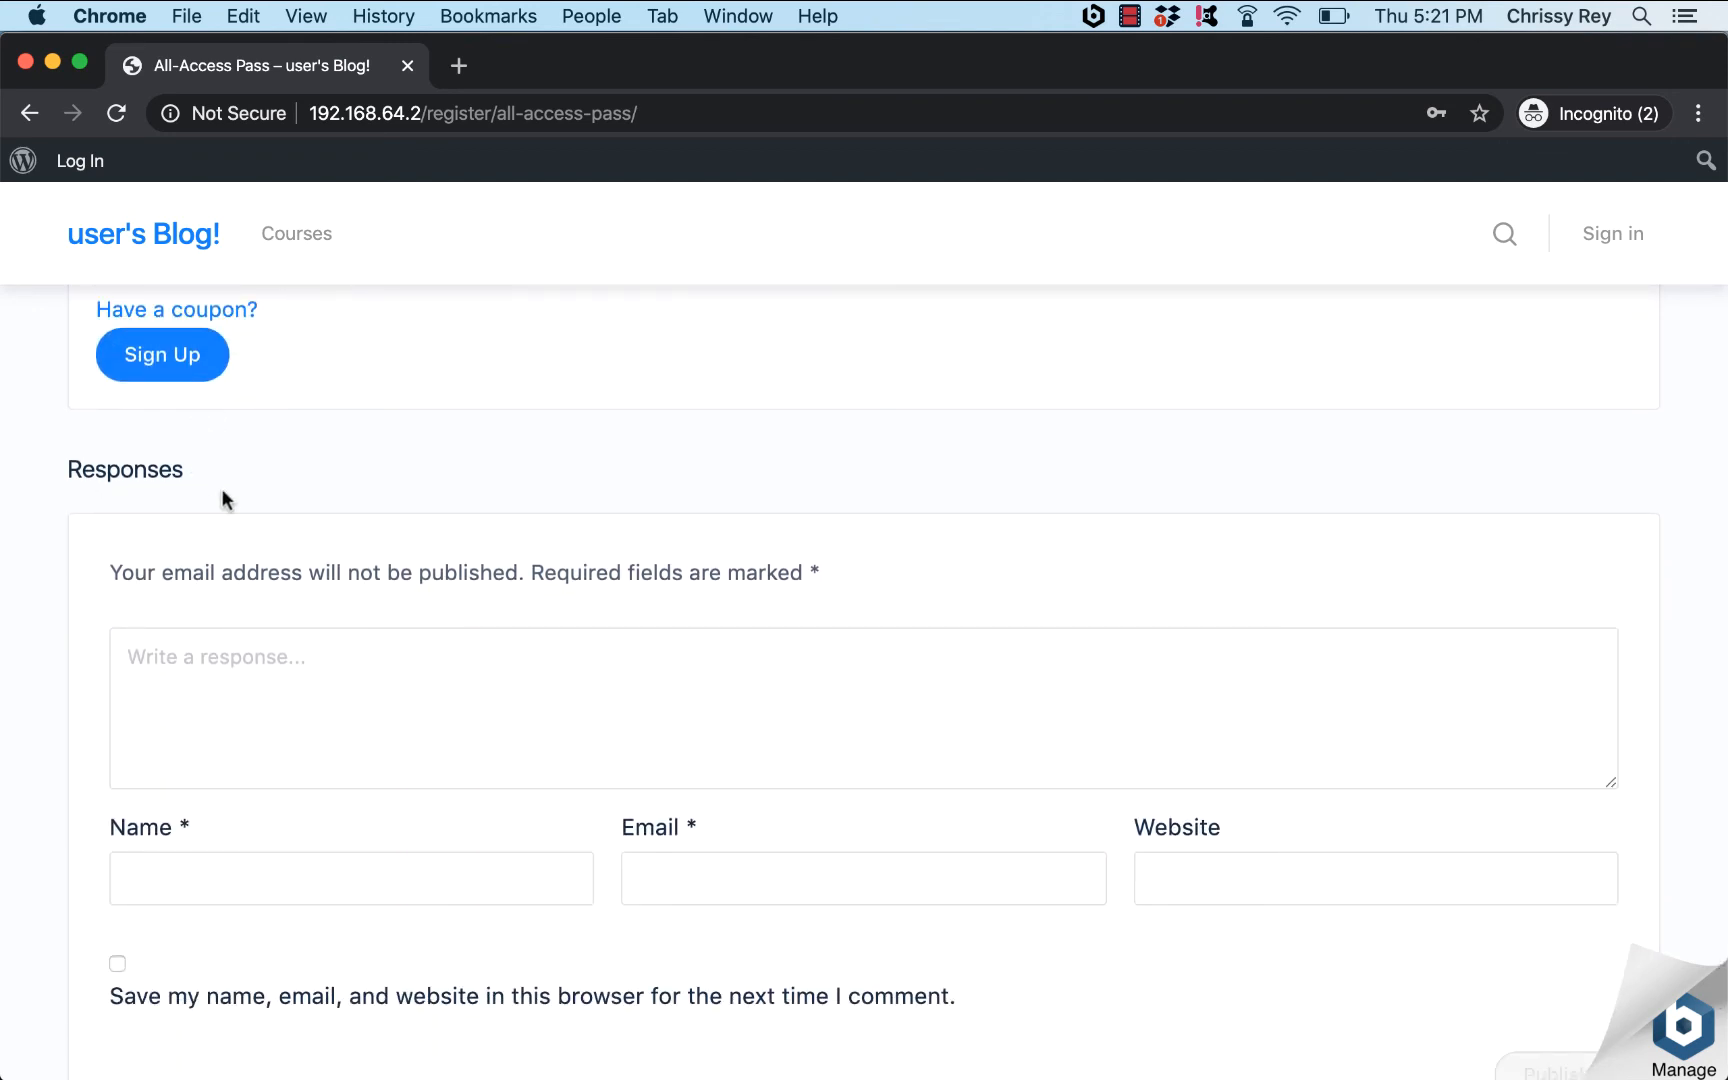
{"action": "scroll", "coordinate": [209, 472], "scroll_direction": "down", "scroll_amount": 3}
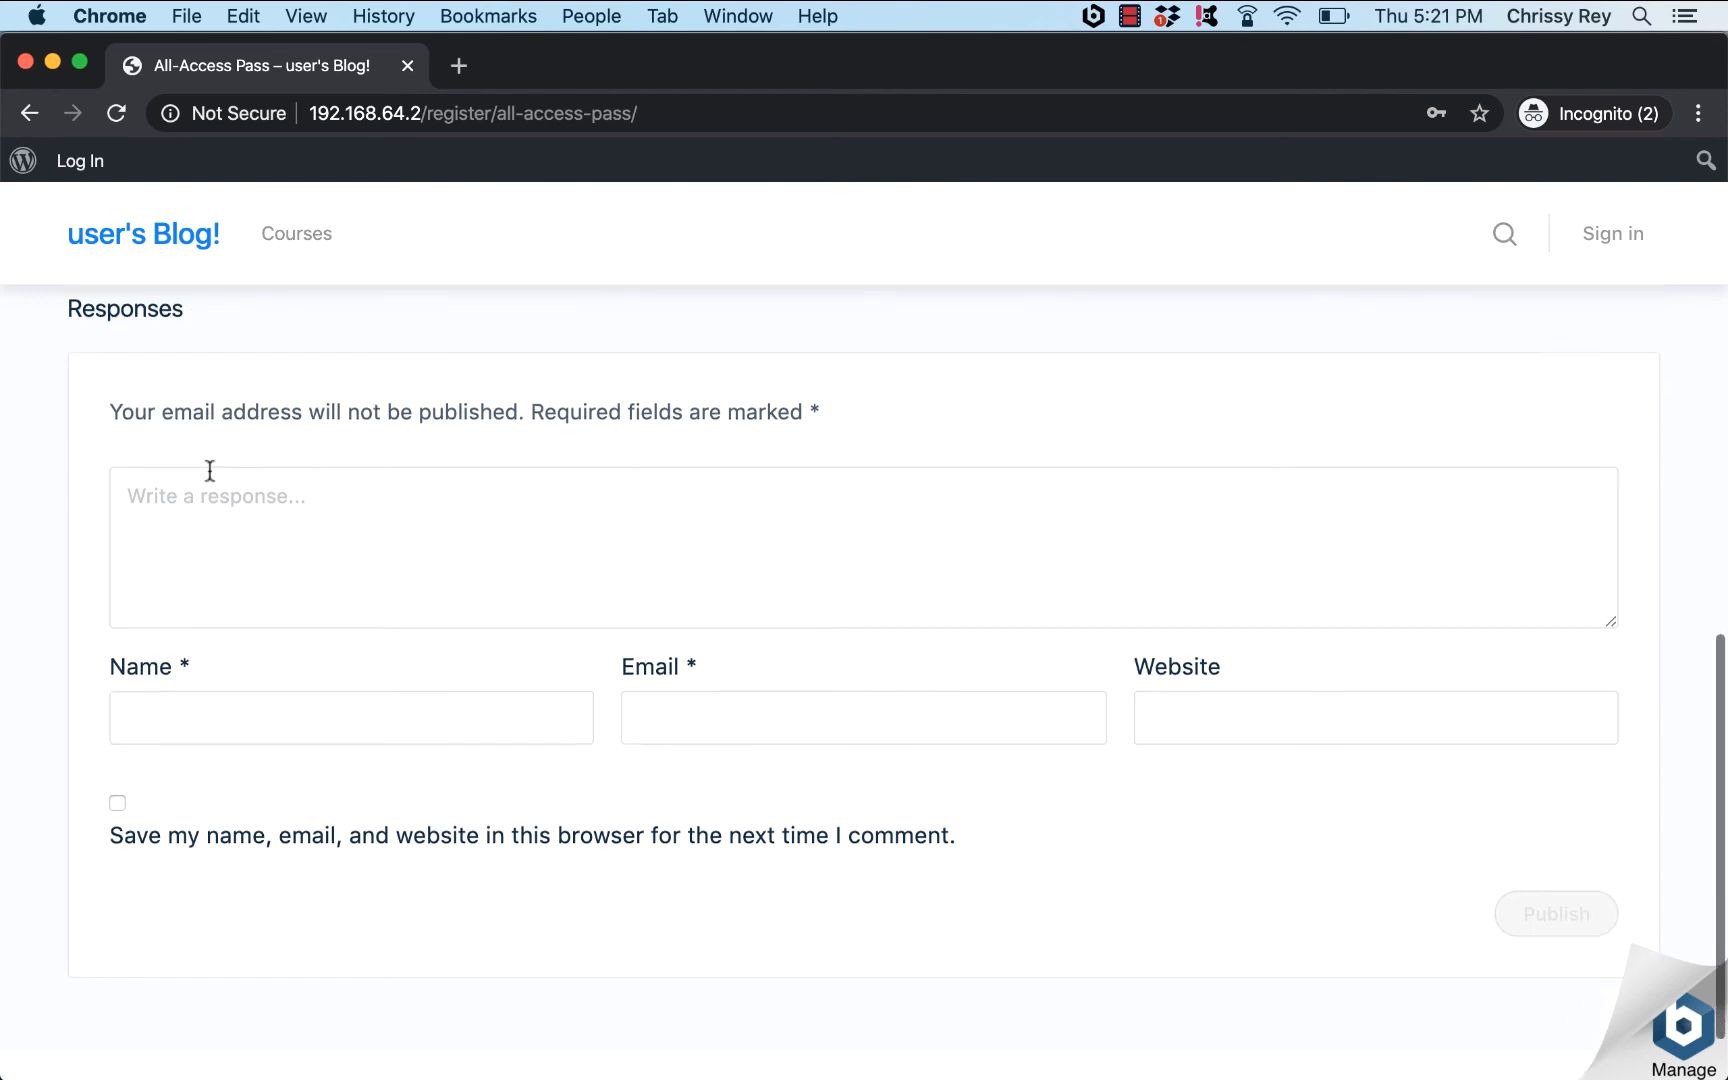
{"action": "scroll", "coordinate": [209, 472], "scroll_direction": "up", "scroll_amount": 7}
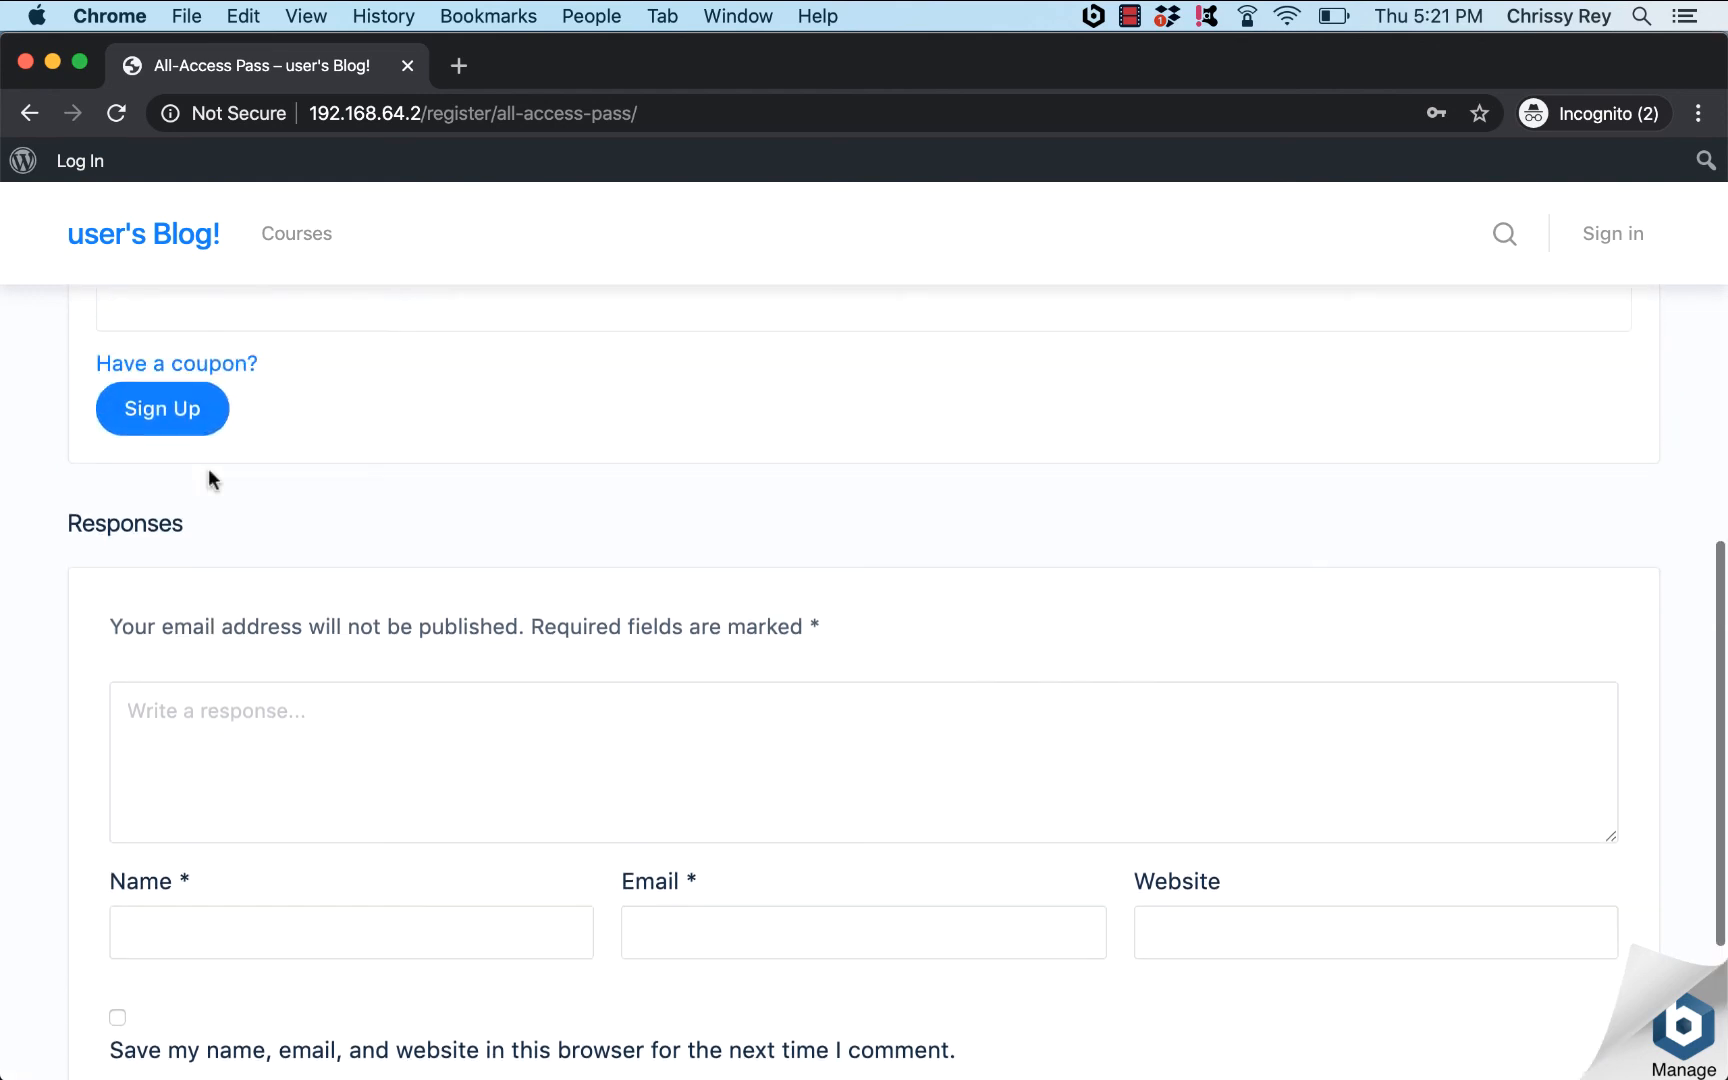
{"action": "left_click", "coordinate": [25, 62]}
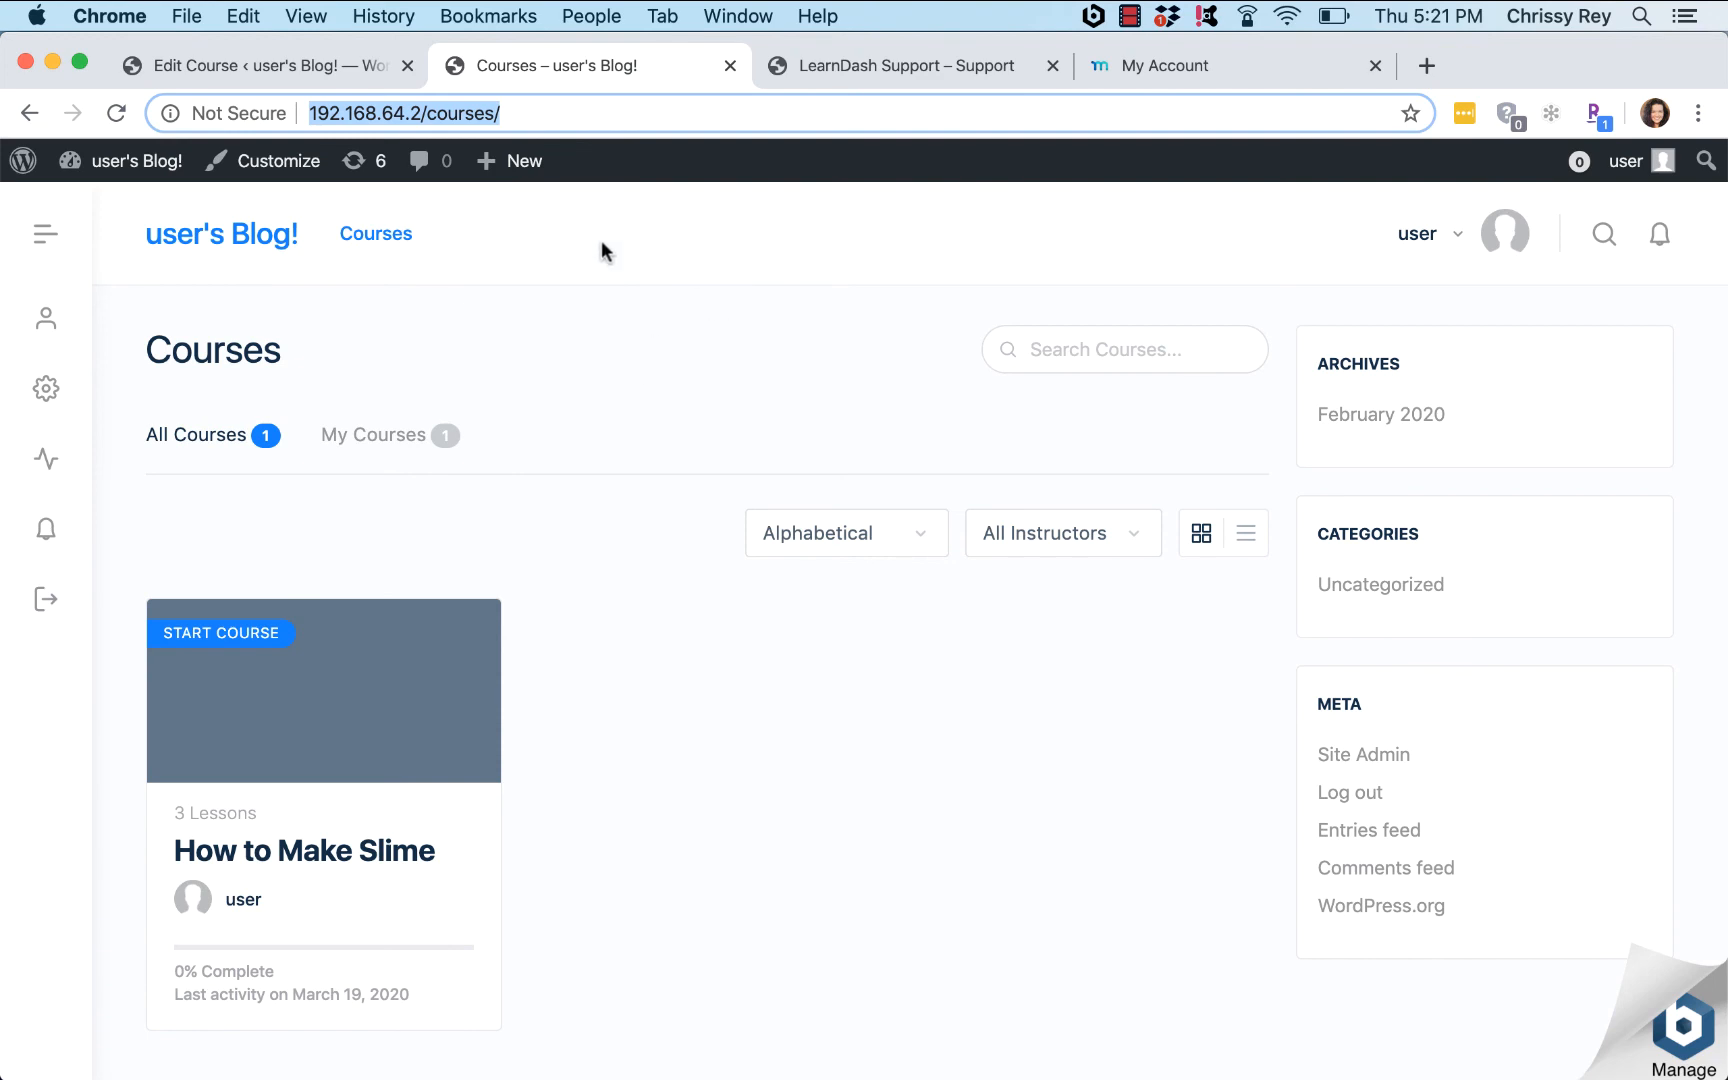
Step: Open the All-Access Pass membership for editing from MemberPress Memberships
{"action": "left_click", "coordinate": [281, 53]}
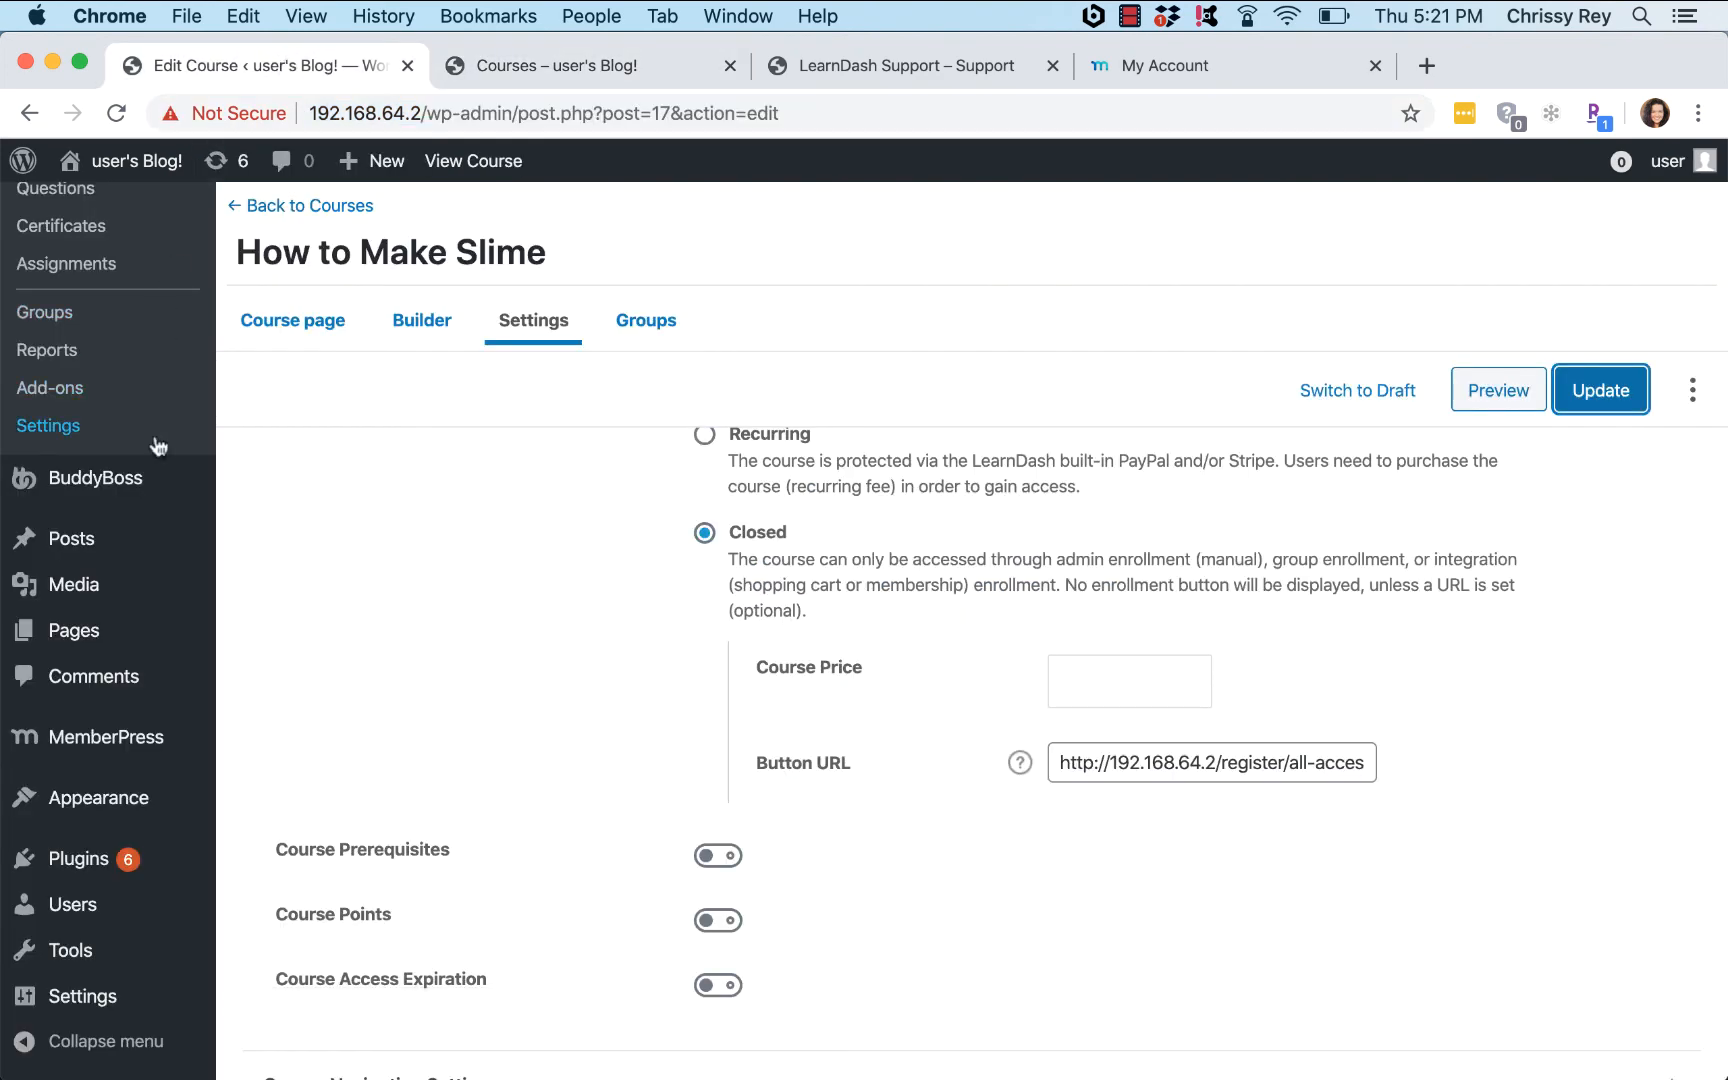
{"action": "scroll", "coordinate": [158, 445], "scroll_direction": "up", "scroll_amount": 3}
{"action": "scroll", "coordinate": [155, 500], "scroll_direction": "down", "scroll_amount": 5}
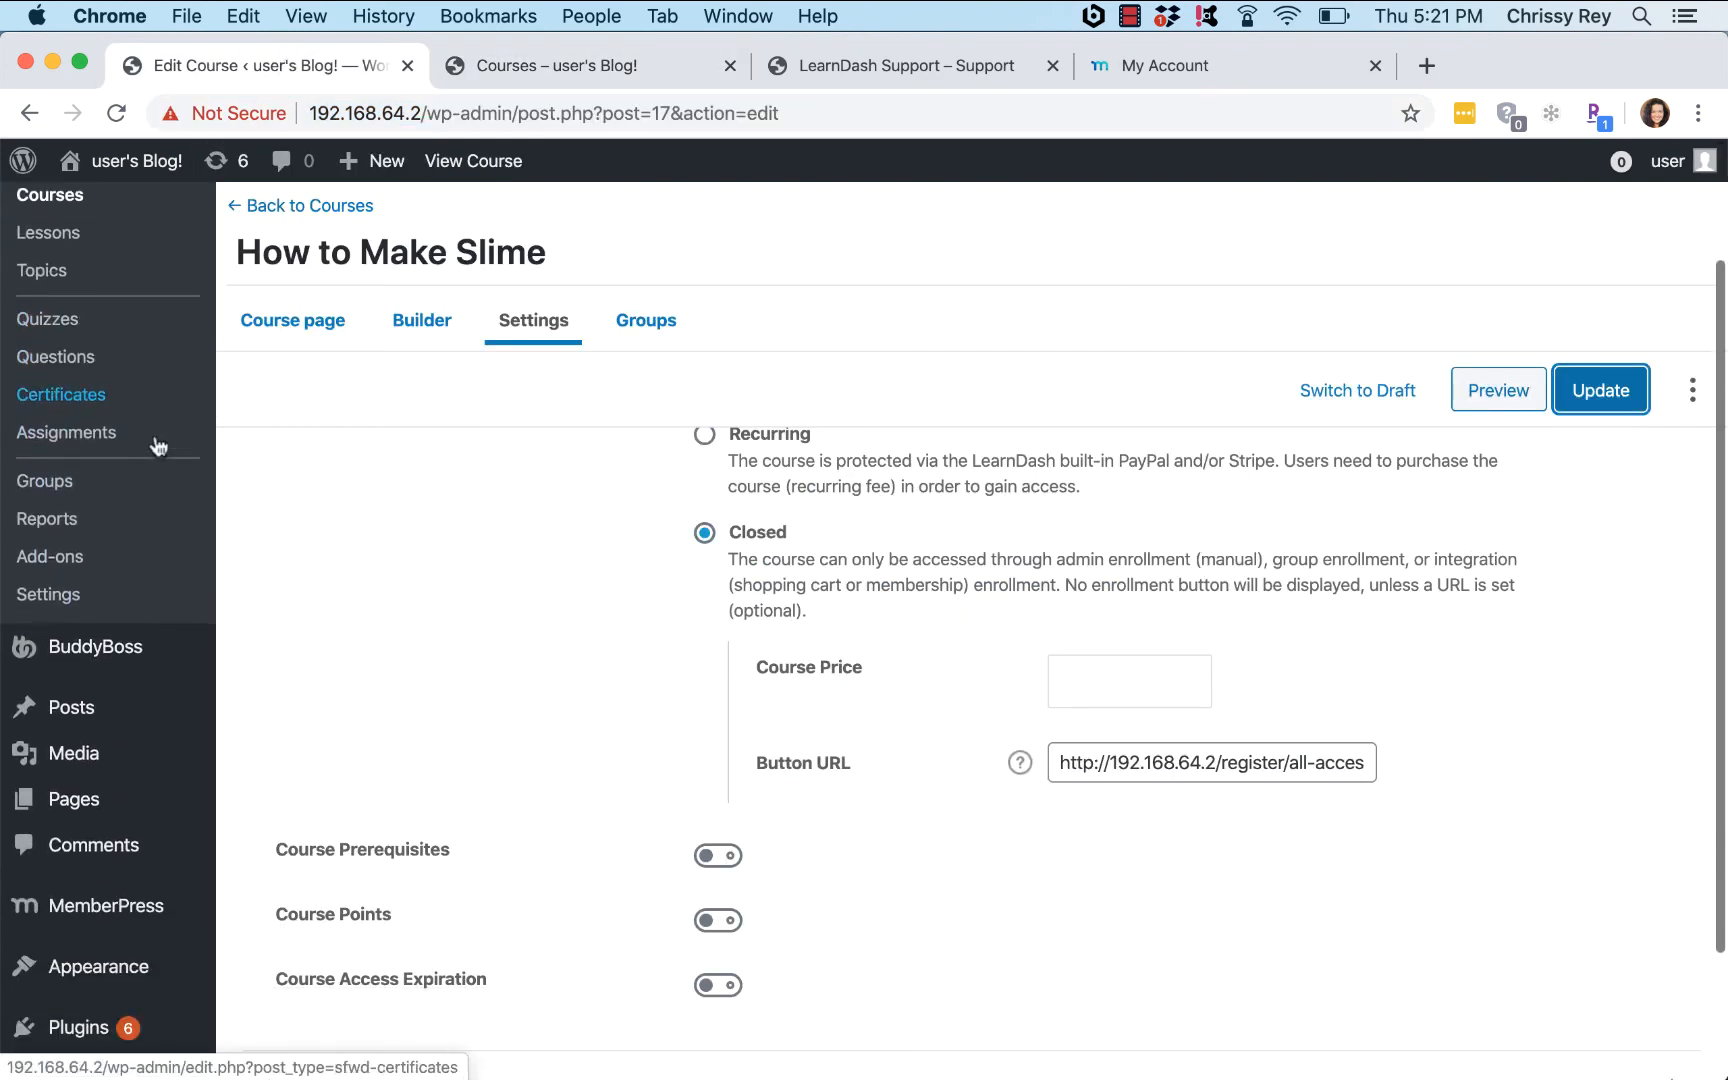
{"action": "mouse_move", "coordinate": [139, 733]}
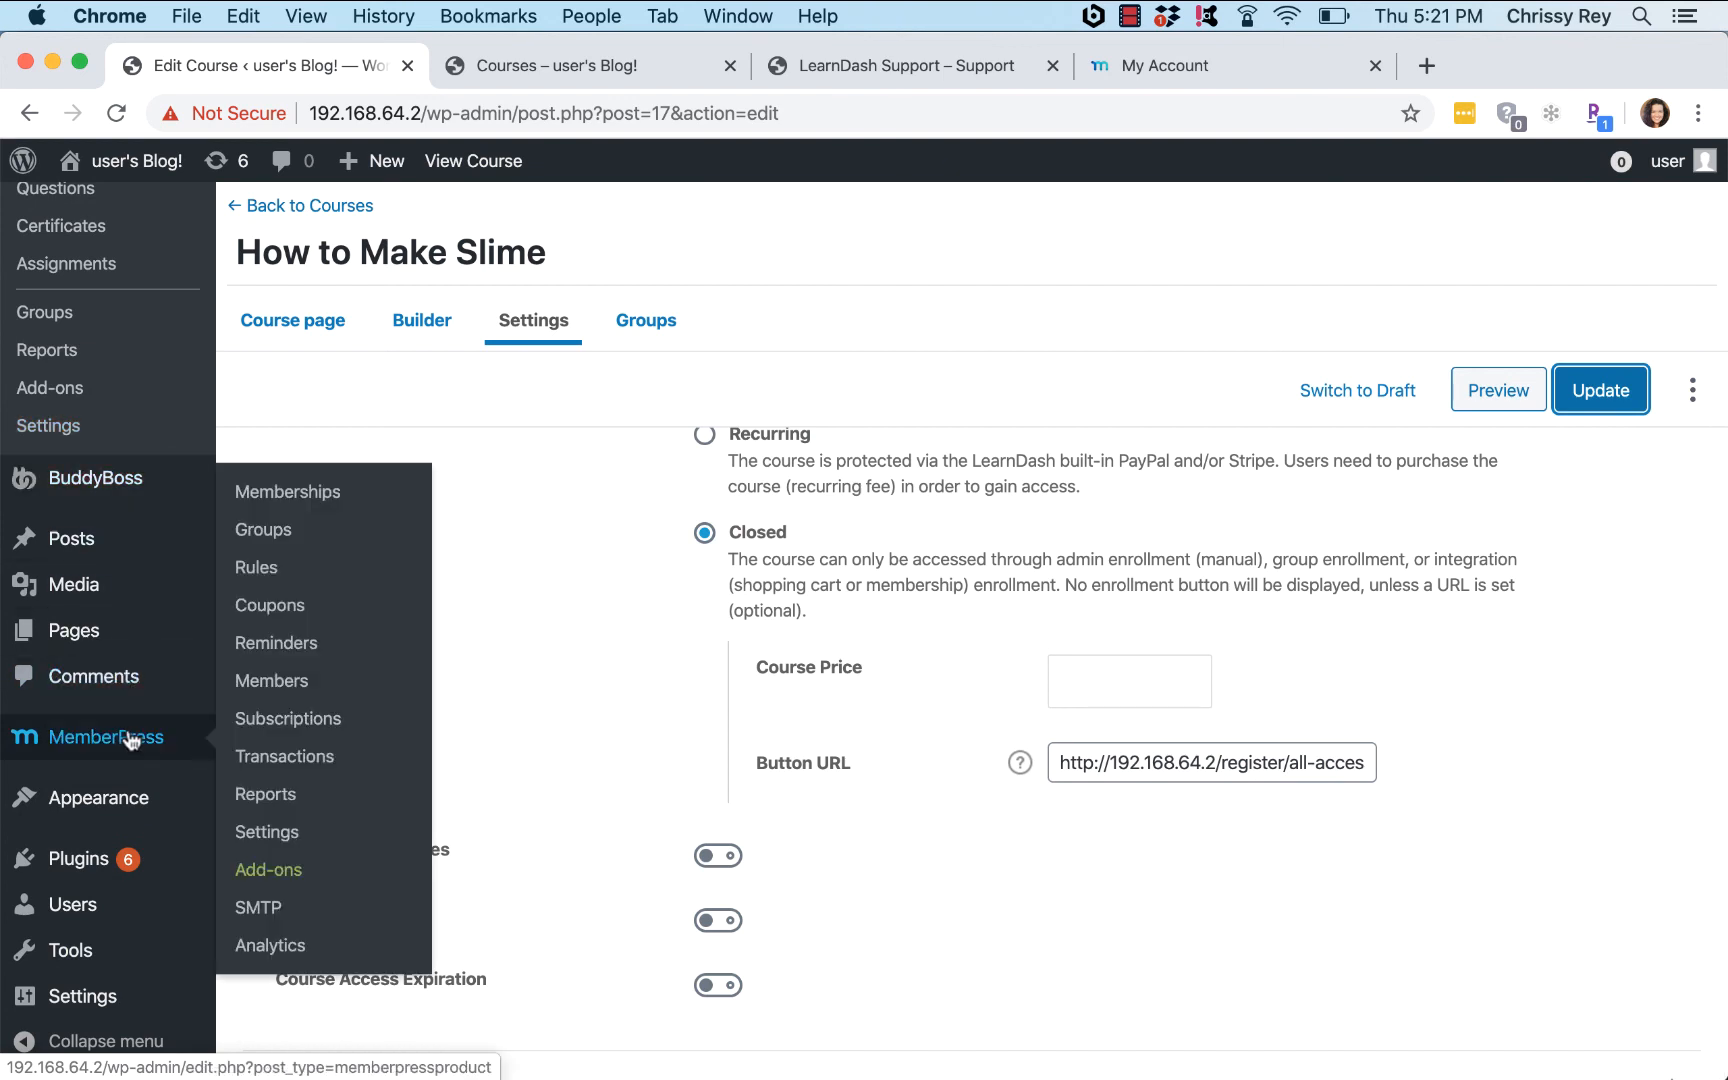
{"action": "left_click", "coordinate": [290, 496]}
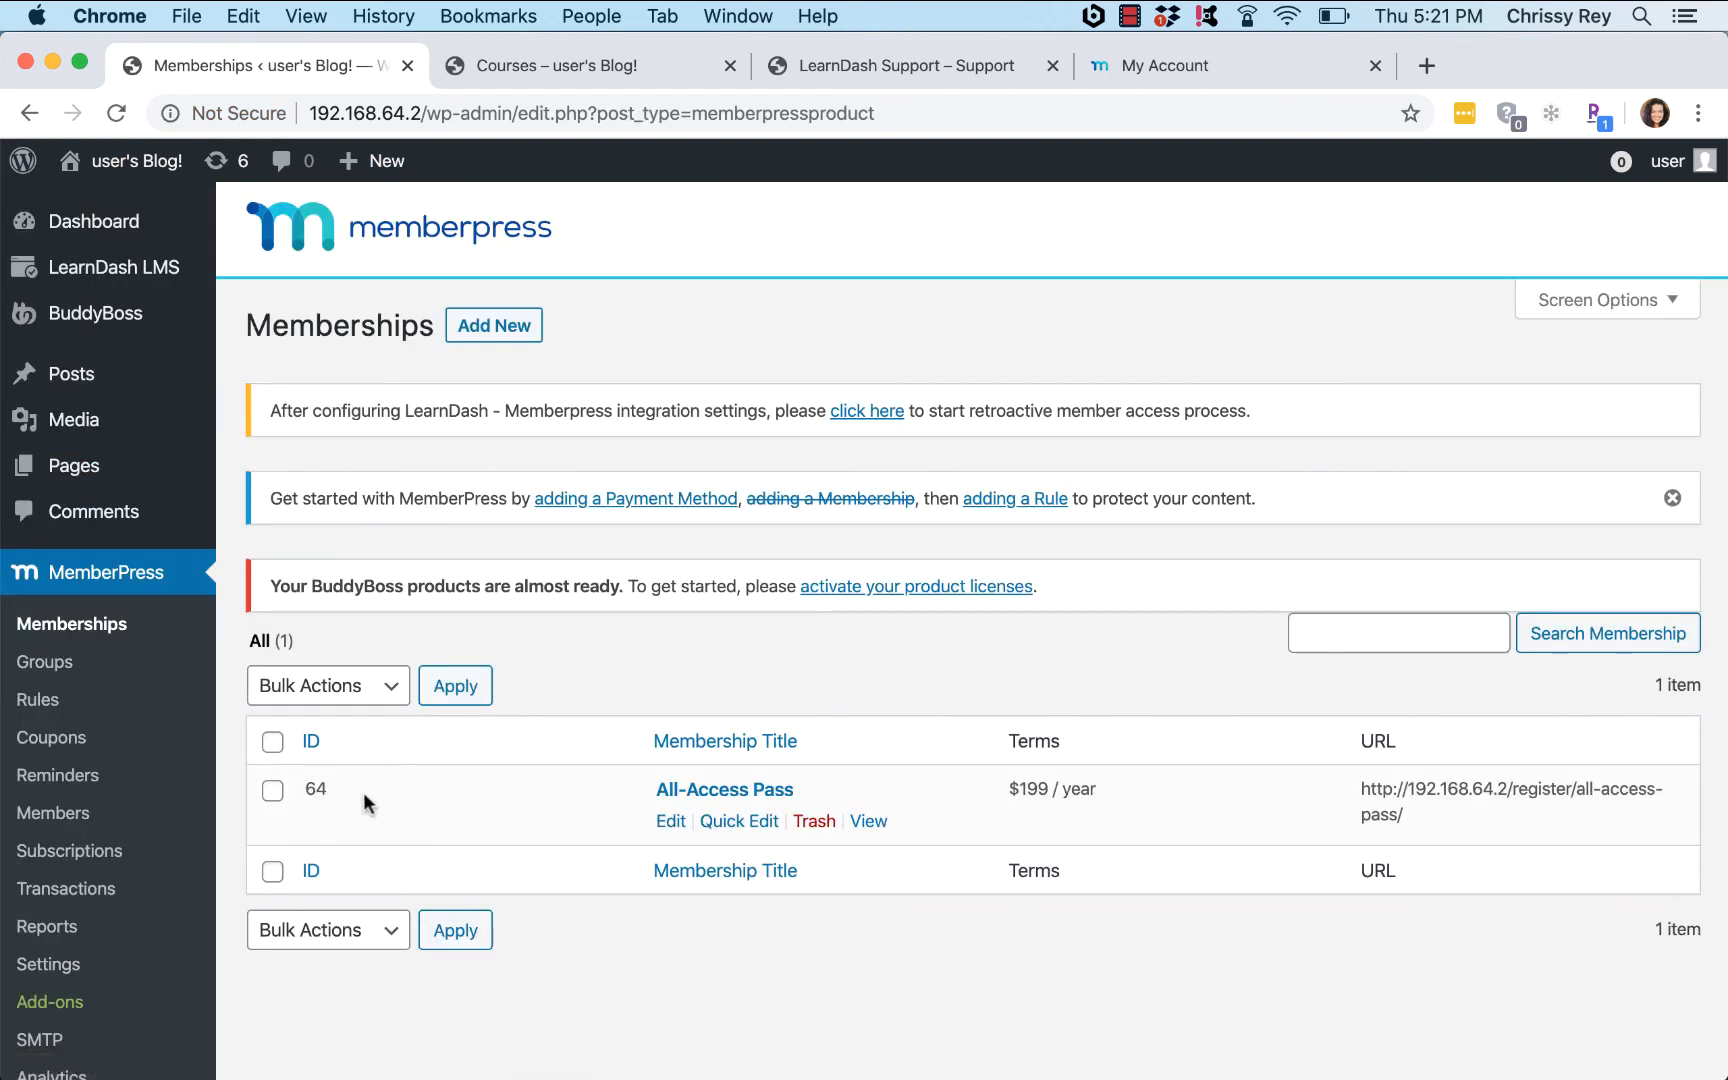
{"action": "left_click", "coordinate": [668, 822]}
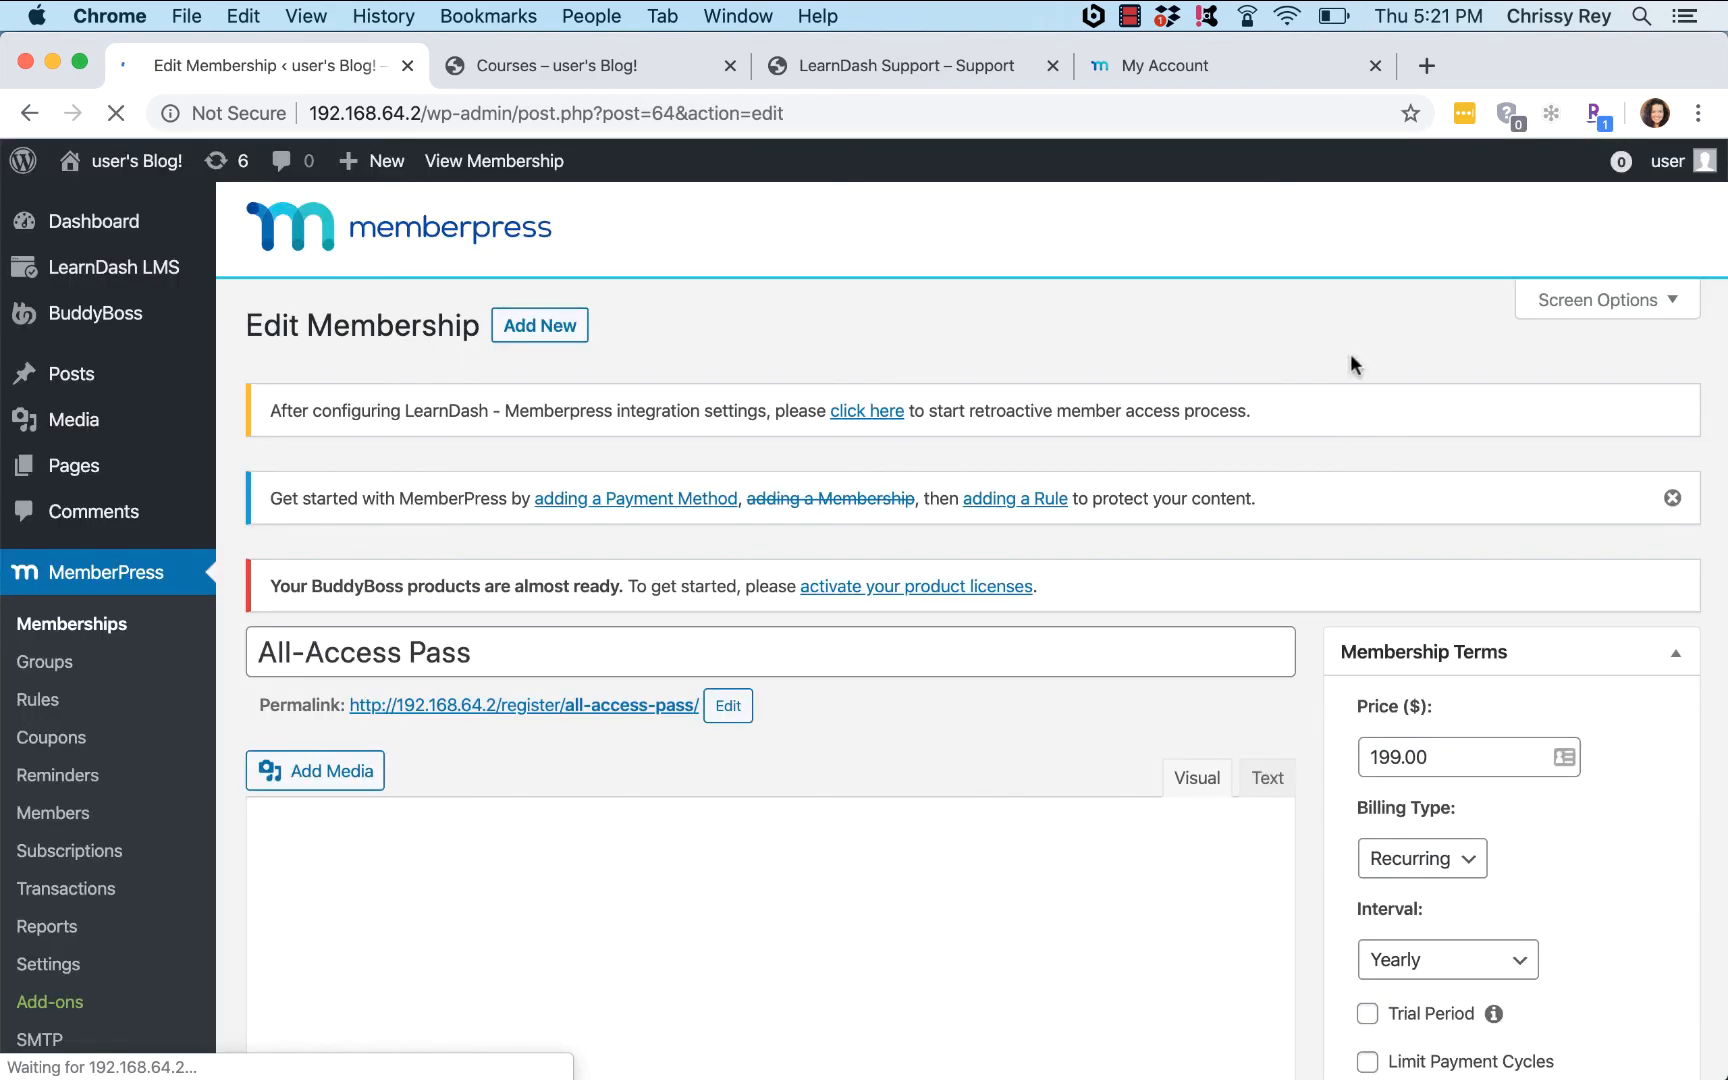
Step: Uncheck Allow comments under Discussion and update the membership
{"action": "scroll", "coordinate": [1350, 352], "scroll_direction": "down", "scroll_amount": 5}
{"action": "scroll", "coordinate": [1350, 352], "scroll_direction": "down", "scroll_amount": 10}
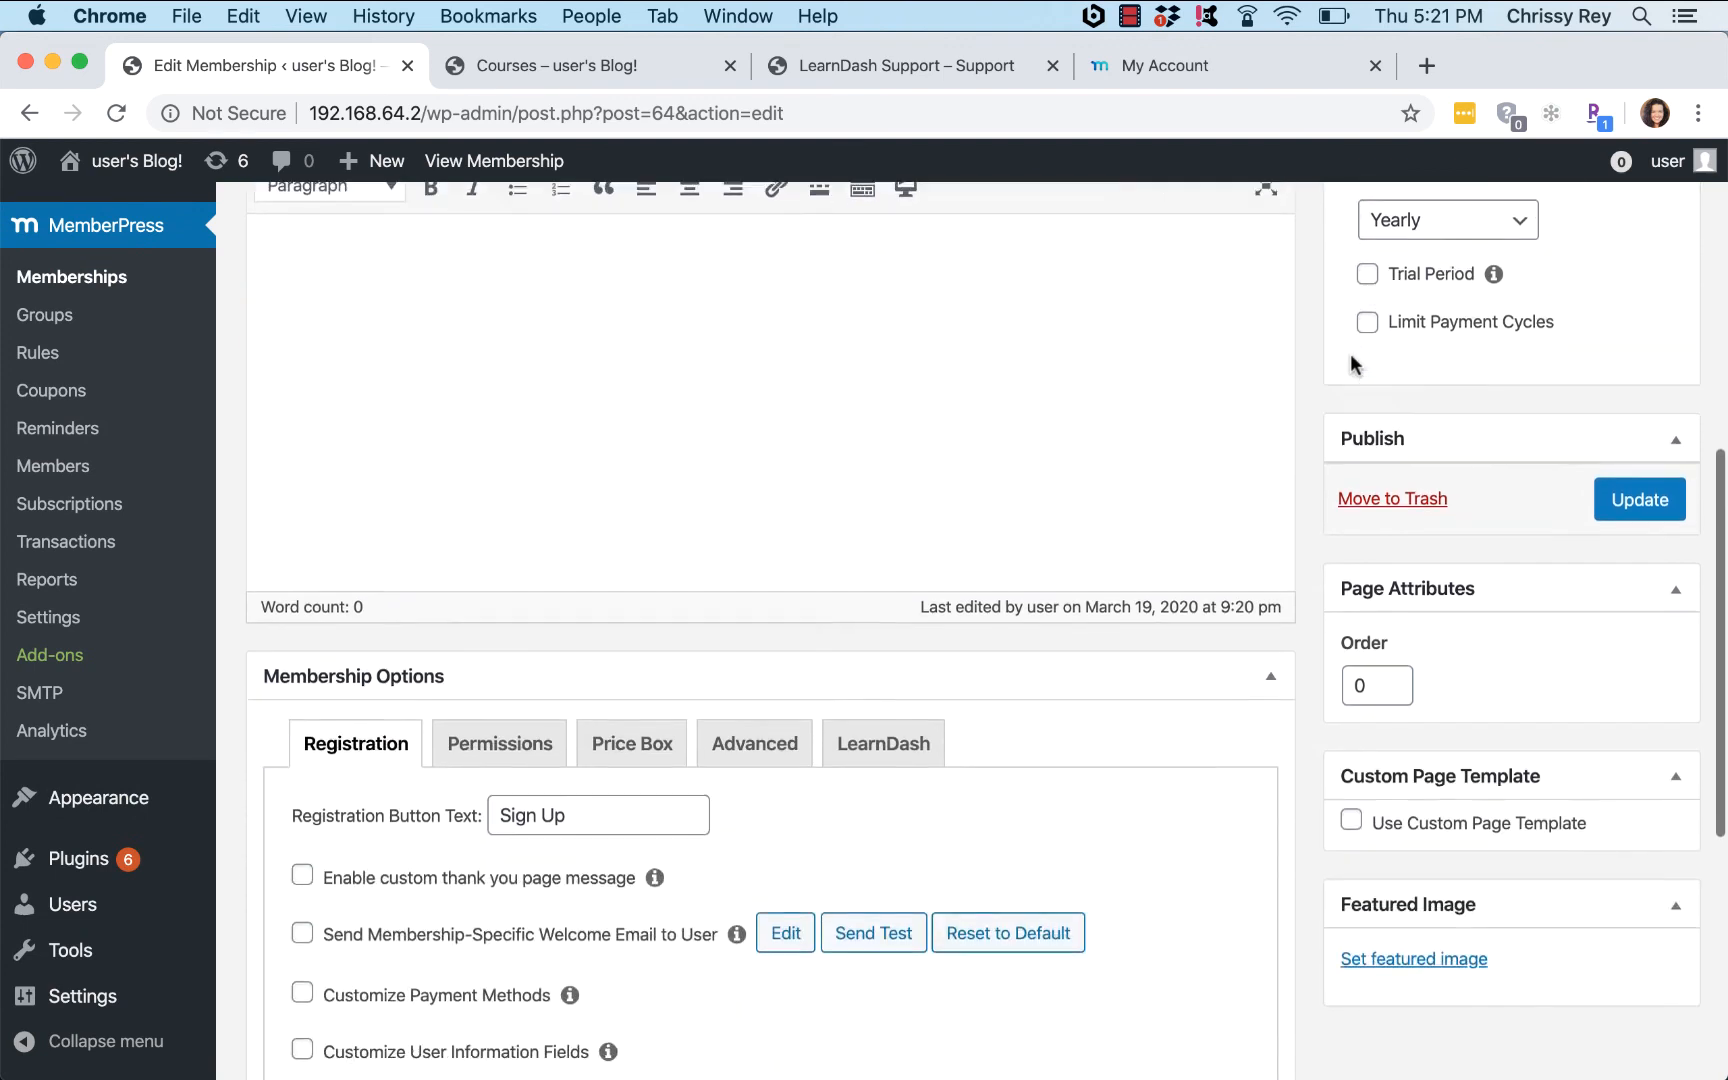
{"action": "scroll", "coordinate": [1352, 364], "scroll_direction": "down", "scroll_amount": 2}
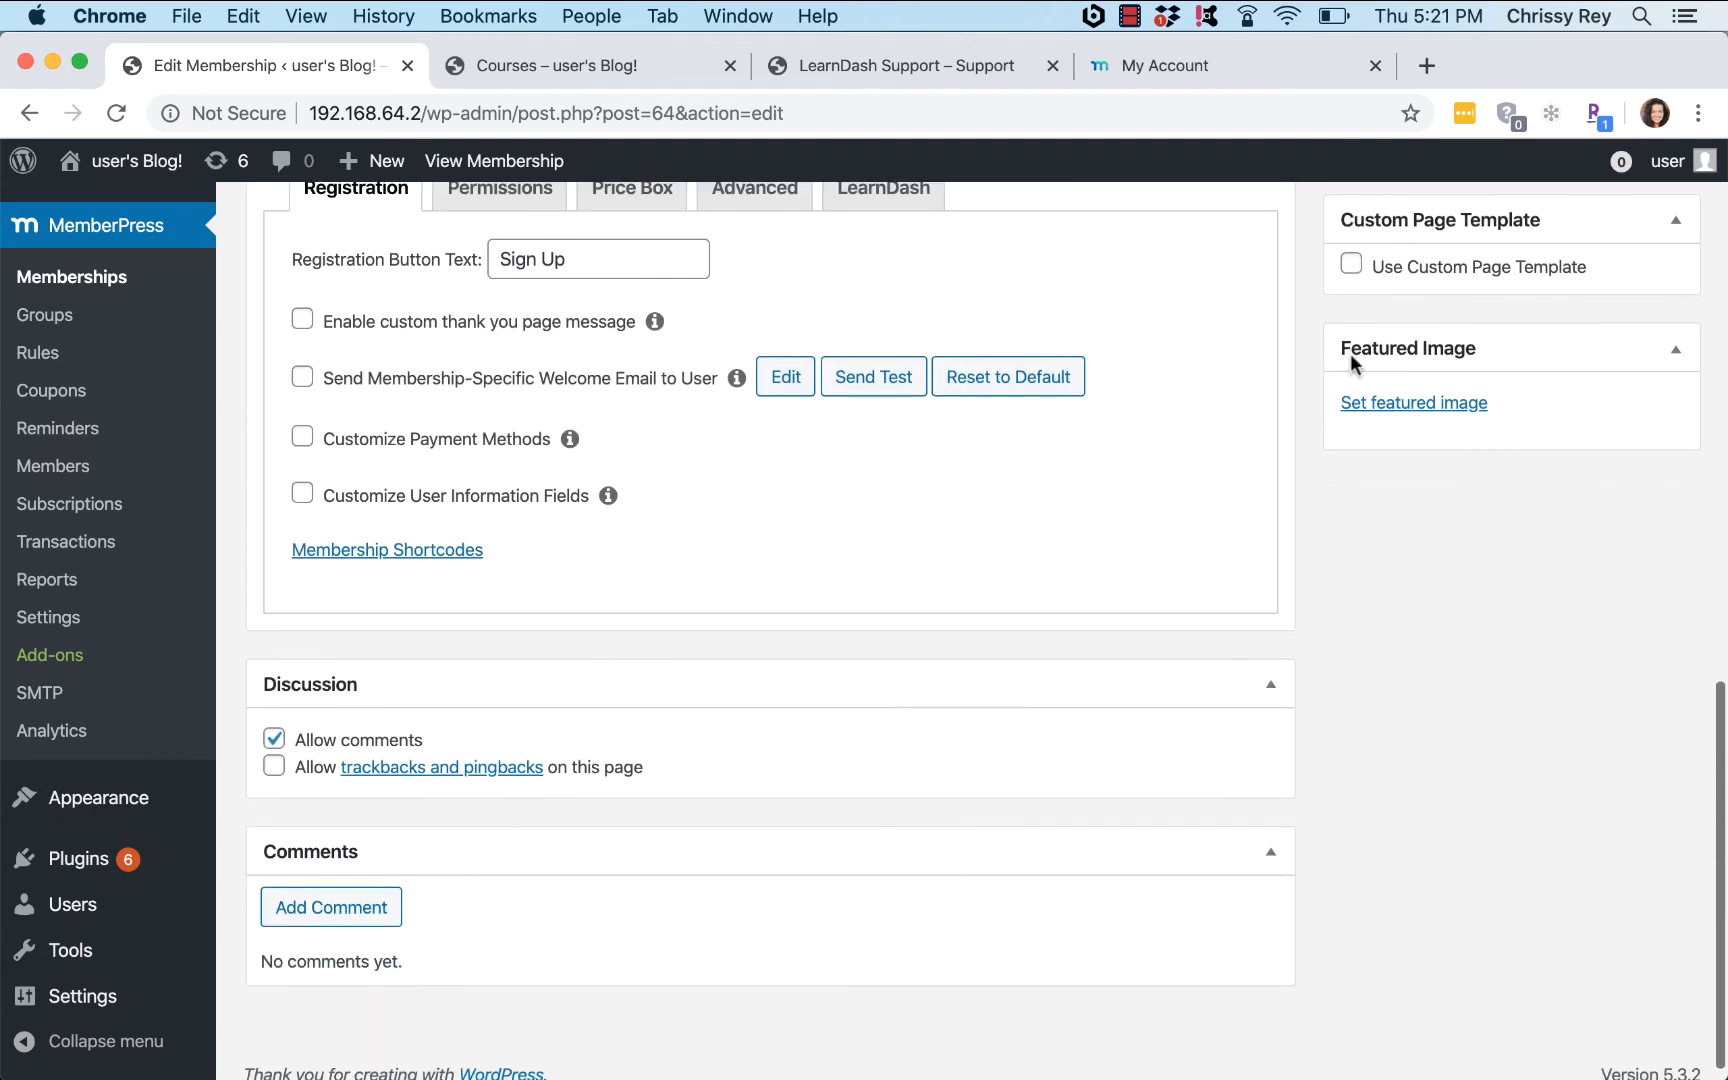
{"action": "left_click", "coordinate": [274, 739]}
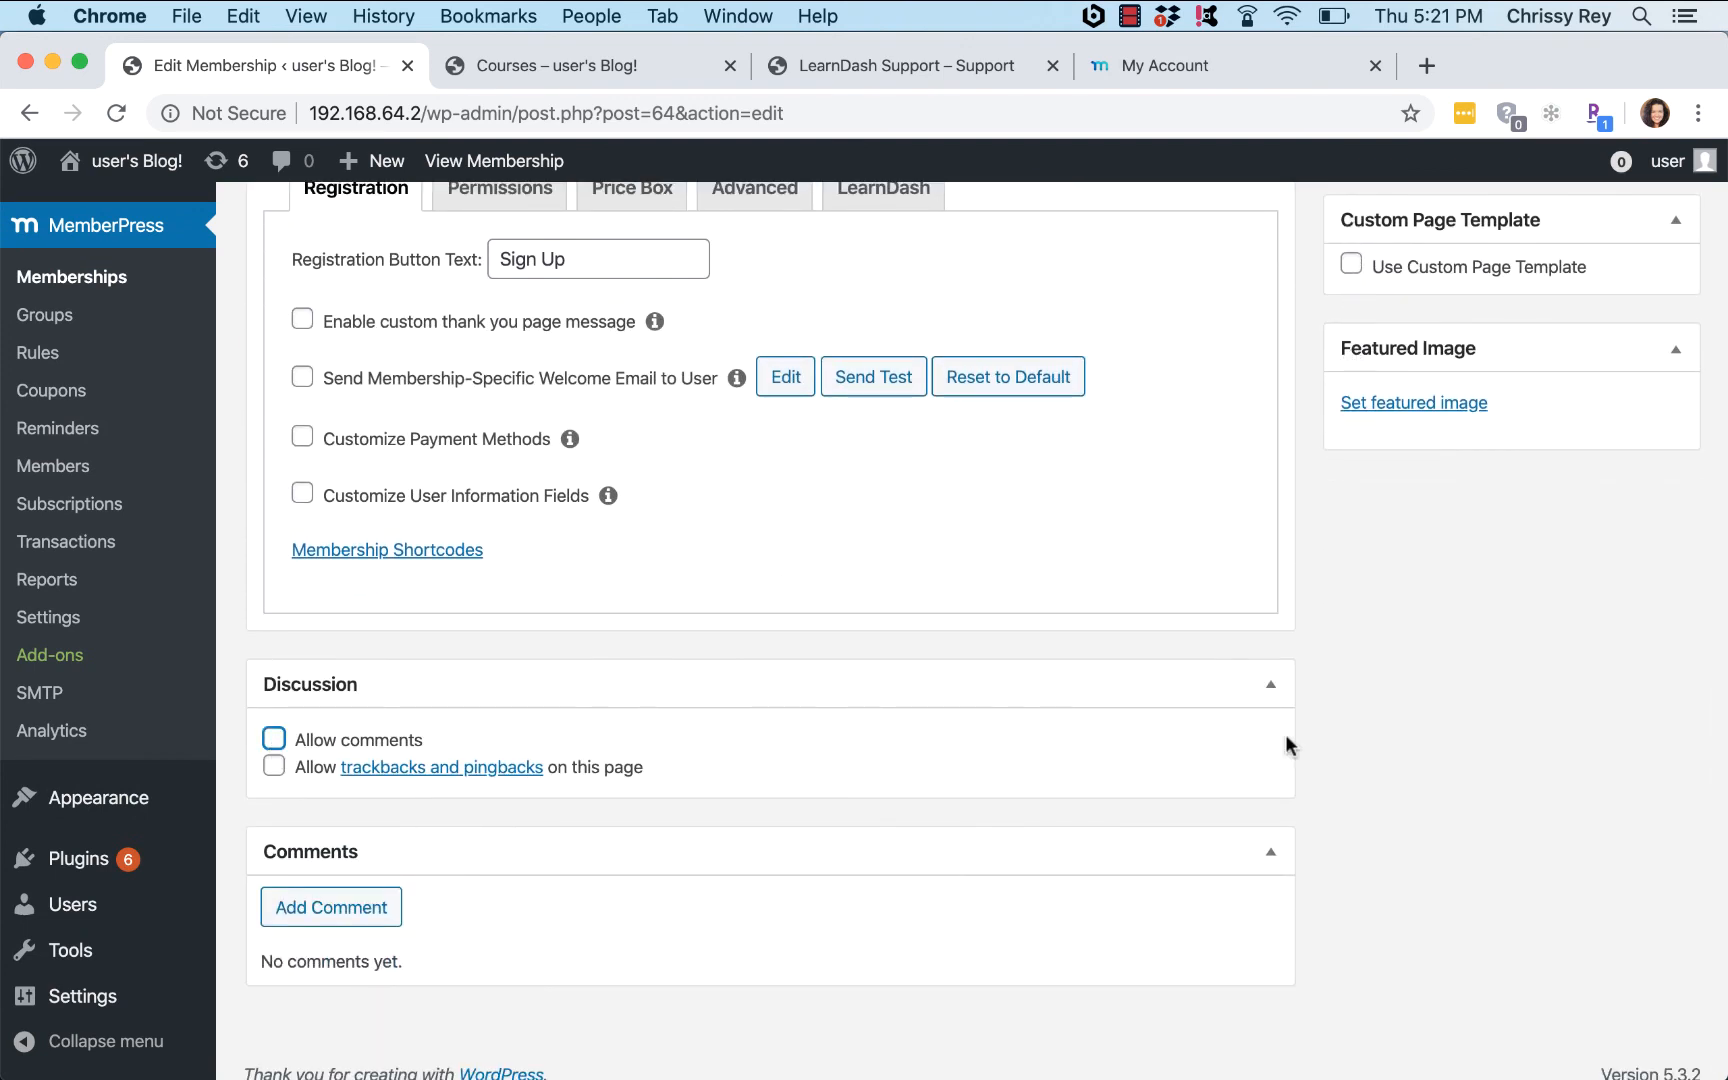
{"action": "scroll", "coordinate": [1512, 764], "scroll_direction": "up", "scroll_amount": 3}
{"action": "scroll", "coordinate": [1509, 753], "scroll_direction": "up", "scroll_amount": 4}
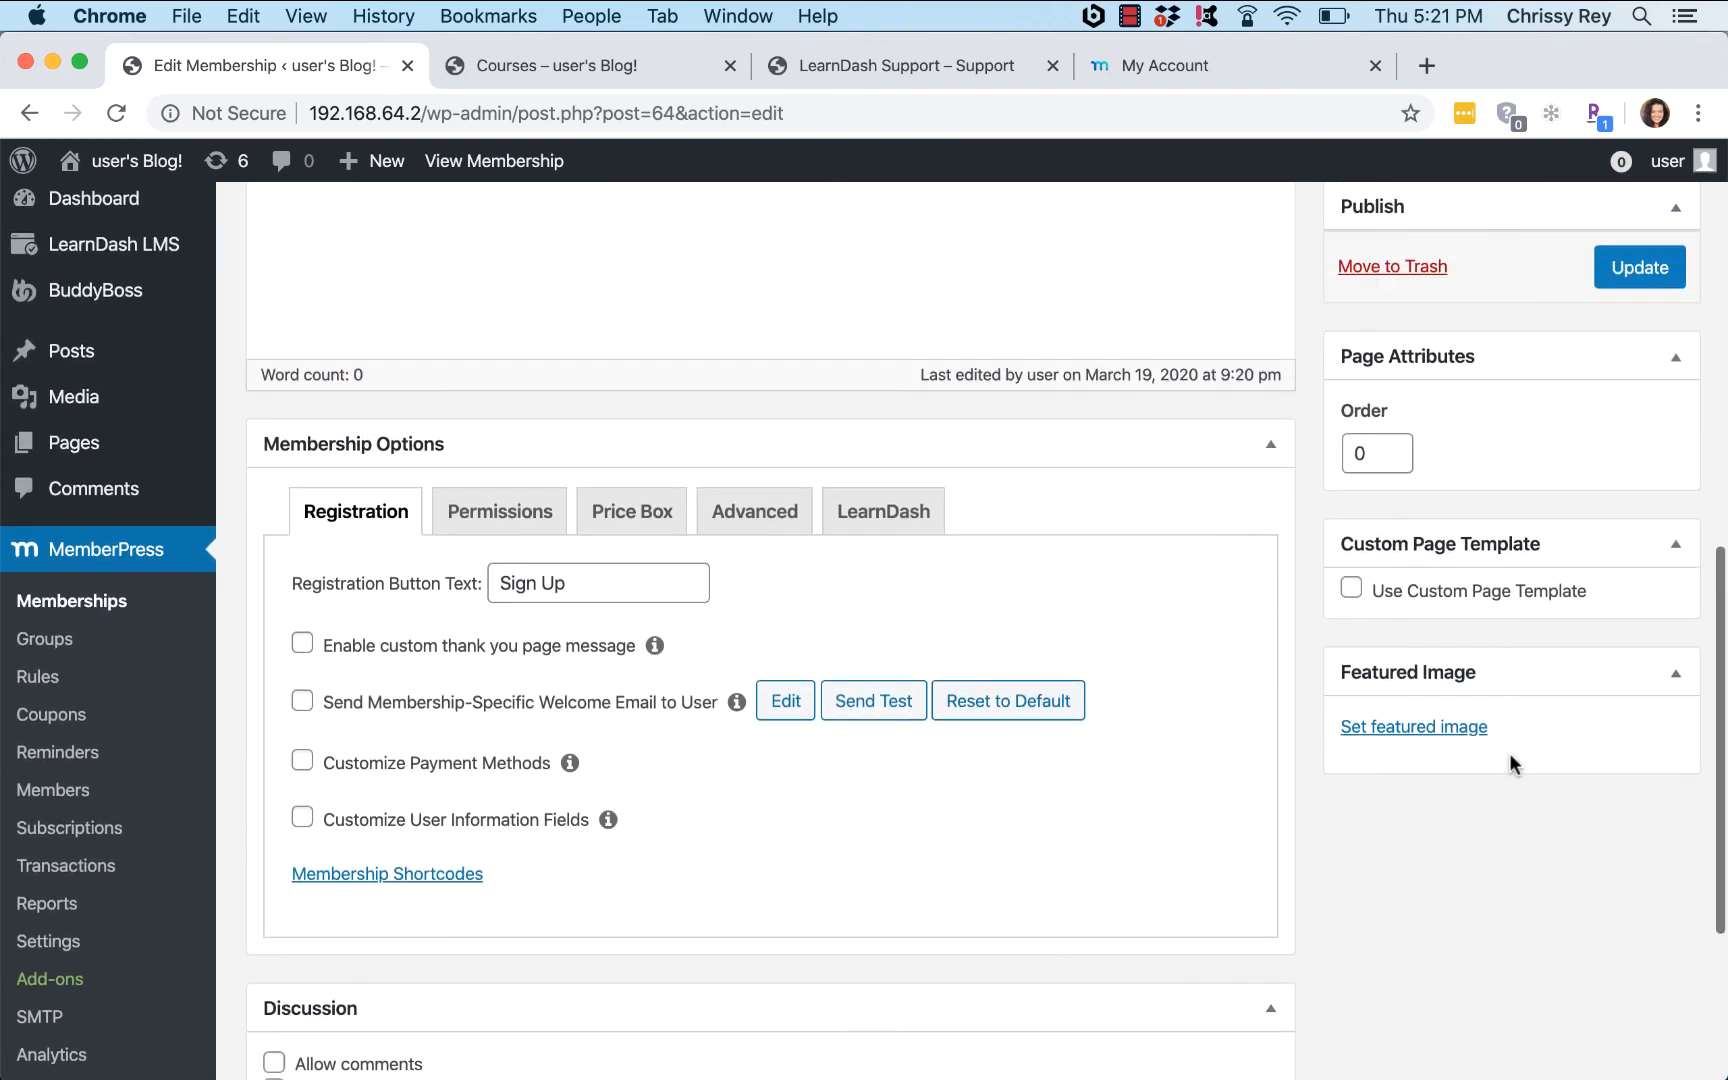
{"action": "left_click", "coordinate": [1633, 545]}
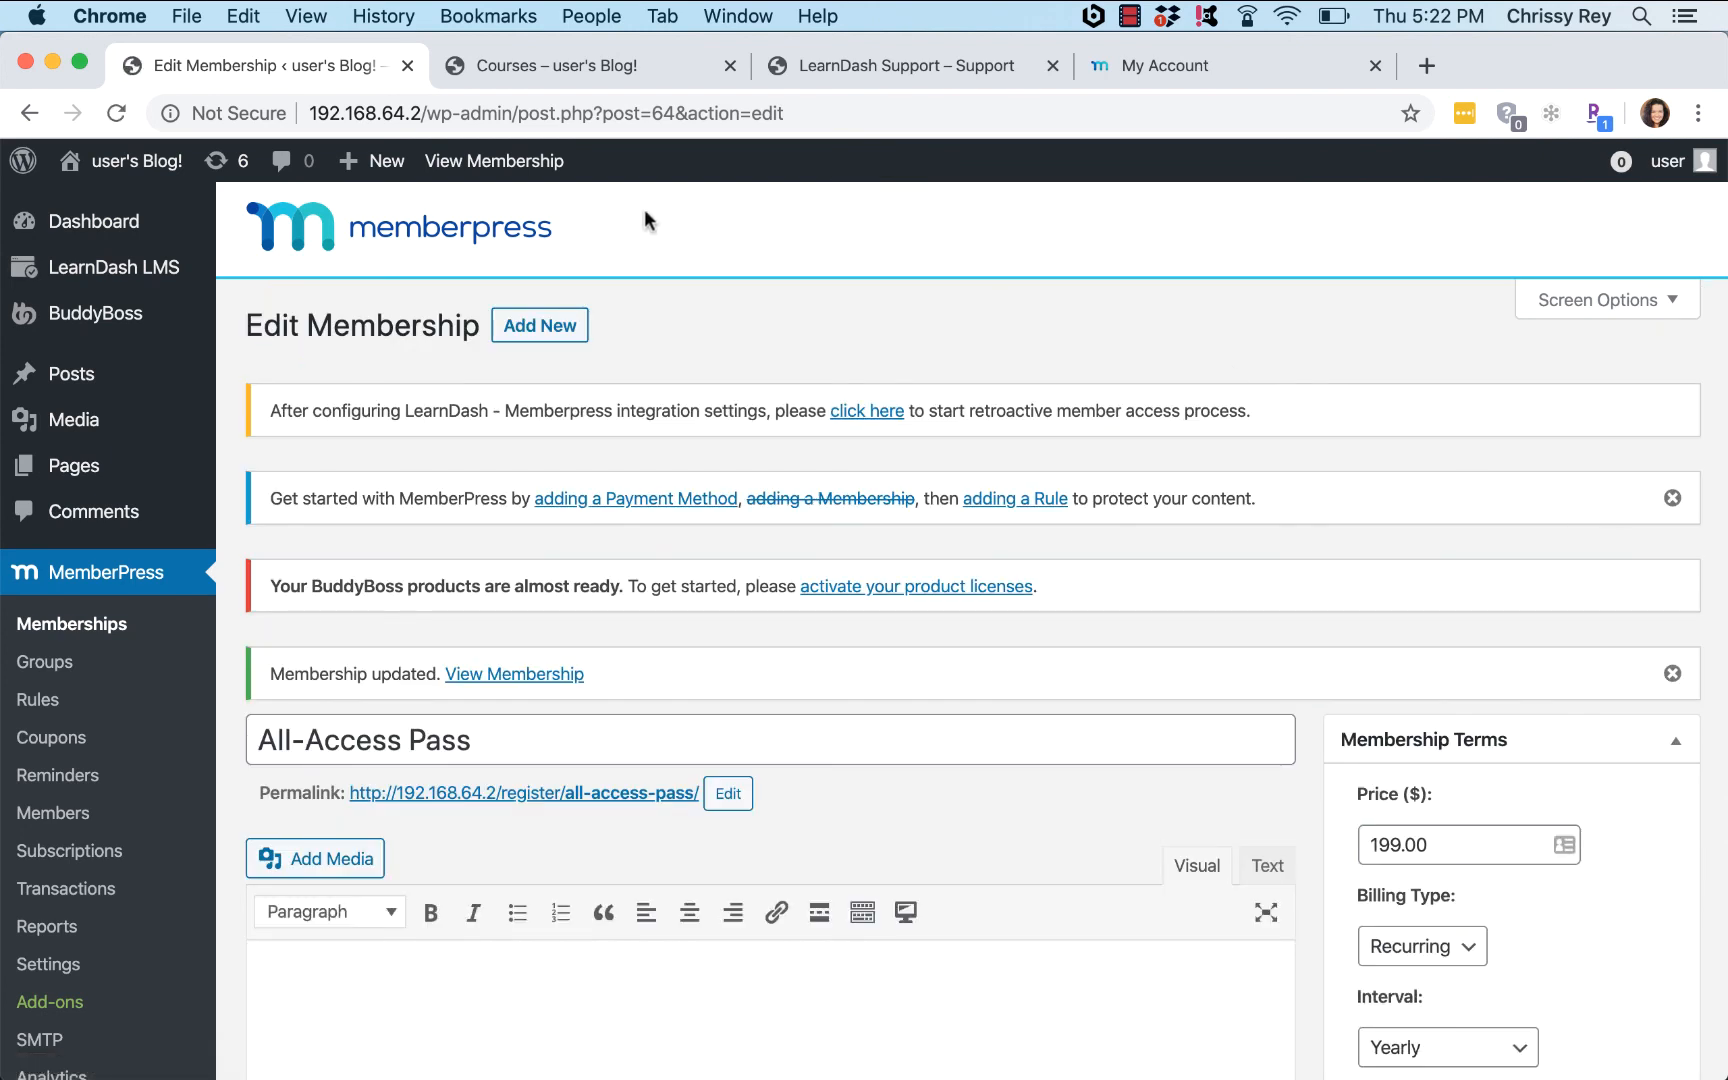
Step: Return to the front-end tab and reload the Courses listing from the site header
{"action": "left_click", "coordinate": [555, 49]}
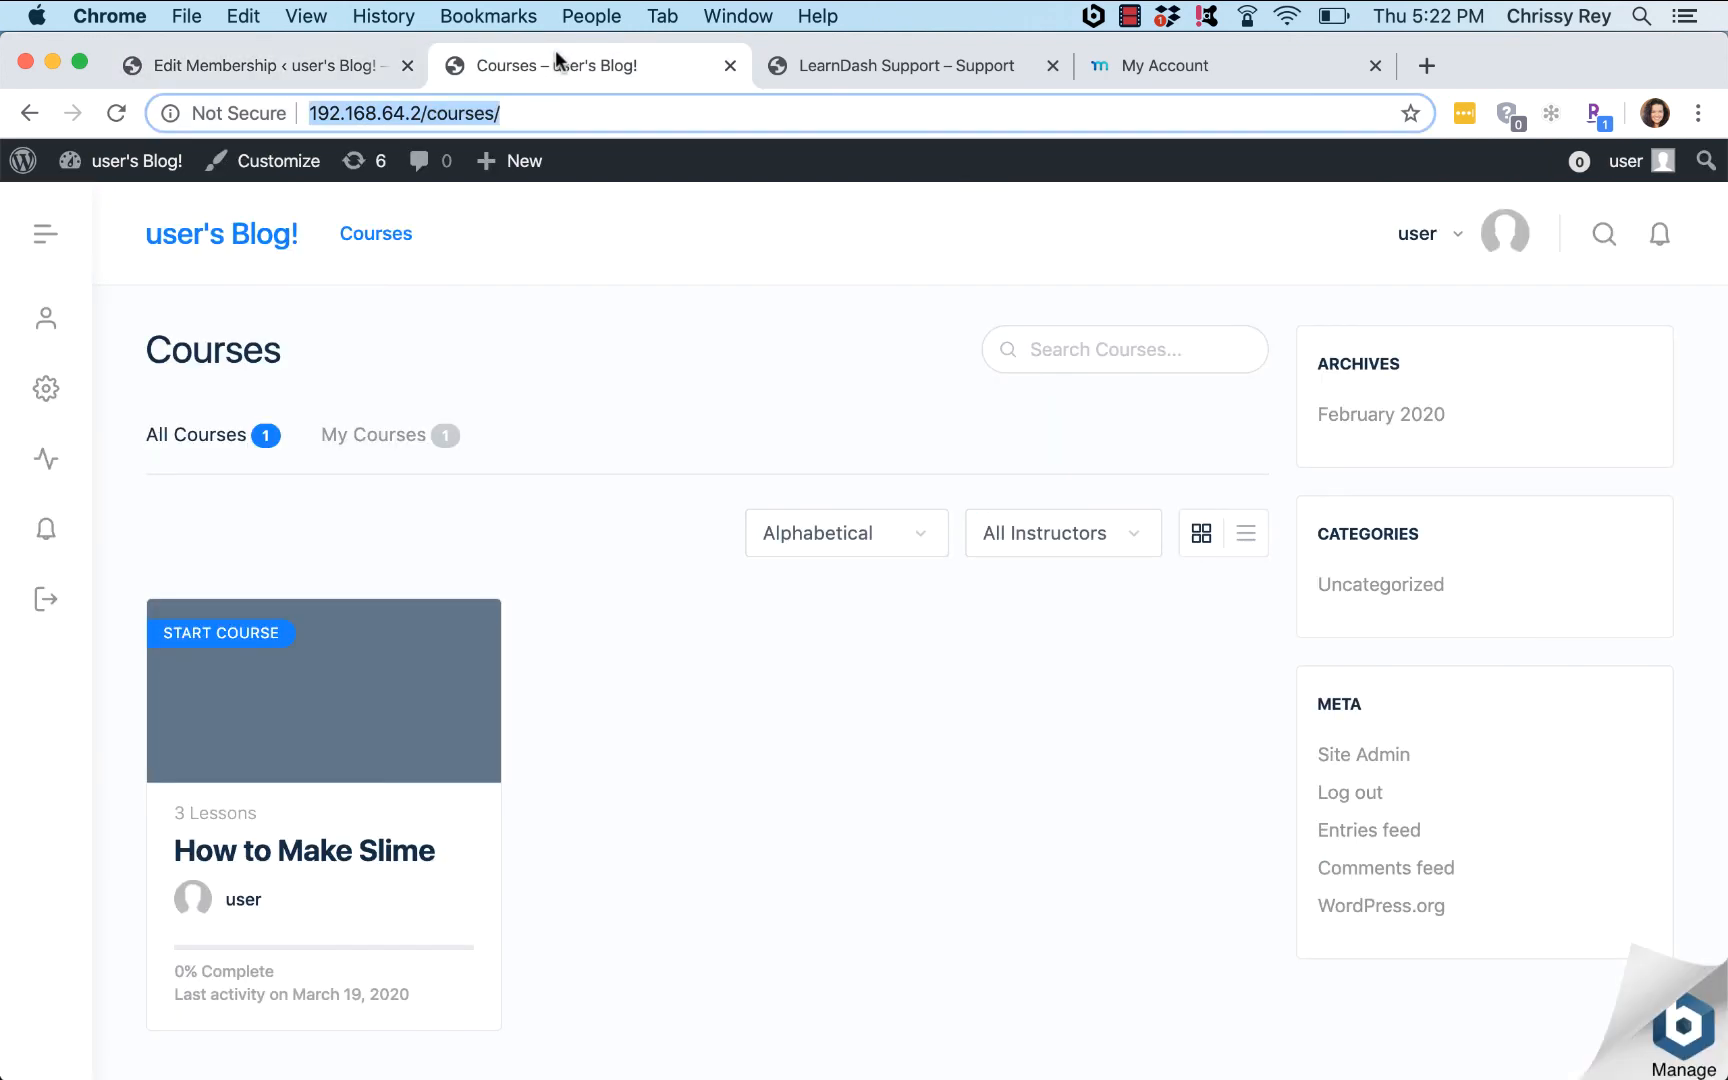
{"action": "left_click", "coordinate": [376, 236]}
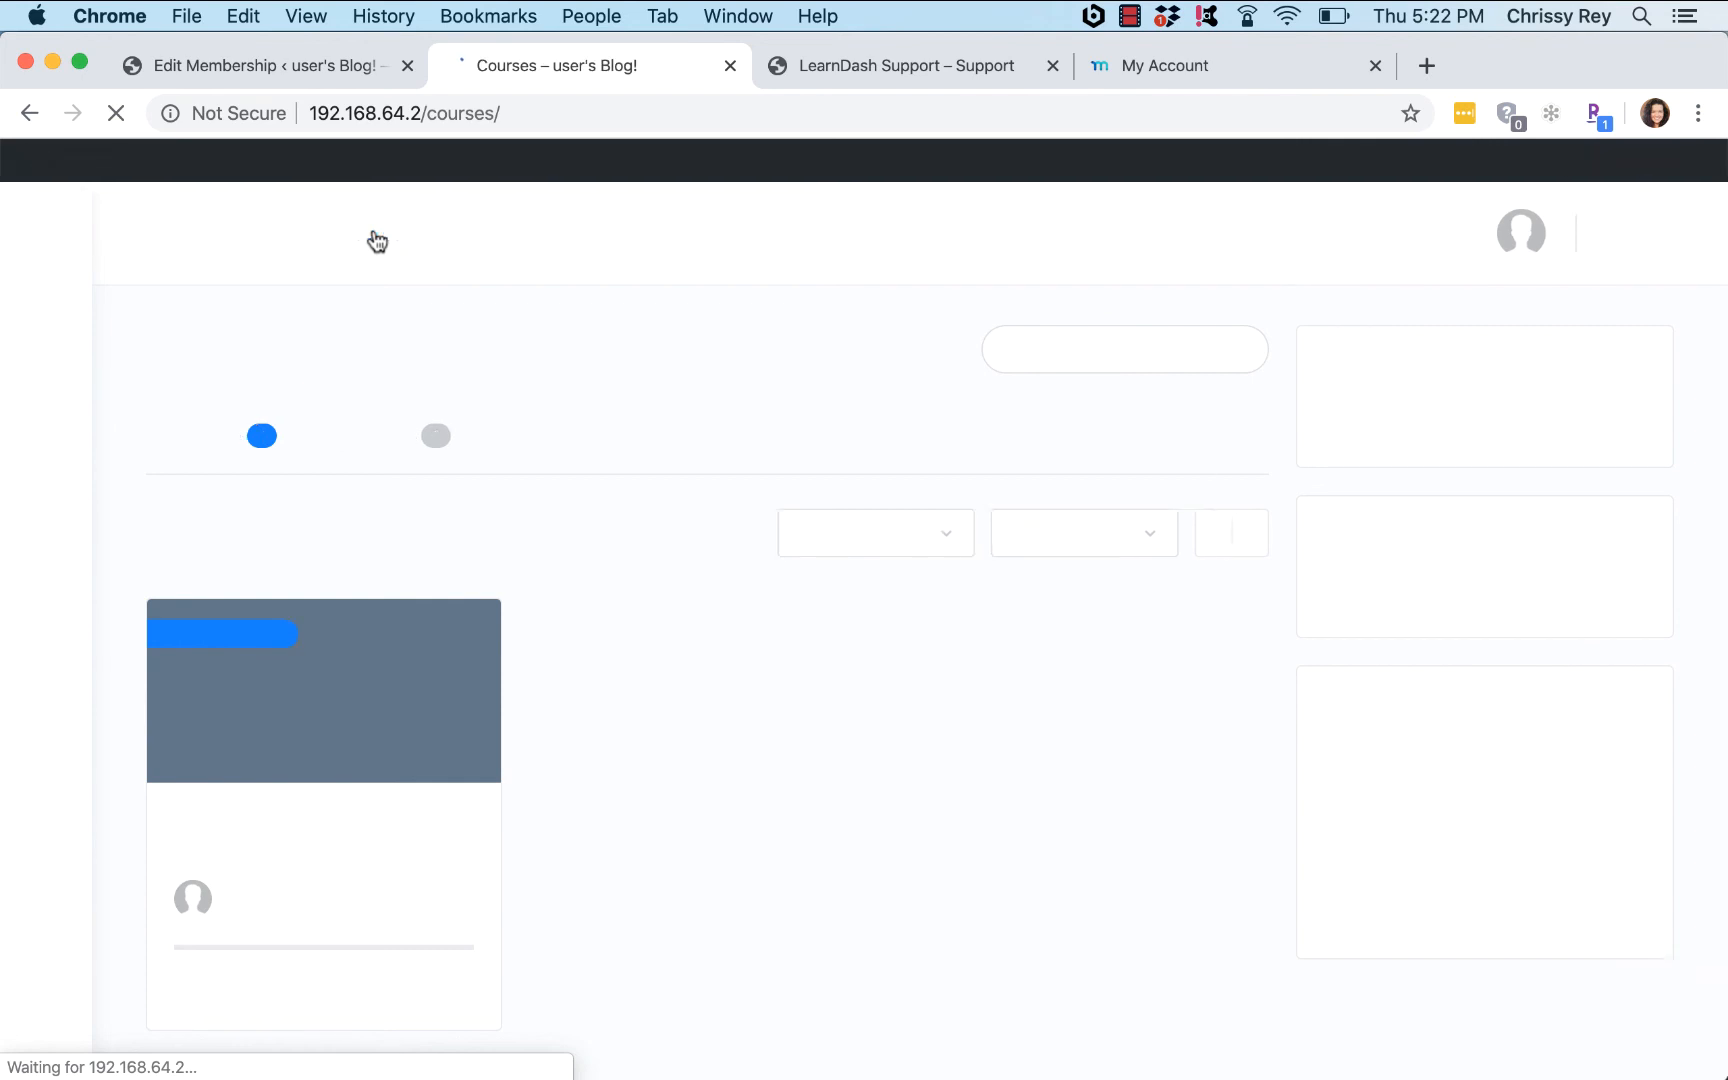